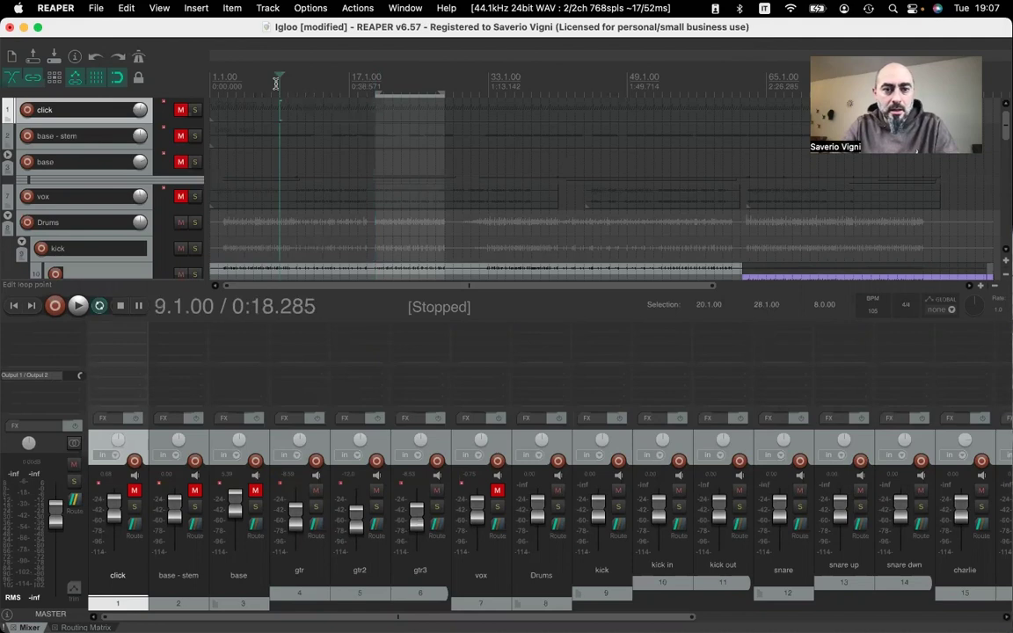
- Play the drum mix from bar 12 and stop playback
{"action": "left_click", "coordinate": [301, 86]}
{"action": "key", "text": "space"}
{"action": "key", "text": "XF86AudioRaiseVolume"}
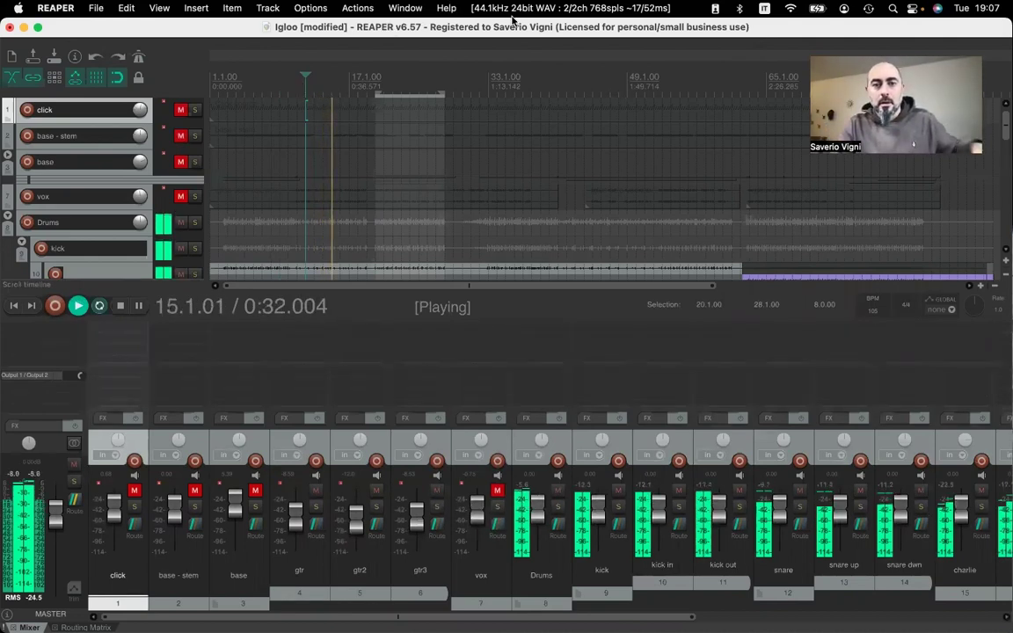
{"action": "key", "text": "space"}
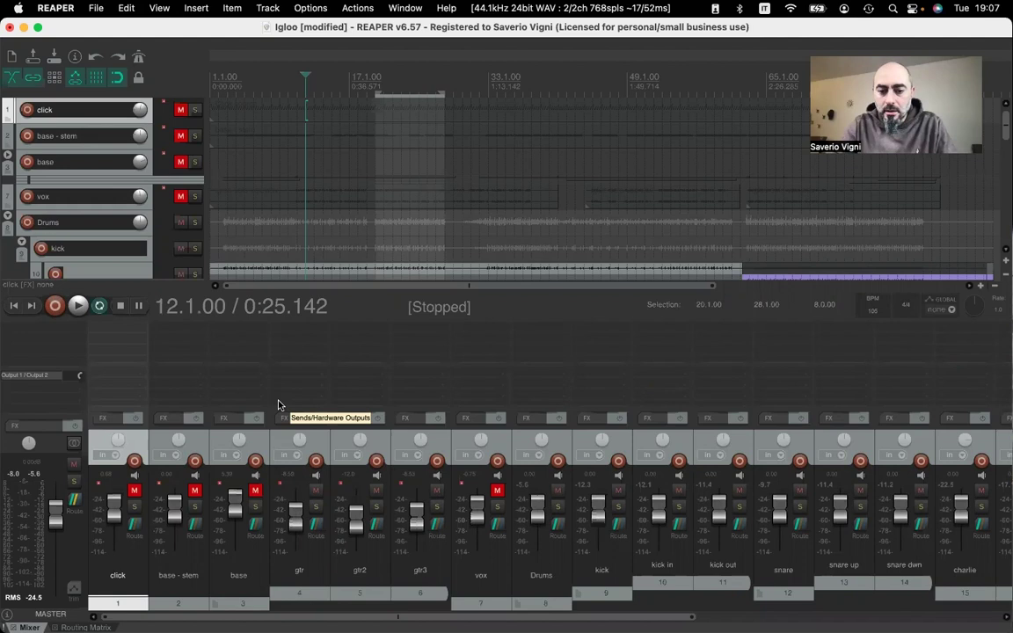
- Bring the drum channels into view in the mixer and play the song from bar 8, restarting from bar 5
{"action": "left_click_drag", "start_coordinate": [594, 618], "coordinate": [862, 618]}
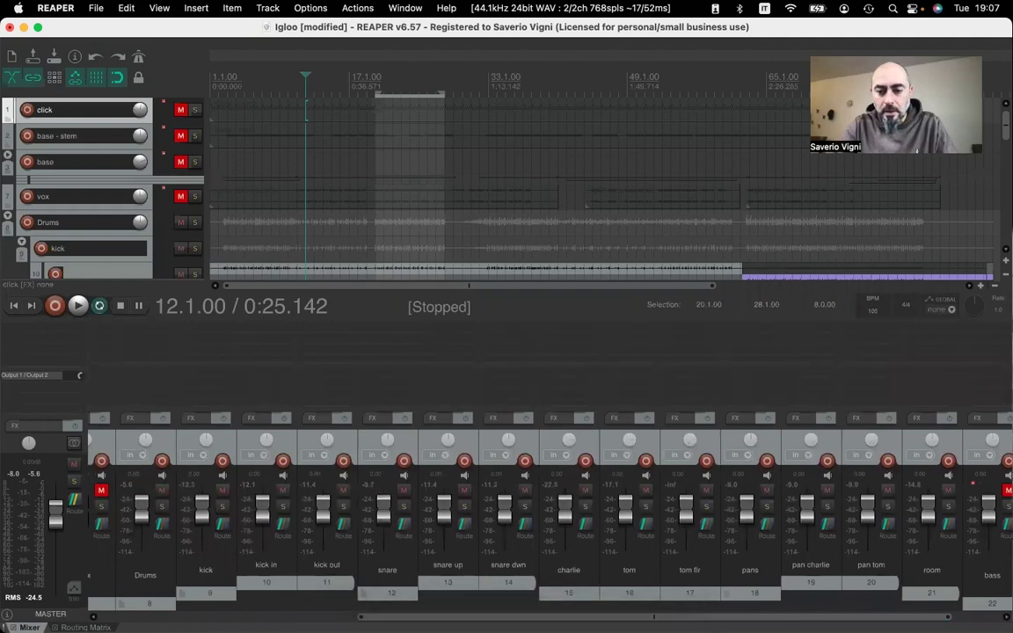
{"action": "left_click_drag", "start_coordinate": [862, 618], "coordinate": [864, 618]}
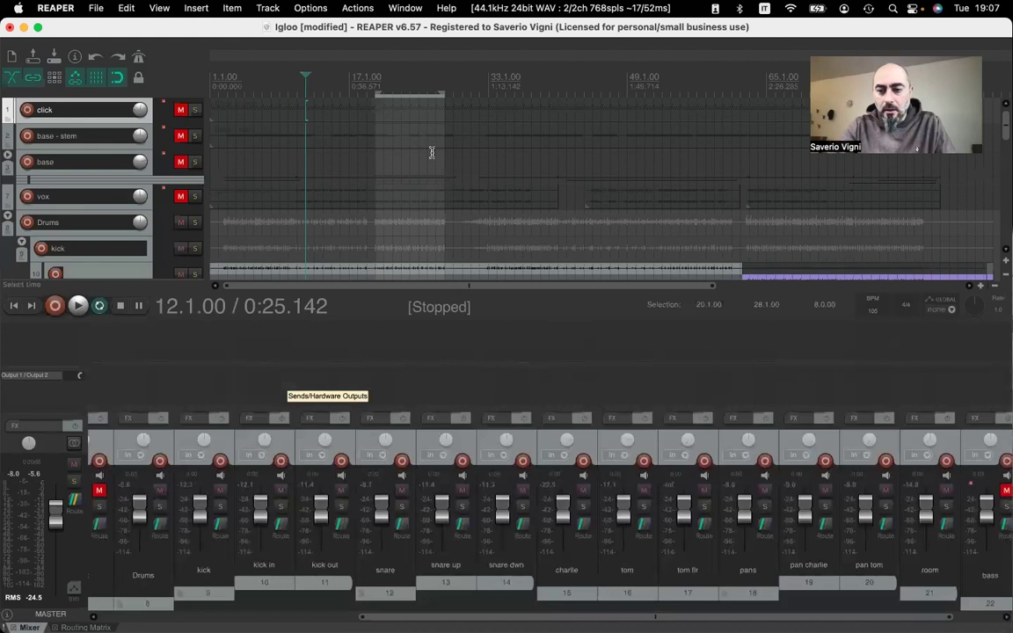
{"action": "scroll", "coordinate": [432, 152], "scroll_direction": "down", "scroll_amount": 1}
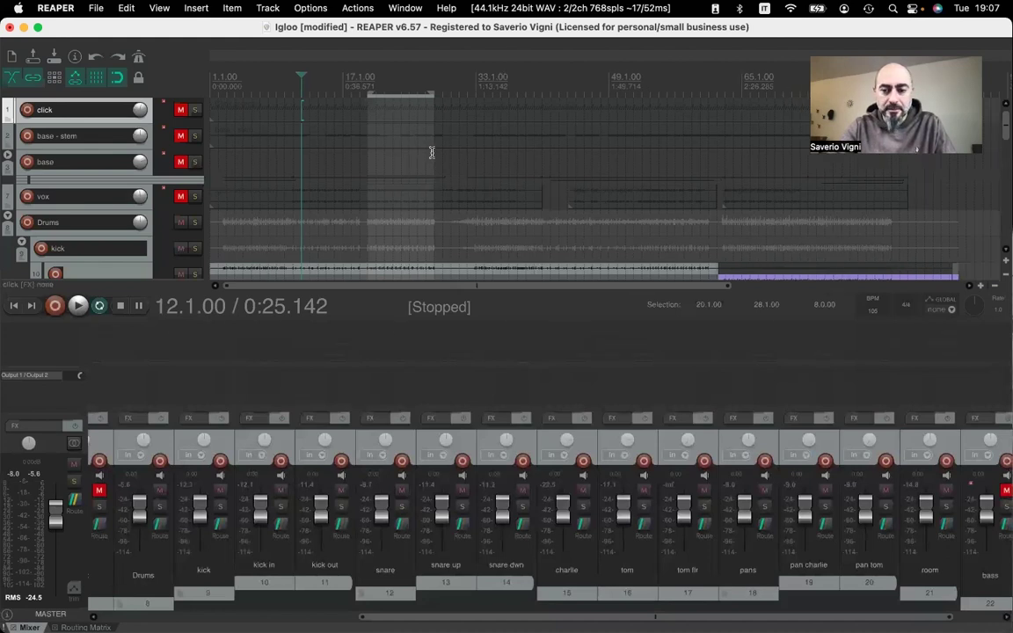
{"action": "scroll", "coordinate": [432, 152], "scroll_direction": "down", "scroll_amount": 1}
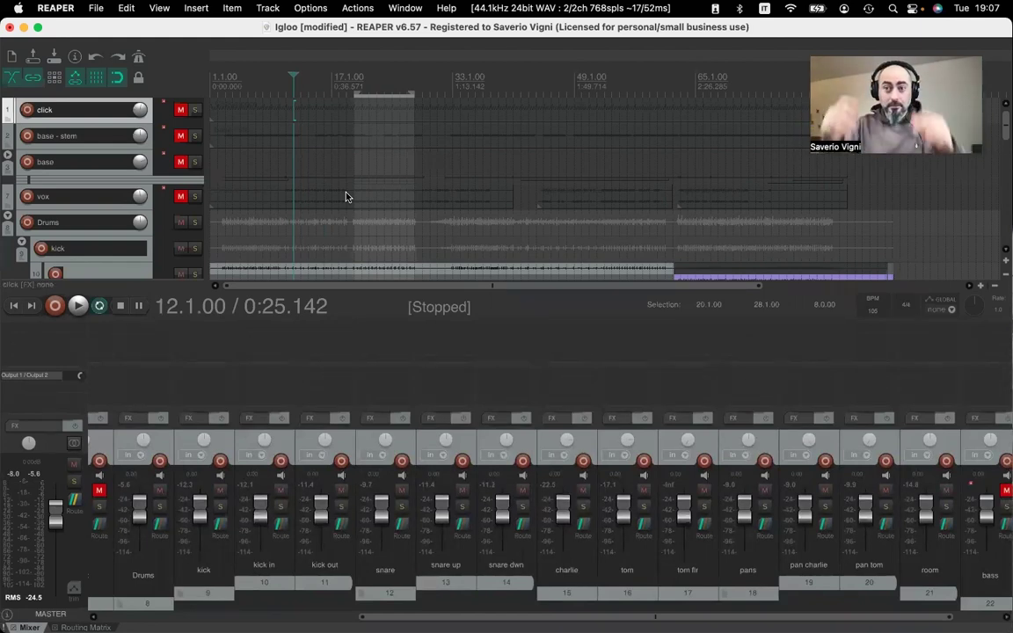
{"action": "left_click", "coordinate": [261, 80]}
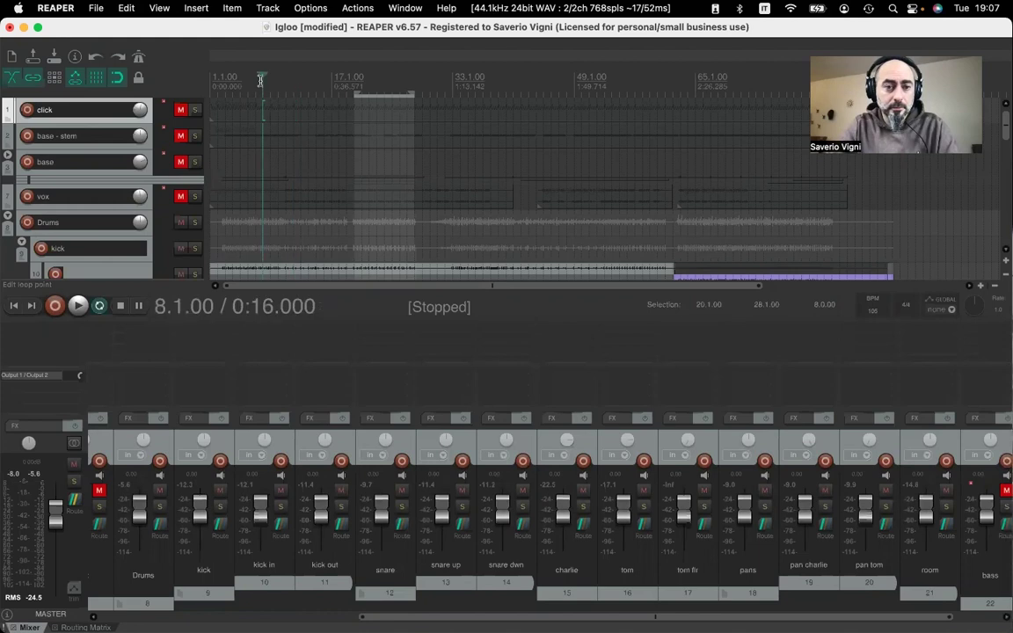
{"action": "key", "text": "space"}
{"action": "left_click", "coordinate": [238, 81]}
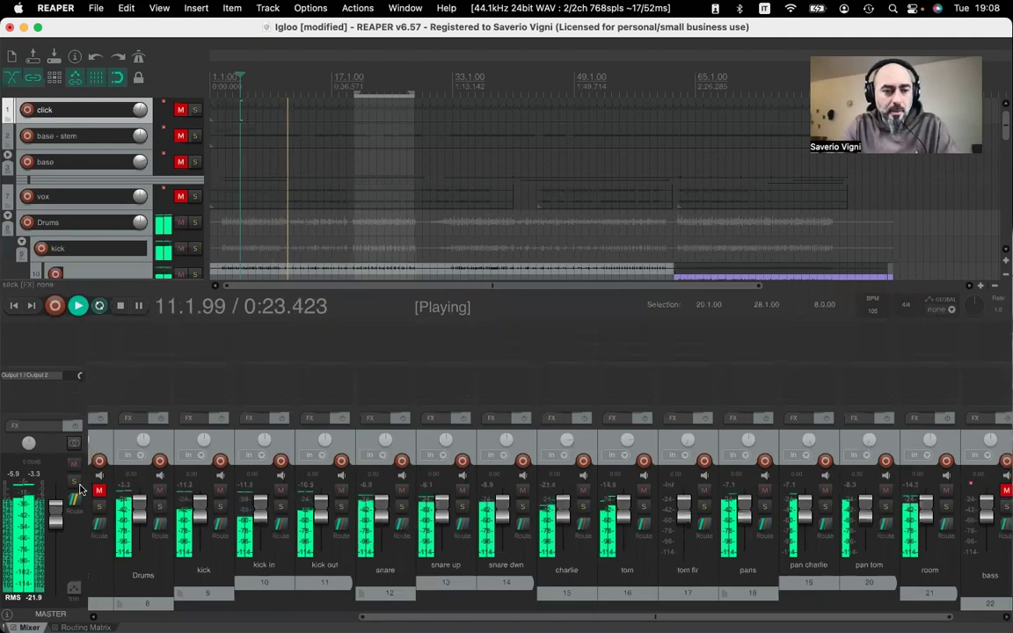
- Compare the drum mix at several master volumes during playback, ending at about -11.1 dB, and stop playback
{"action": "left_click_drag", "start_coordinate": [56, 516], "coordinate": [58, 533]}
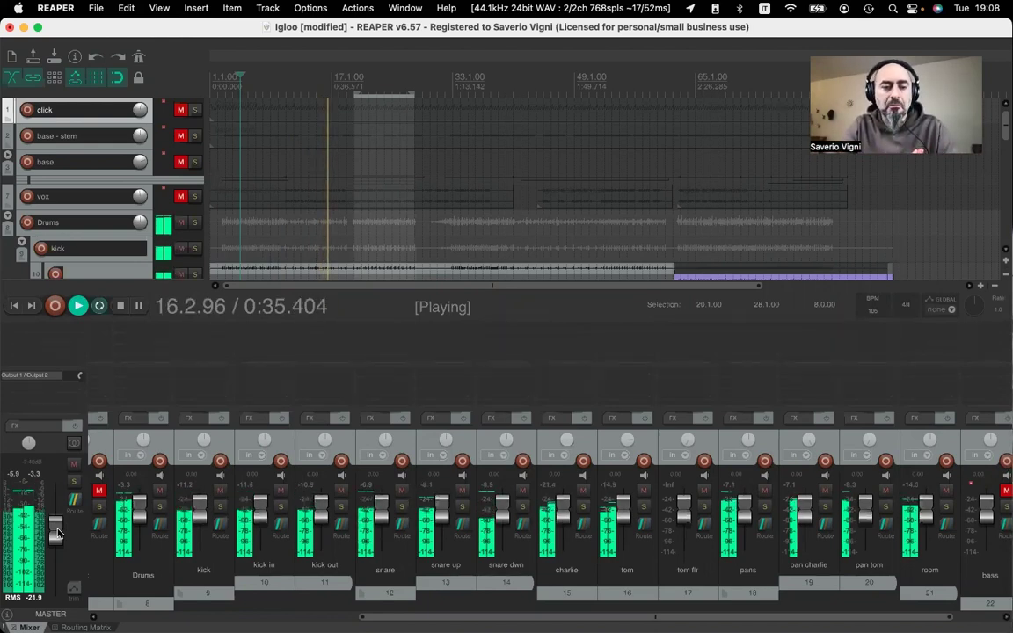
{"action": "mouse_move", "coordinate": [57, 531]}
{"action": "left_mouse_down"}
{"action": "mouse_move", "coordinate": [54, 519]}
{"action": "mouse_move", "coordinate": [53, 542]}
{"action": "left_mouse_up"}
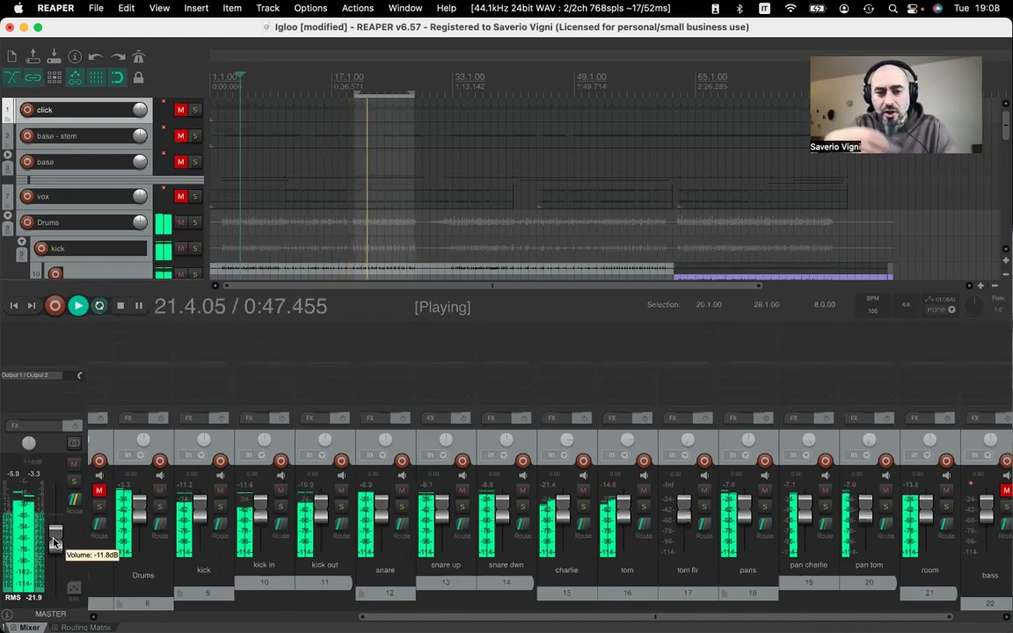
{"action": "left_click_drag", "start_coordinate": [52, 543], "coordinate": [53, 512]}
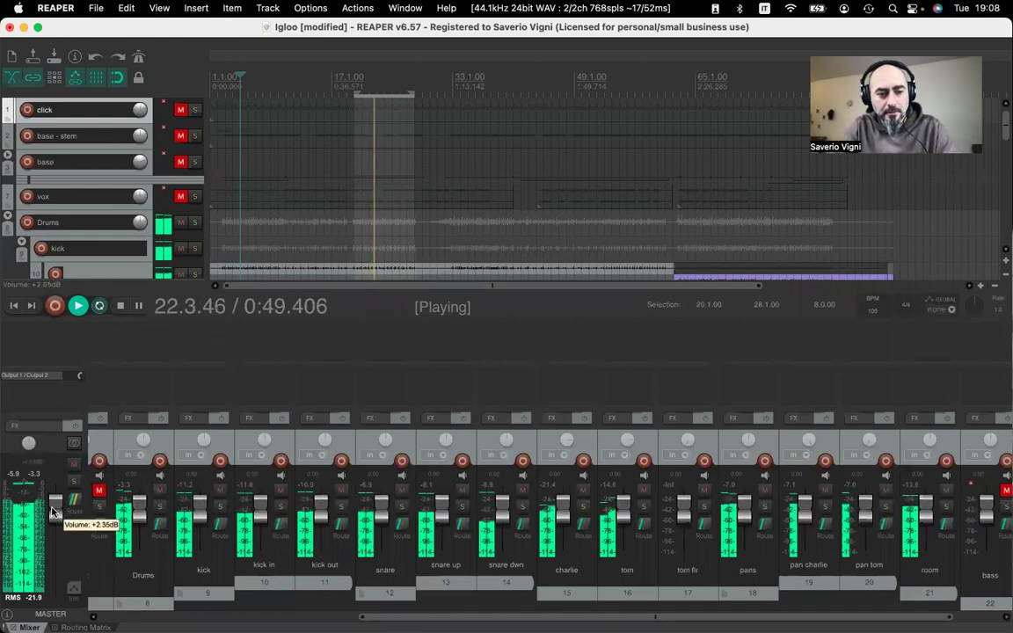
{"action": "mouse_move", "coordinate": [51, 514]}
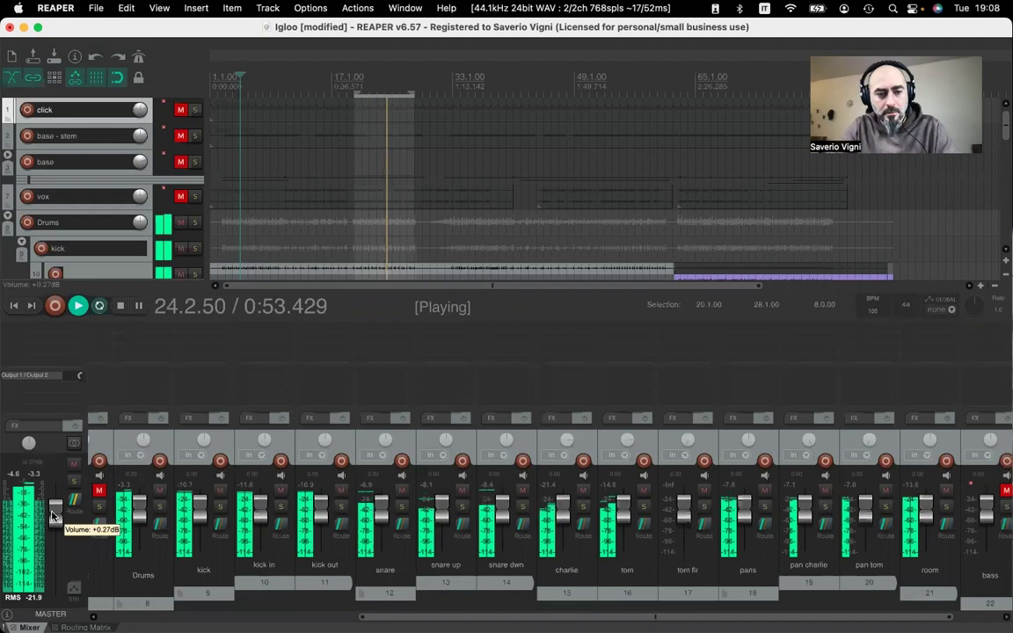
{"action": "left_click_drag", "start_coordinate": [51, 515], "coordinate": [50, 540]}
{"action": "key", "text": "space"}
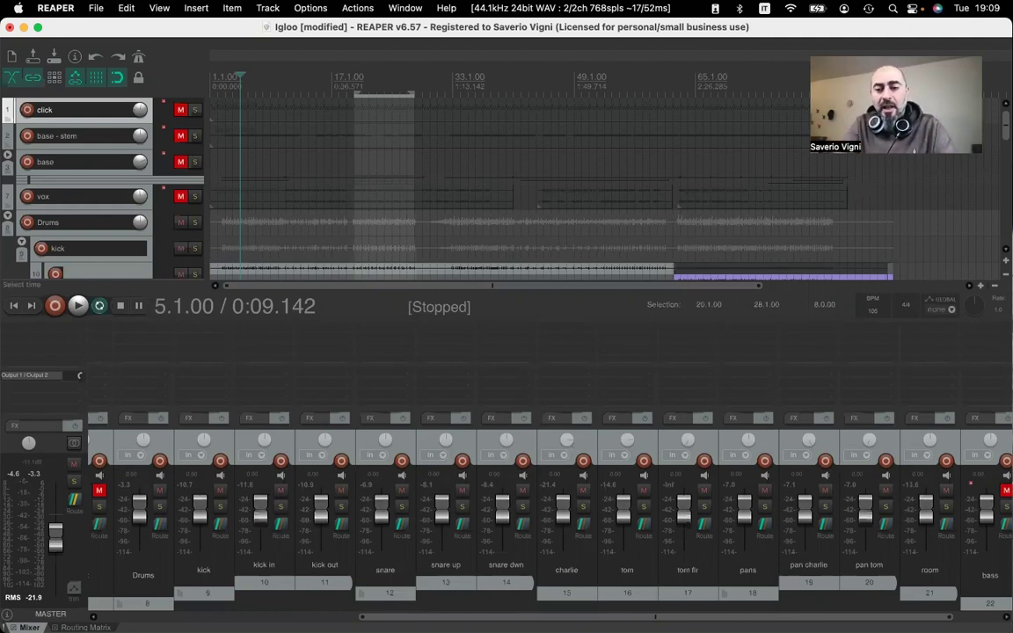
- Listen to the room track soloed, raise its volume to about 2 dB, and unsolo it before stopping playback
{"action": "left_click", "coordinate": [944, 508]}
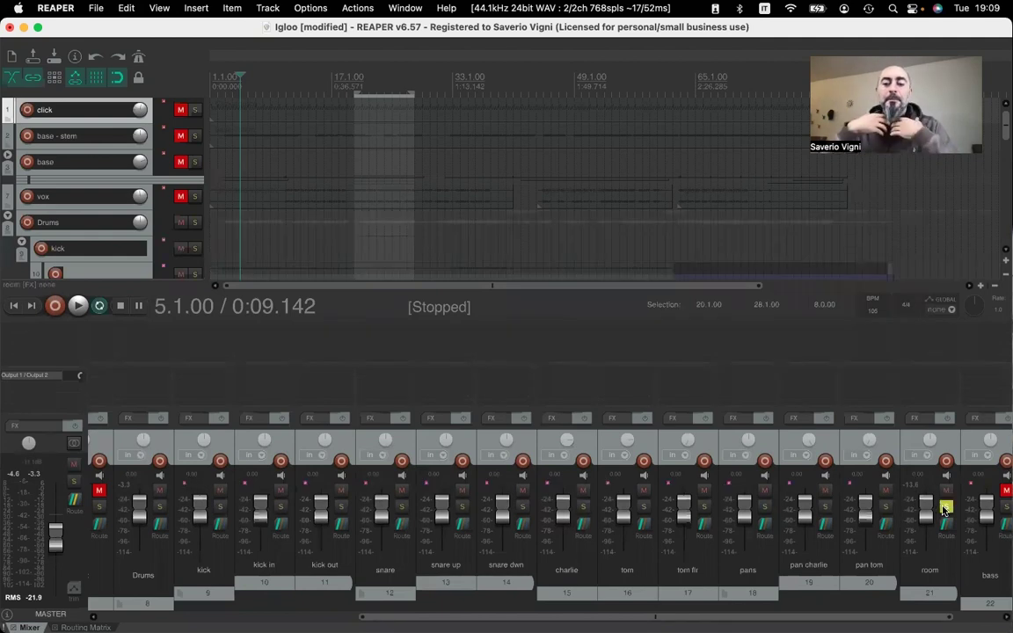
{"action": "key", "text": "space"}
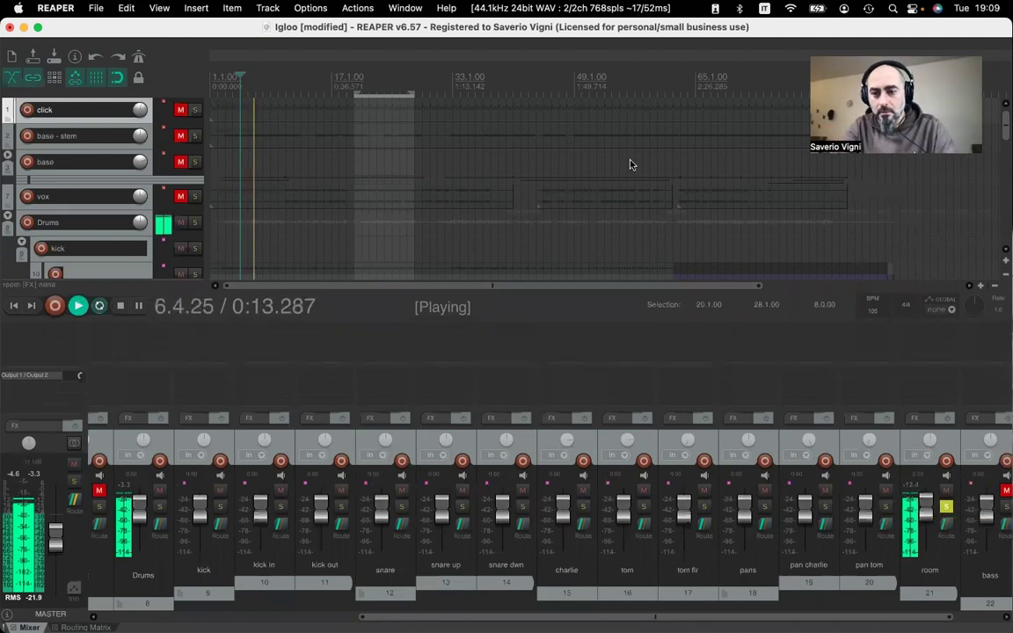
{"action": "left_click", "coordinate": [945, 508]}
{"action": "key", "text": "space"}
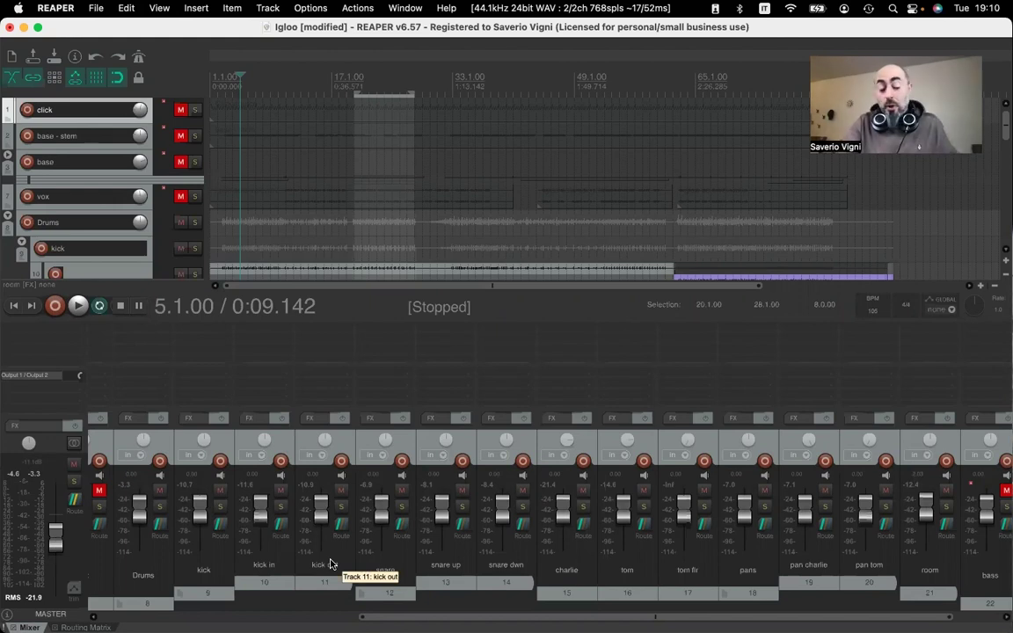
- Add the HoRNetSpaces reverb plugin to the room track and move its window clear of the screen corner
{"action": "mouse_move", "coordinate": [418, 544]}
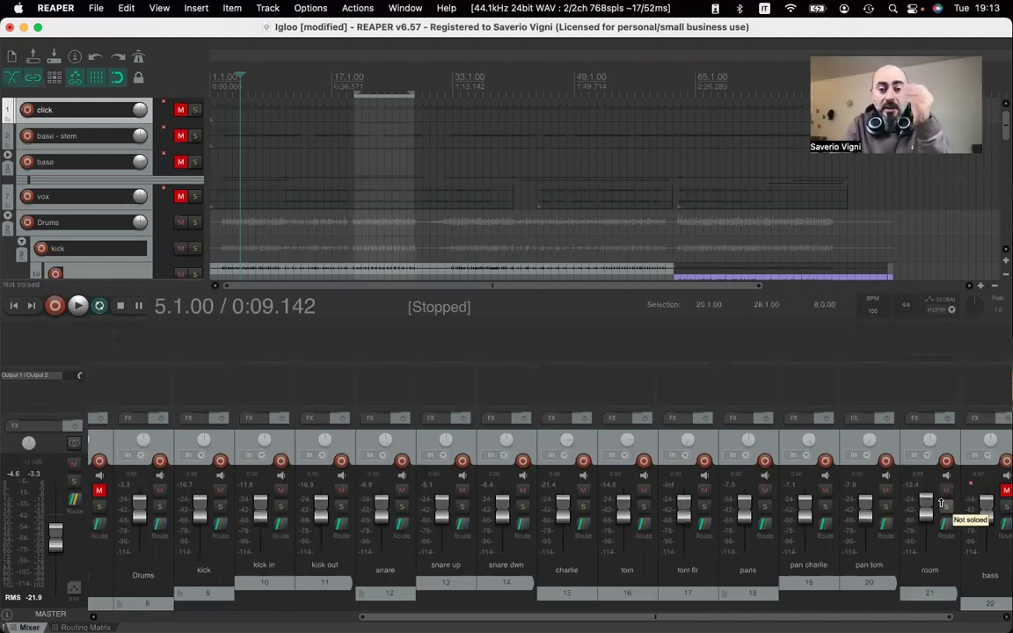
{"action": "left_click", "coordinate": [916, 331]}
{"action": "left_click_drag", "start_coordinate": [464, 345], "coordinate": [206, 303]}
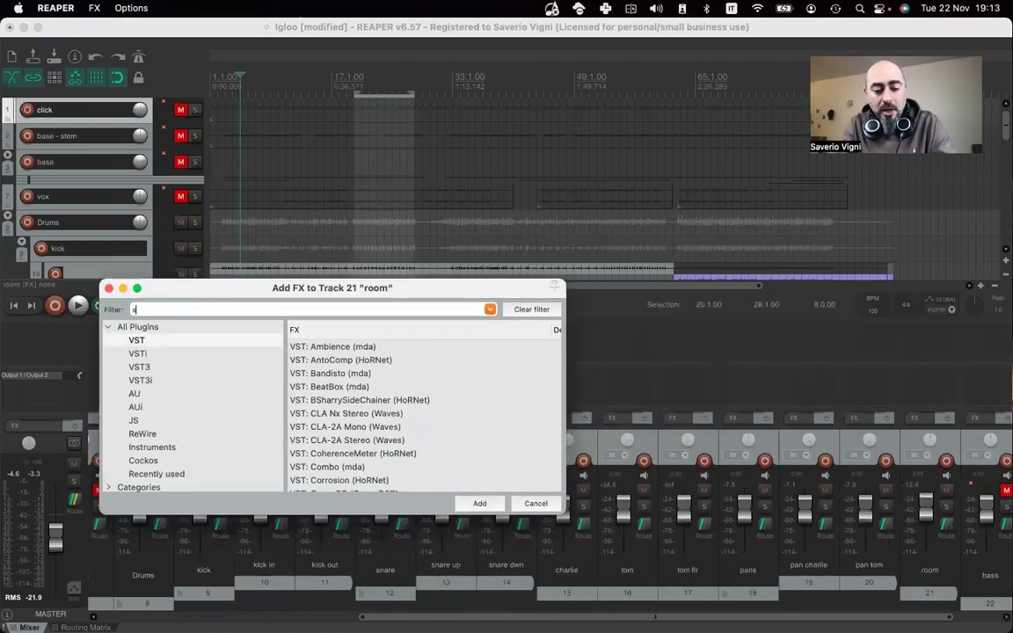
{"action": "type", "text": "spaces"}
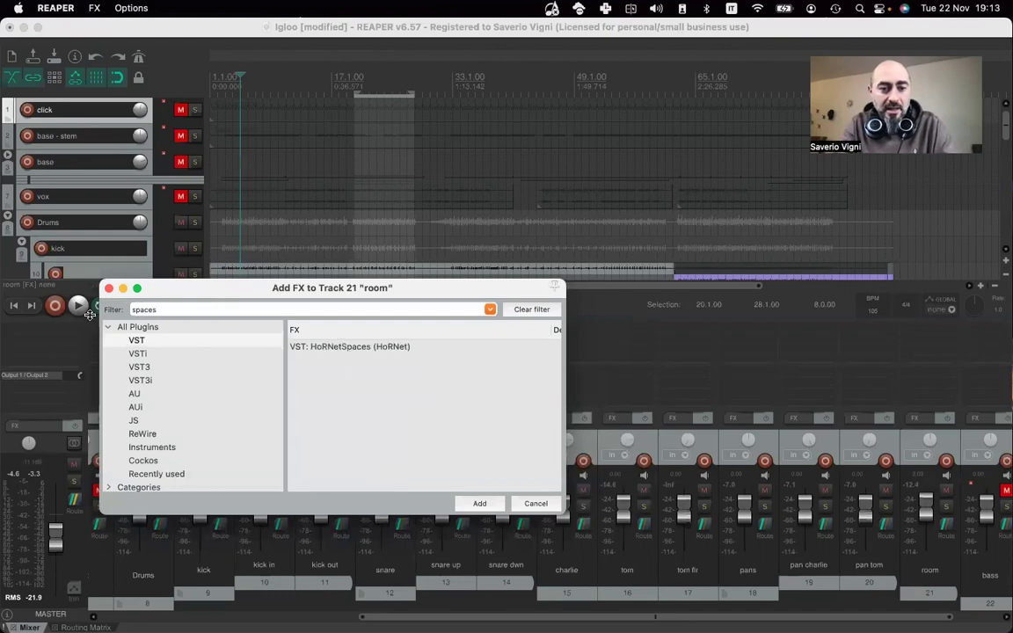
{"action": "left_click", "coordinate": [347, 348]}
{"action": "double_click", "coordinate": [347, 348]}
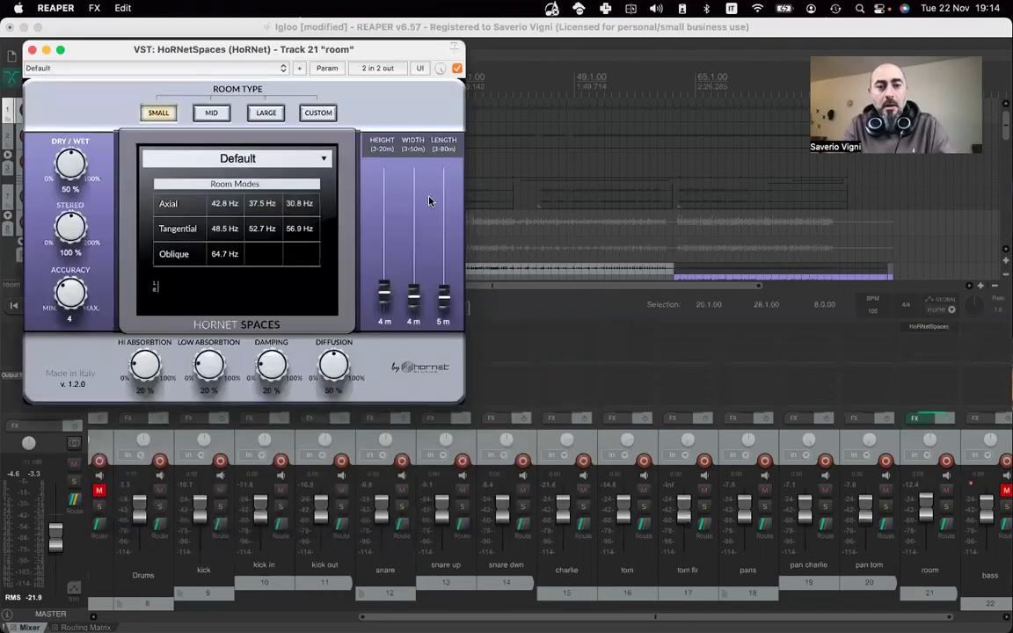
{"action": "left_click_drag", "start_coordinate": [75, 51], "coordinate": [140, 157]}
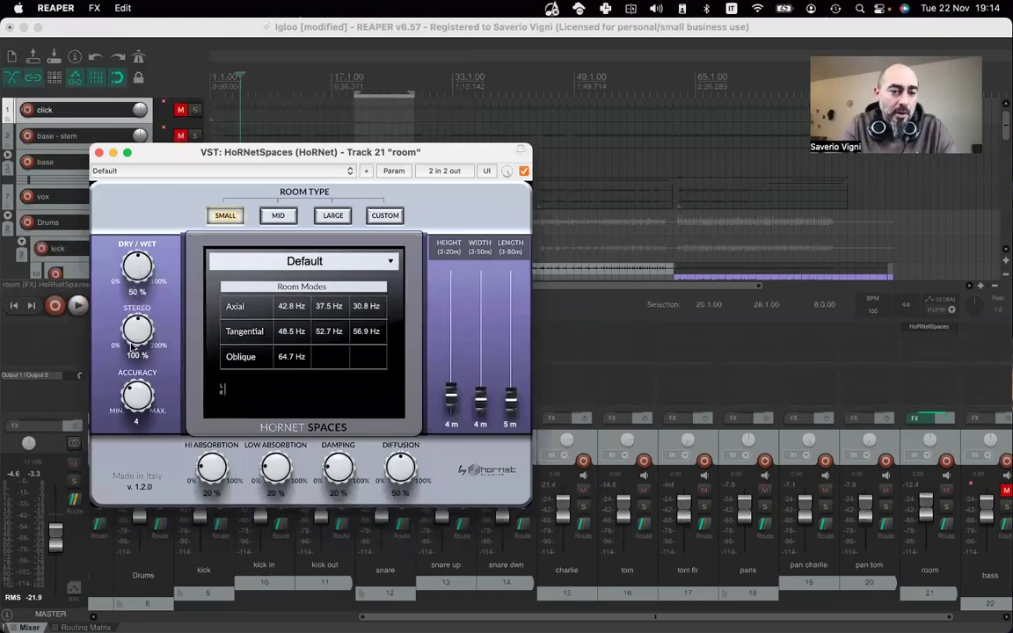
- Set the reverb's dry/wet mix to 46%, its room type to Large and the room height to 6 m
{"action": "mouse_move", "coordinate": [138, 273]}
{"action": "left_mouse_down"}
{"action": "mouse_move", "coordinate": [121, 248]}
{"action": "mouse_move", "coordinate": [130, 224]}
{"action": "mouse_move", "coordinate": [130, 256]}
{"action": "left_mouse_up"}
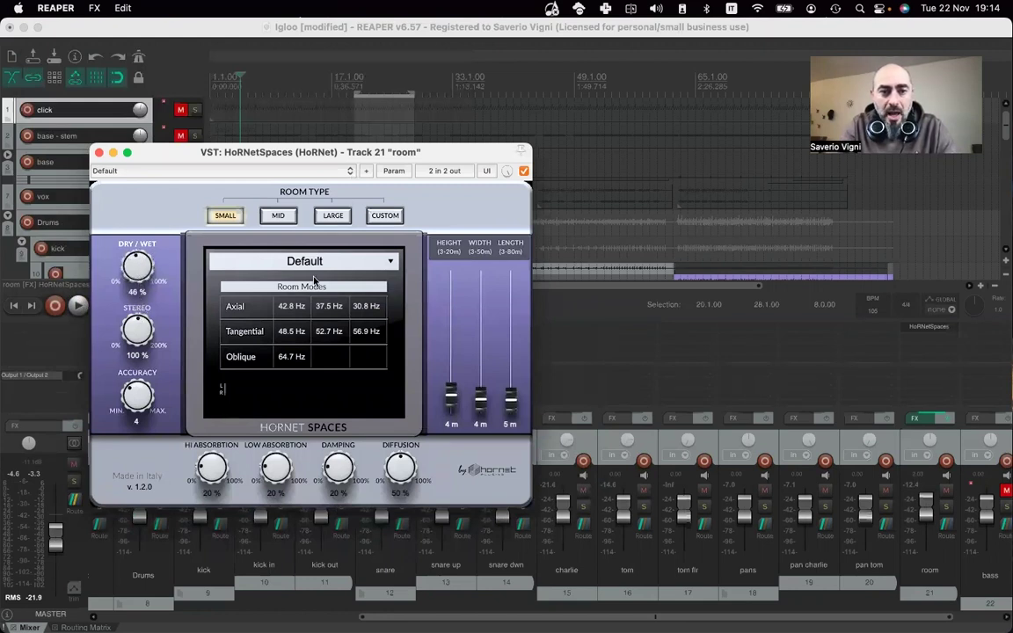
{"action": "left_click", "coordinate": [332, 215]}
{"action": "left_click", "coordinate": [450, 424]}
{"action": "type", "text": "6"}
{"action": "key", "text": "Return"}
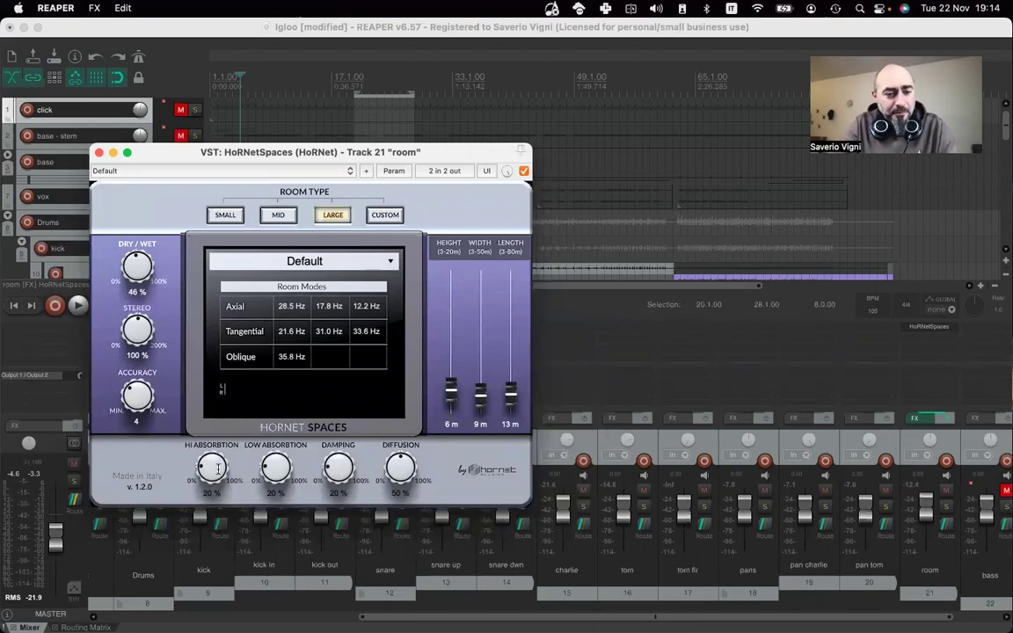
- Set the reverb's diffusion to 100%, damping to 63%, low absorption to 42% and hi absorption to 30%
{"action": "left_click_drag", "start_coordinate": [404, 474], "coordinate": [366, 427]}
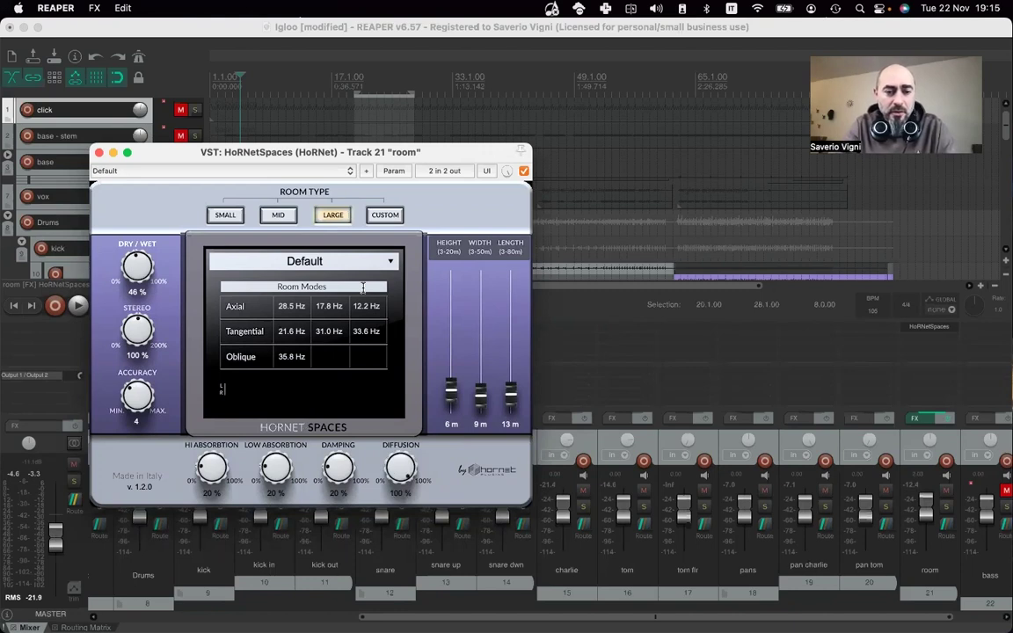
{"action": "left_click_drag", "start_coordinate": [330, 472], "coordinate": [334, 395]}
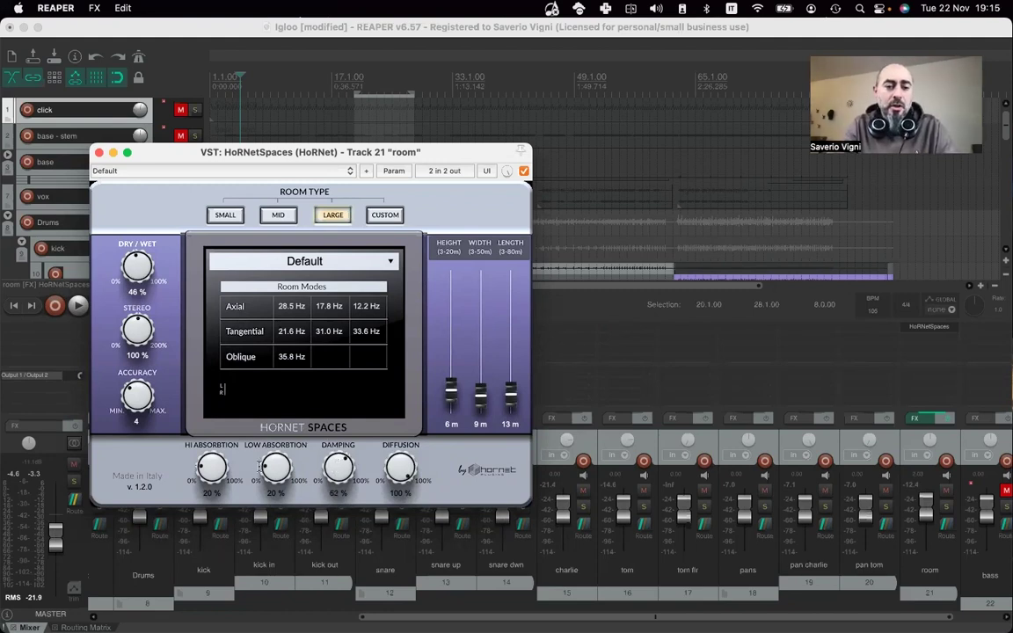
{"action": "left_click_drag", "start_coordinate": [274, 459], "coordinate": [275, 413]}
{"action": "left_click_drag", "start_coordinate": [225, 474], "coordinate": [213, 450]}
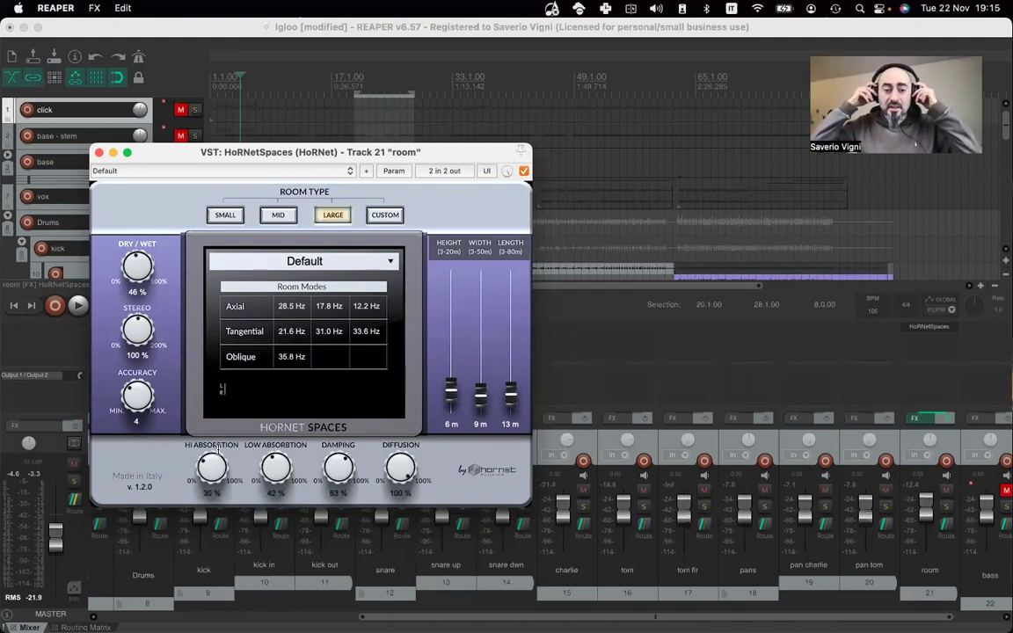
- With the room track playing soloed, set the reverb's dry/wet mix to 38% and raise the master volume to about 0 dB
{"action": "key", "text": "space"}
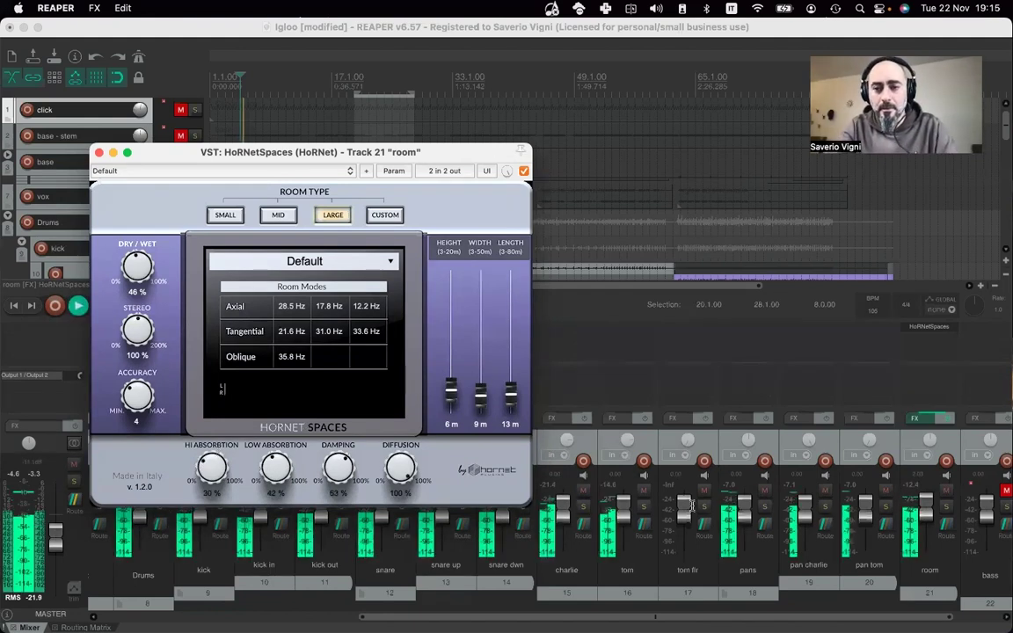
{"action": "left_click", "coordinate": [915, 404]}
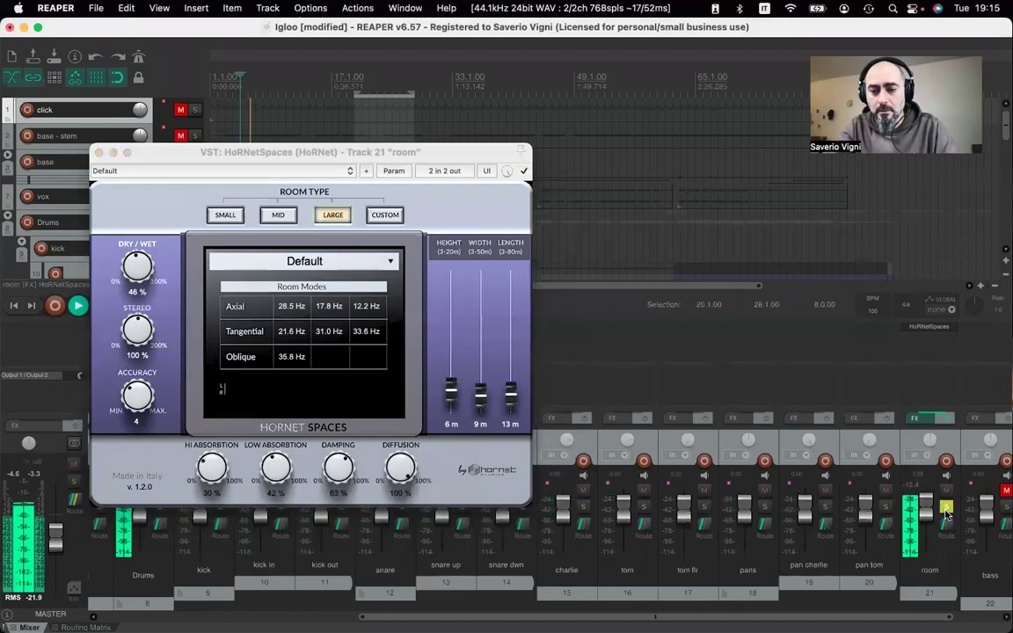
{"action": "left_click_drag", "start_coordinate": [136, 280], "coordinate": [128, 251]}
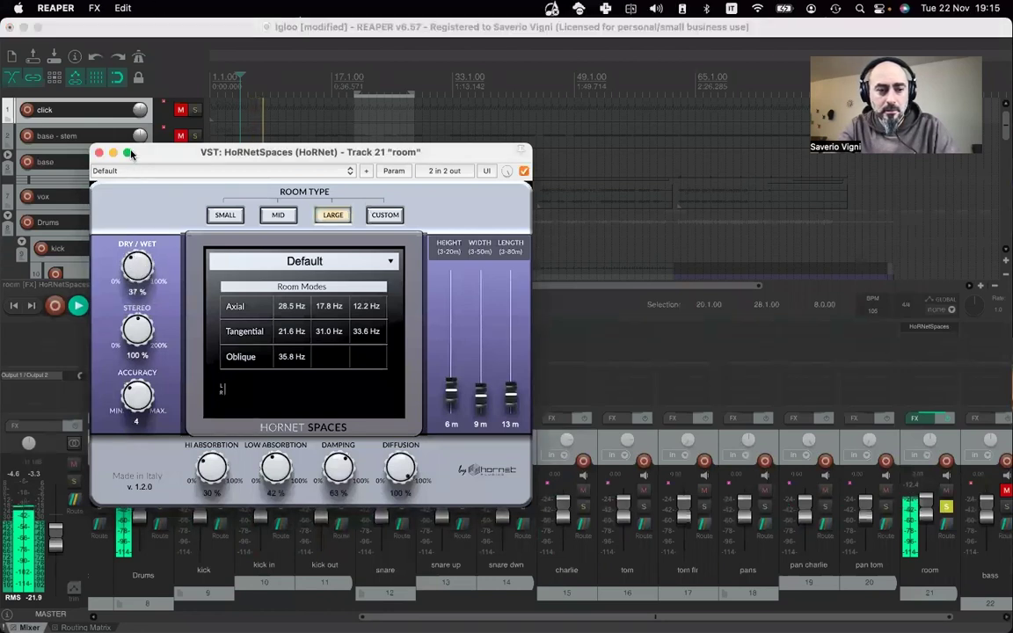
{"action": "left_click", "coordinate": [49, 481]}
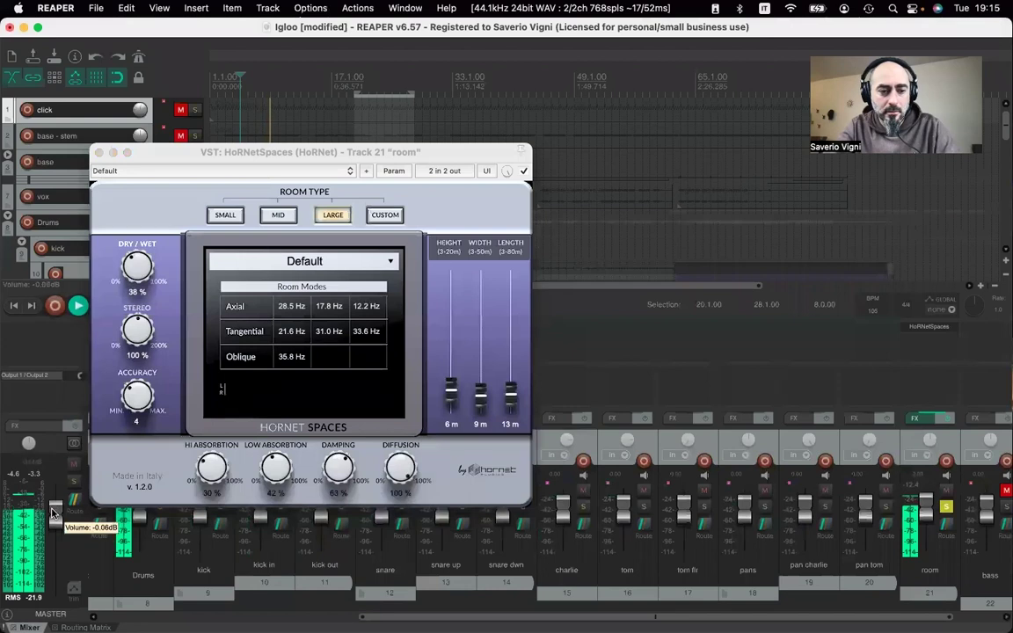
- Fine-tune the reverb during playback to 41% dry/wet, 37% damping, 32% low absorption and 18% hi absorption
{"action": "left_click_drag", "start_coordinate": [120, 239], "coordinate": [146, 315]}
{"action": "left_click_drag", "start_coordinate": [336, 466], "coordinate": [328, 502]}
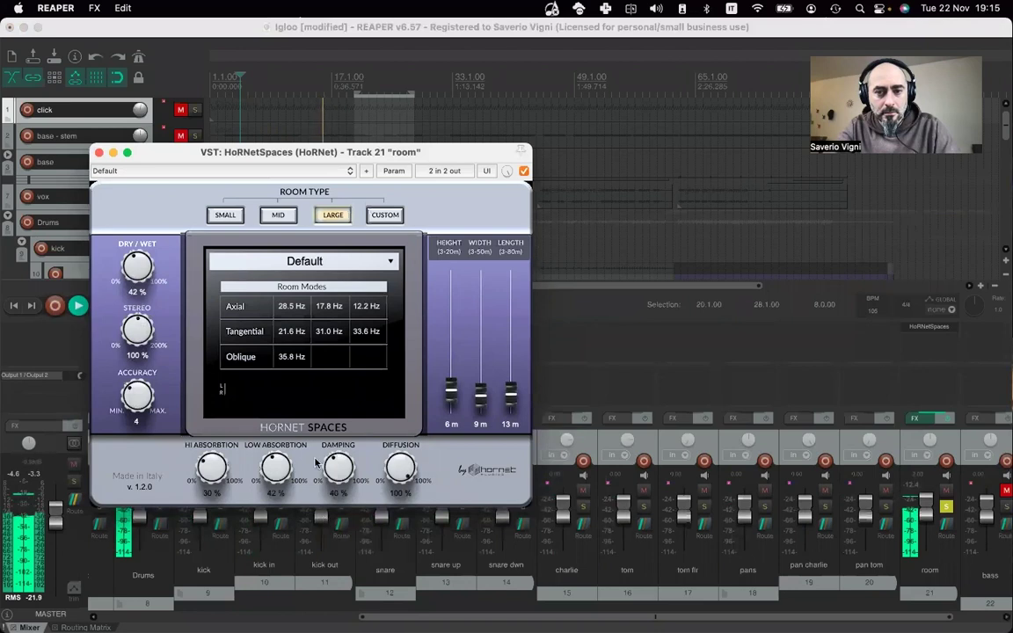
{"action": "mouse_move", "coordinate": [136, 274]}
{"action": "left_mouse_down"}
{"action": "mouse_move", "coordinate": [136, 290]}
{"action": "mouse_move", "coordinate": [137, 278]}
{"action": "left_mouse_up"}
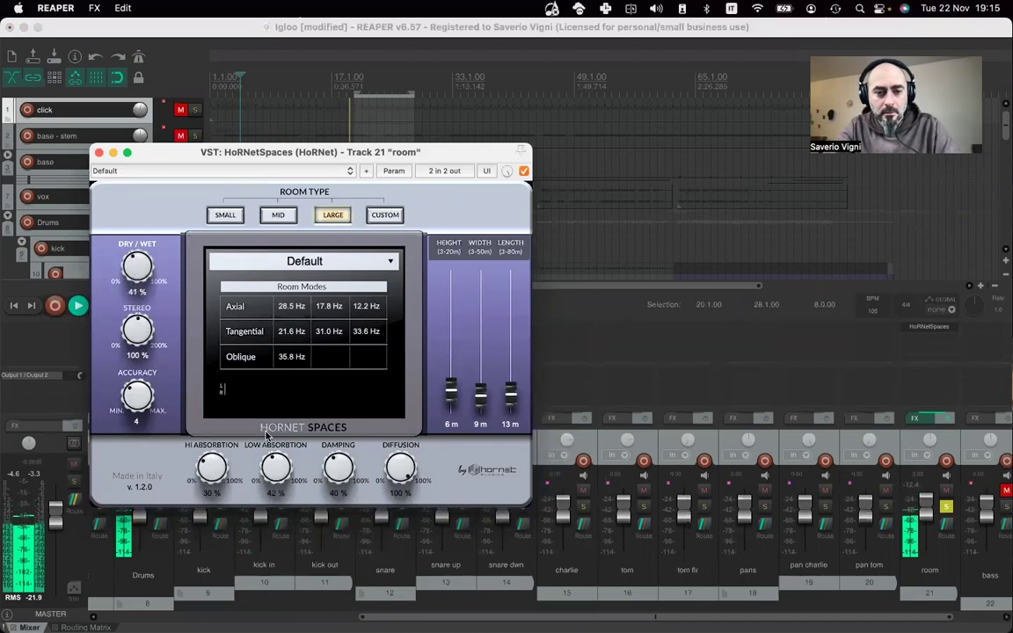
{"action": "left_click_drag", "start_coordinate": [344, 471], "coordinate": [347, 477]}
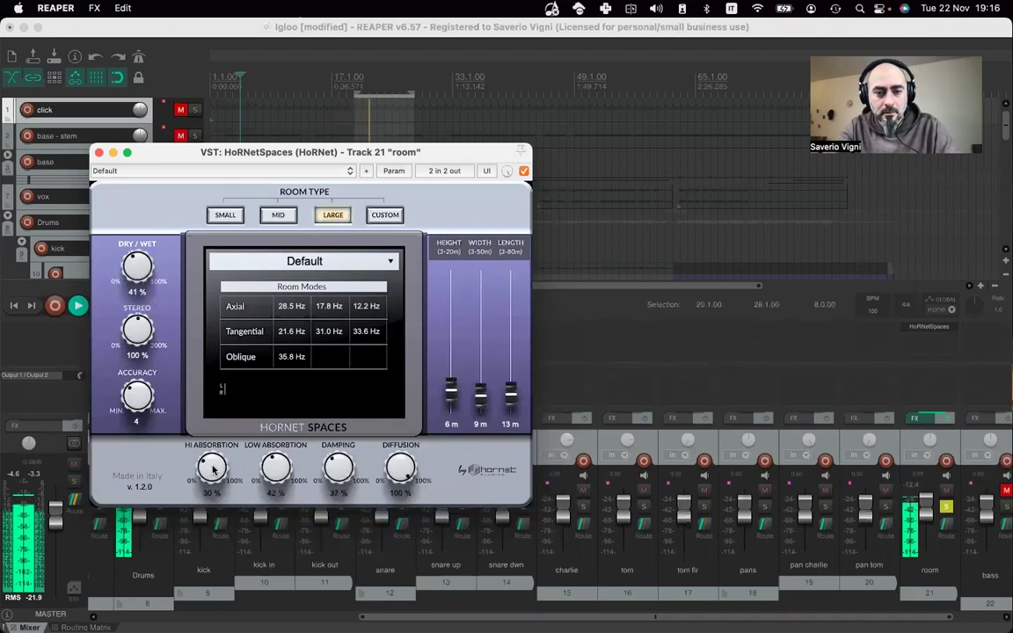
{"action": "left_click_drag", "start_coordinate": [277, 472], "coordinate": [270, 496]}
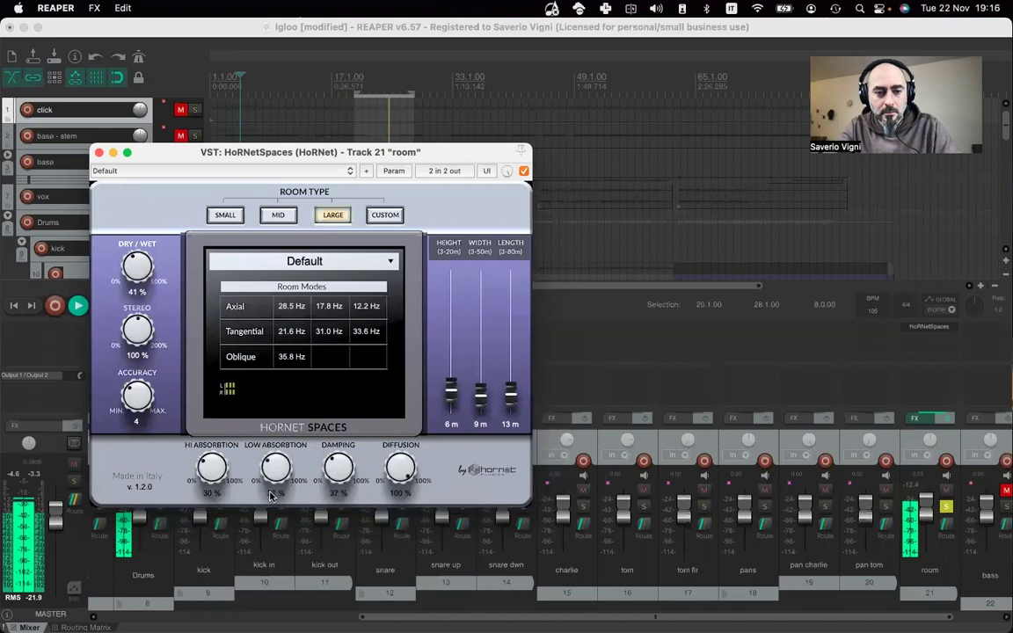
{"action": "left_click_drag", "start_coordinate": [211, 472], "coordinate": [212, 502]}
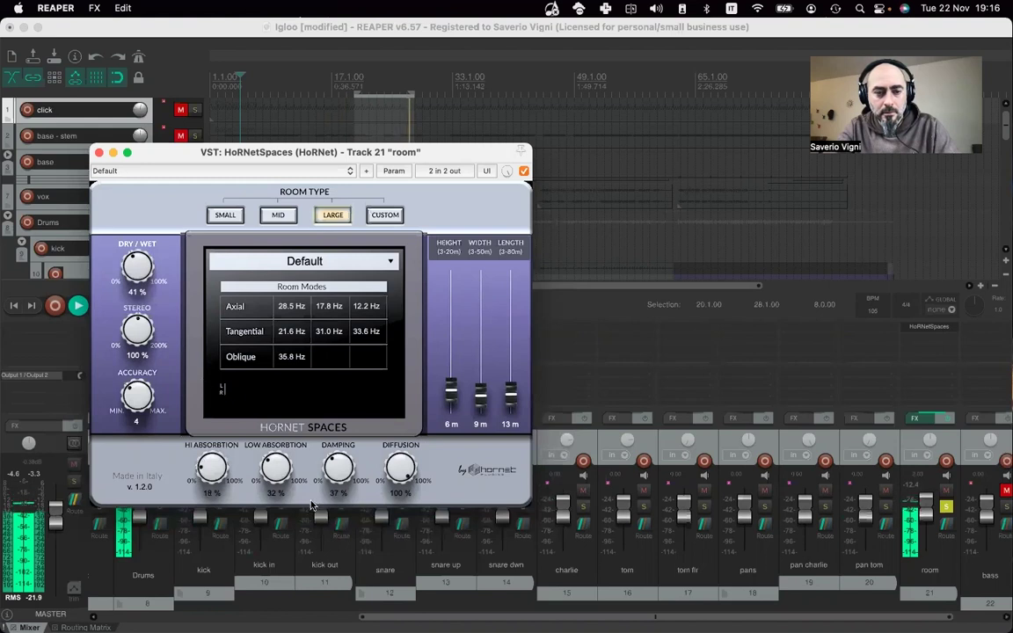
- Set the room reverb's damping to 34%, dry/wet mix to 40%, stereo width to 0% and accuracy to 10
{"action": "left_click_drag", "start_coordinate": [336, 472], "coordinate": [334, 474]}
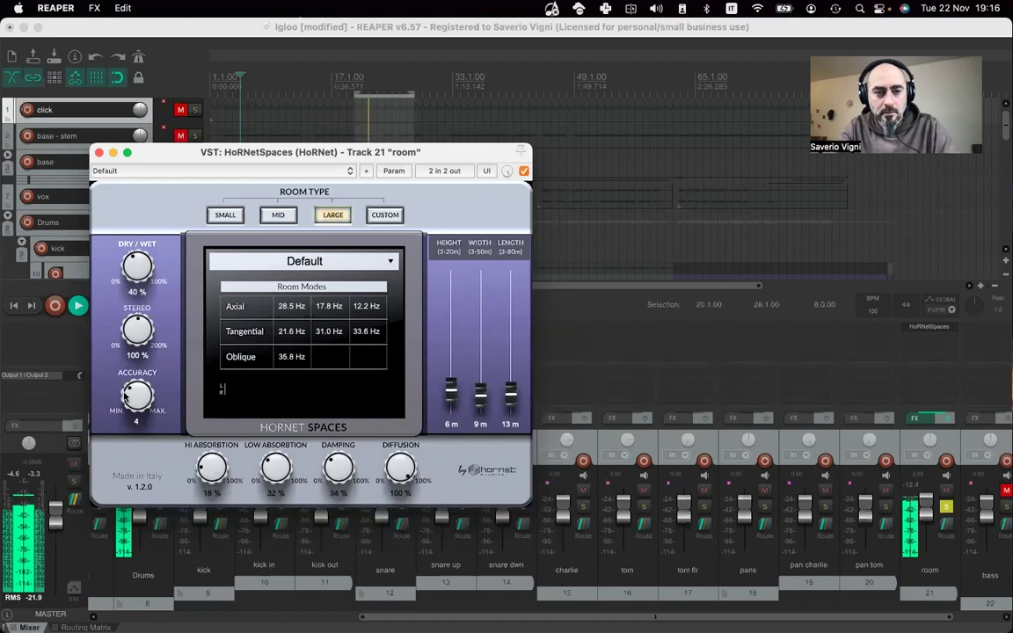
{"action": "left_click_drag", "start_coordinate": [131, 342], "coordinate": [133, 396]}
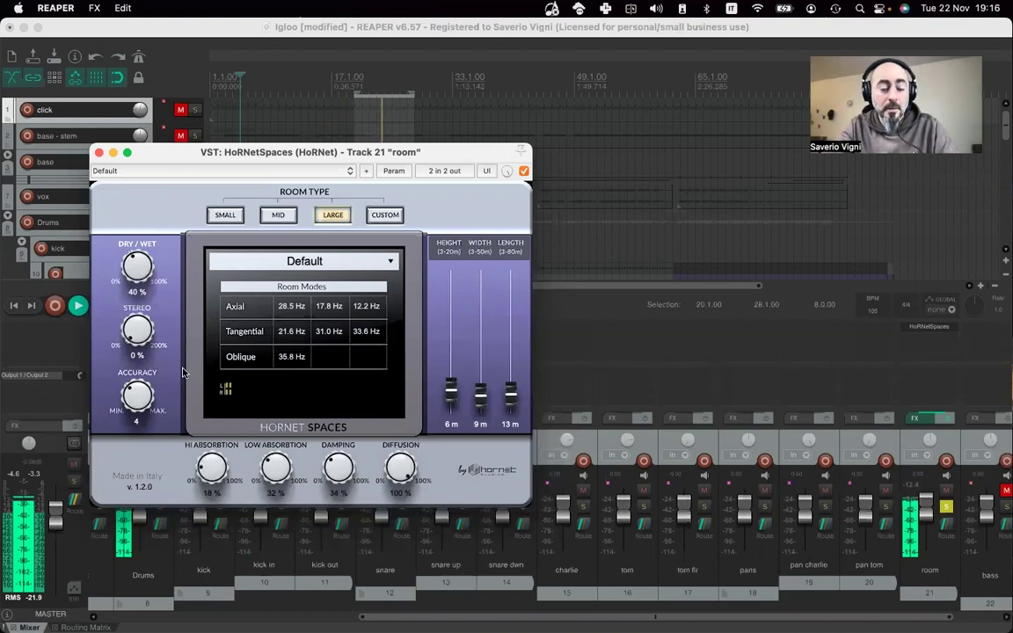
{"action": "key", "text": "space"}
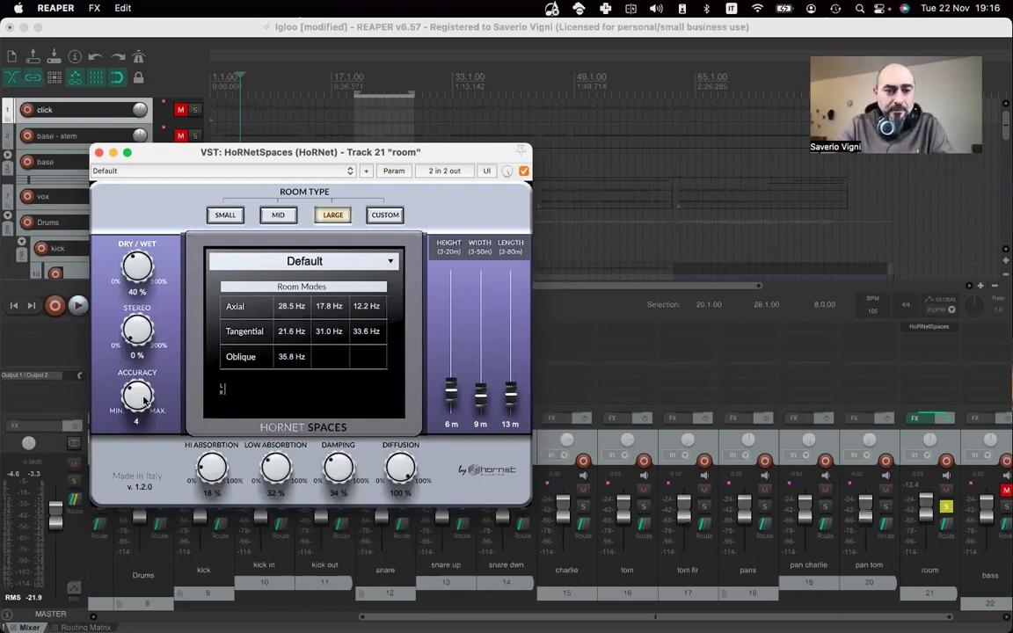
{"action": "left_click_drag", "start_coordinate": [143, 400], "coordinate": [128, 225]}
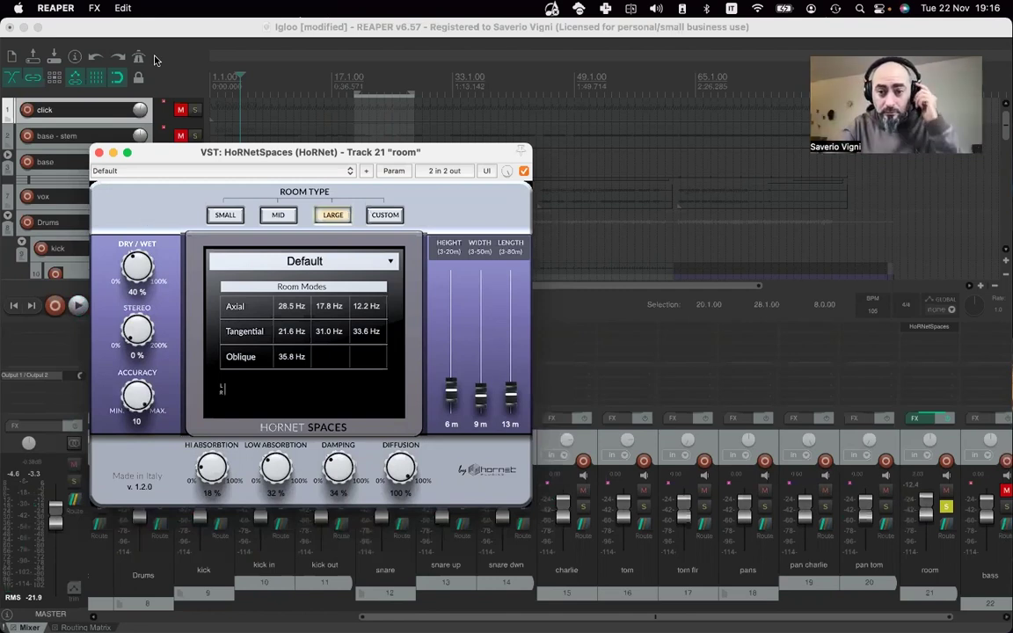
- During playback, set the reverb's low absorption to 31%, damping to 28% and dry/wet mix to 47%
{"action": "key", "text": "space"}
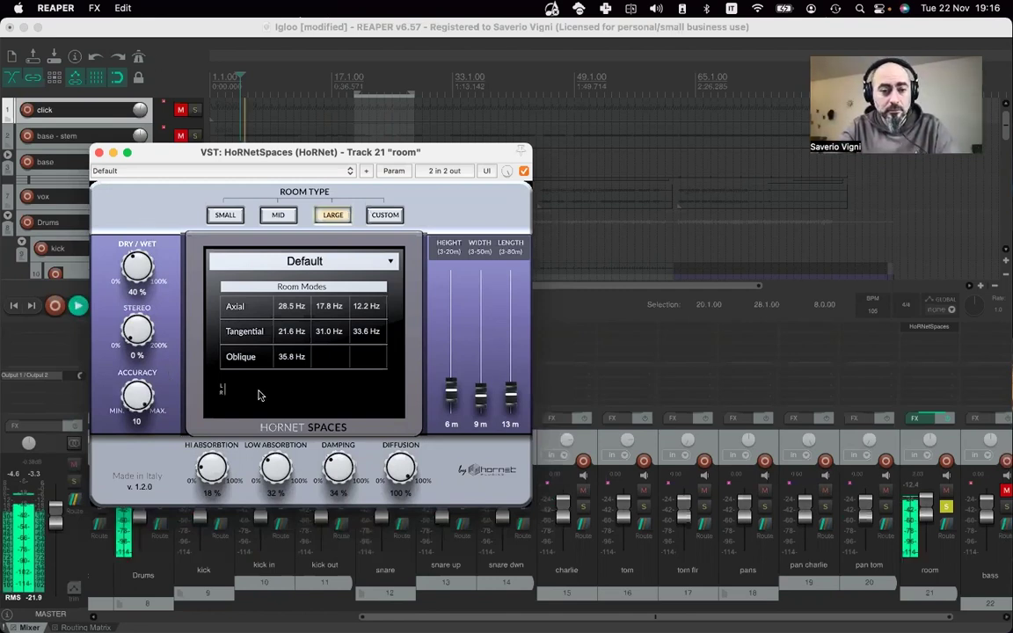
{"action": "left_click_drag", "start_coordinate": [262, 478], "coordinate": [247, 429]}
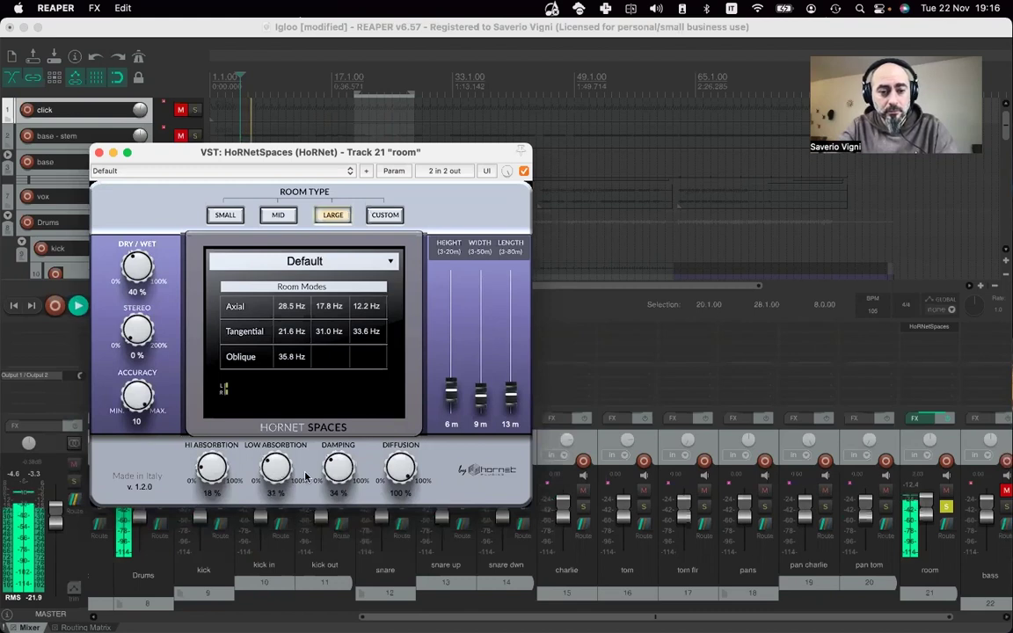
{"action": "left_click_drag", "start_coordinate": [337, 488], "coordinate": [302, 435]}
{"action": "mouse_move", "coordinate": [125, 242]}
{"action": "left_mouse_down"}
{"action": "mouse_move", "coordinate": [134, 266]}
{"action": "mouse_move", "coordinate": [123, 230]}
{"action": "mouse_move", "coordinate": [134, 255]}
{"action": "left_mouse_up"}
- Check the computer's sound output device and volume level
{"action": "key", "text": "XF86AudioLowerVolume"}
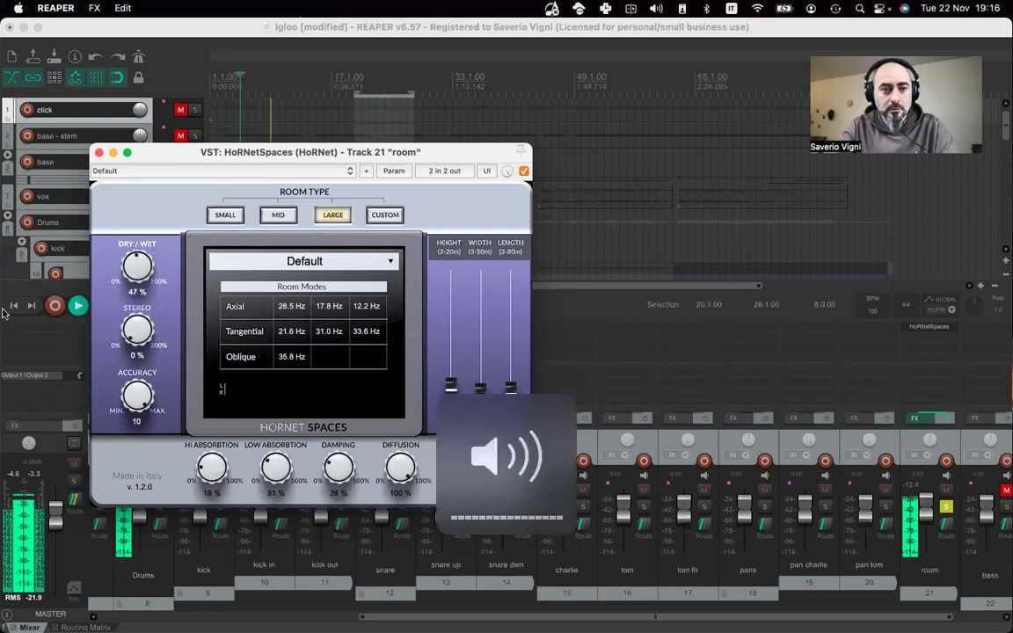
{"action": "left_click", "coordinate": [656, 8]}
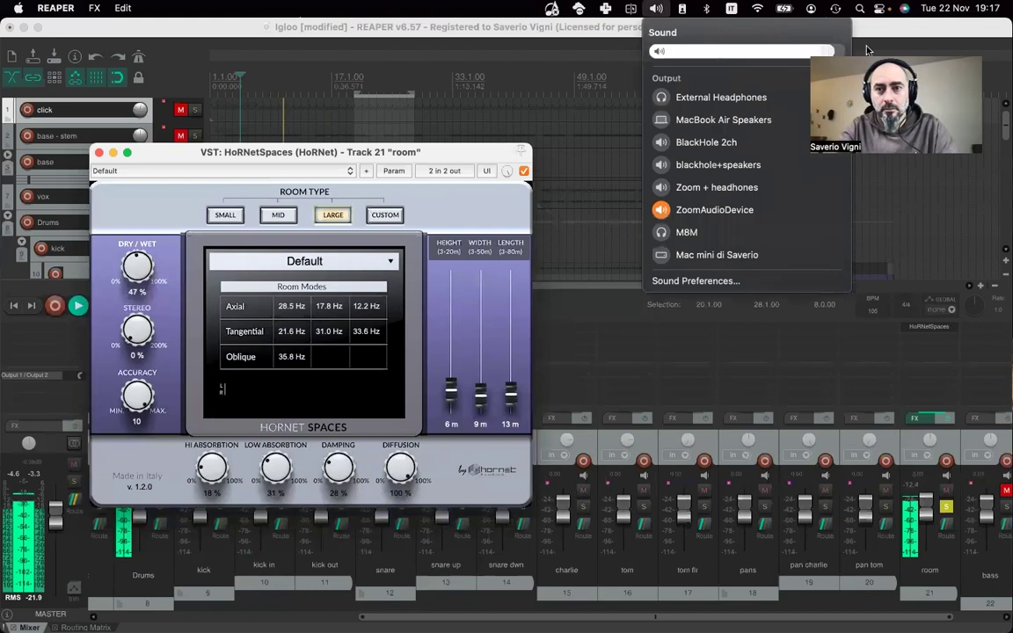
{"action": "key", "text": "Escape"}
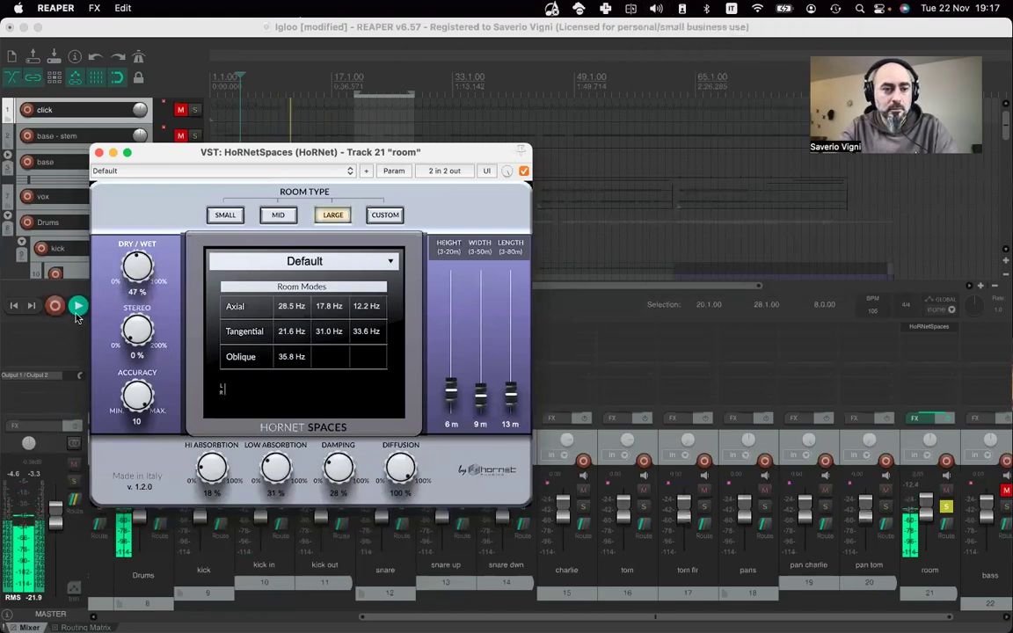
- Move the reverb window clear of the transport controls and raise the master volume to about +6 dB for playback
{"action": "left_click_drag", "start_coordinate": [200, 155], "coordinate": [276, 155]}
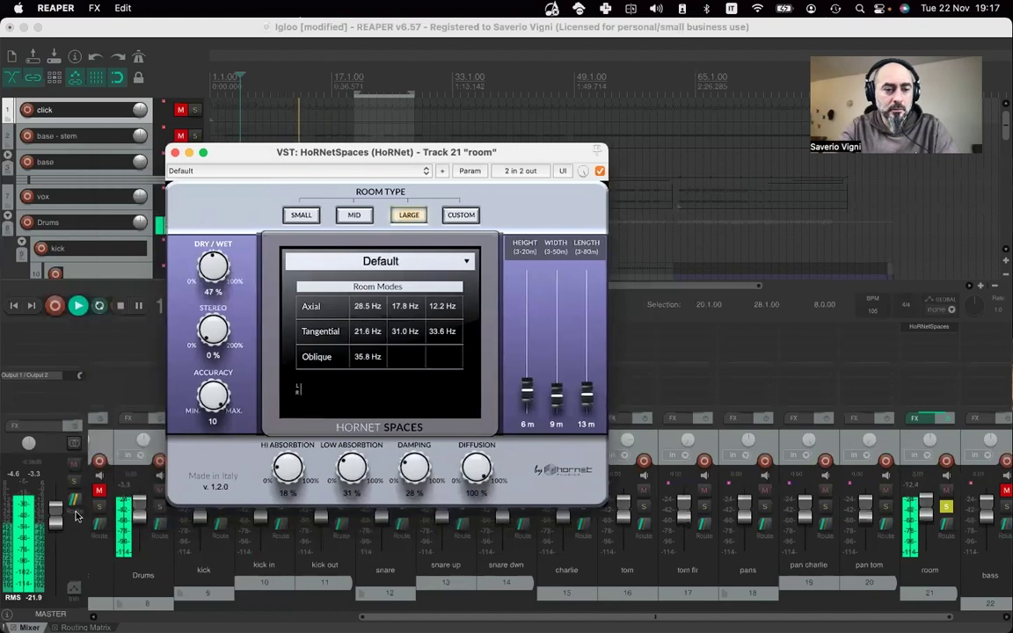
{"action": "left_click", "coordinate": [927, 509]}
{"action": "double_click", "coordinate": [927, 509]}
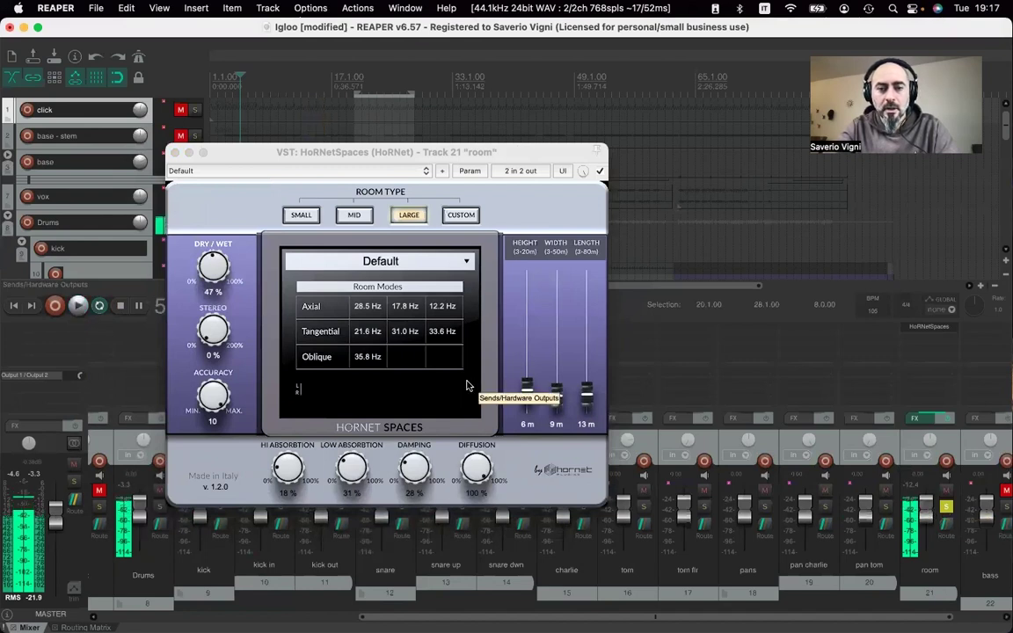
{"action": "key", "text": "space"}
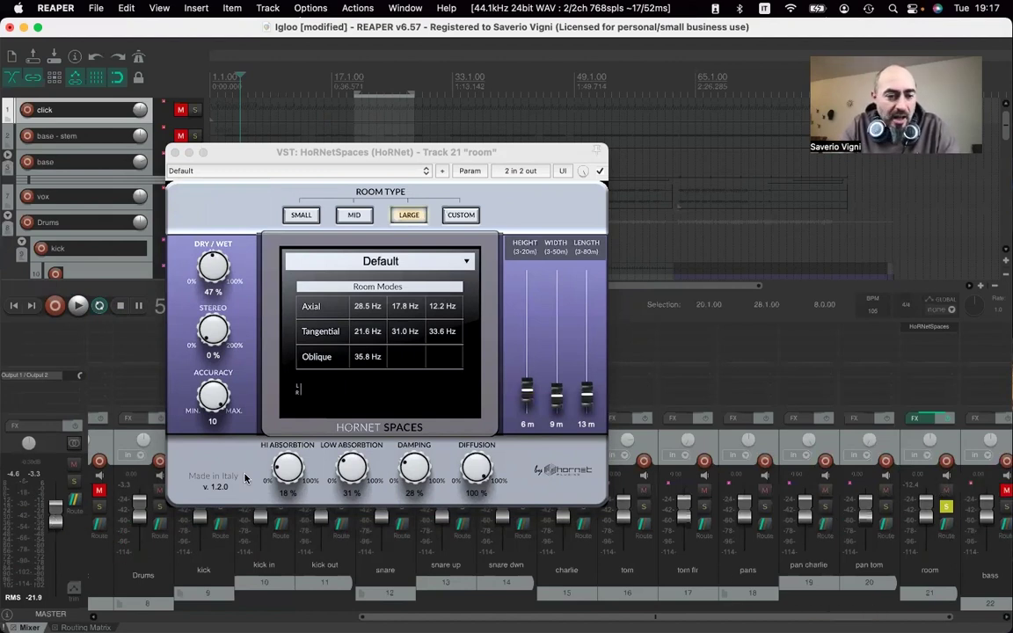
{"action": "left_click_drag", "start_coordinate": [60, 519], "coordinate": [55, 502]}
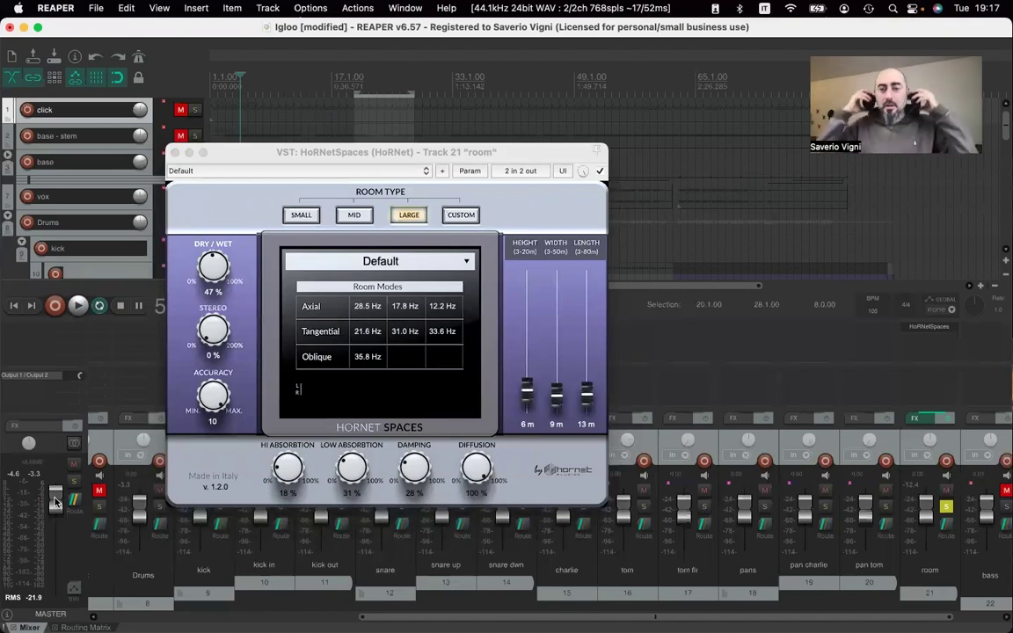
{"action": "key", "text": "space"}
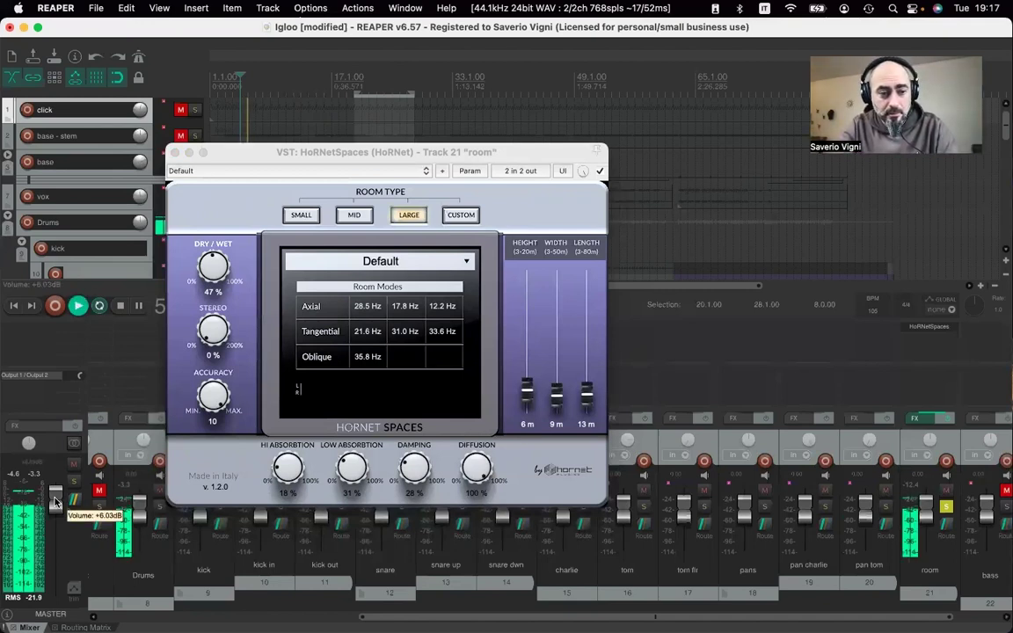
{"action": "scroll", "coordinate": [55, 502], "scroll_direction": "up", "scroll_amount": 1}
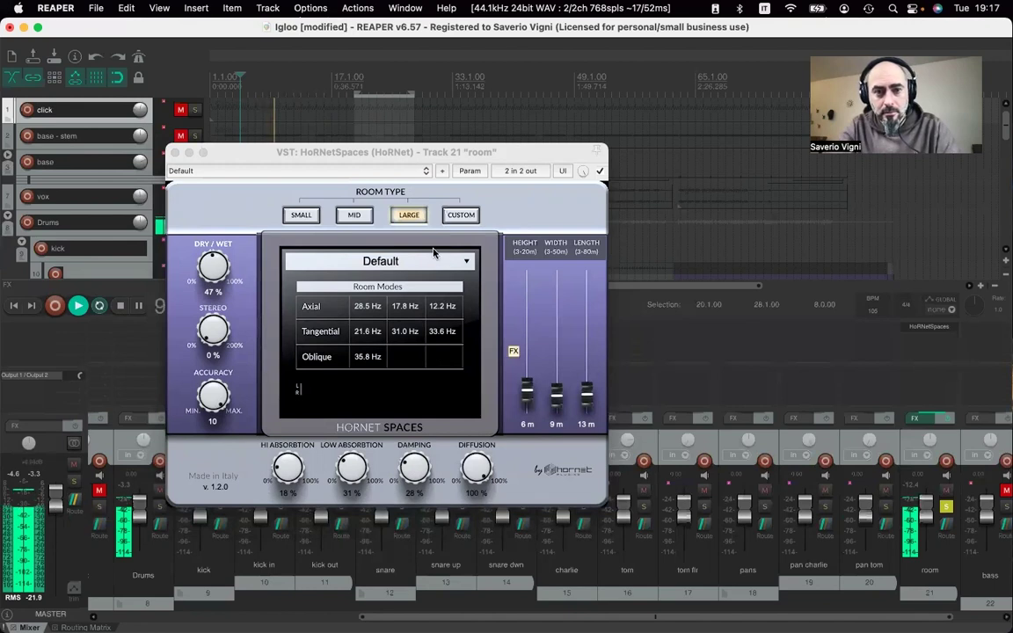
- Compare the soloed room sound with the reverb bypassed and active, and set its dry/wet mix to 37%
{"action": "left_click", "coordinate": [391, 151]}
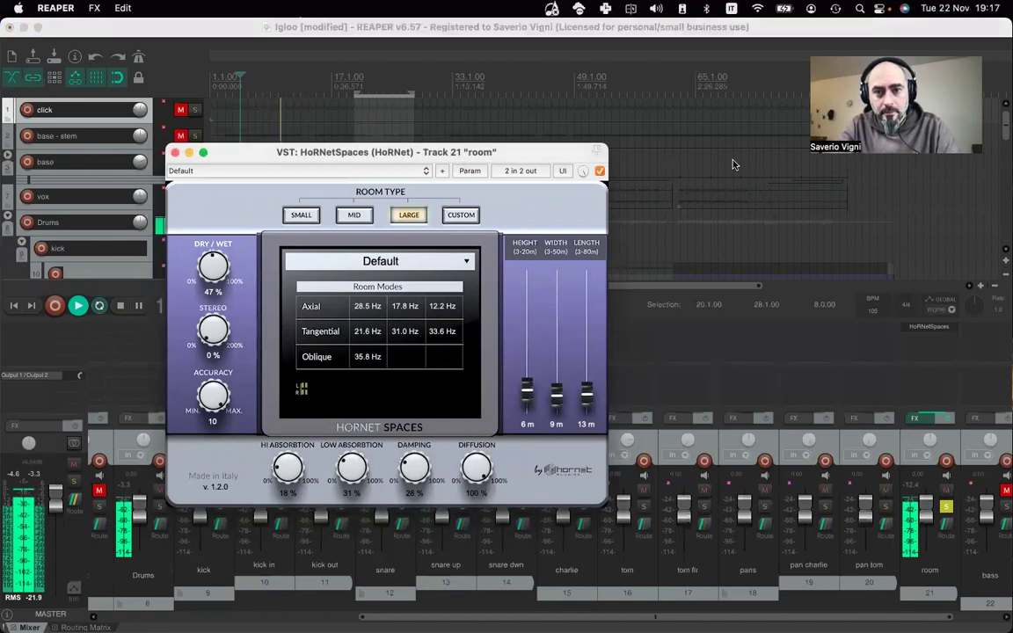
{"action": "left_click", "coordinate": [600, 172]}
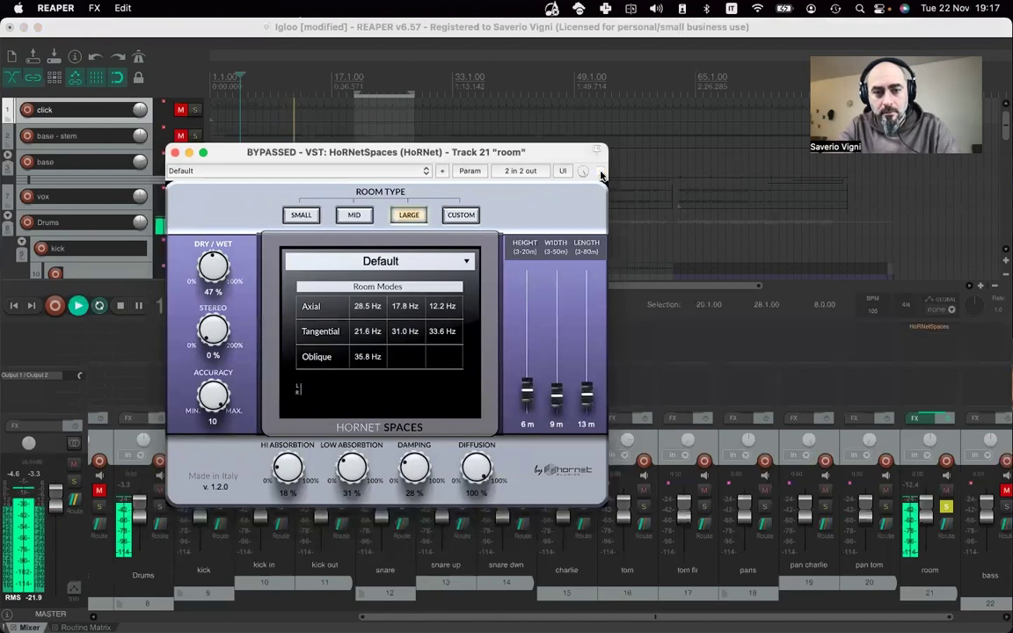
{"action": "left_click", "coordinate": [601, 173]}
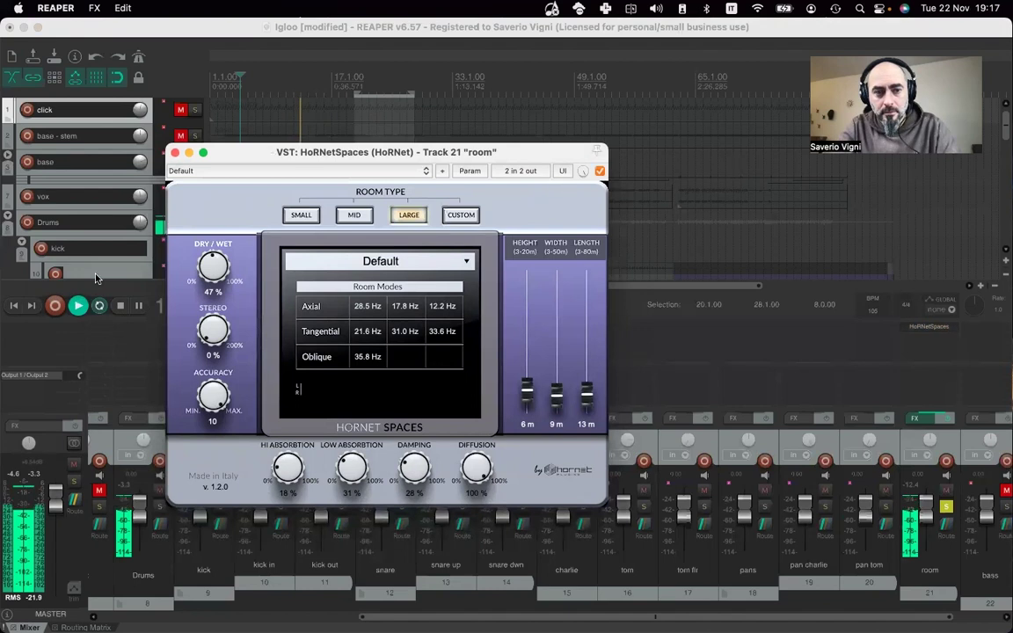
{"action": "left_click_drag", "start_coordinate": [212, 267], "coordinate": [212, 288]}
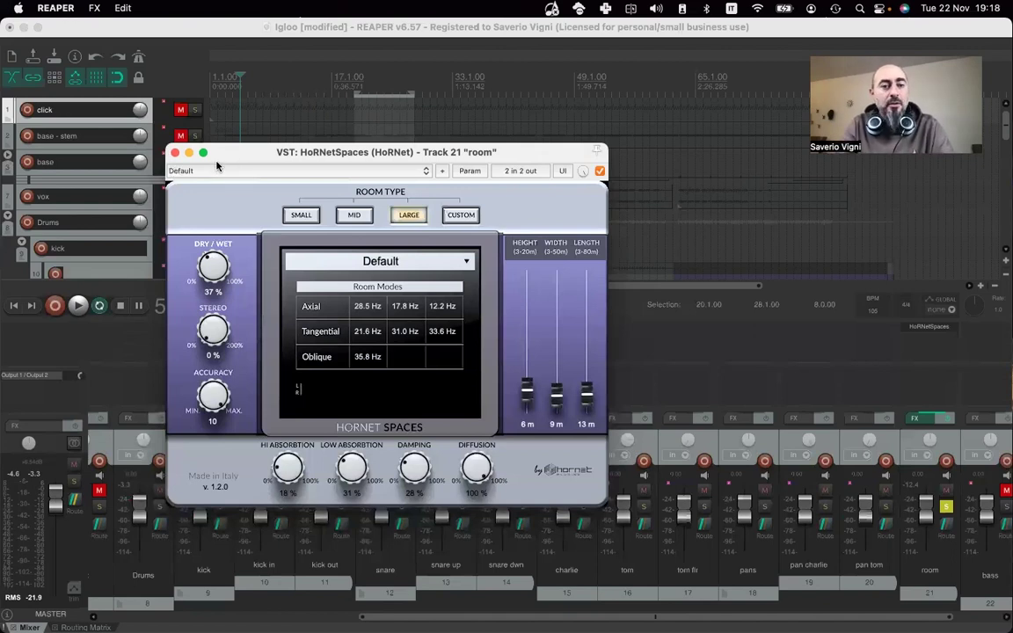
- Close the reverb window, unsolo the room track and raise its volume to about +8.5 dB while the full drums play
{"action": "left_click", "coordinate": [175, 152]}
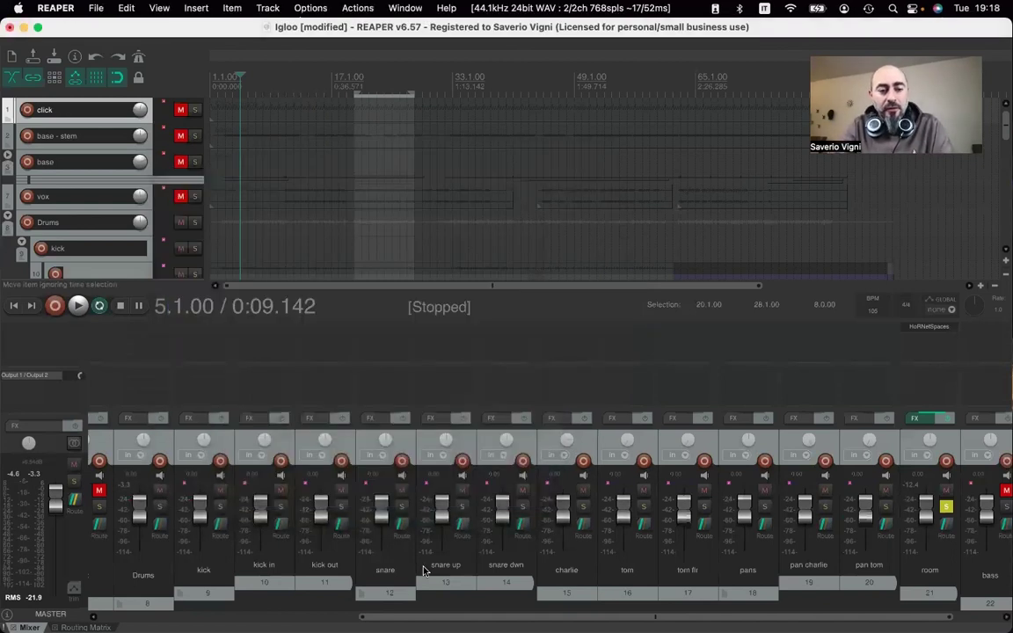
{"action": "left_click", "coordinate": [944, 507]}
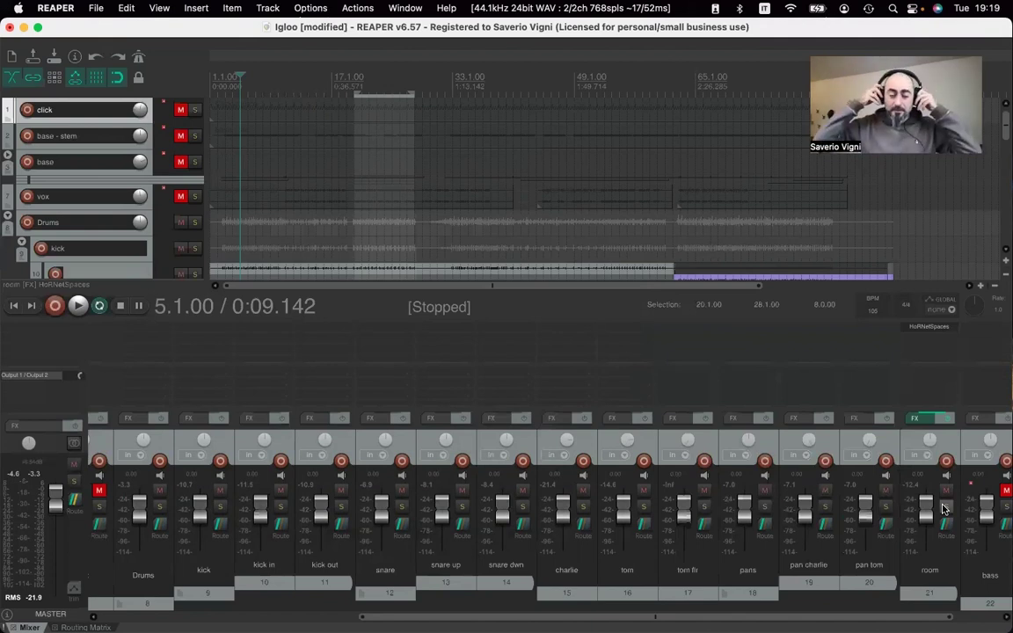
{"action": "key", "text": "space"}
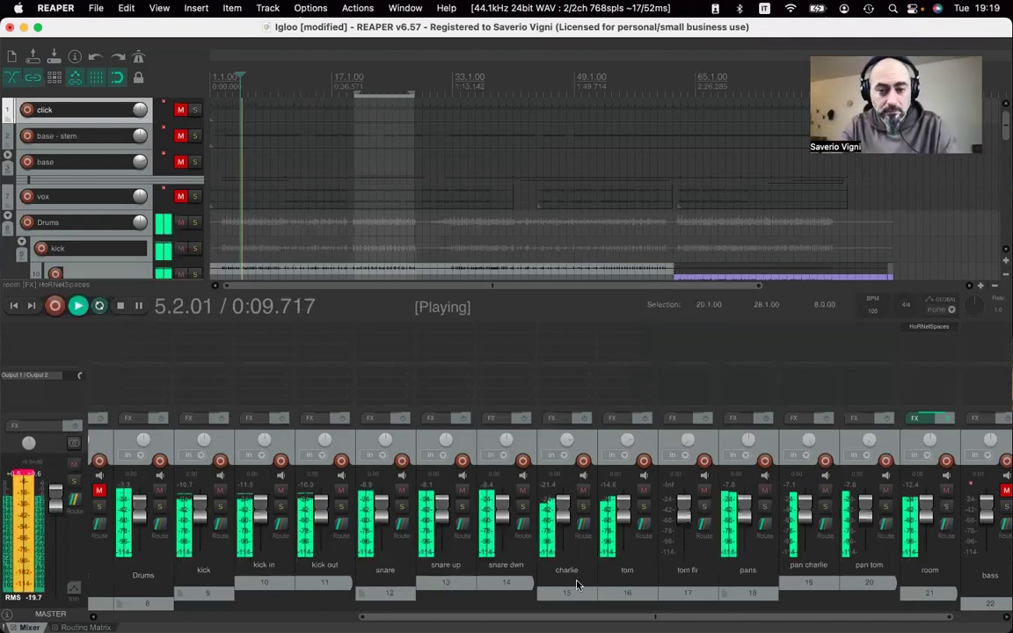
{"action": "left_click_drag", "start_coordinate": [941, 520], "coordinate": [927, 504]}
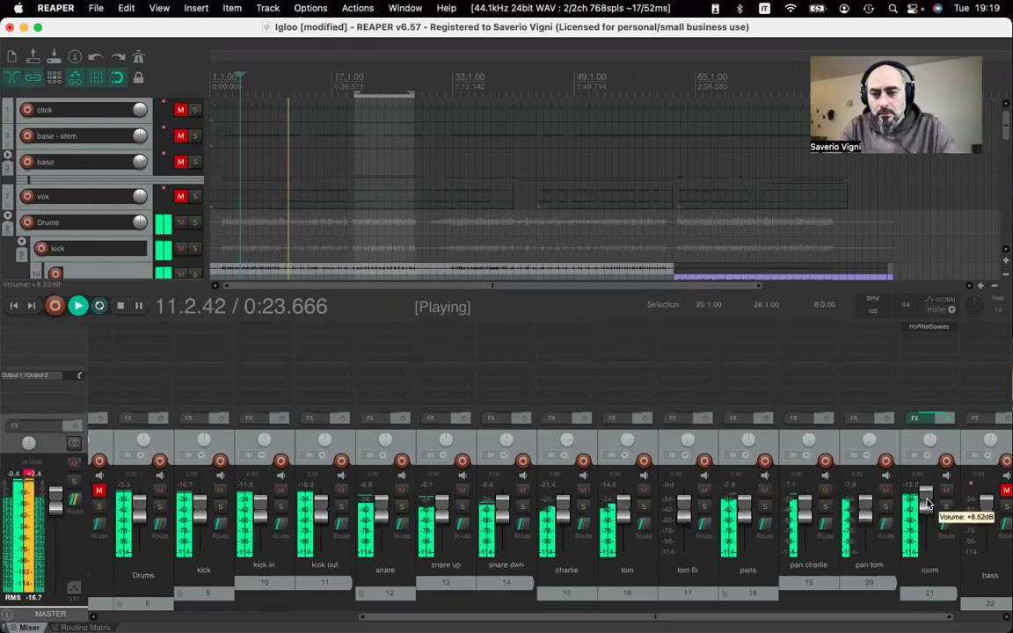
- Reopen the room track's reverb and compare the full drum mix with the effect bypassed and active
{"action": "left_click", "coordinate": [929, 327]}
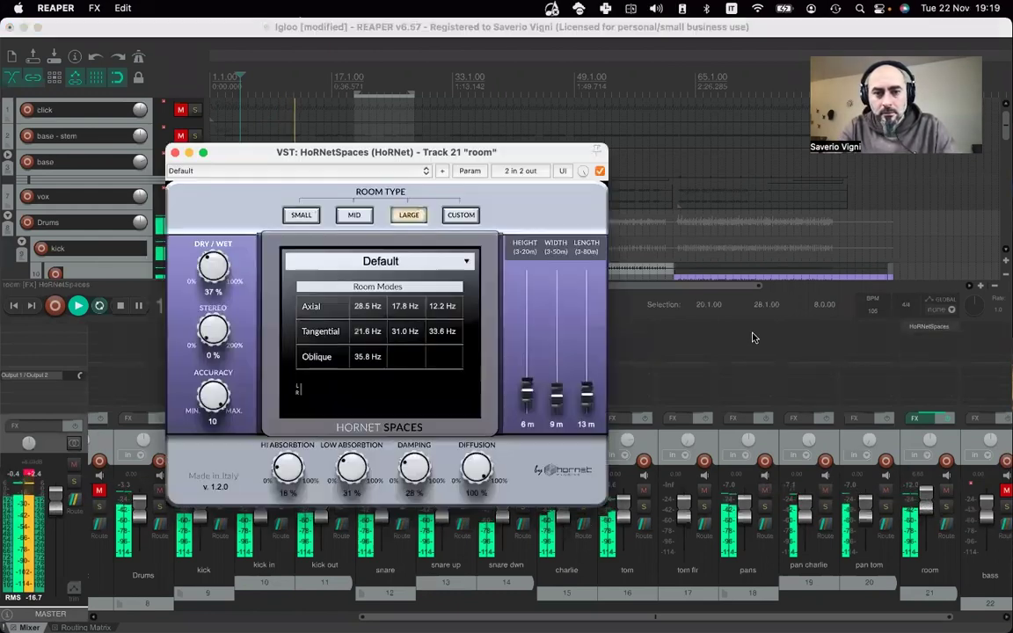
{"action": "left_click", "coordinate": [599, 172]}
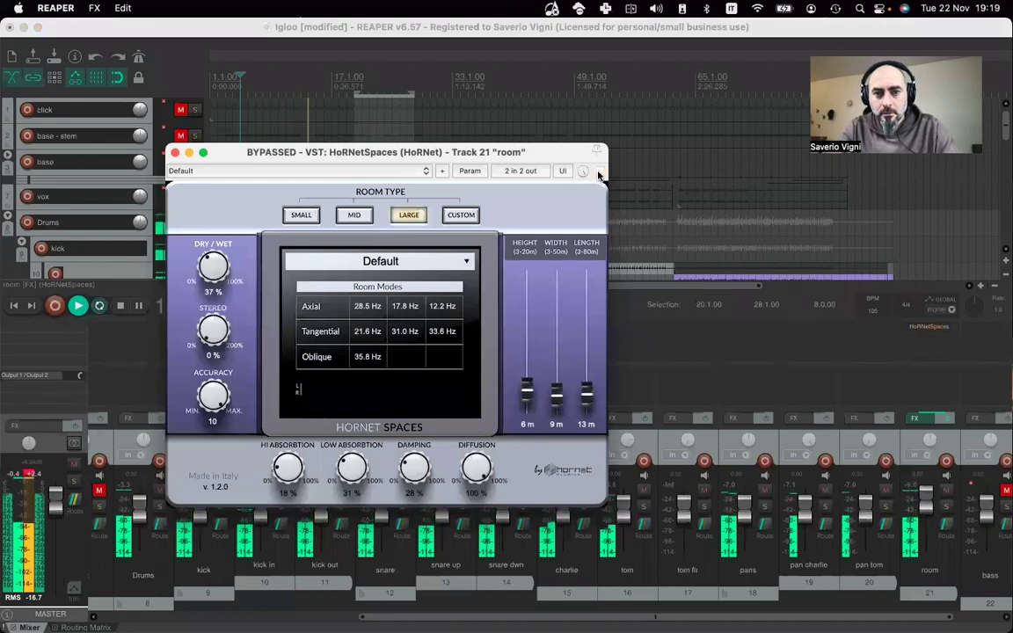
{"action": "left_click", "coordinate": [599, 172]}
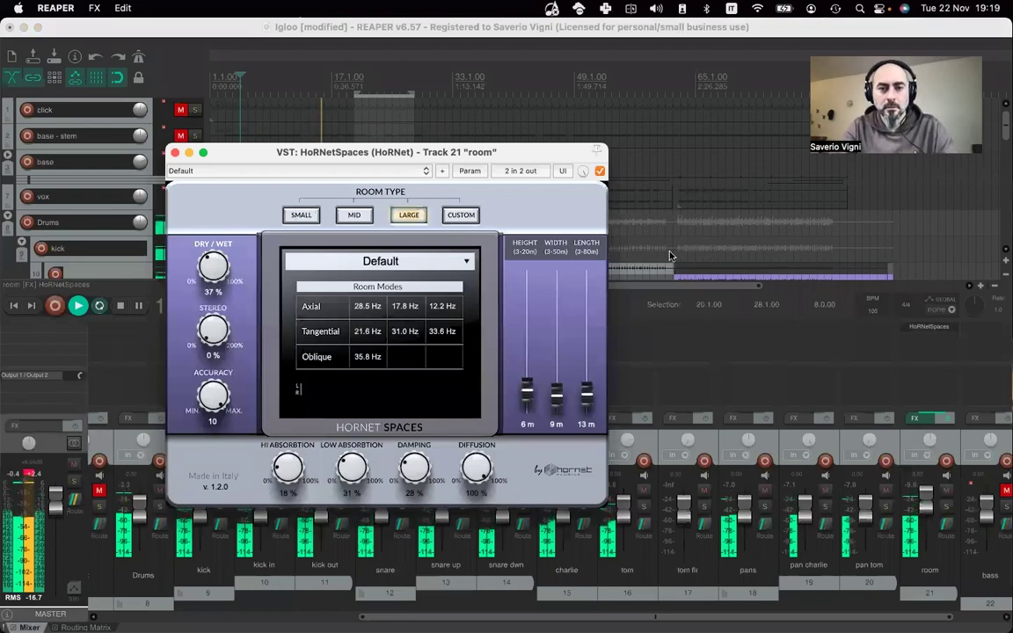
{"action": "left_click", "coordinate": [600, 171]}
{"action": "left_click", "coordinate": [600, 172]}
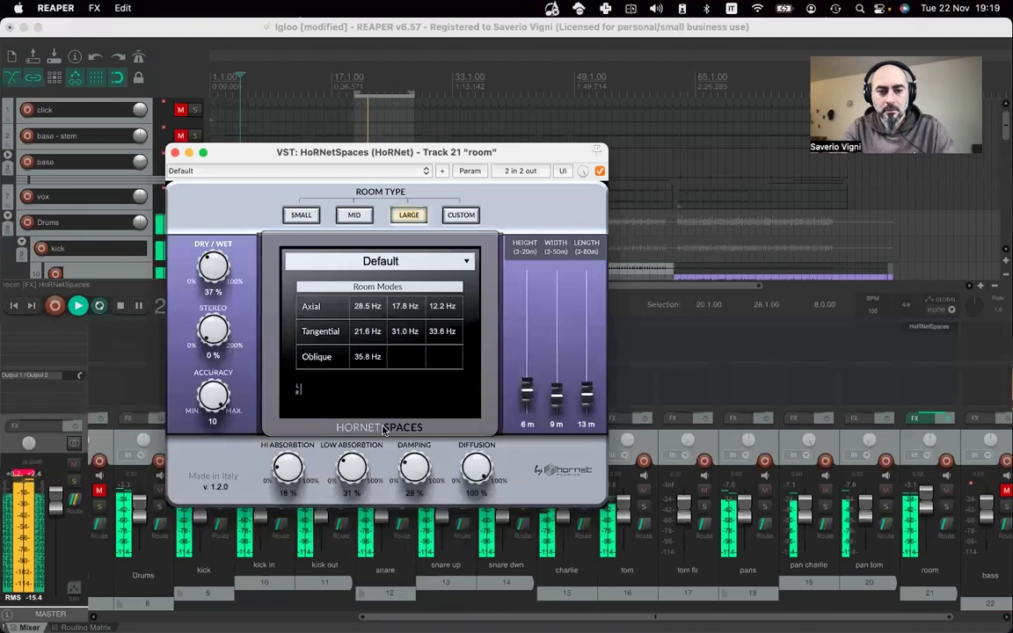
- Set the reverb's damping to 34%, stop playback and close the plugin window
{"action": "mouse_move", "coordinate": [415, 465]}
{"action": "left_mouse_down"}
{"action": "mouse_move", "coordinate": [418, 445]}
{"action": "mouse_move", "coordinate": [417, 455]}
{"action": "left_mouse_up"}
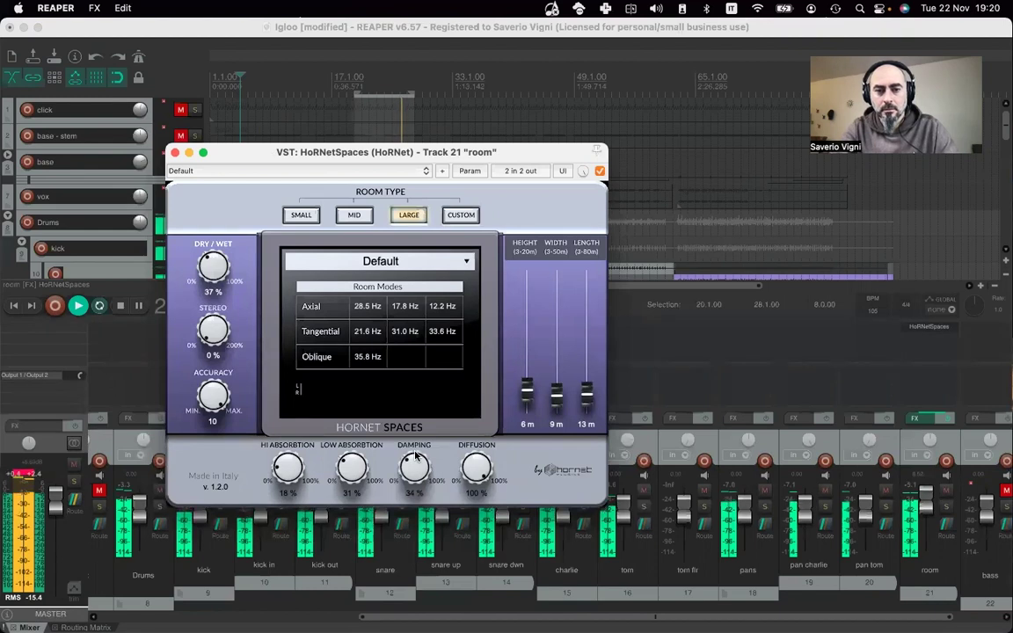
{"action": "key", "text": "space"}
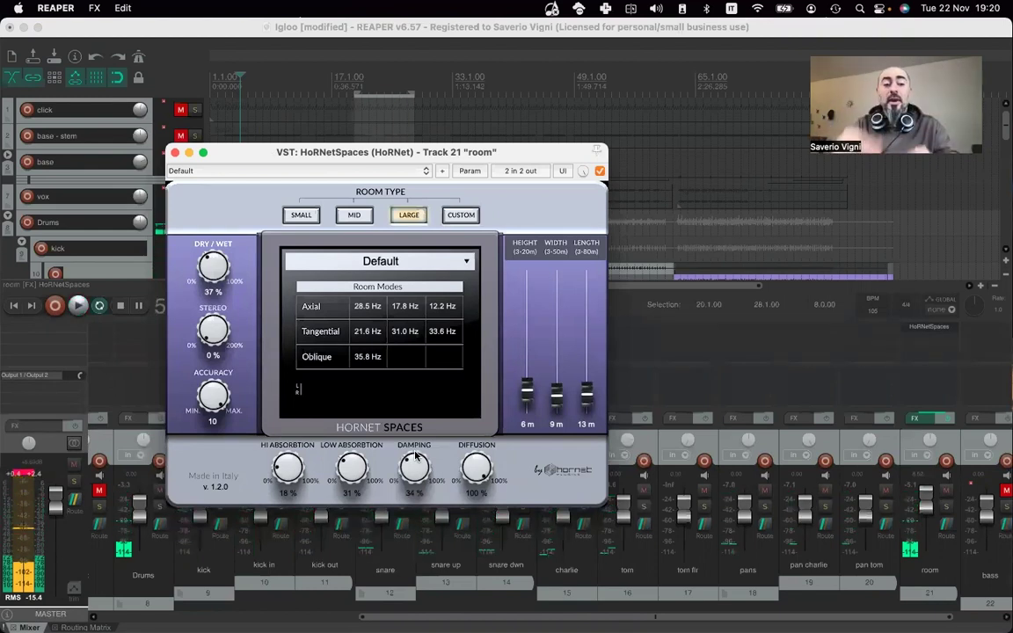
{"action": "left_click", "coordinate": [174, 154]}
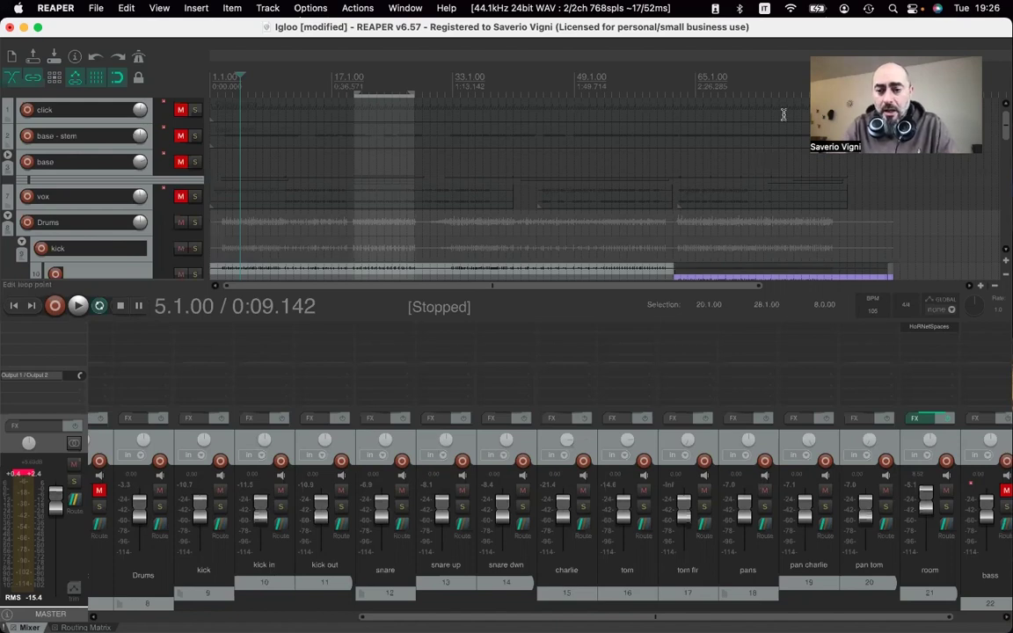
- Add the HoRNetTotalEQ plugin after the reverb on the room track and move its window to keep the track's effects list visible
{"action": "double_click", "coordinate": [922, 343]}
{"action": "type", "text": "equa"}
{"action": "key", "text": "BackSpace"}
{"action": "key", "text": "BackSpace"}
{"action": "key", "text": "BackSpace"}
{"action": "key", "text": "BackSpace"}
{"action": "type", "text": "tota"}
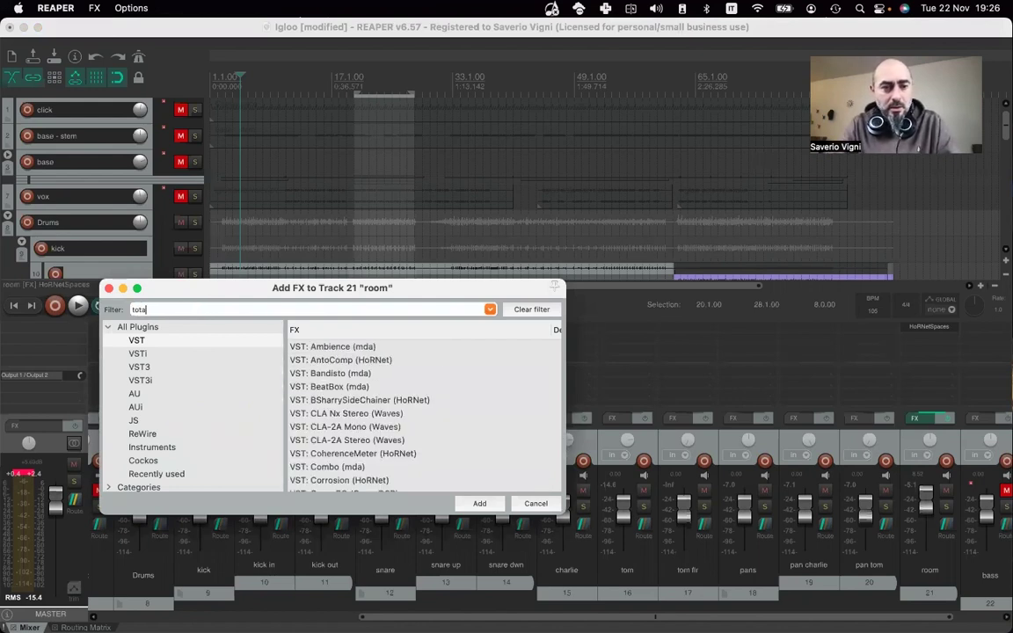
{"action": "double_click", "coordinate": [322, 348]}
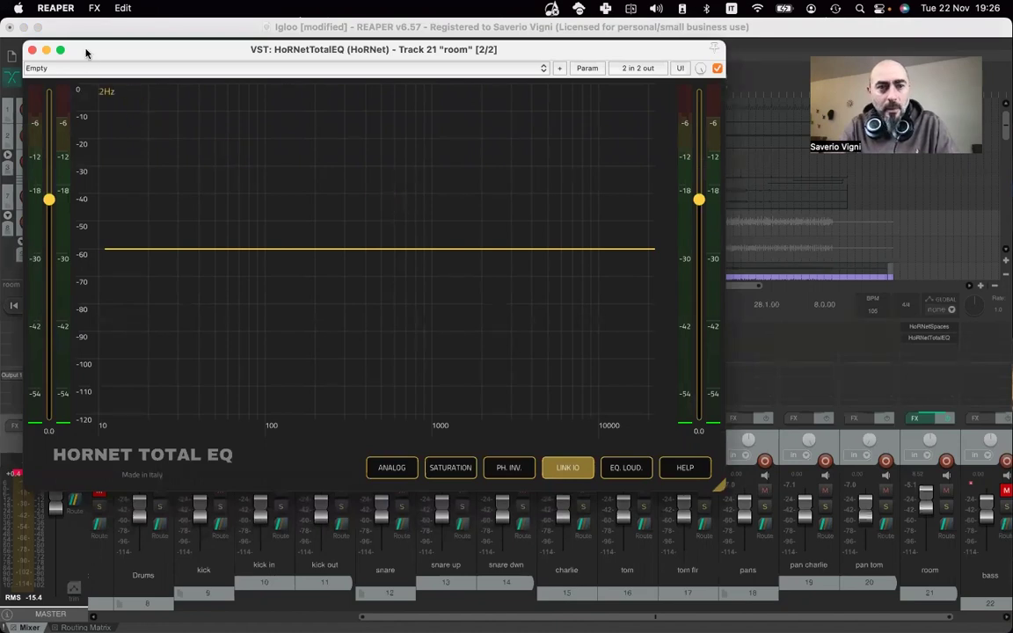
{"action": "left_click_drag", "start_coordinate": [86, 54], "coordinate": [166, 116]}
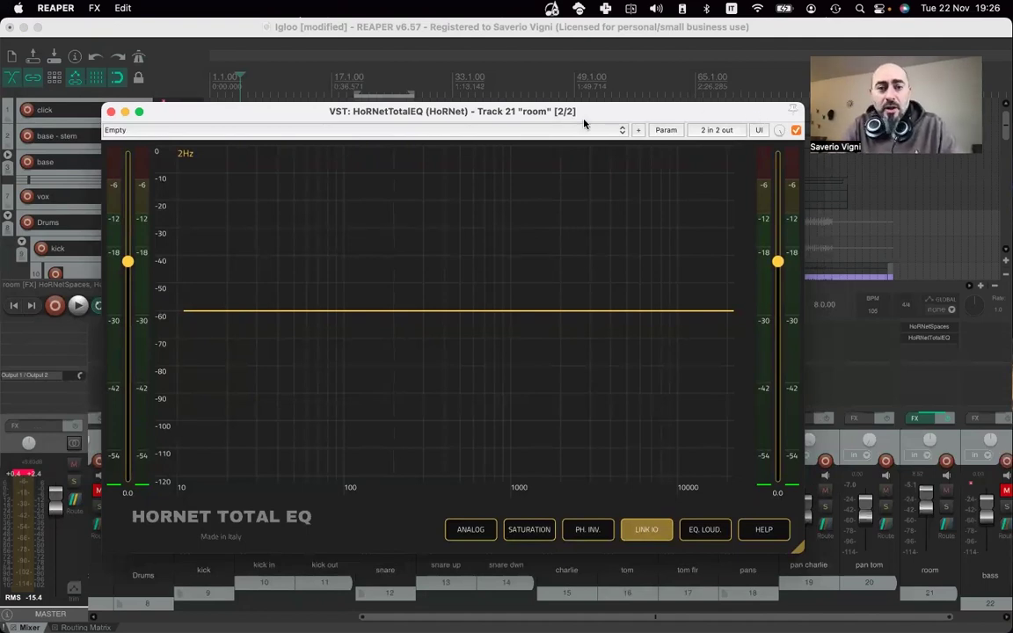
{"action": "left_click_drag", "start_coordinate": [597, 113], "coordinate": [541, 112]}
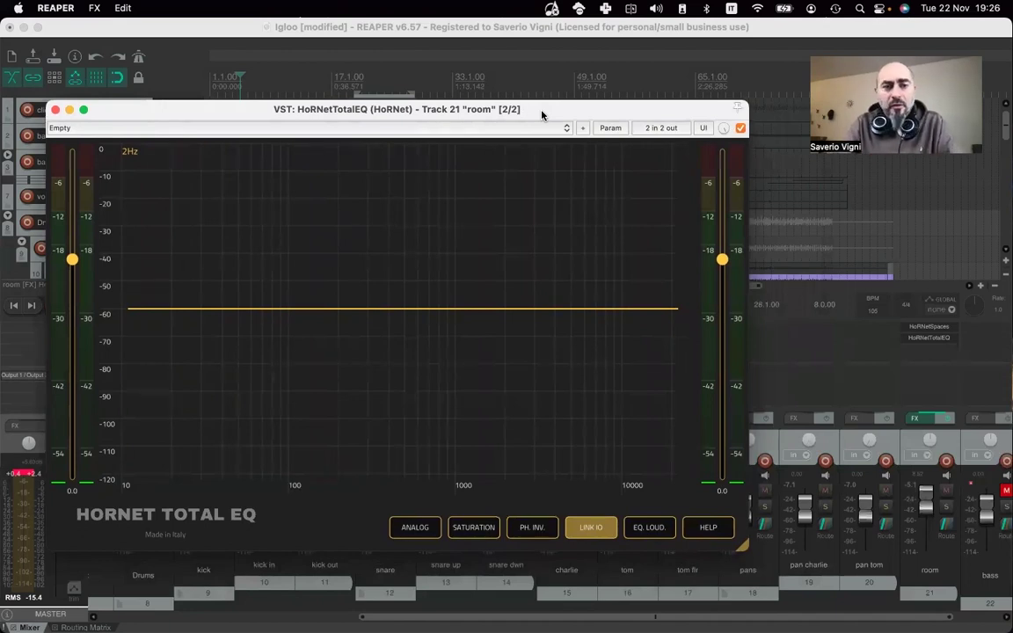
{"action": "left_click_drag", "start_coordinate": [541, 114], "coordinate": [552, 113]}
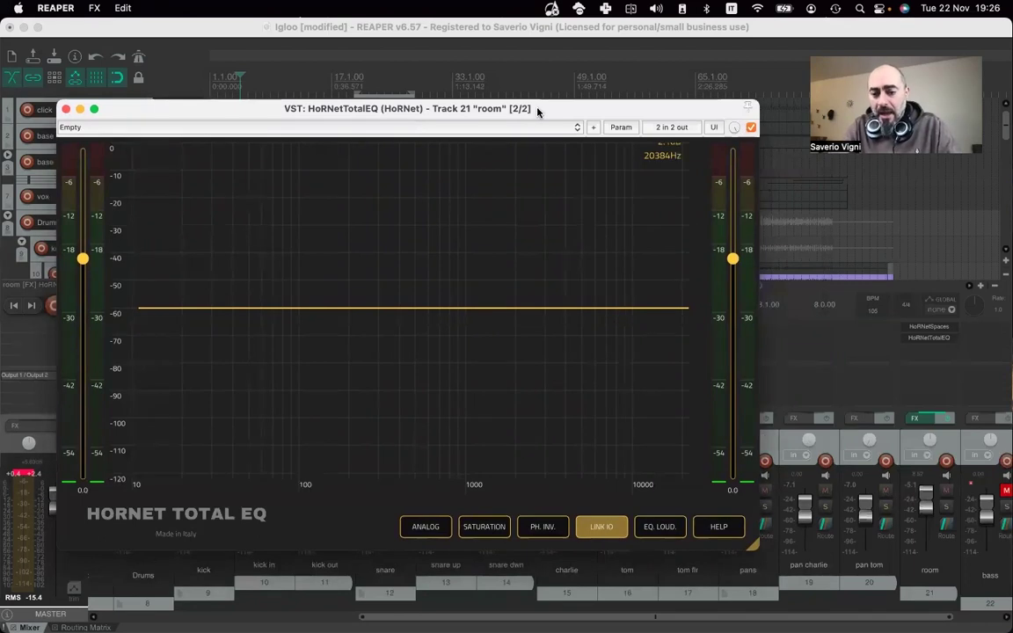
- Solo the room track and add an 18 dB high-pass band at about 99 Hz in its equalizer
{"action": "left_click", "coordinate": [946, 507]}
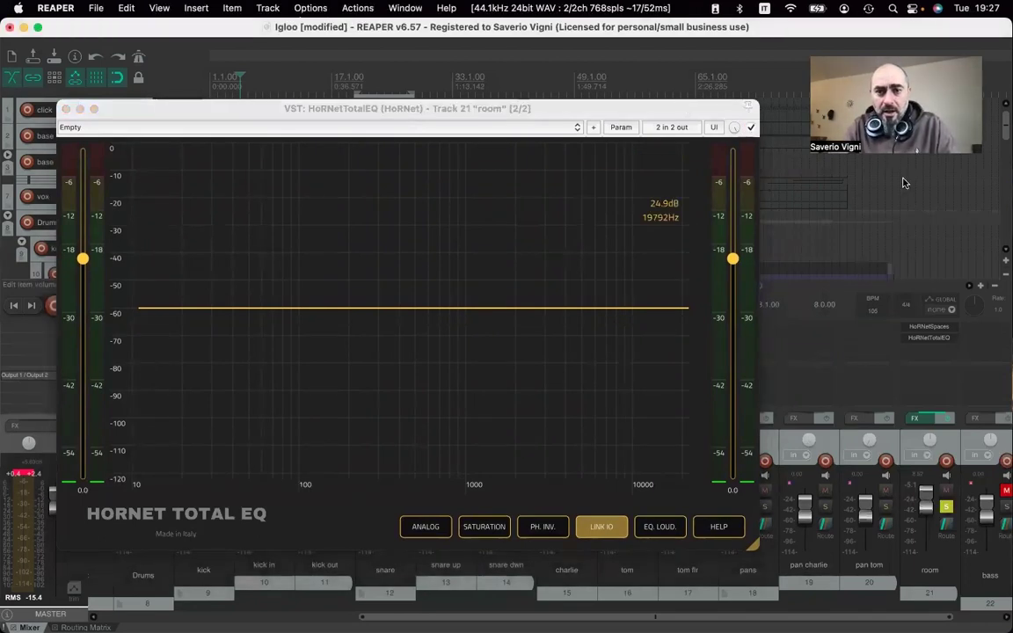
{"action": "double_click", "coordinate": [216, 312]}
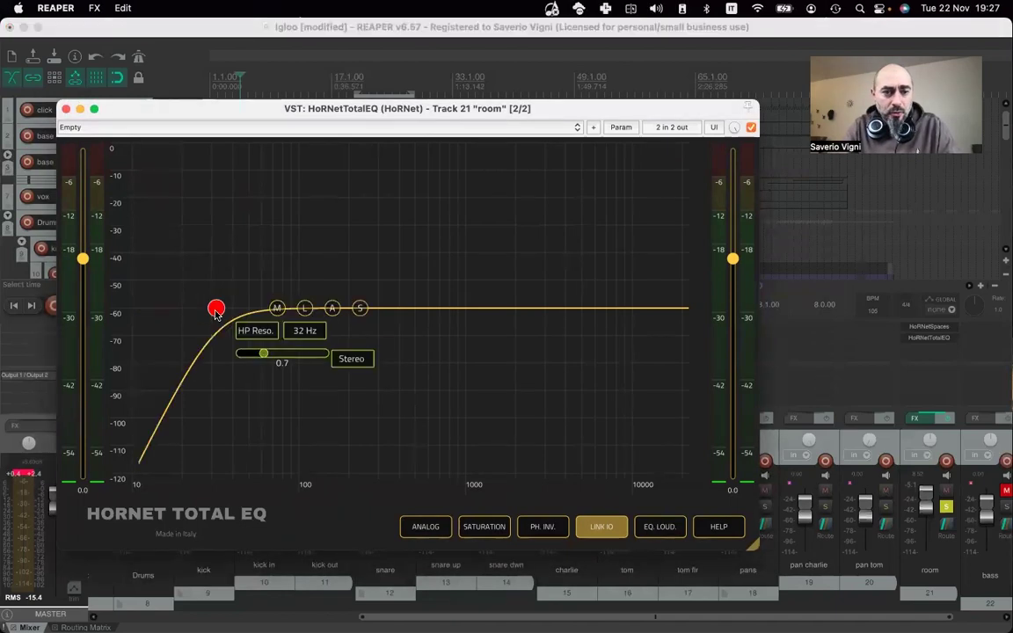
{"action": "left_click", "coordinate": [253, 332]}
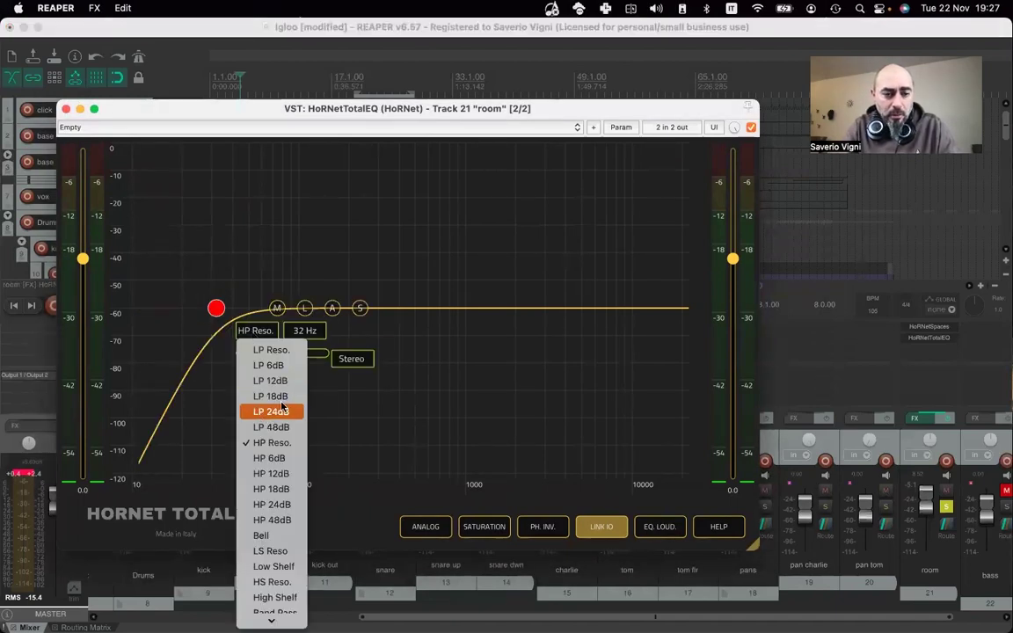
{"action": "left_click", "coordinate": [264, 489]}
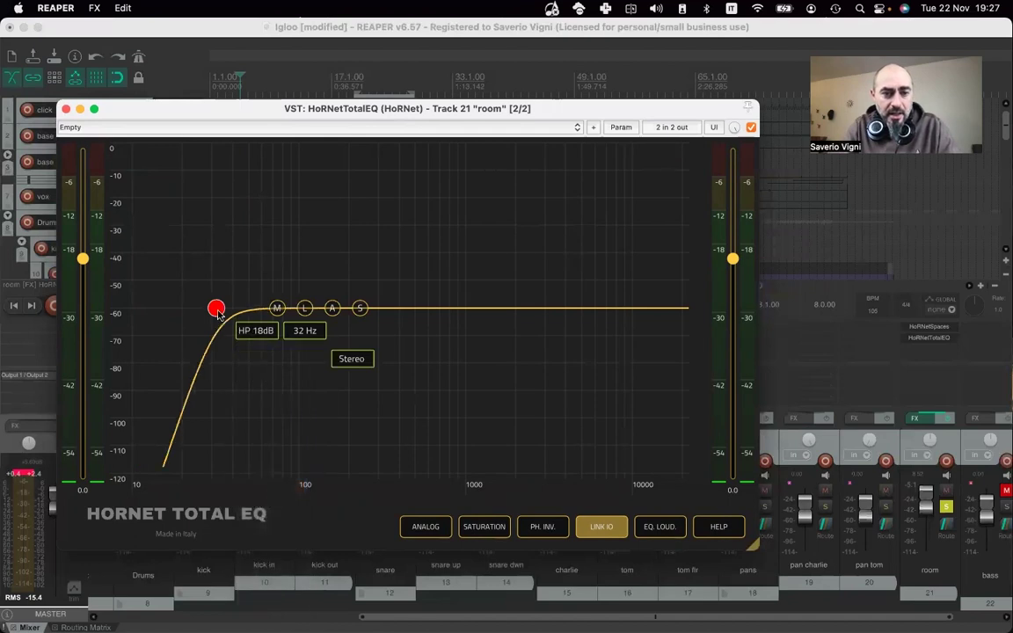
{"action": "left_click_drag", "start_coordinate": [224, 311], "coordinate": [297, 338]}
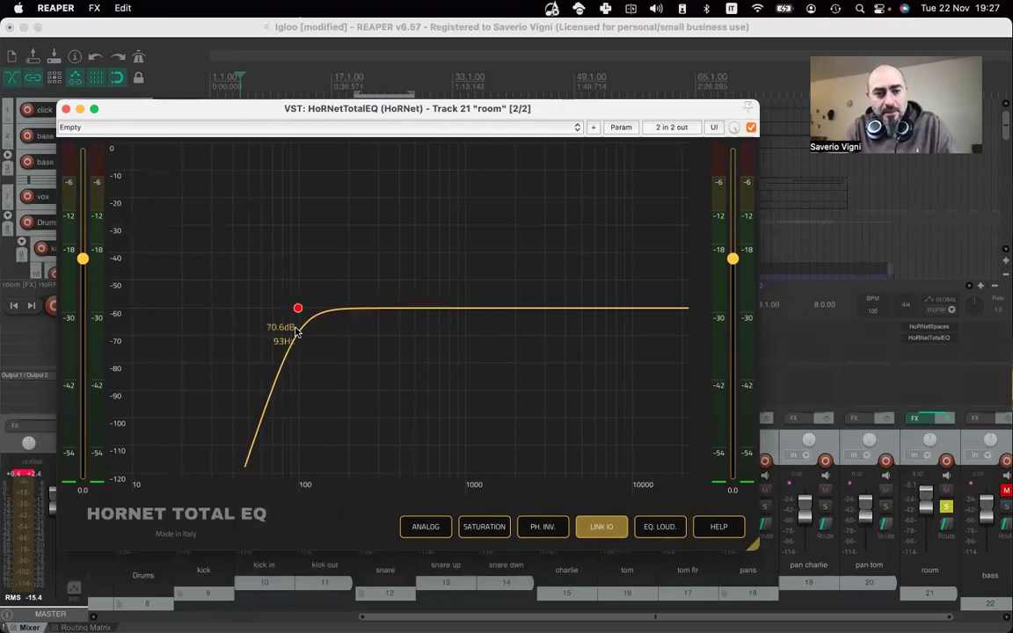
{"action": "left_click", "coordinate": [298, 309]}
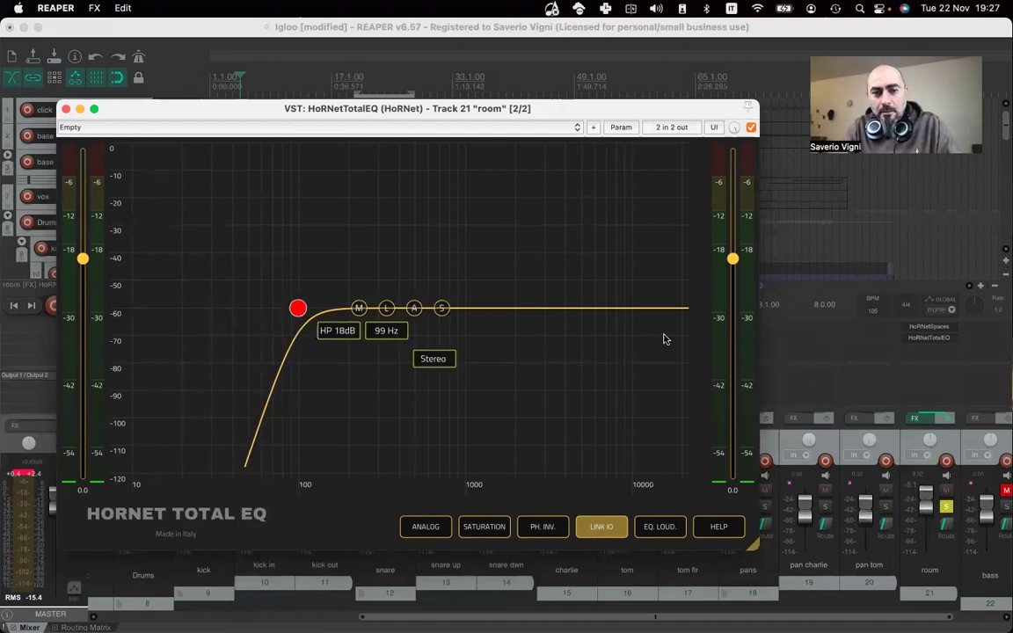
- Add a resonant high-shelf band of about +6.2 dB at 3045 Hz and start playback of the room track
{"action": "left_click", "coordinate": [607, 309]}
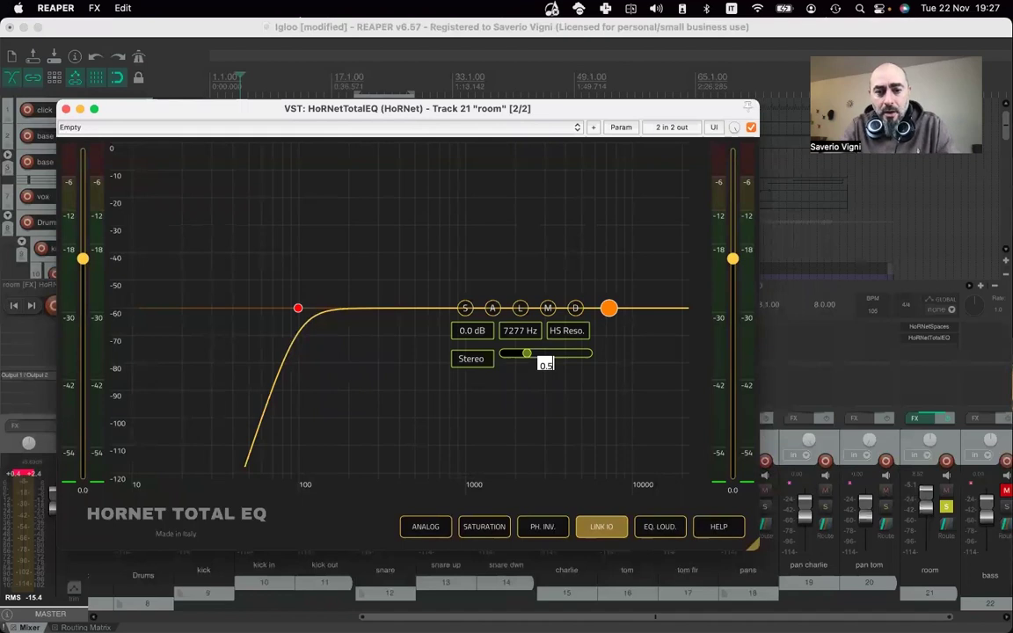
{"action": "left_click_drag", "start_coordinate": [608, 308], "coordinate": [546, 257]}
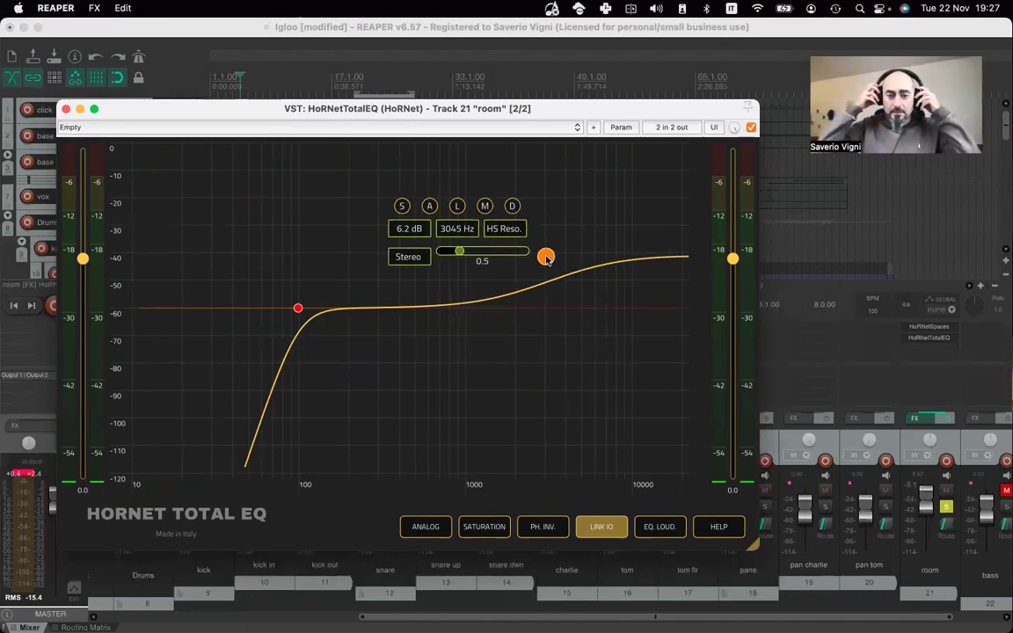
{"action": "key", "text": "space"}
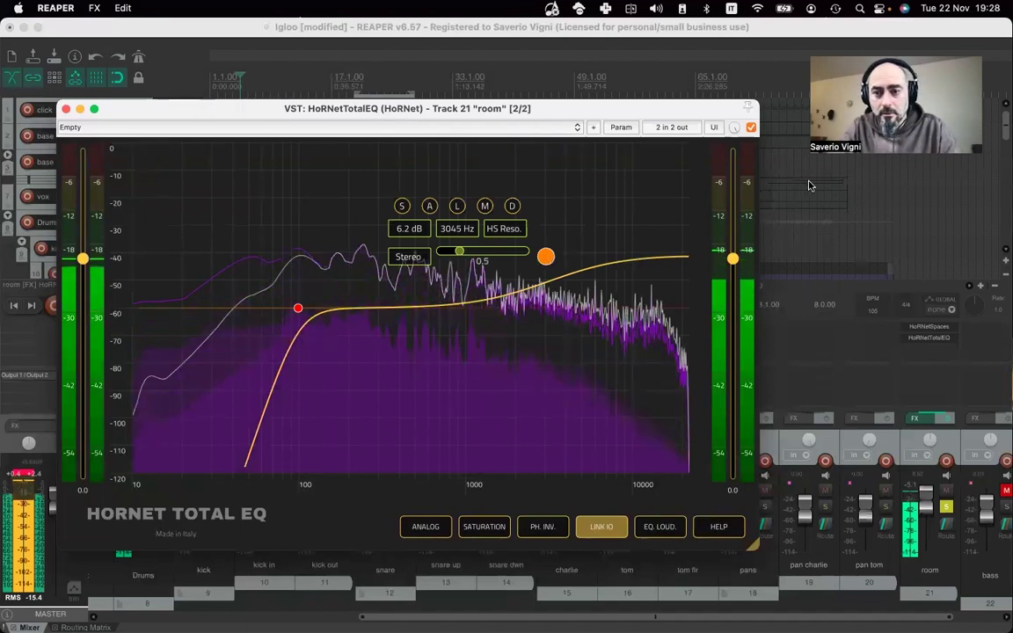
- Reopen the room track's HoRNetSpaces reverb and raise its dry/wet to 41% and damping to 37%
{"action": "left_click", "coordinate": [929, 326]}
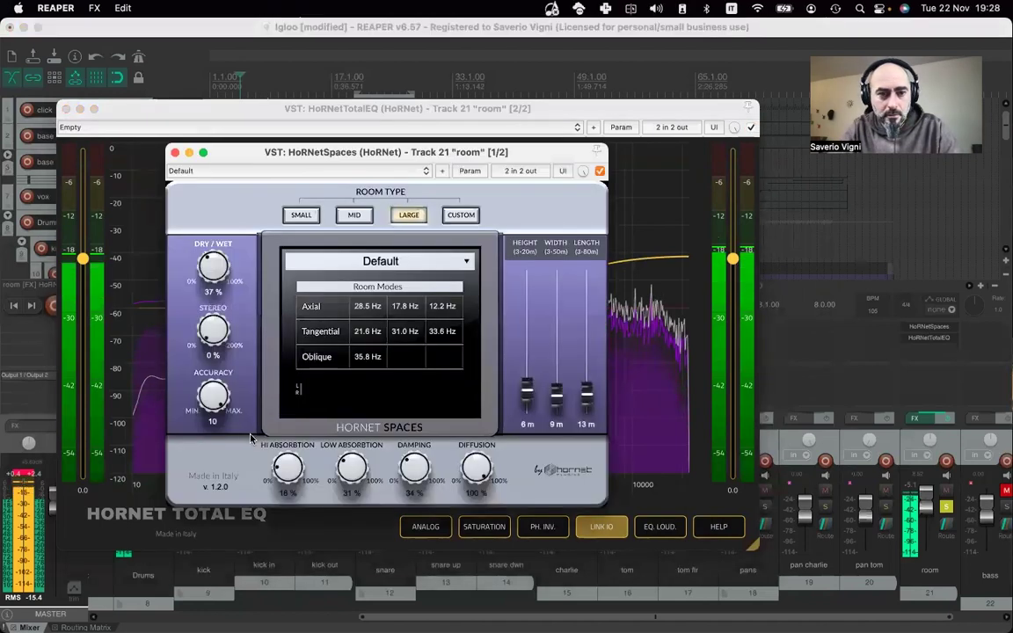
{"action": "left_click_drag", "start_coordinate": [211, 271], "coordinate": [188, 239]}
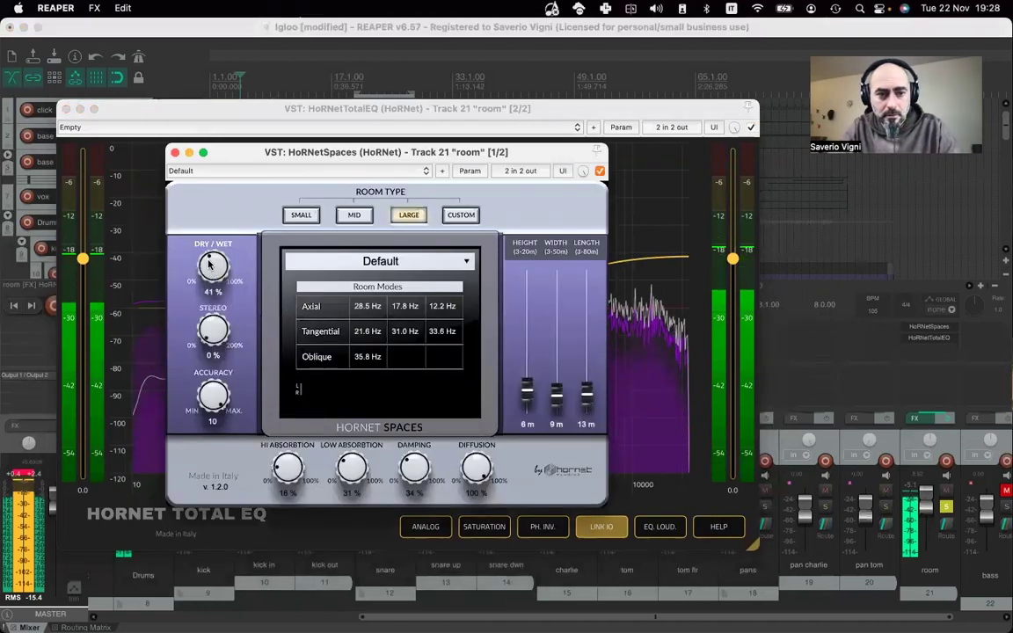
{"action": "left_click_drag", "start_coordinate": [406, 475], "coordinate": [411, 463]}
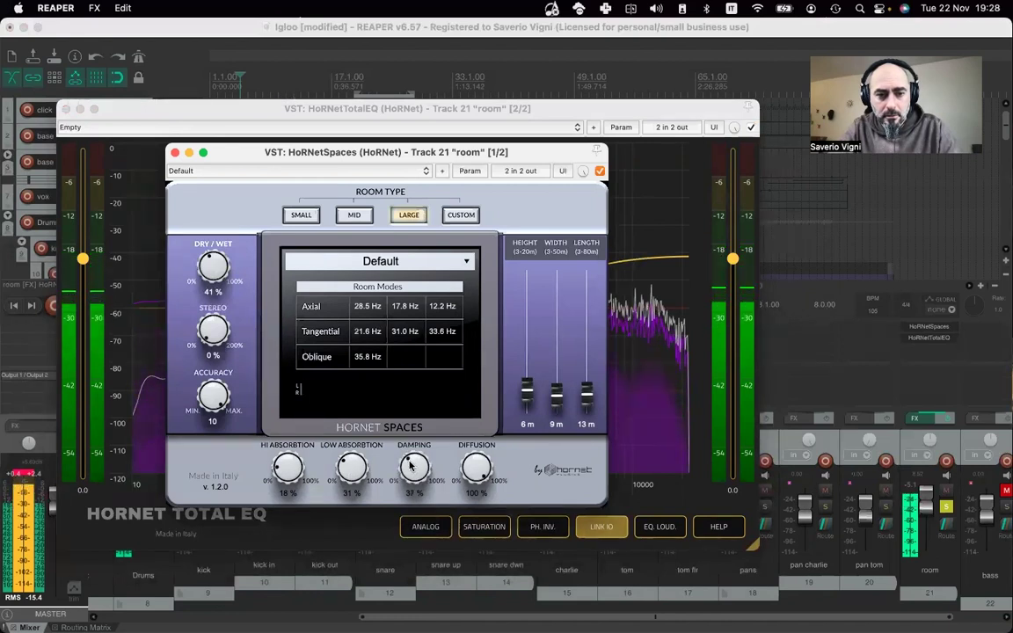
- Bring the equalizer window back to the front and adjust its high shelf to +6.0 dB at 2977 Hz
{"action": "left_click", "coordinate": [155, 115]}
{"action": "left_click_drag", "start_coordinate": [155, 115], "coordinate": [198, 127]}
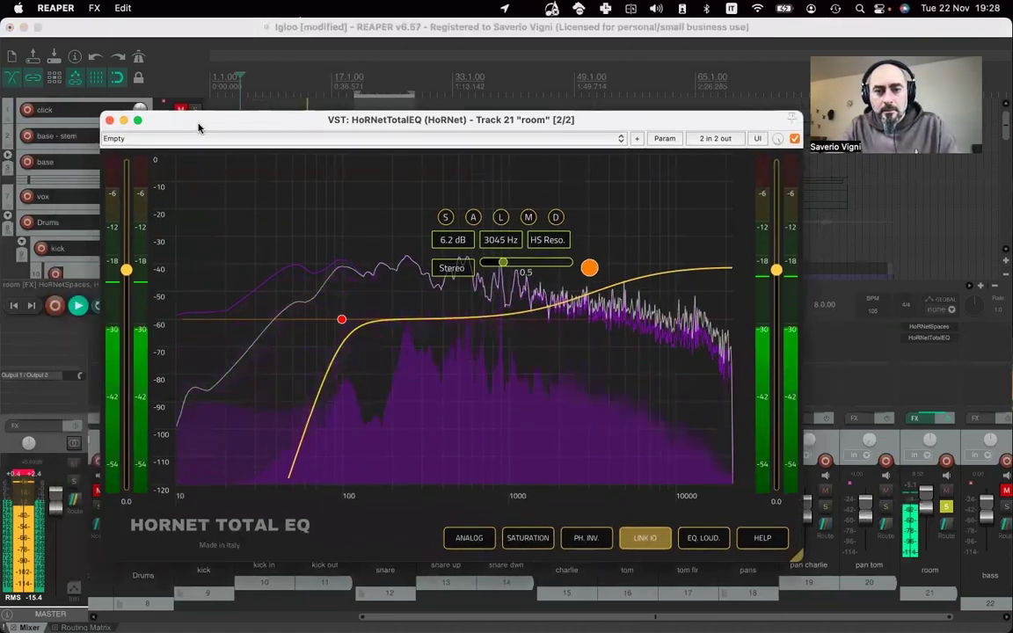
{"action": "left_click_drag", "start_coordinate": [589, 268], "coordinate": [587, 271]}
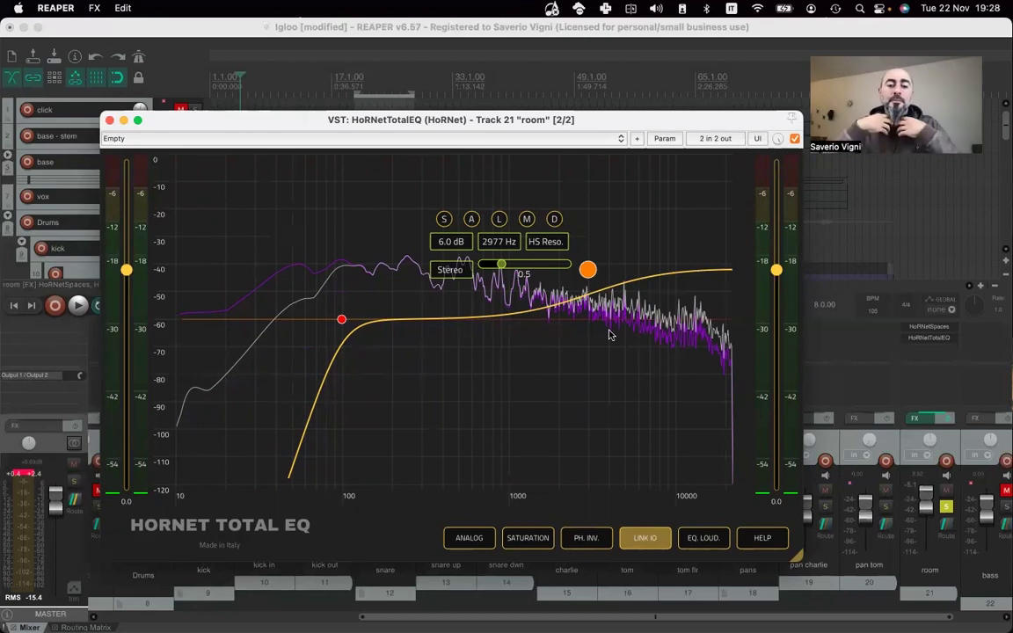
- Add a dynamic bell band at about 299 Hz with -16.8 dB gain and a Q of 0.9 while listening
{"action": "left_click", "coordinate": [417, 322]}
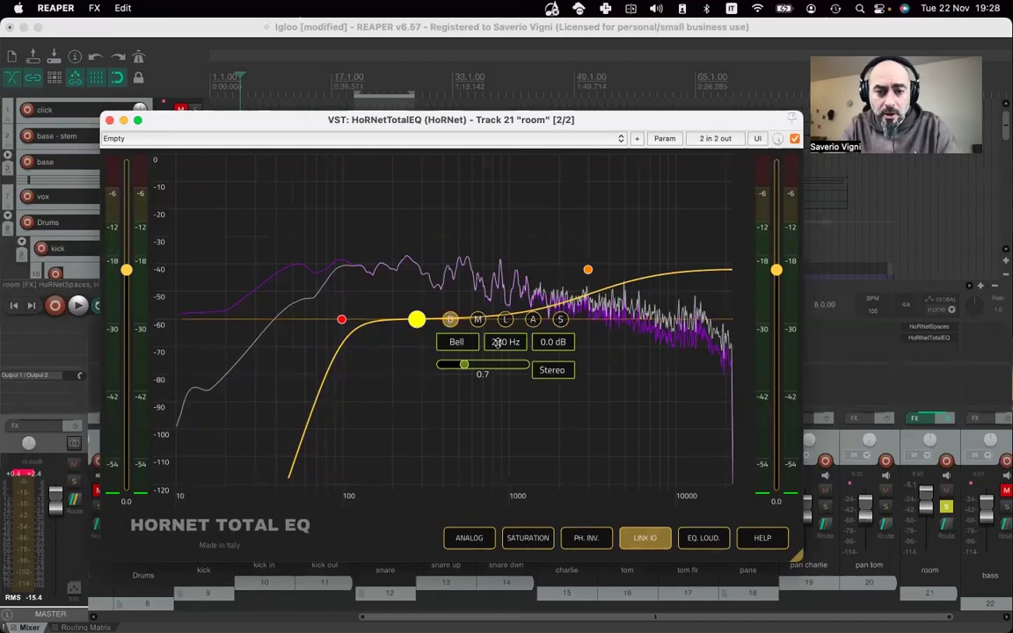
{"action": "left_click_drag", "start_coordinate": [416, 319], "coordinate": [421, 458]}
{"action": "key", "text": "space"}
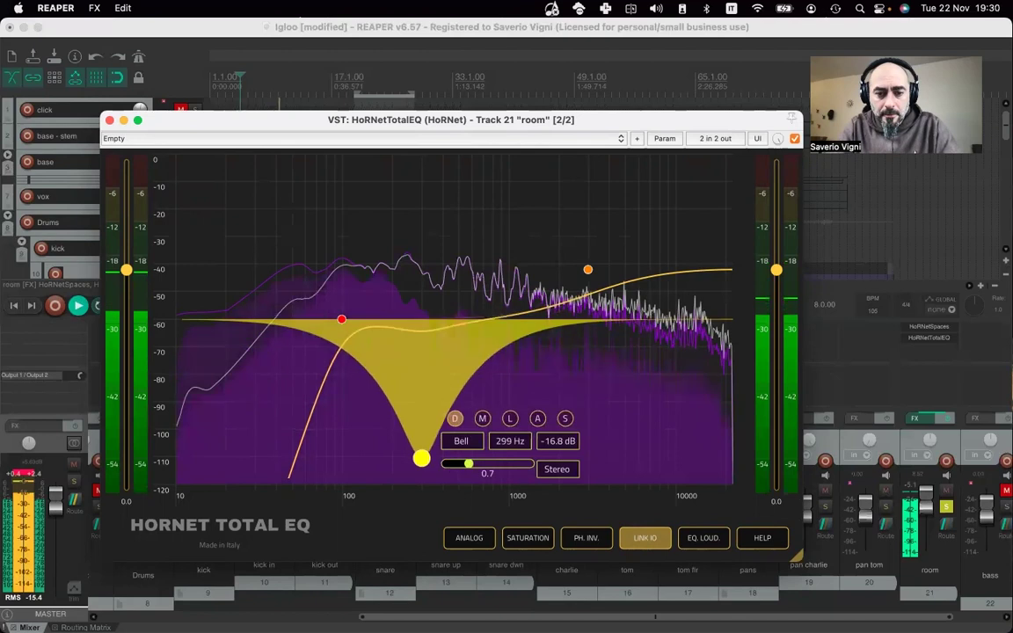
{"action": "scroll", "coordinate": [421, 458], "scroll_direction": "up", "scroll_amount": 4}
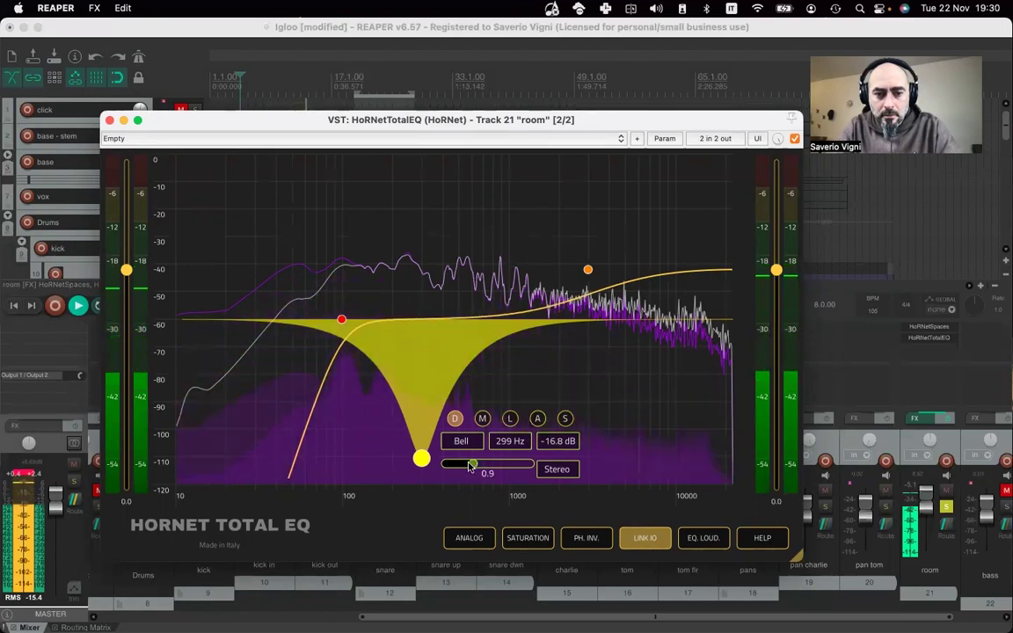
- Move the high-pass to about 114 Hz and set the dynamic bell to -18.0 dB with a Q of 0.6, then stop playback
{"action": "left_click", "coordinate": [347, 320]}
{"action": "left_click_drag", "start_coordinate": [348, 320], "coordinate": [352, 322]}
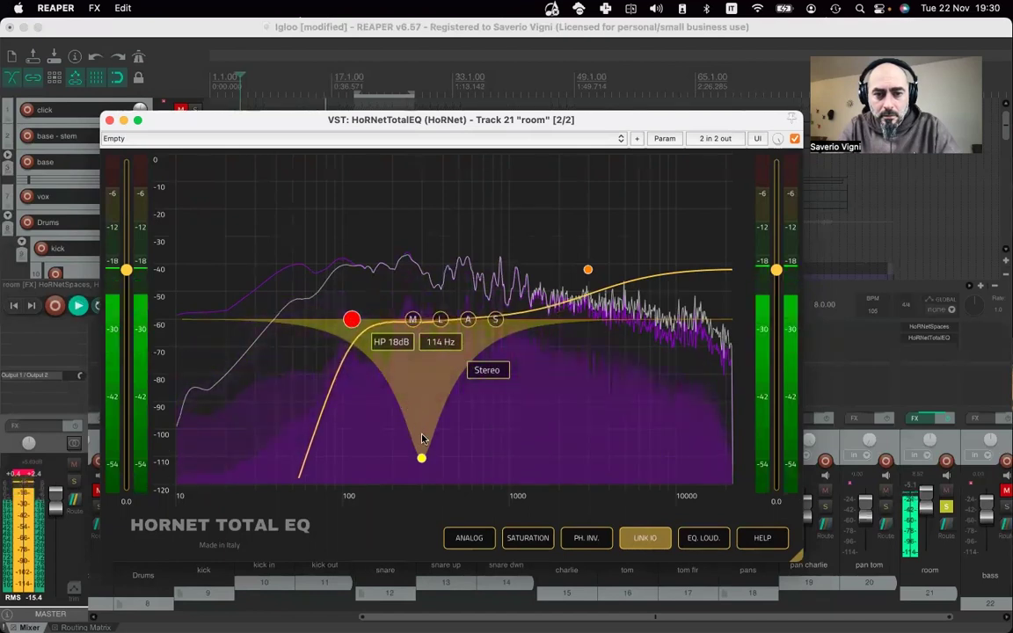
{"action": "left_click", "coordinate": [421, 460]}
{"action": "left_click_drag", "start_coordinate": [421, 469], "coordinate": [421, 475]}
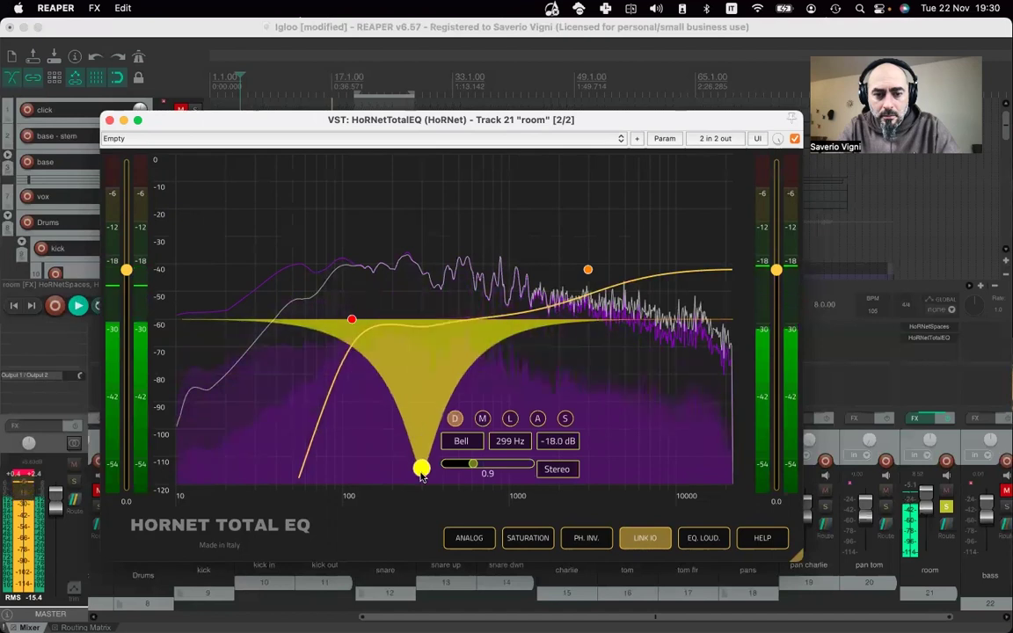
{"action": "scroll", "coordinate": [421, 467], "scroll_direction": "down", "scroll_amount": 1}
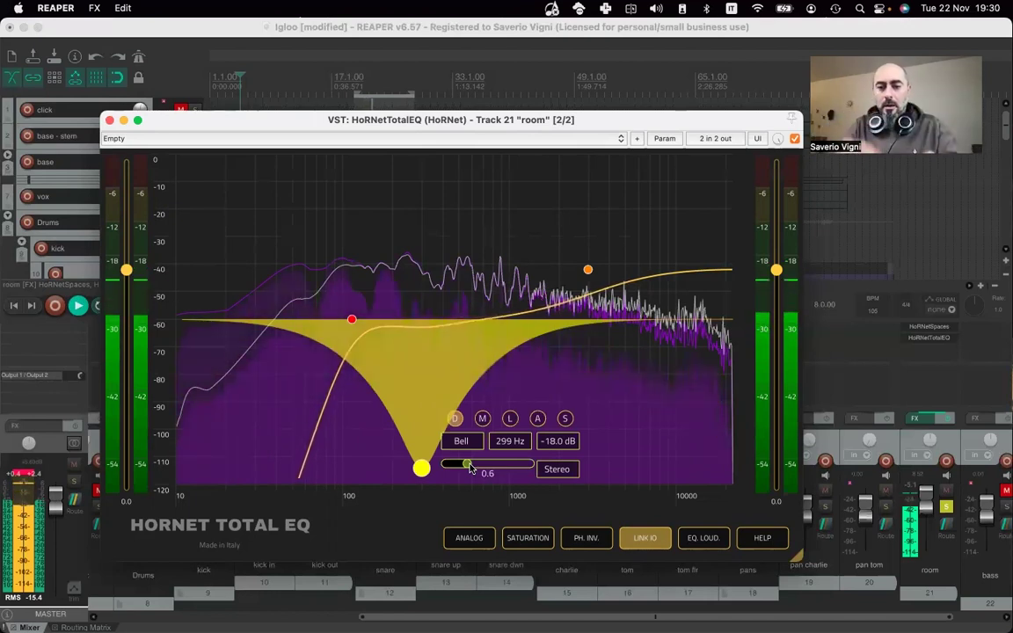
{"action": "key", "text": "space"}
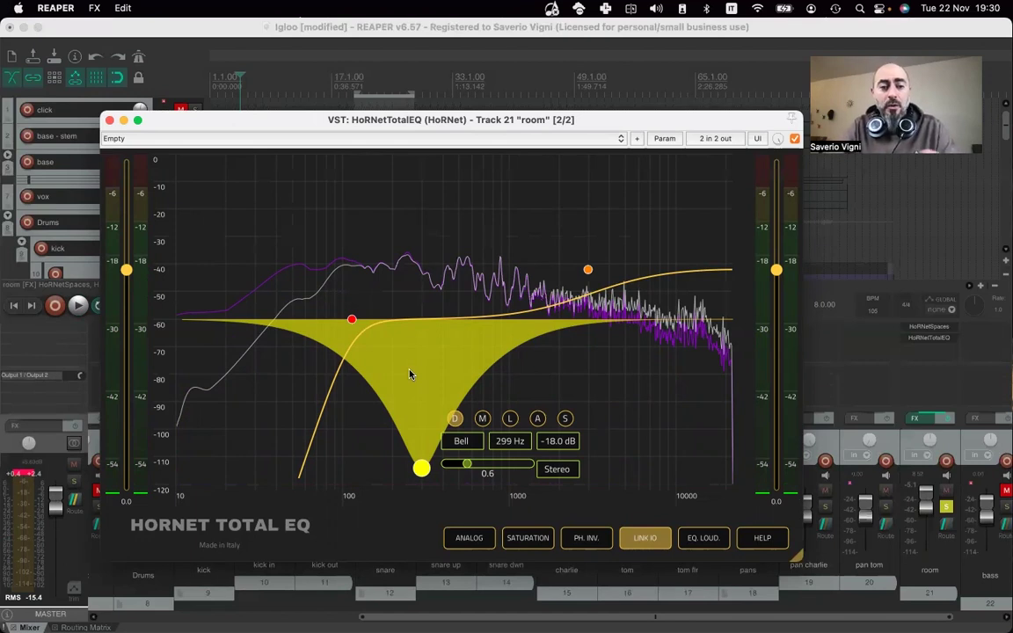
- Close the equalizer window and add the HoRNetMulticompPlusMK2 compressor as the third effect on the room track
{"action": "left_click", "coordinate": [108, 121]}
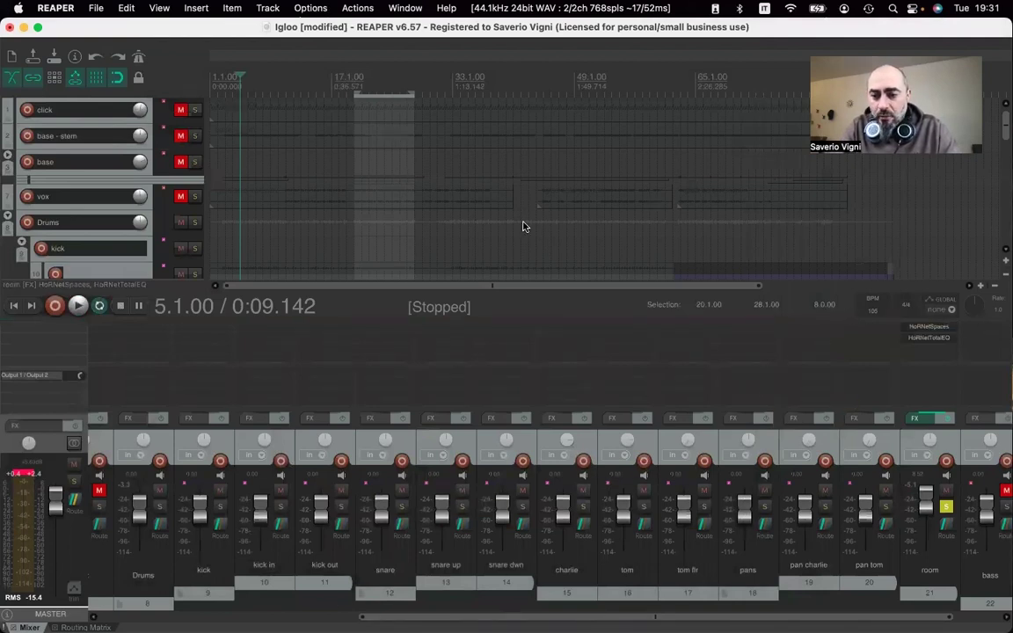
{"action": "double_click", "coordinate": [840, 313]}
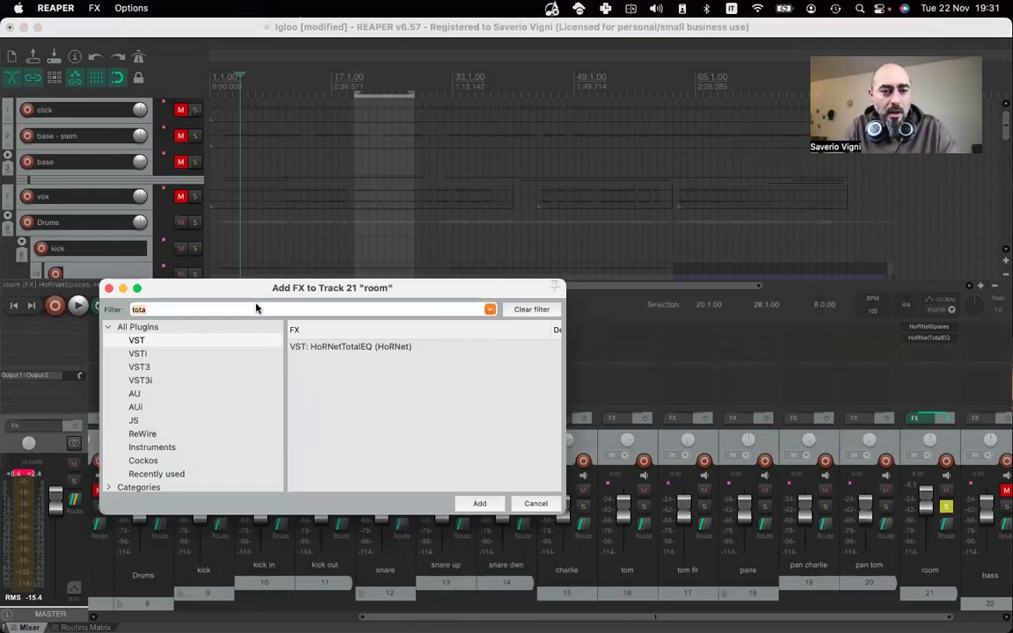
{"action": "type", "text": "mult"}
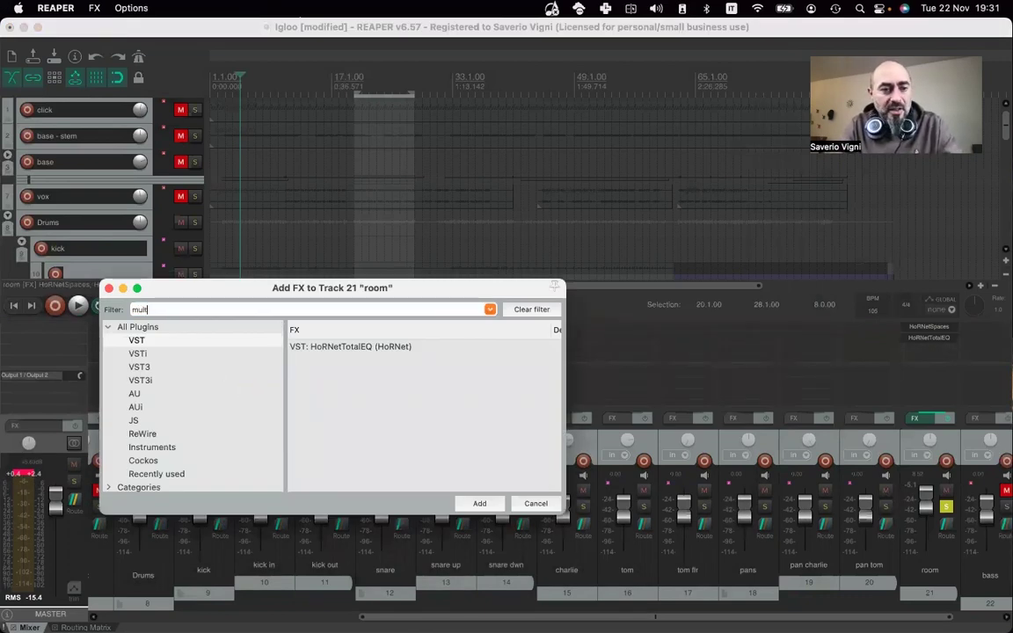
{"action": "type", "text": "icom"}
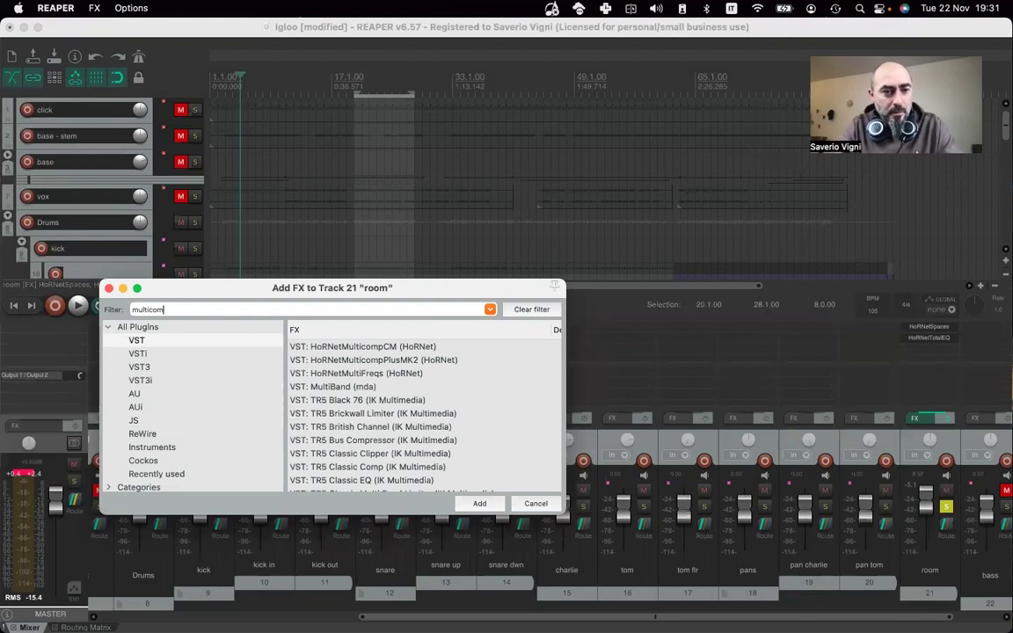
{"action": "type", "text": "p"}
{"action": "double_click", "coordinate": [382, 361]}
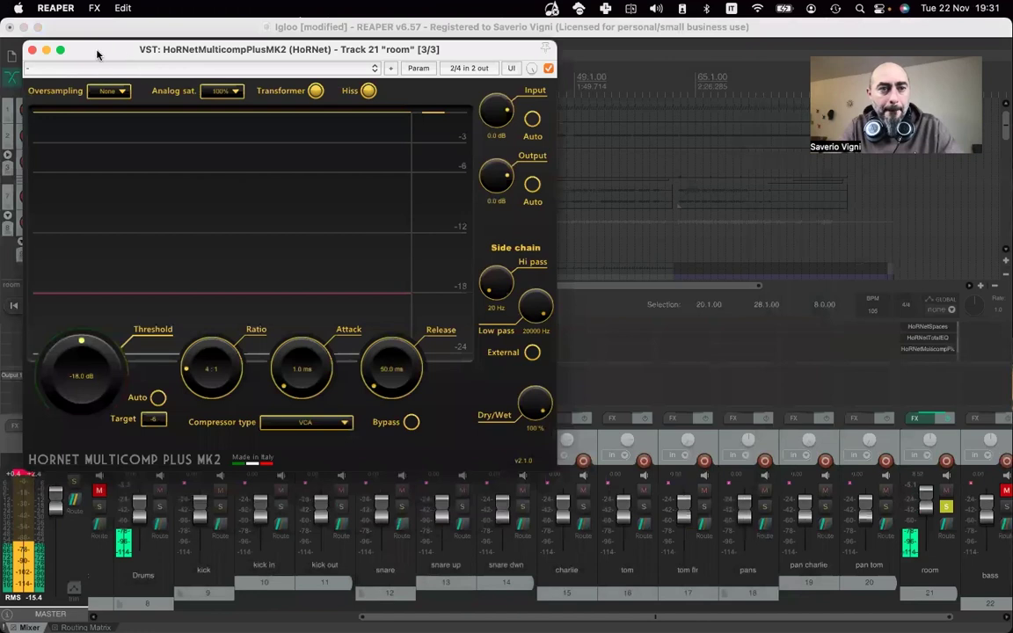
- Move the compressor window clear and set it to FET type with a 20:1 ratio, 0.02 ms attack, automatic input gain and a -12 target
{"action": "left_click_drag", "start_coordinate": [92, 54], "coordinate": [153, 147]}
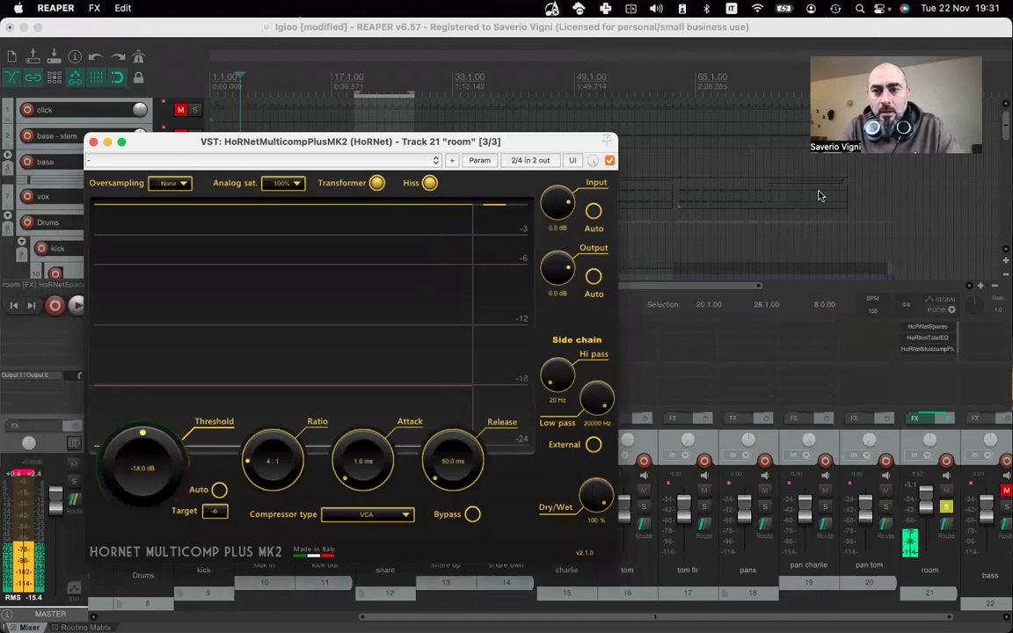
{"action": "left_click_drag", "start_coordinate": [550, 143], "coordinate": [577, 143]}
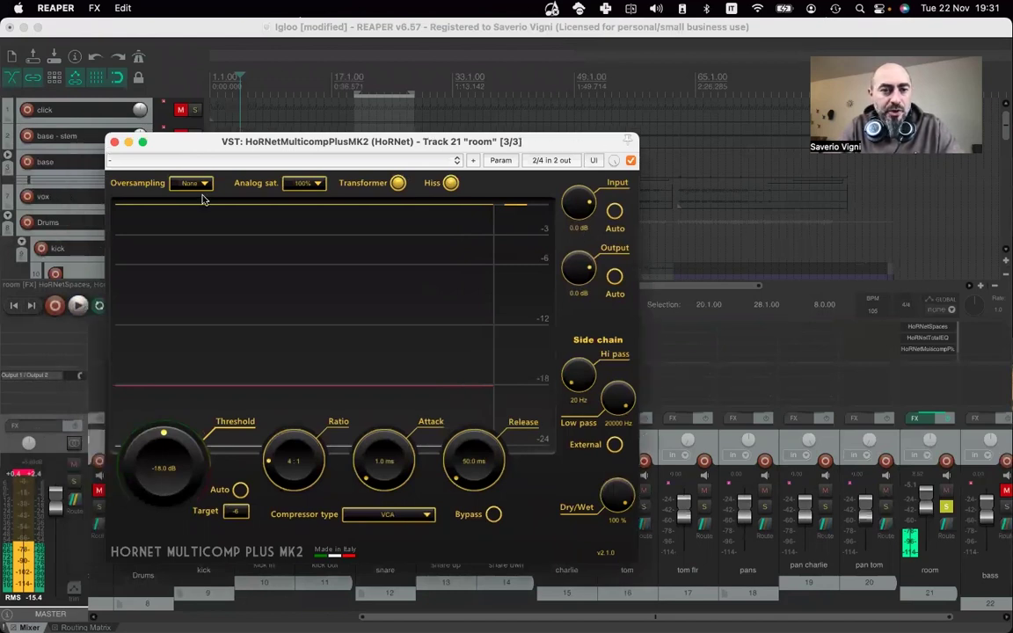
{"action": "left_click", "coordinate": [382, 515]}
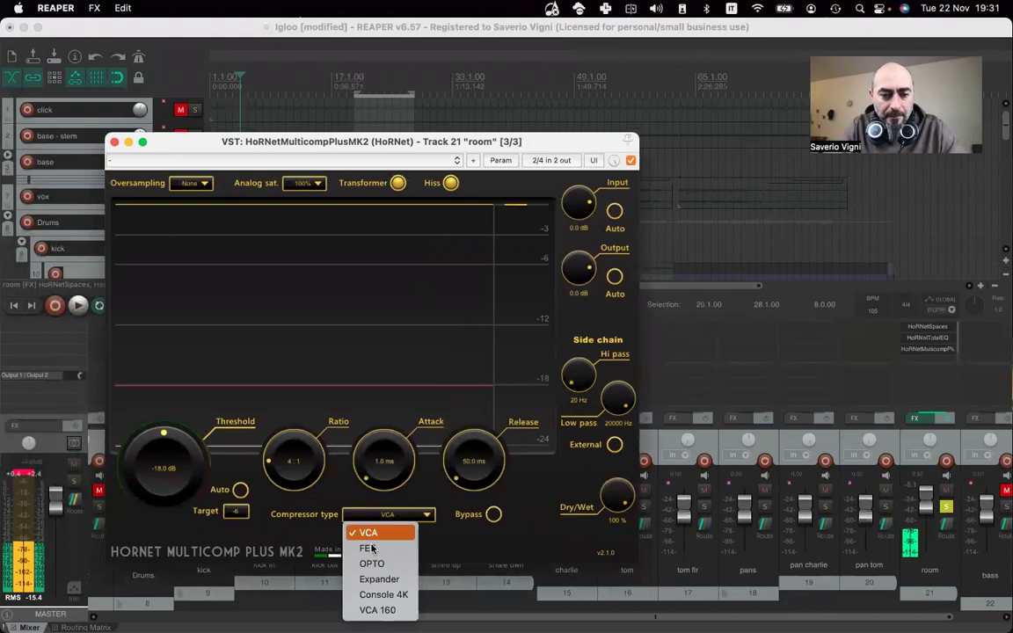
{"action": "left_click", "coordinate": [365, 546]}
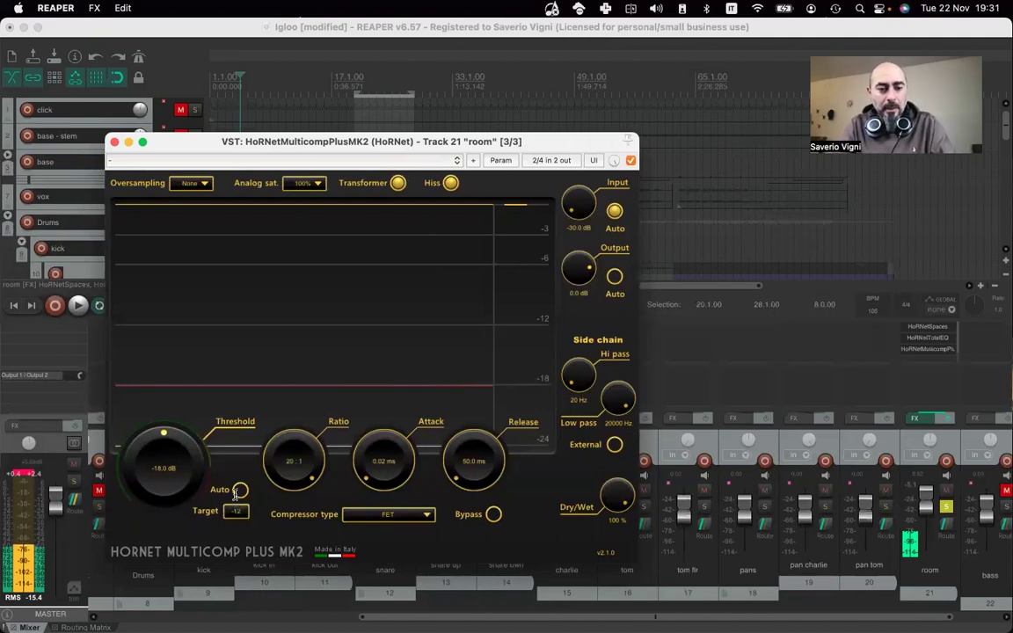
- Enable the compressor's automatic threshold, play the room track and lower the master fader
{"action": "left_click", "coordinate": [238, 489]}
{"action": "key", "text": "space"}
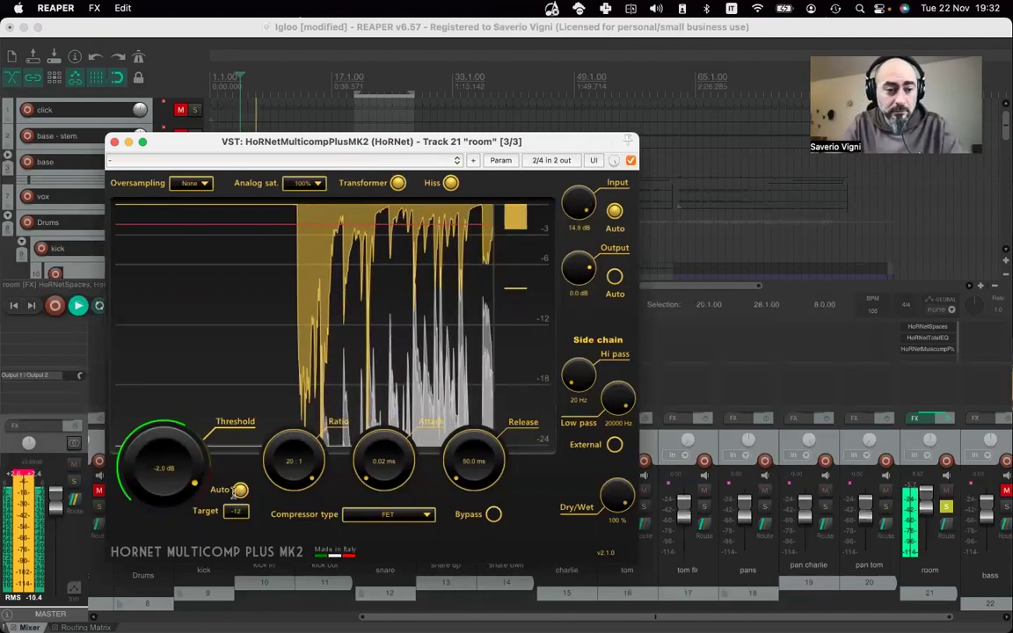
{"action": "left_click_drag", "start_coordinate": [61, 510], "coordinate": [55, 538]}
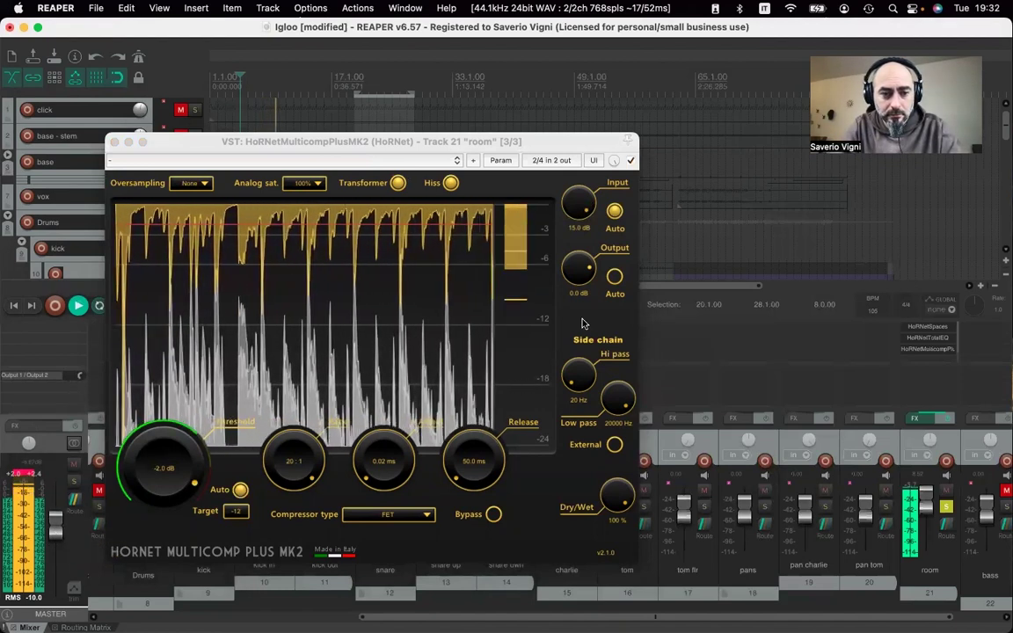
- Enable the compressor's automatic output gain and lower the room track's fader, then stop playback
{"action": "left_click", "coordinate": [613, 276]}
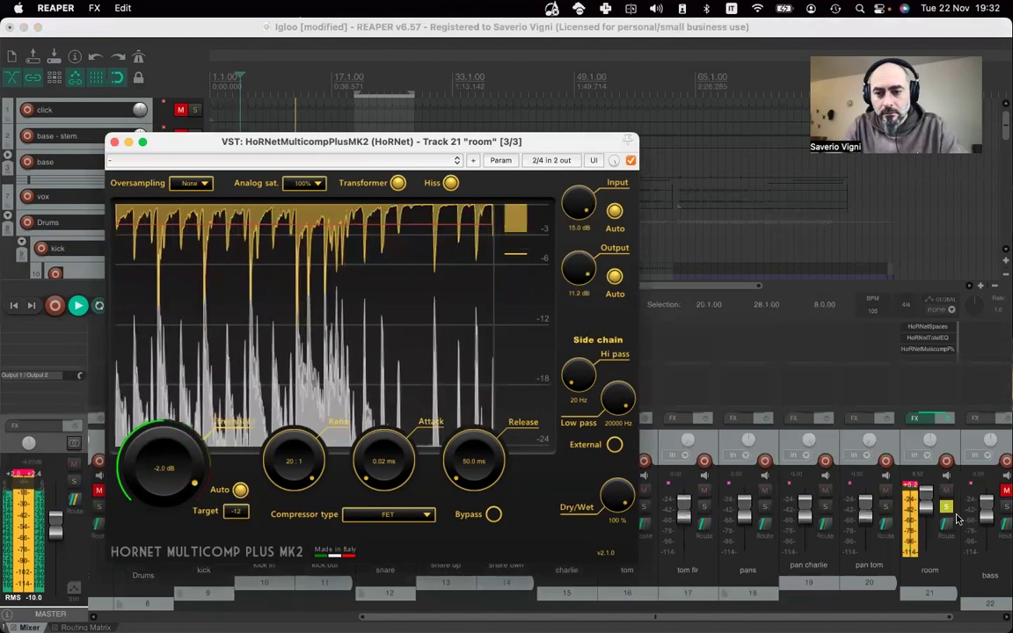
{"action": "left_click", "coordinate": [925, 519]}
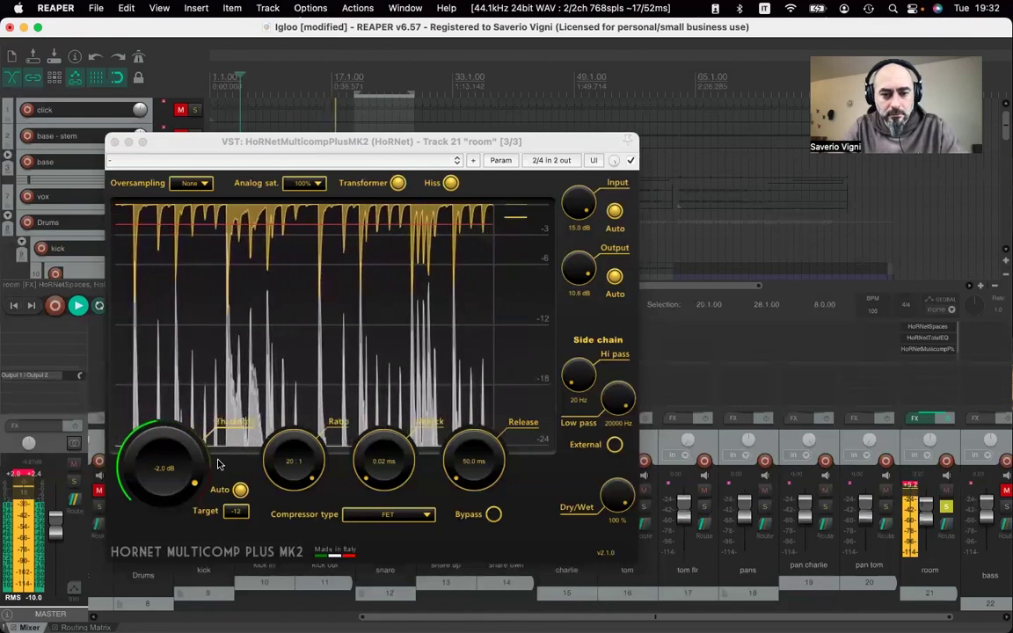
{"action": "key", "text": "space"}
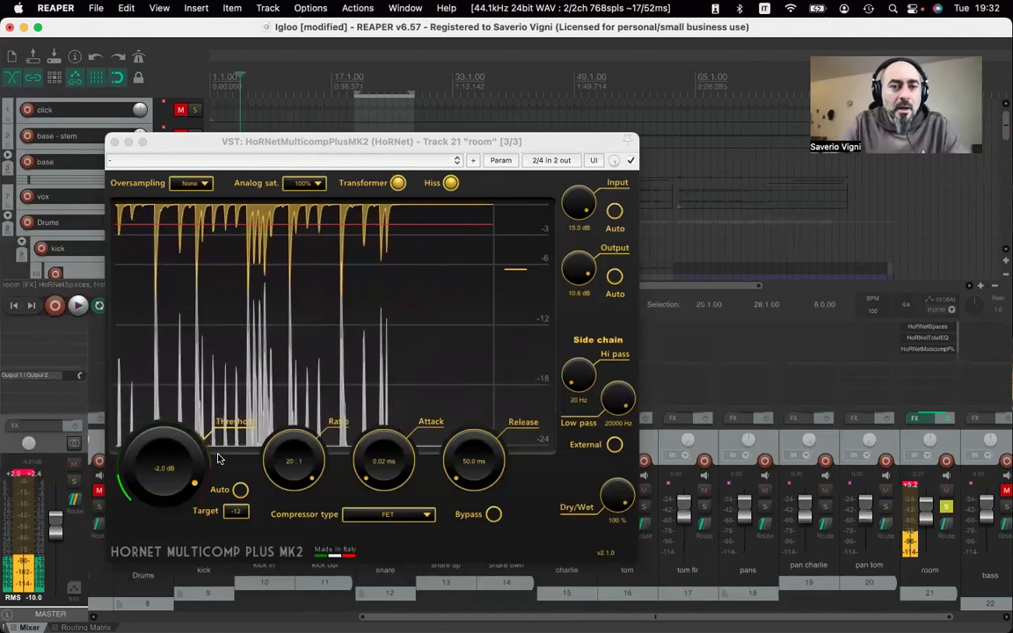
- Close the compressor window and play all the drums with the room track unsoloed and its fader lowered
{"action": "left_click", "coordinate": [115, 143]}
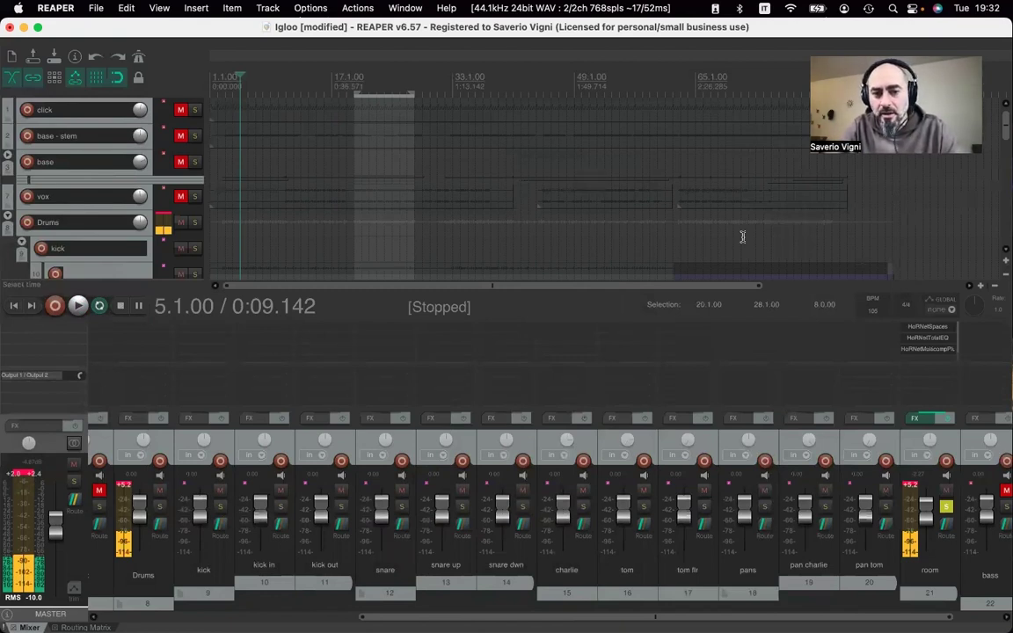
{"action": "key", "text": "space"}
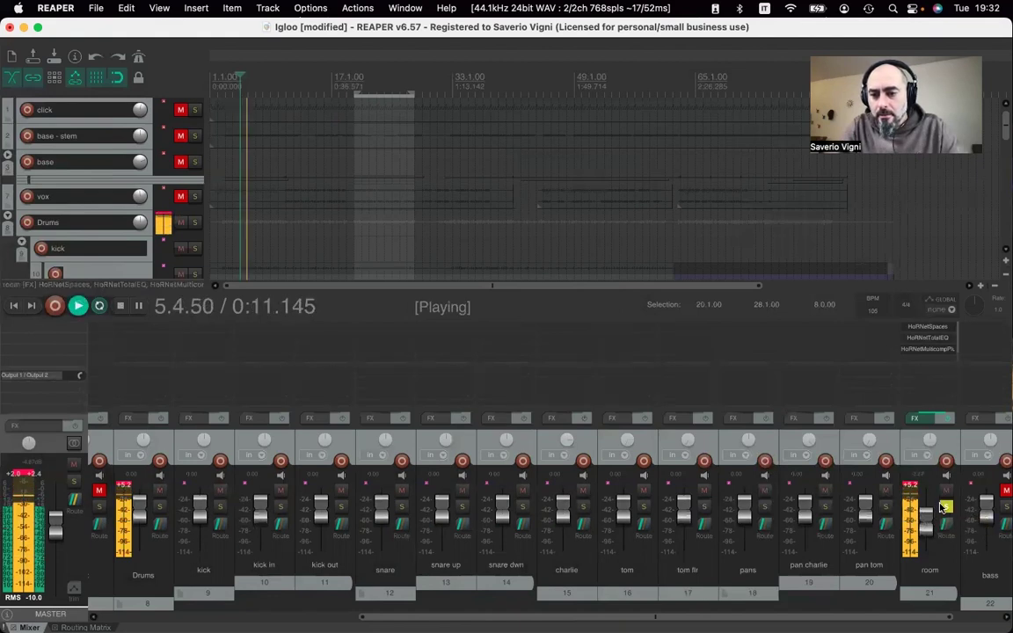
{"action": "left_click_drag", "start_coordinate": [923, 519], "coordinate": [924, 524]}
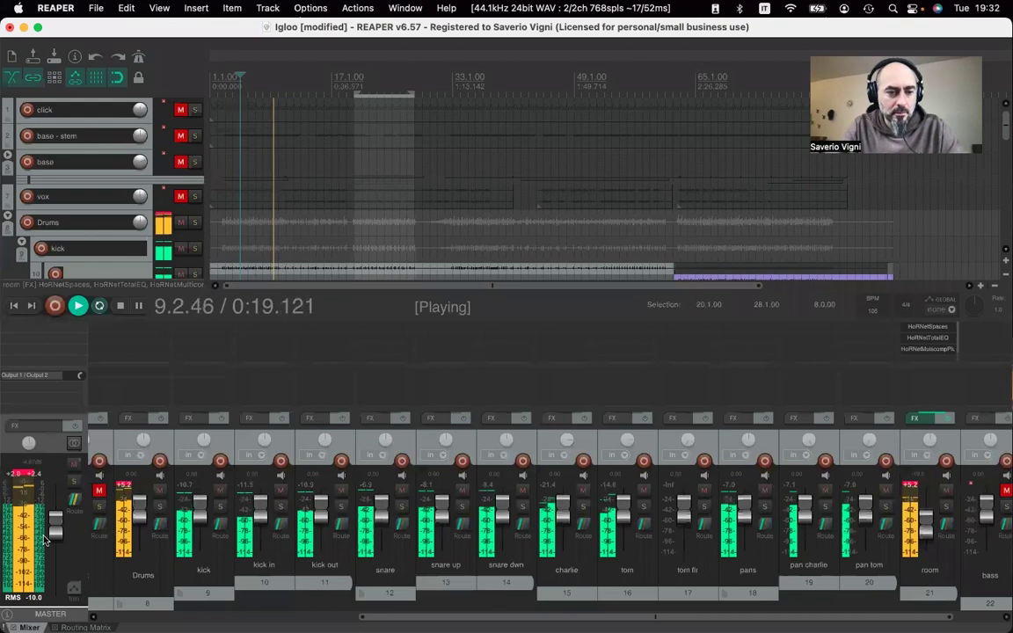
- Return the master fader to 0.00 dB, clear its peak readings and raise the room fader to blend with the drums
{"action": "scroll", "coordinate": [39, 501], "scroll_direction": "up", "scroll_amount": 3}
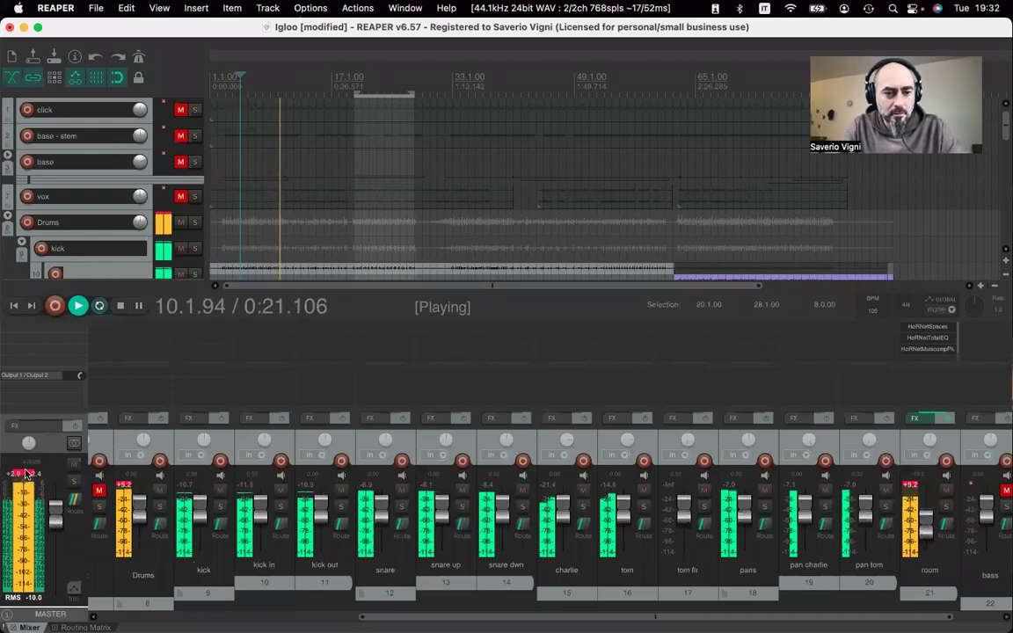
{"action": "left_click", "coordinate": [39, 501]}
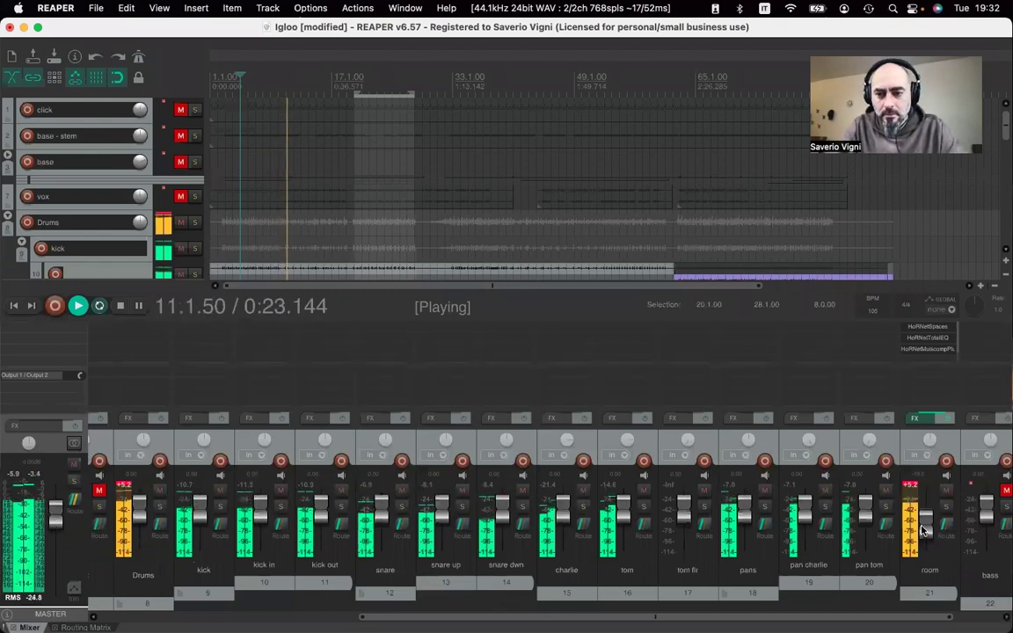
{"action": "scroll", "coordinate": [925, 517], "scroll_direction": "up", "scroll_amount": 2}
{"action": "left_click_drag", "start_coordinate": [925, 516], "coordinate": [923, 528]}
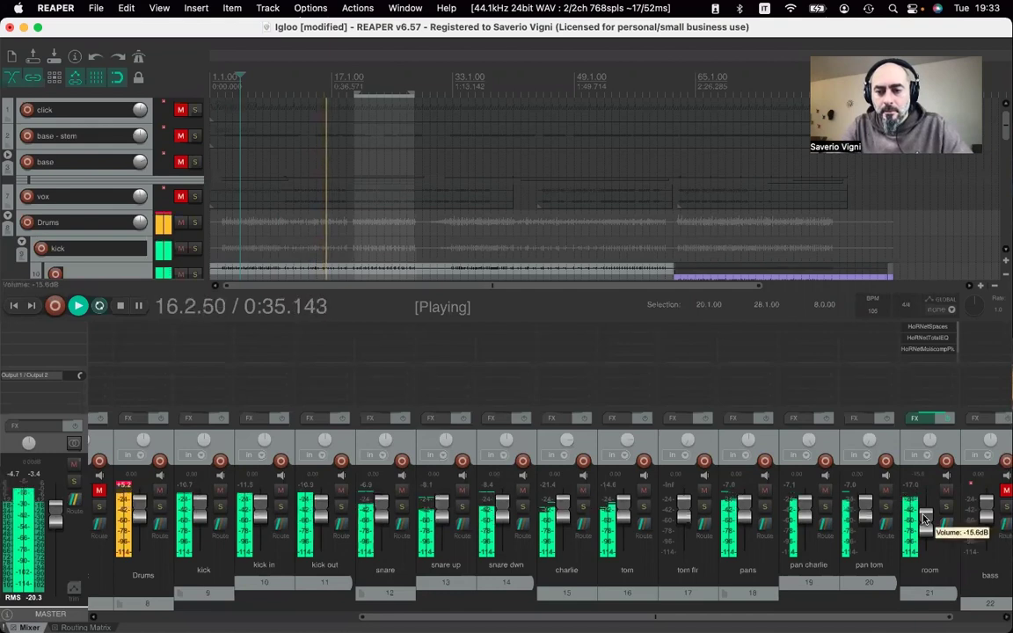
- Quit WhatsApp while the drums keep playing
{"action": "mouse_move", "coordinate": [472, 594]}
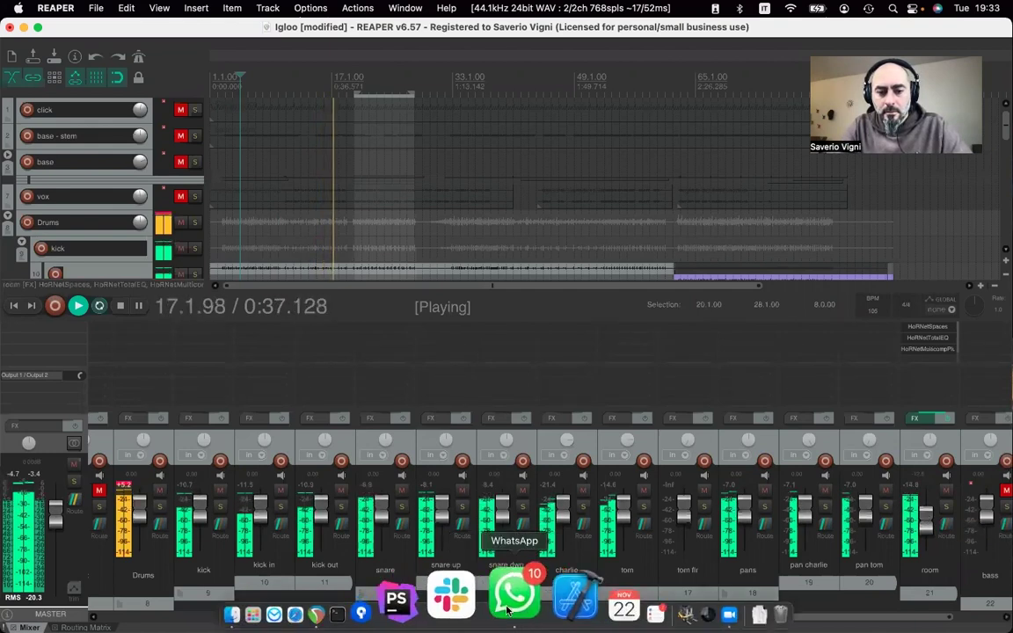
{"action": "right_click", "coordinate": [510, 594]}
{"action": "left_click", "coordinate": [524, 531]}
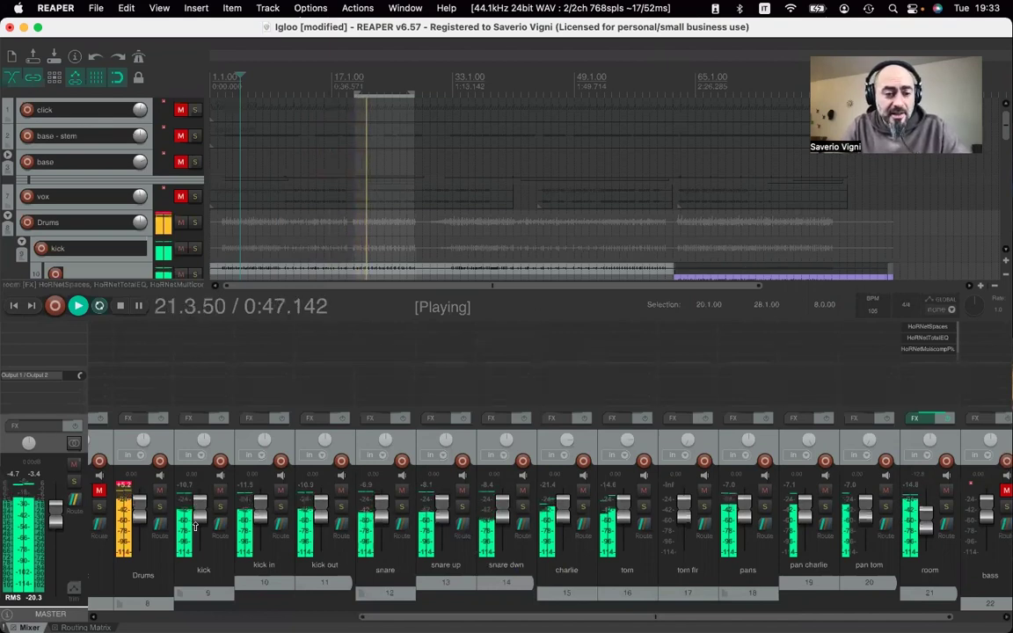
- Solo the kick folder track and add the ReaGate (Cockos) VST effect to it
{"action": "left_click", "coordinate": [221, 506]}
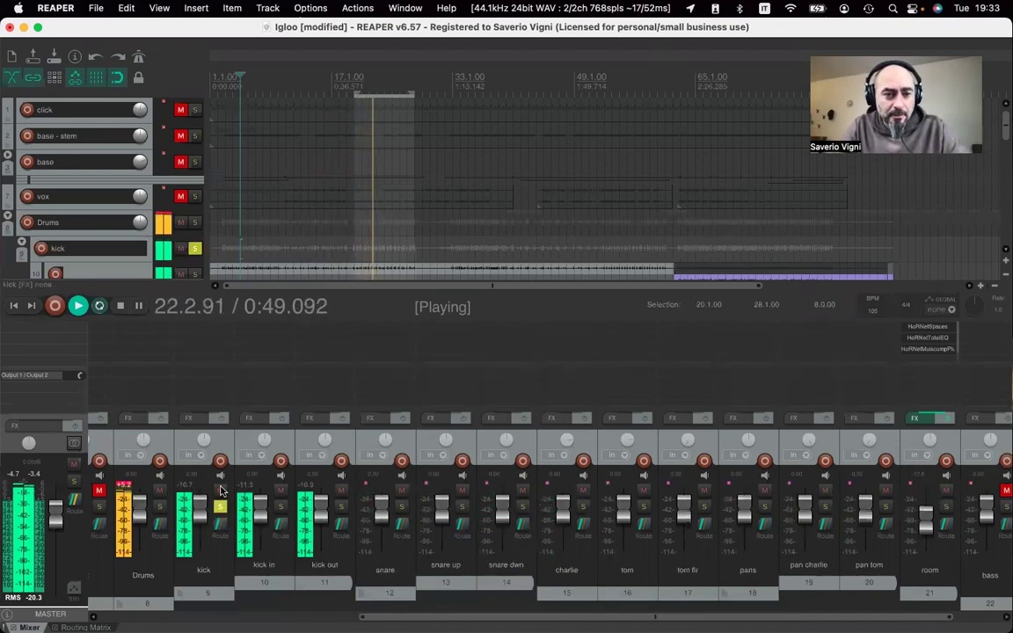
{"action": "double_click", "coordinate": [212, 326]}
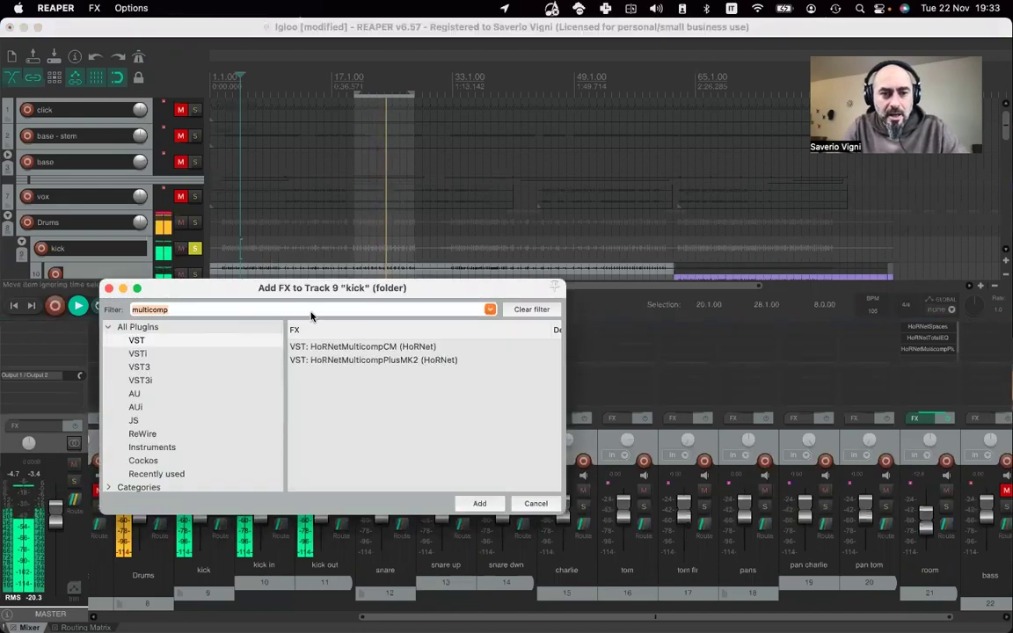
{"action": "type", "text": "g"}
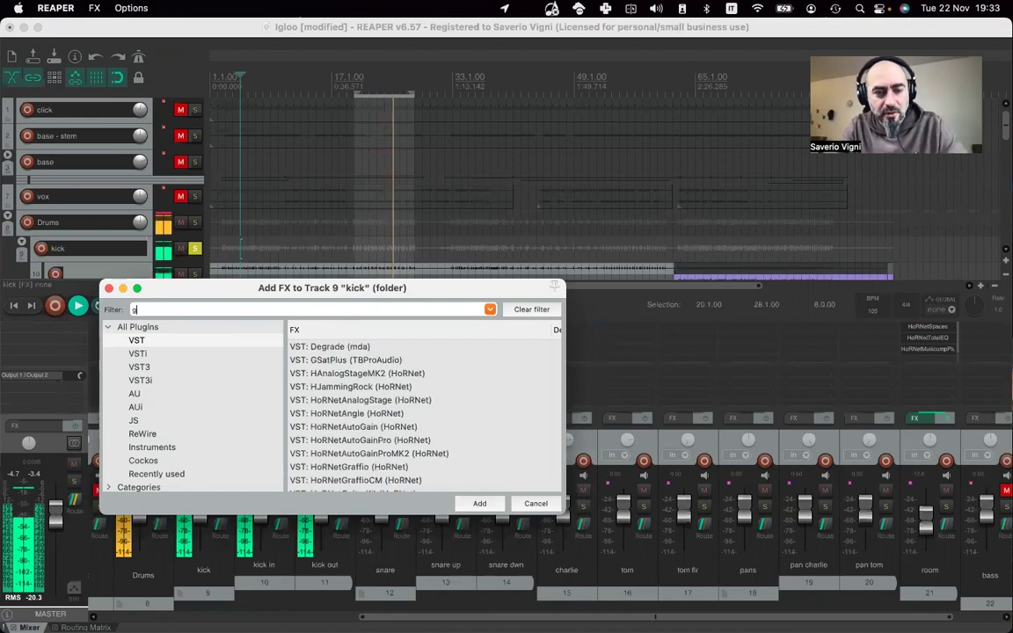
{"action": "key", "text": "BackSpace"}
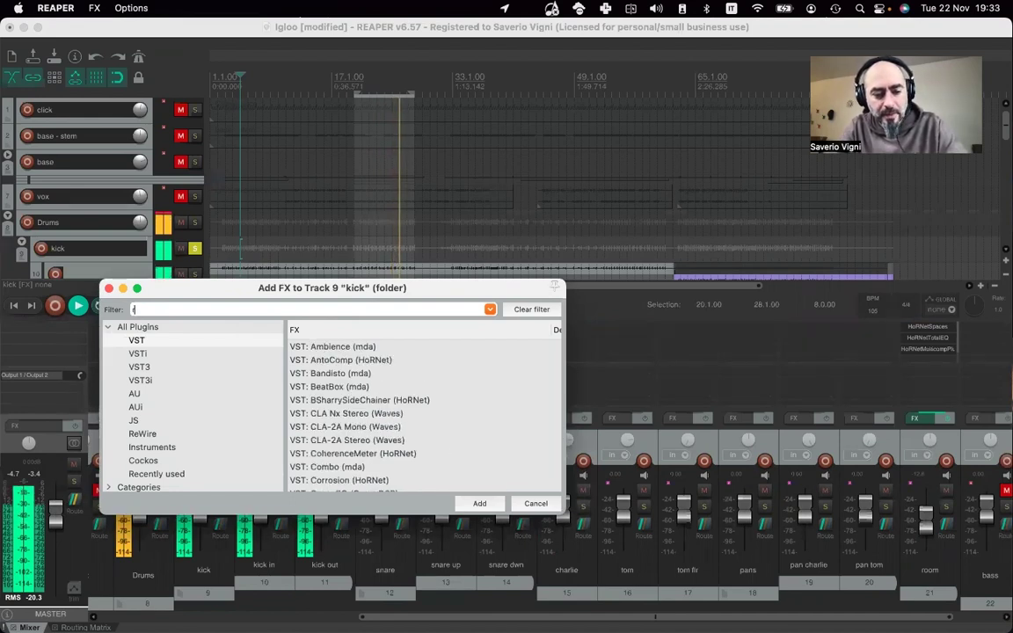
{"action": "type", "text": "rea"}
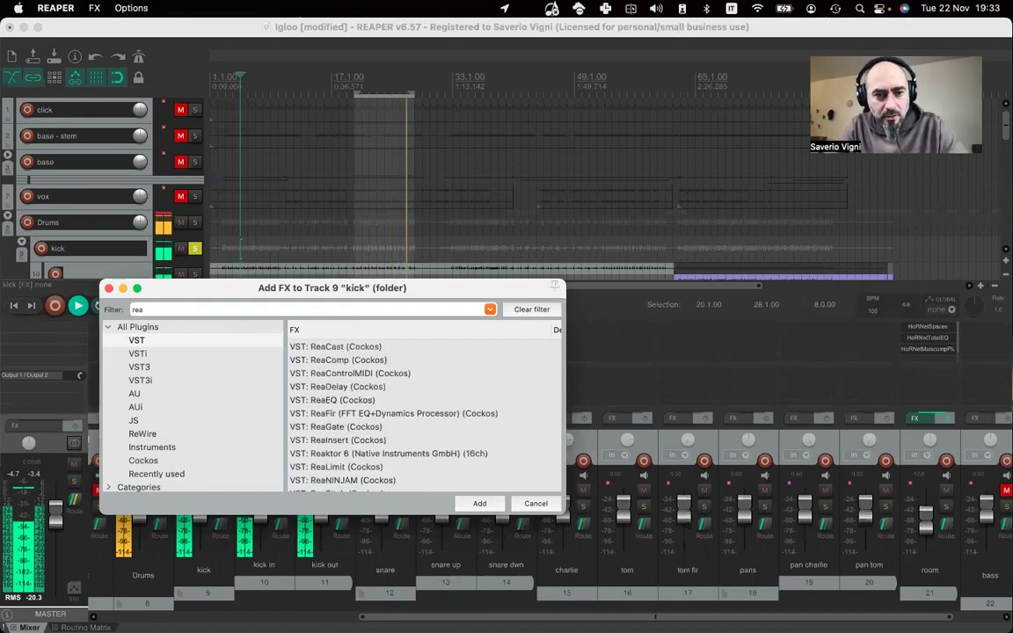
{"action": "type", "text": "g"}
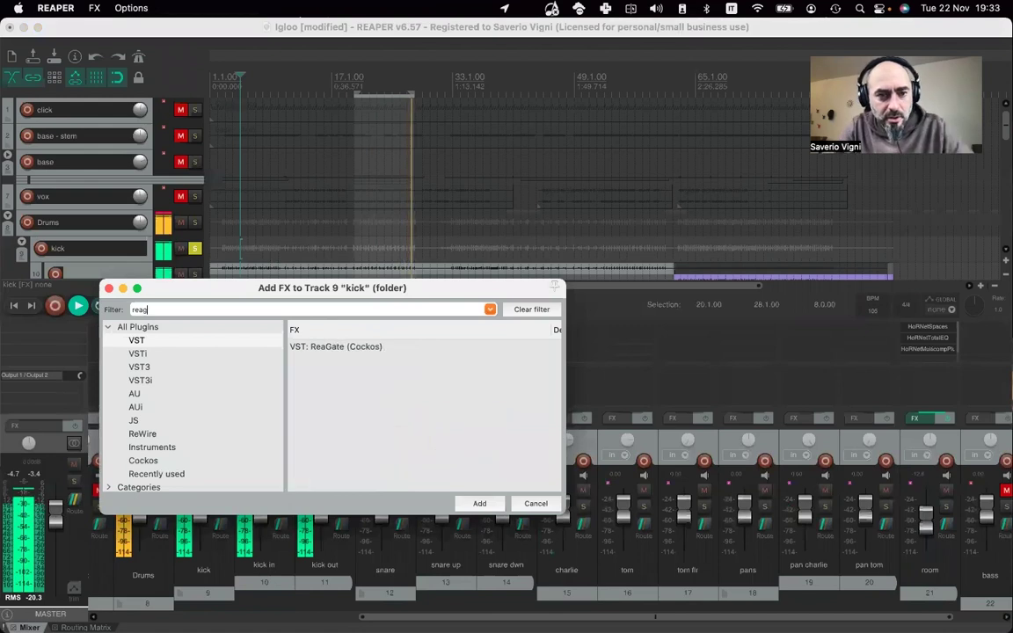
{"action": "left_click", "coordinate": [330, 347]}
{"action": "double_click", "coordinate": [329, 347]}
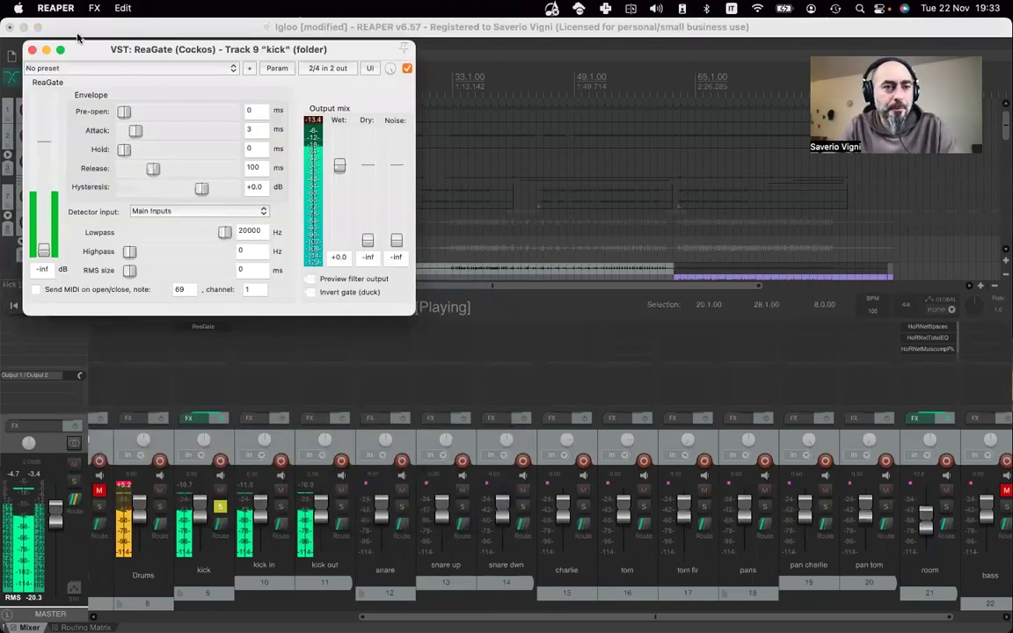
- Move the ReaGate window clear, close it and stop playback
{"action": "left_click_drag", "start_coordinate": [79, 49], "coordinate": [330, 166]}
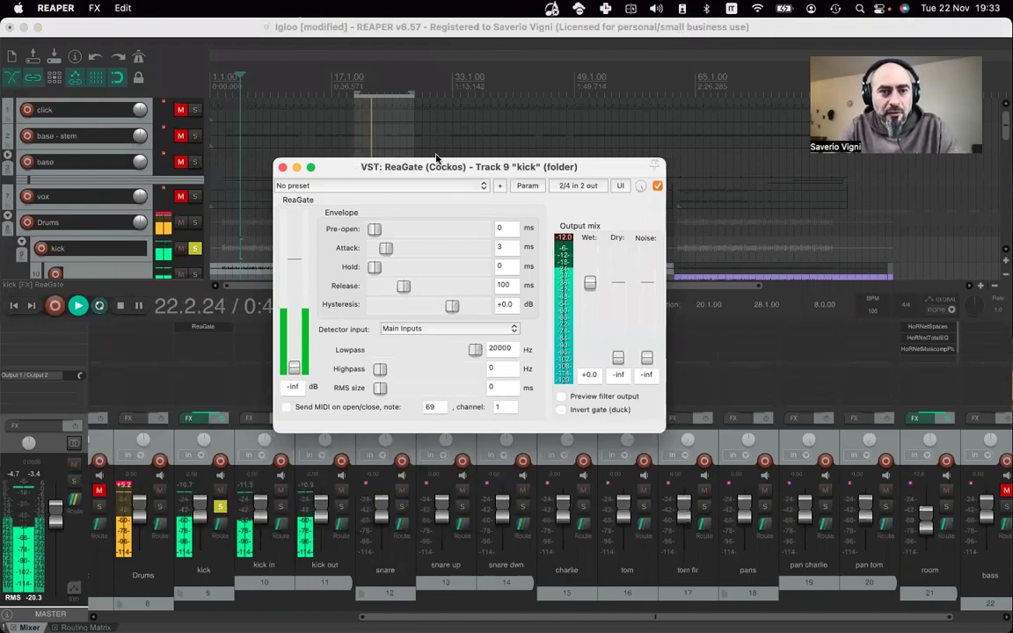
{"action": "left_click_drag", "start_coordinate": [436, 159], "coordinate": [546, 137]}
{"action": "left_click", "coordinate": [392, 145]}
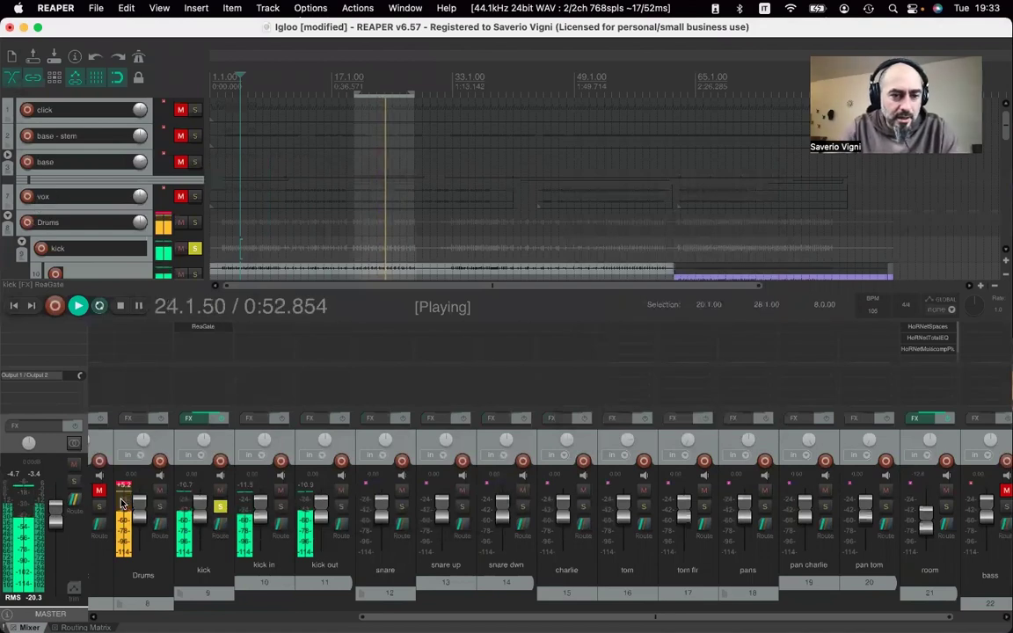
{"action": "key", "text": "space"}
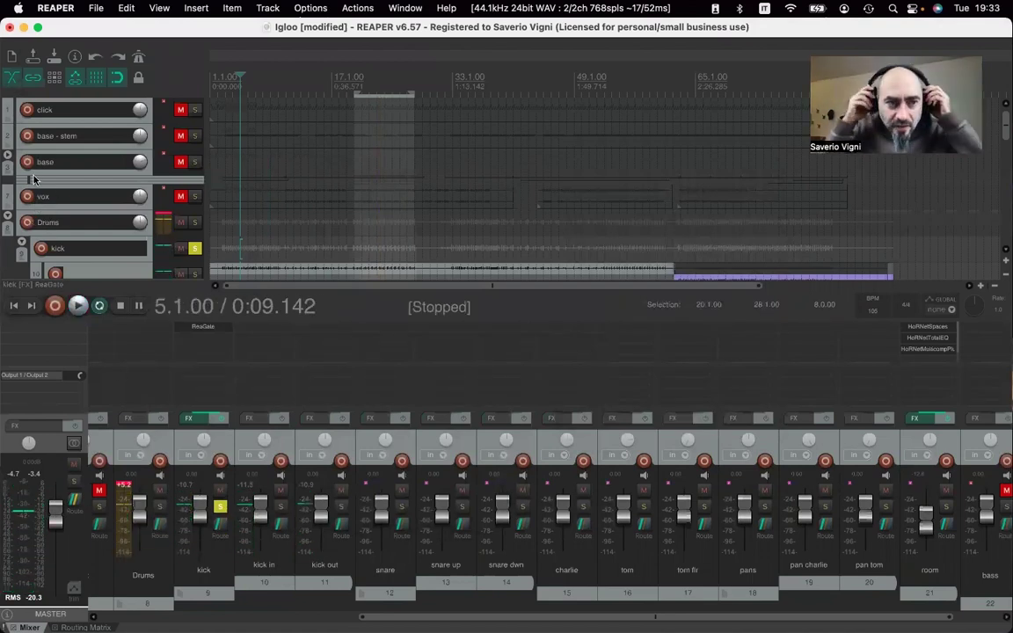
- Compare the kick in and kick out waveforms closely around bar 5 and turn off the phase inversion on kick in
{"action": "scroll", "coordinate": [73, 222], "scroll_direction": "down", "scroll_amount": 2}
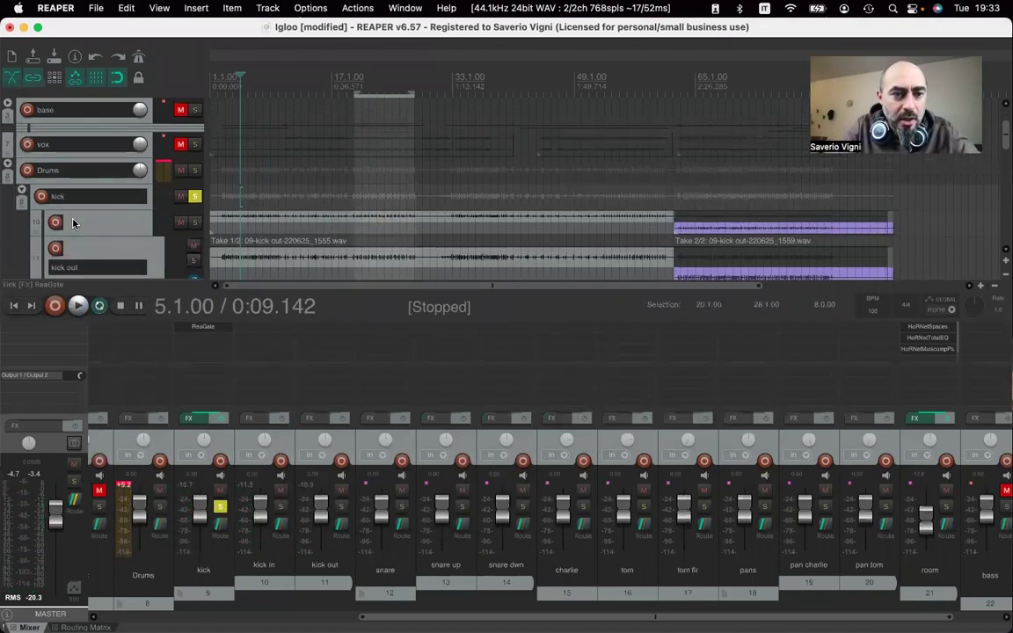
{"action": "scroll", "coordinate": [100, 234], "scroll_direction": "down", "scroll_amount": 3}
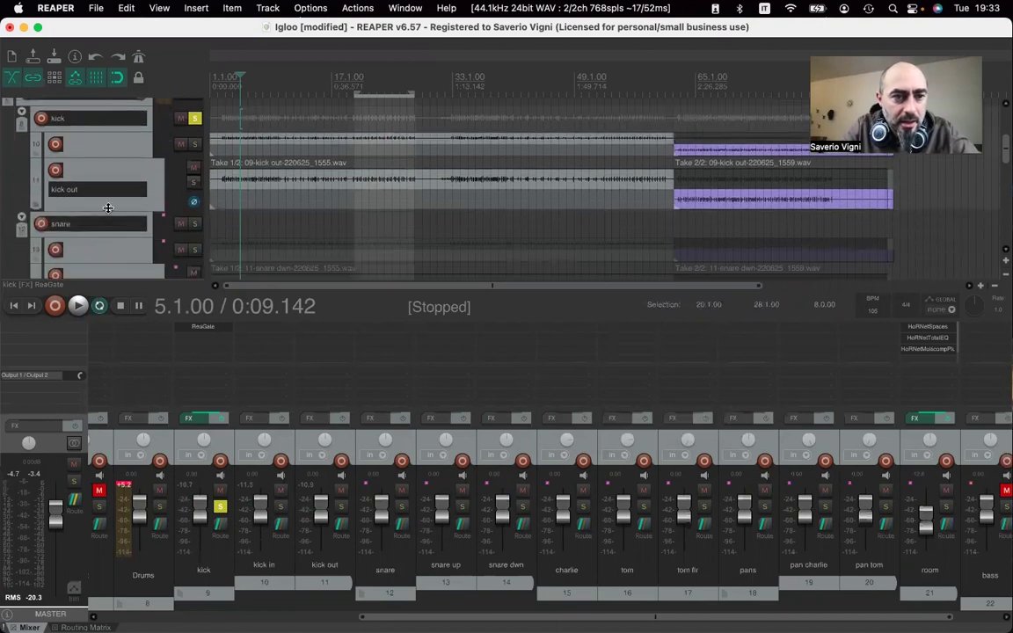
{"action": "scroll", "coordinate": [89, 156], "scroll_direction": "up", "scroll_amount": 1}
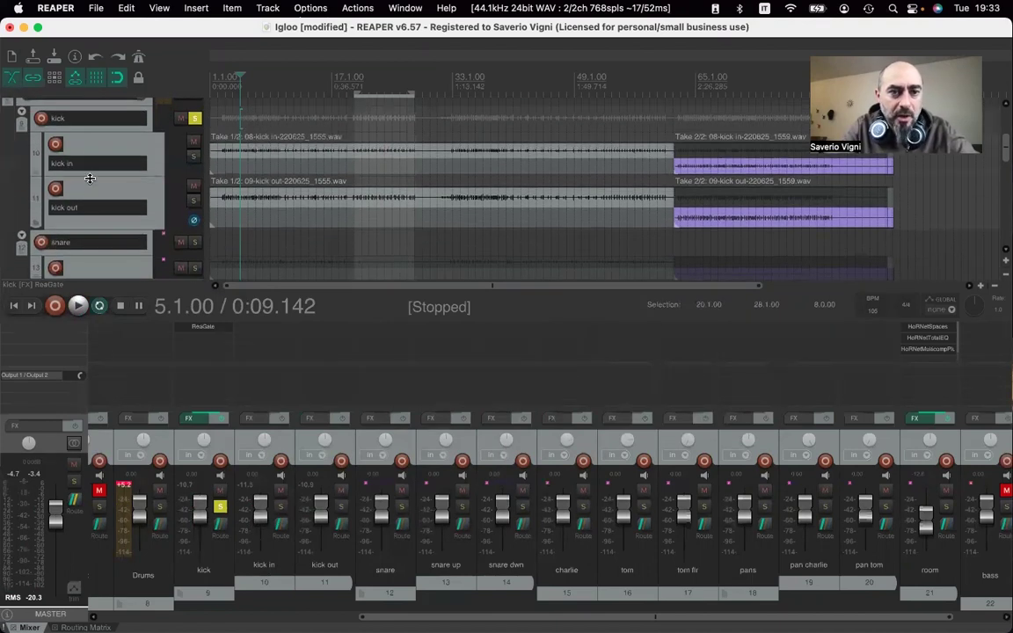
{"action": "scroll", "coordinate": [249, 200], "scroll_direction": "up", "scroll_amount": 8}
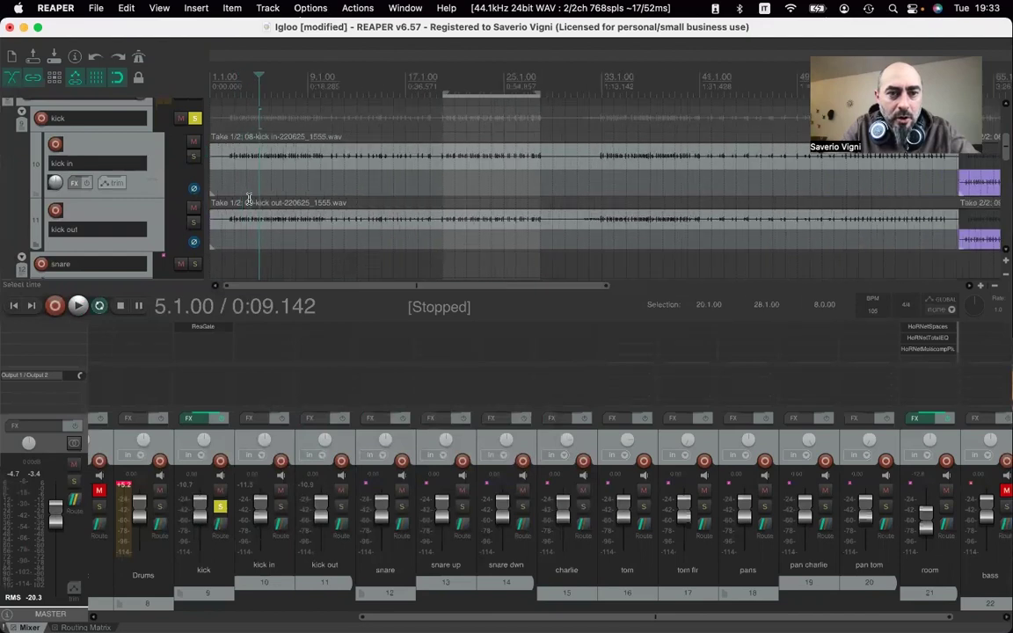
{"action": "scroll", "coordinate": [249, 200], "scroll_direction": "up", "scroll_amount": 8}
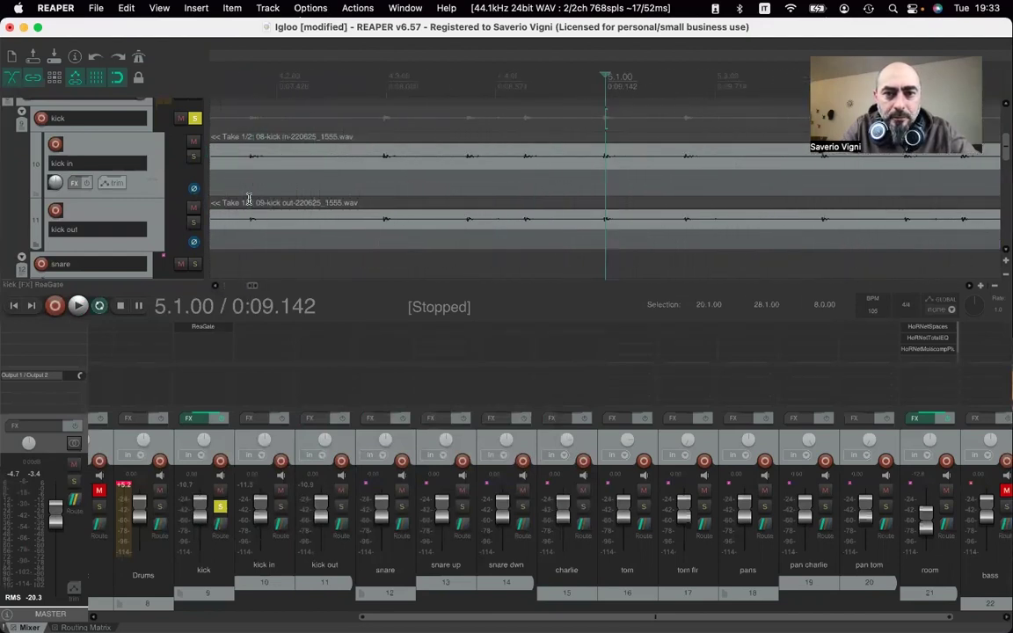
{"action": "scroll", "coordinate": [249, 200], "scroll_direction": "up", "scroll_amount": 3}
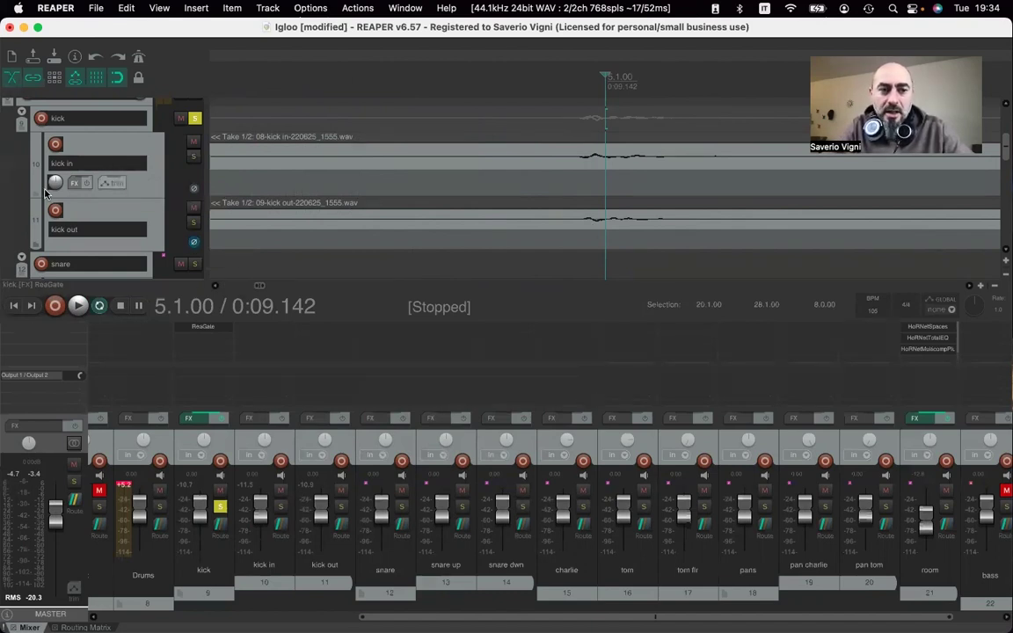
- Look over the snare tracks below the kick tracks and play the soloed kick to check how both microphones combine
{"action": "scroll", "coordinate": [46, 193], "scroll_direction": "down", "scroll_amount": 1}
{"action": "scroll", "coordinate": [46, 193], "scroll_direction": "down", "scroll_amount": 2}
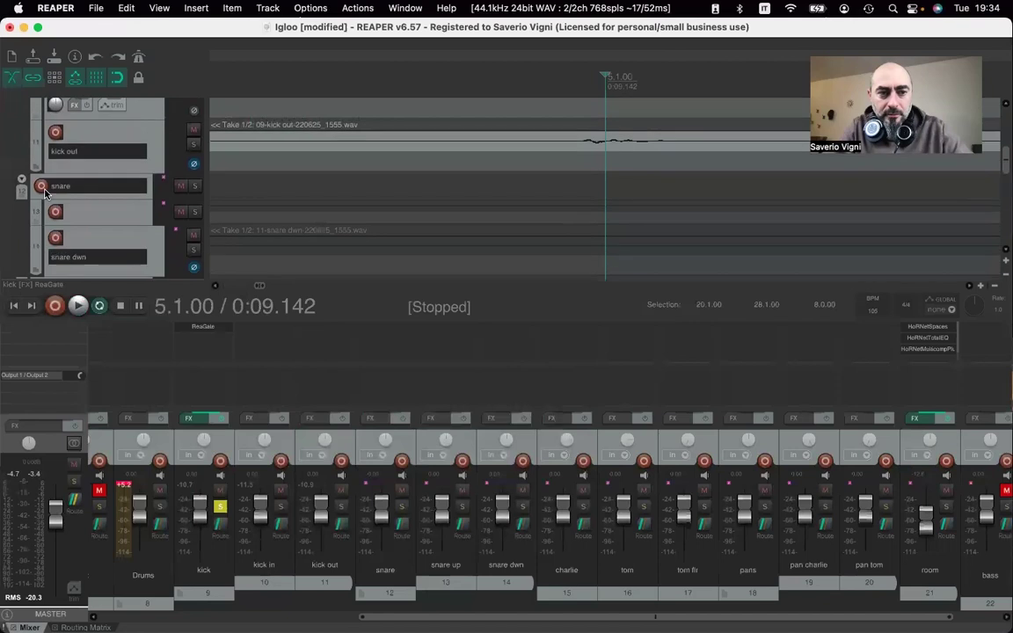
{"action": "scroll", "coordinate": [46, 194], "scroll_direction": "up", "scroll_amount": 1}
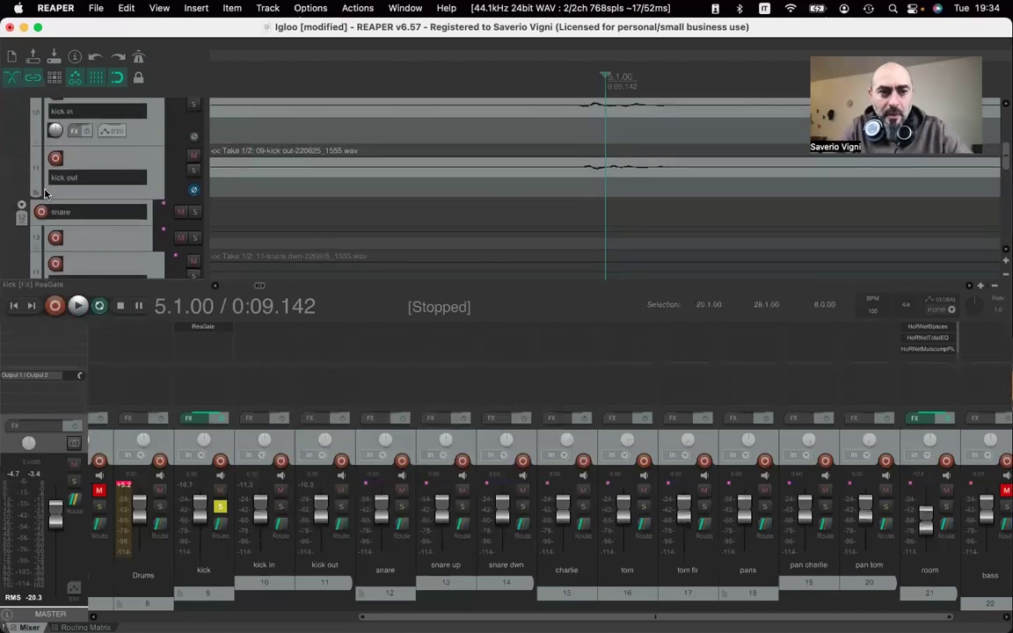
{"action": "scroll", "coordinate": [45, 194], "scroll_direction": "up", "scroll_amount": 2}
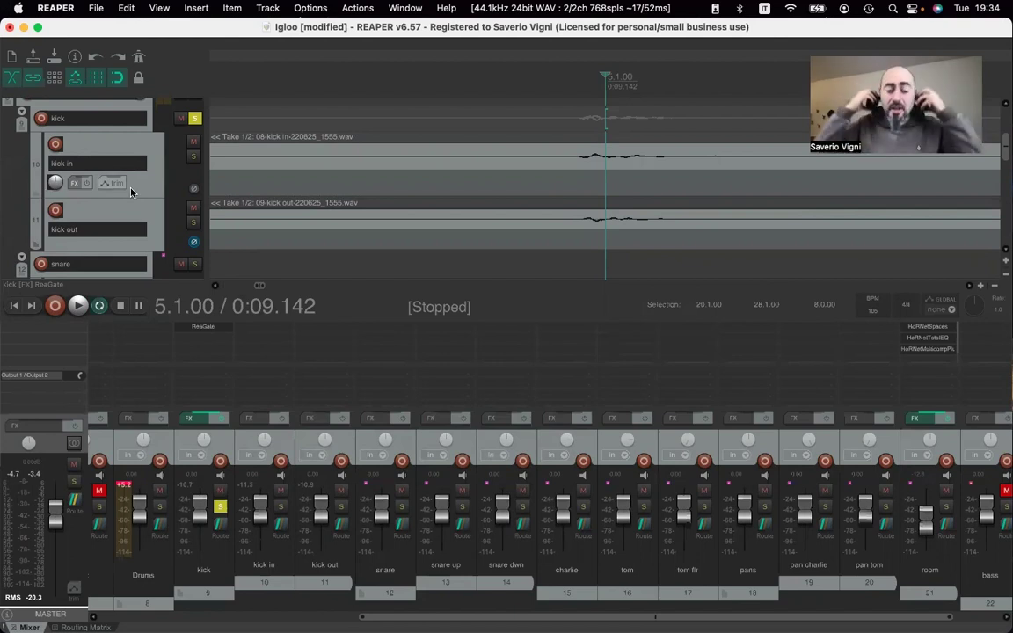
{"action": "key", "text": "space"}
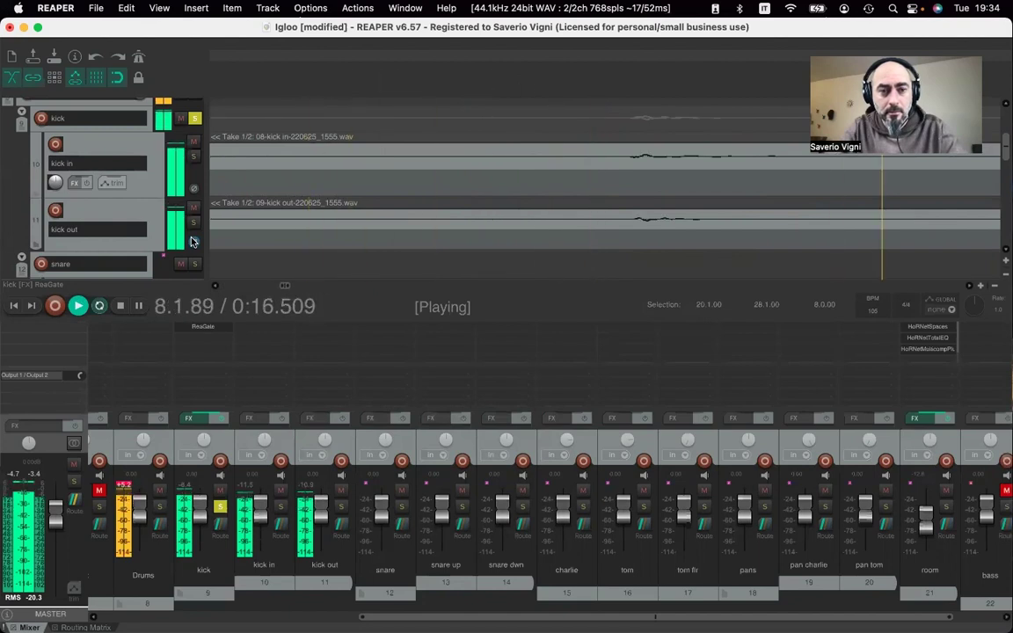
{"action": "key", "text": "space"}
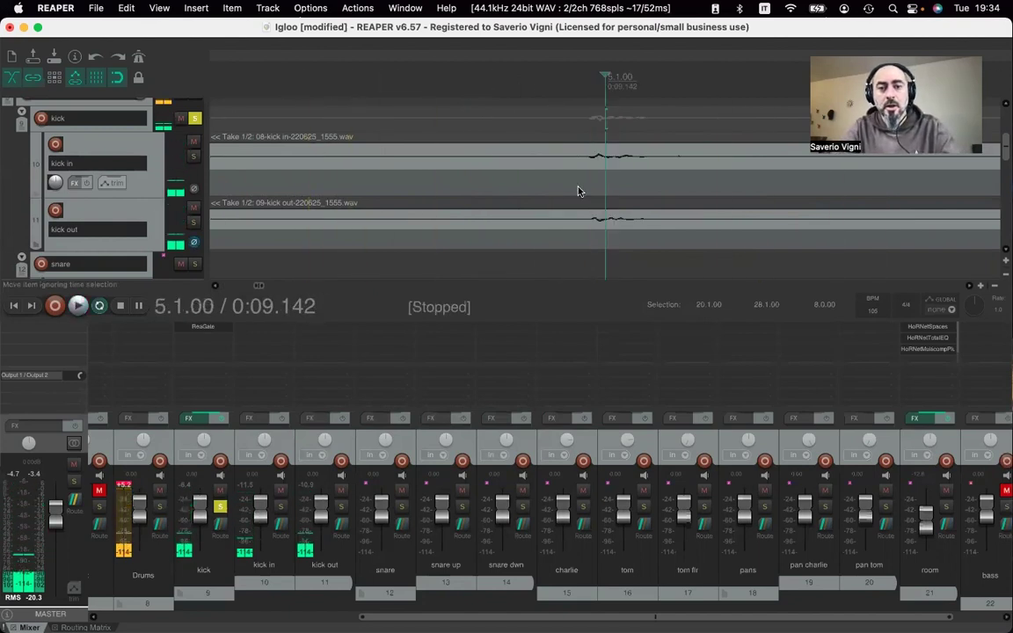
- Place the edit cursor at 2.3.00 and reopen the kick track's ReaGate, moving its window to the middle of the screen
{"action": "scroll", "coordinate": [578, 191], "scroll_direction": "down", "scroll_amount": 5}
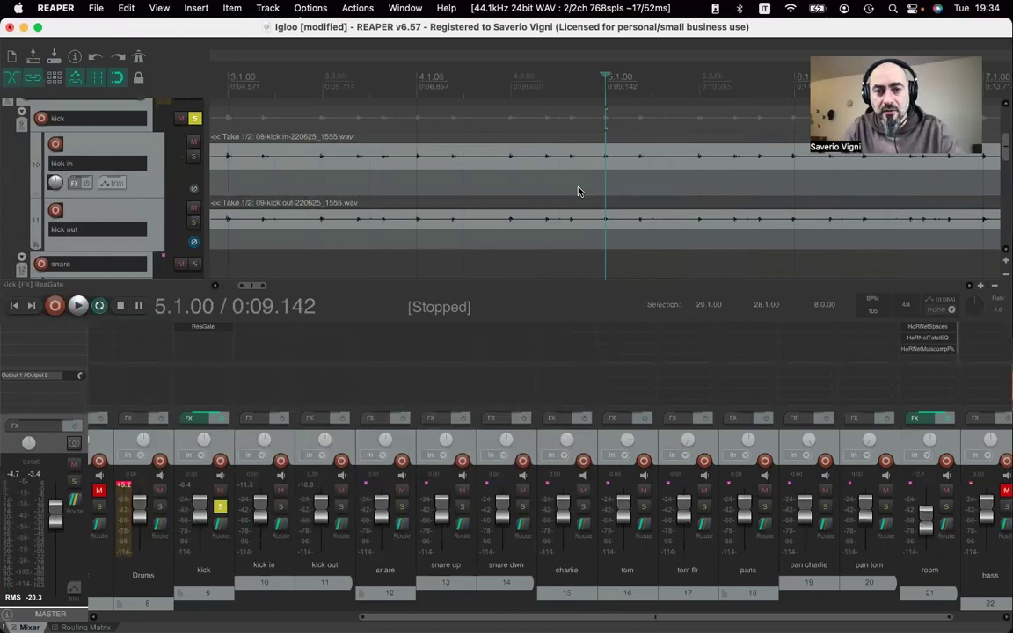
{"action": "left_click", "coordinate": [310, 81]}
{"action": "left_click", "coordinate": [291, 81]}
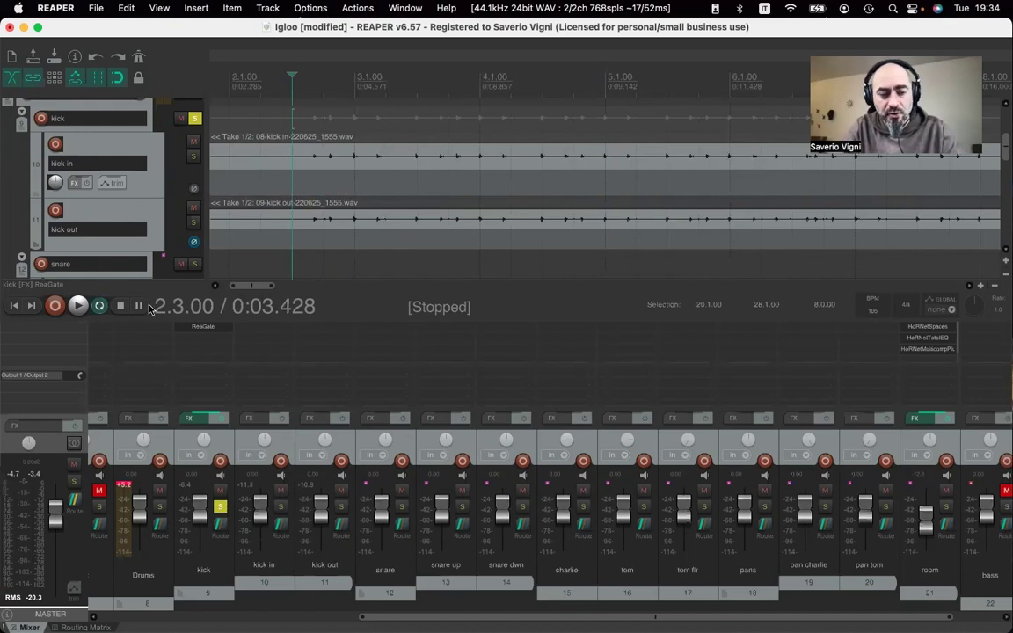
{"action": "left_click", "coordinate": [200, 327]}
{"action": "left_click_drag", "start_coordinate": [533, 156], "coordinate": [385, 173]}
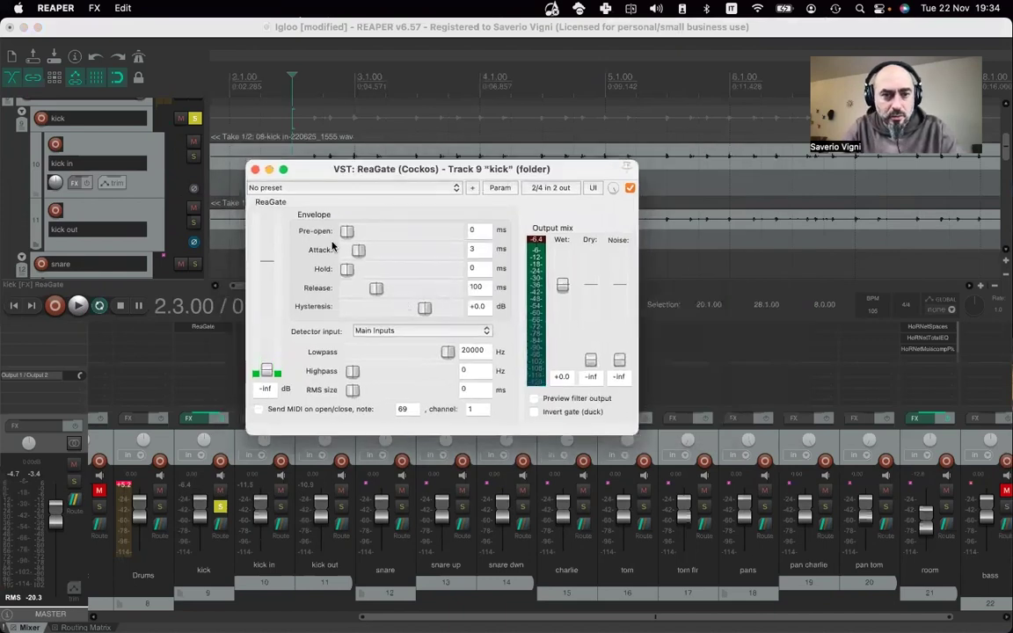
- Make the kick's ReaGate send MIDI on open/close and set the MIDI note to 40
{"action": "left_click", "coordinate": [264, 410]}
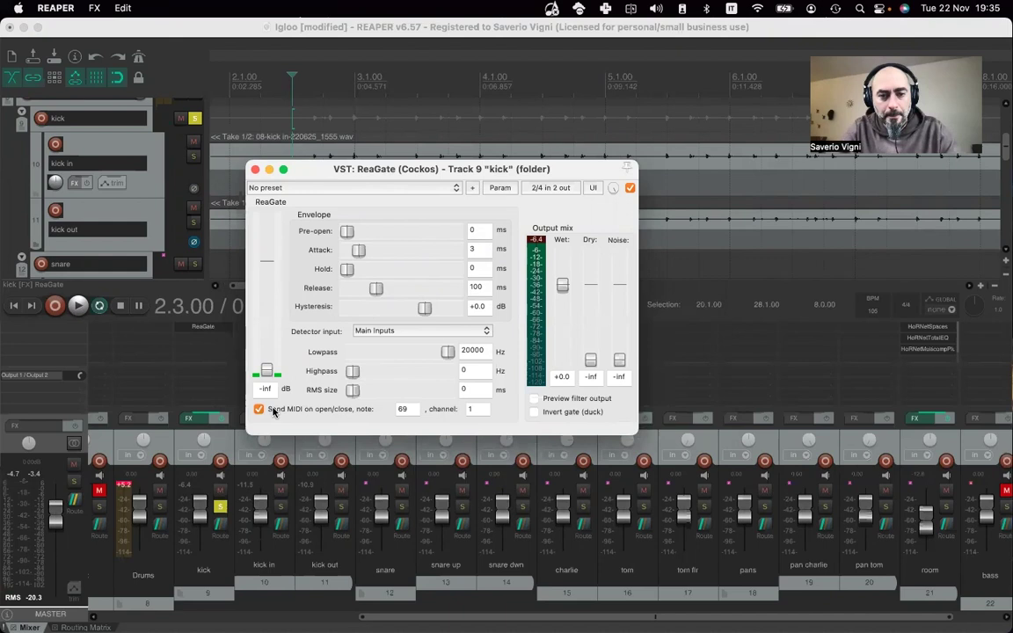
{"action": "double_click", "coordinate": [403, 410]}
{"action": "type", "text": "32"}
{"action": "key", "text": "Return"}
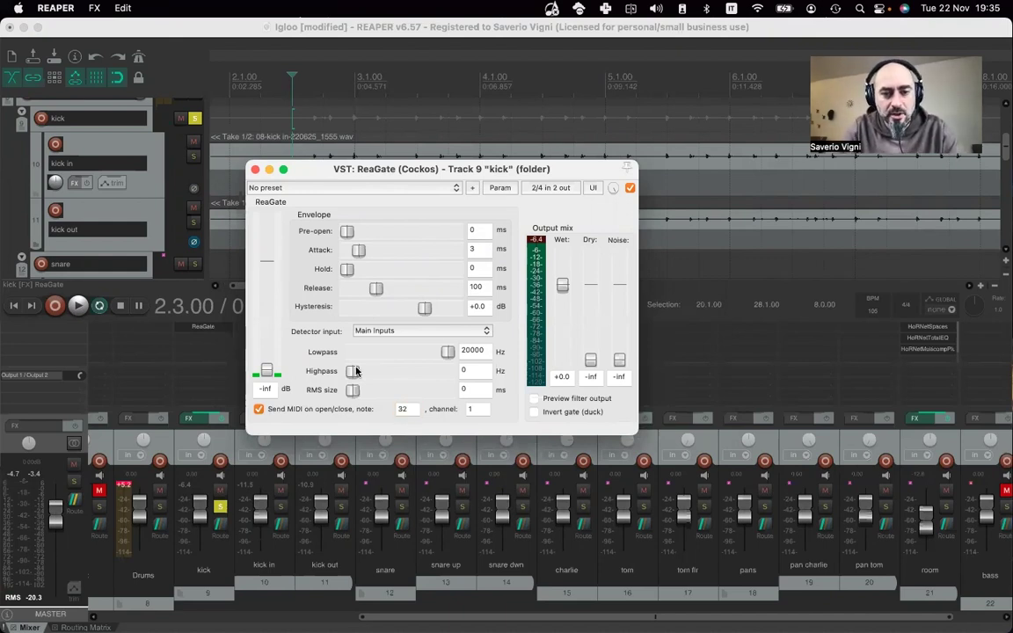
{"action": "double_click", "coordinate": [414, 412]}
{"action": "type", "text": "40"}
{"action": "key", "text": "Return"}
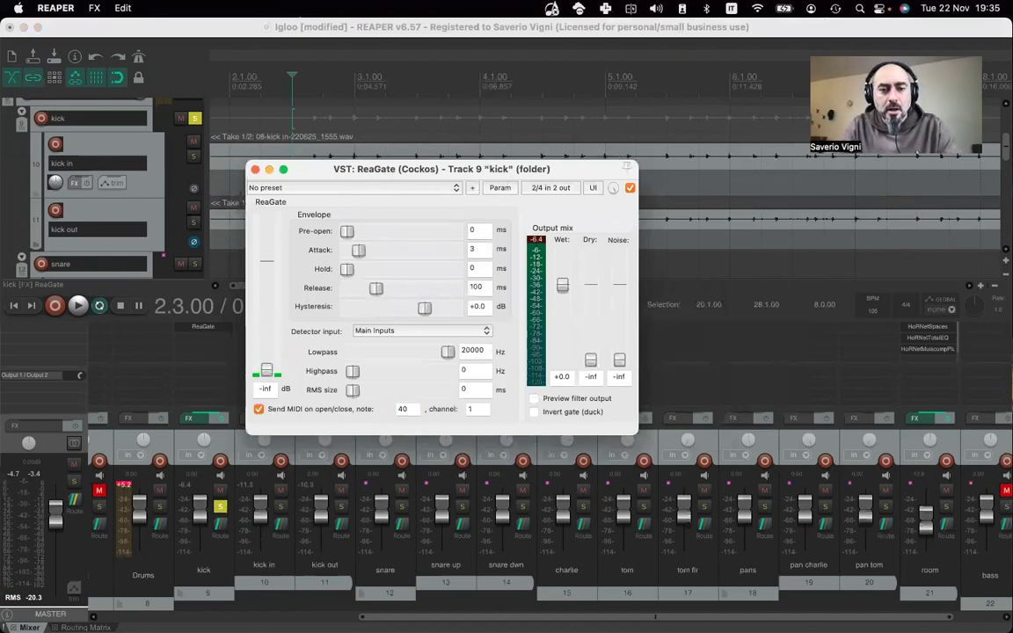
- Play the soloed kick and set its ReaGate threshold to about -20.8 dB with a 0 ms attack
{"action": "key", "text": "space"}
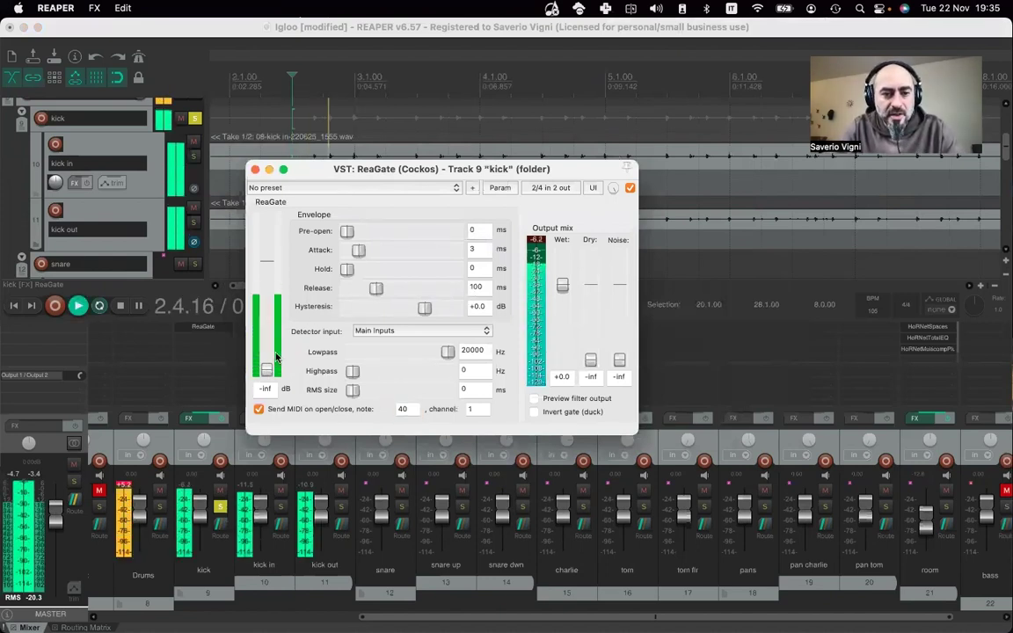
{"action": "left_click_drag", "start_coordinate": [266, 369], "coordinate": [267, 316]}
{"action": "left_click_drag", "start_coordinate": [357, 252], "coordinate": [317, 242]}
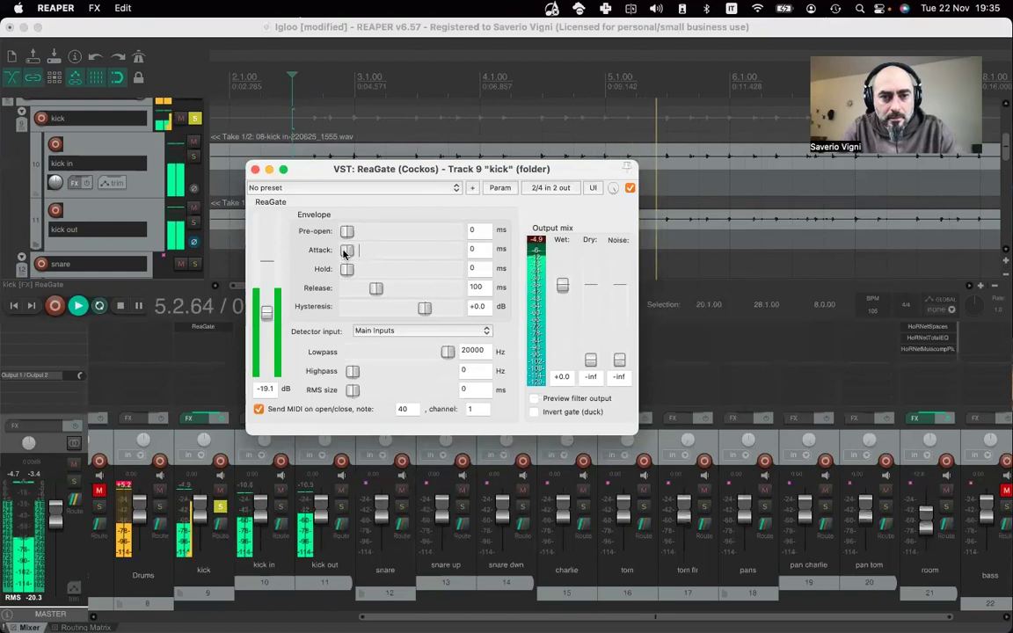
{"action": "left_click_drag", "start_coordinate": [266, 316], "coordinate": [264, 318]}
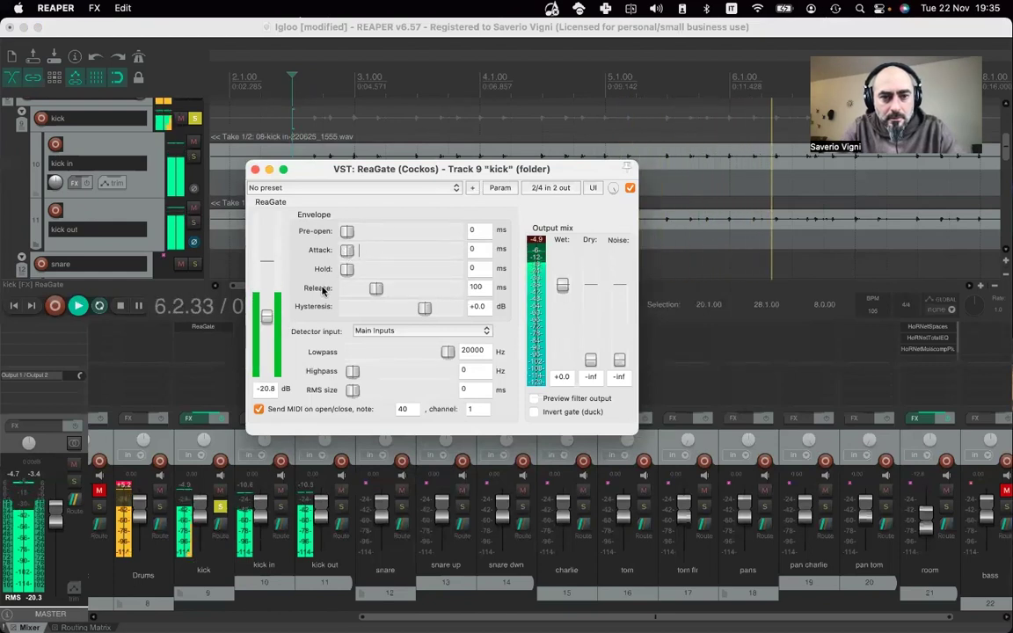
- Set ReaGate's hold to 39 ms, release to 496 ms and threshold to about -14.8 dB while the kick plays
{"action": "left_click_drag", "start_coordinate": [346, 268], "coordinate": [381, 290]}
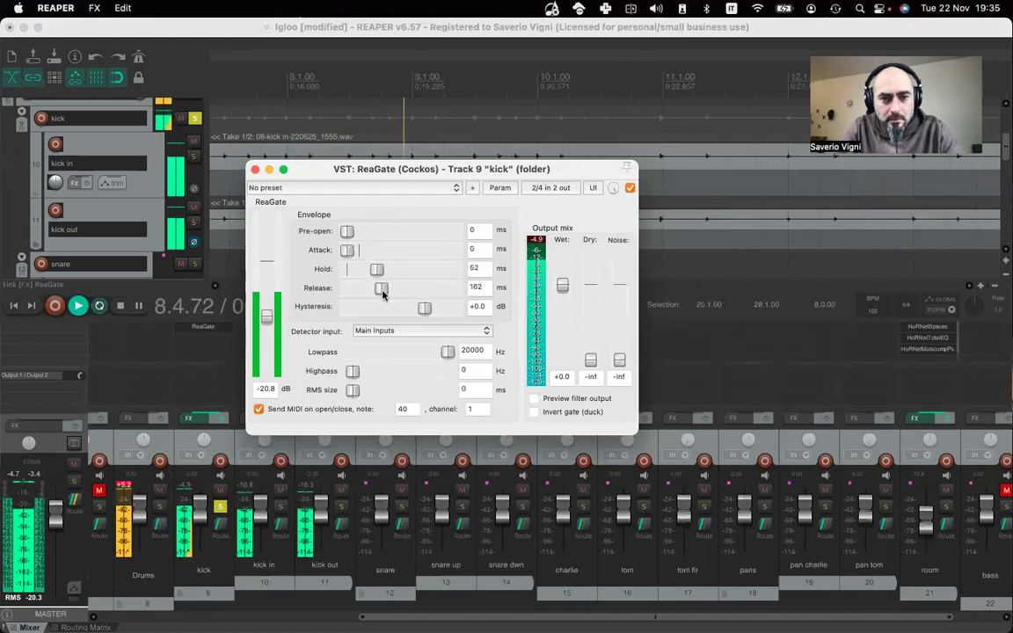
{"action": "left_click_drag", "start_coordinate": [274, 317], "coordinate": [267, 305]}
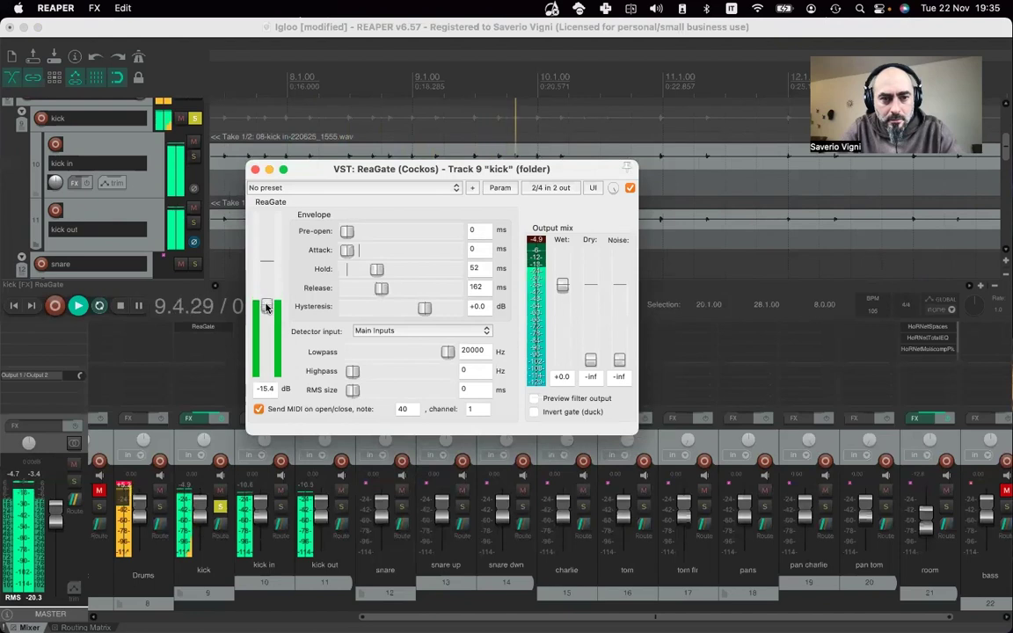
{"action": "mouse_move", "coordinate": [376, 269]}
{"action": "left_mouse_down"}
{"action": "mouse_move", "coordinate": [359, 271]}
{"action": "mouse_move", "coordinate": [402, 289]}
{"action": "mouse_move", "coordinate": [375, 269]}
{"action": "left_mouse_up"}
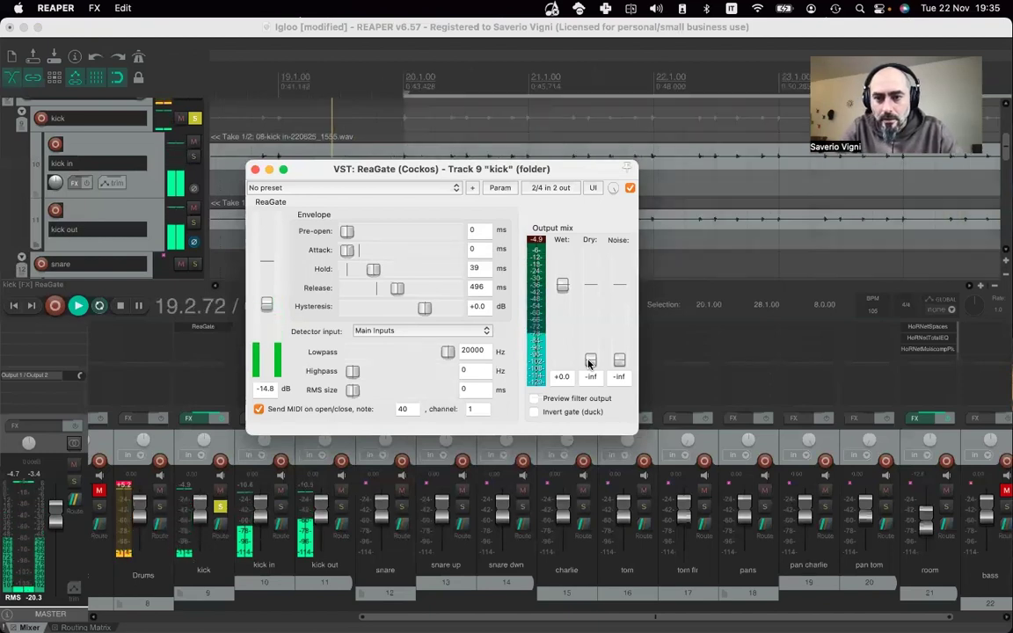
{"action": "key", "text": "space"}
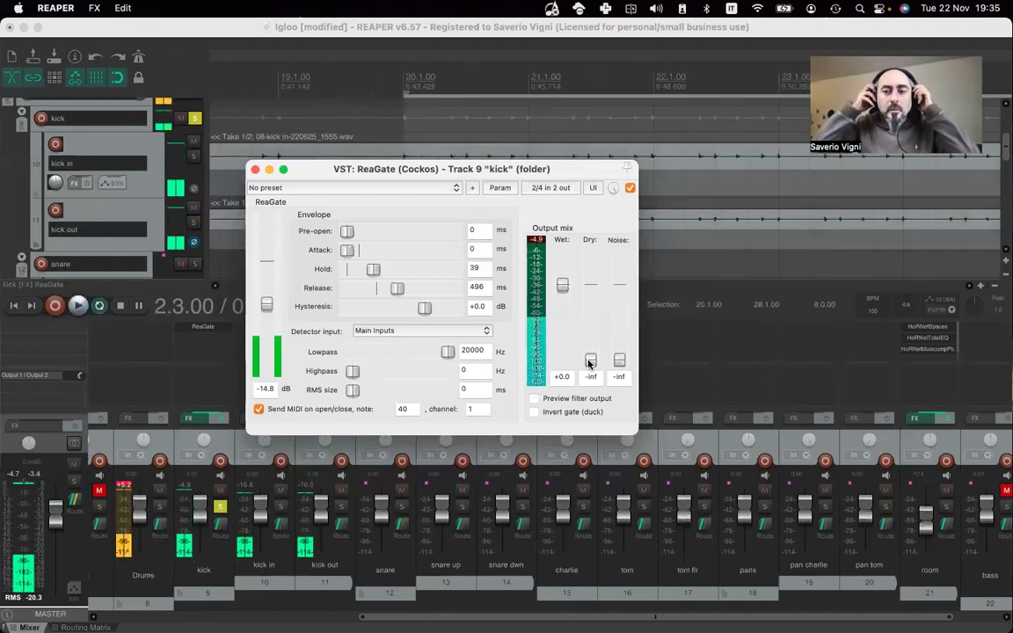
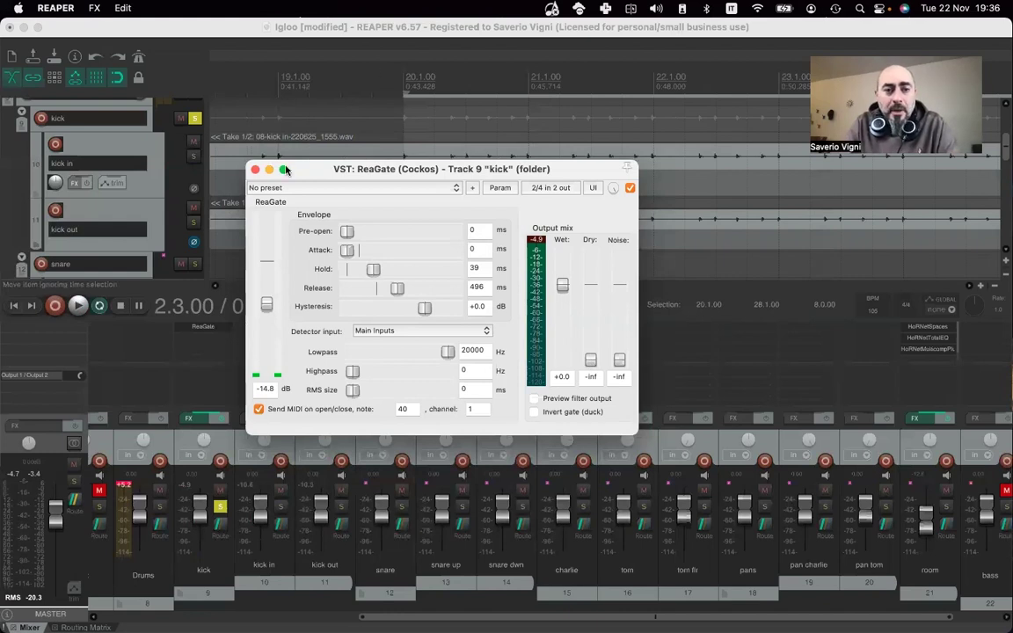
- Move the ReaGate window below the kick tracks and place the edit cursor at 16.1.00
{"action": "left_click_drag", "start_coordinate": [315, 172], "coordinate": [323, 284]}
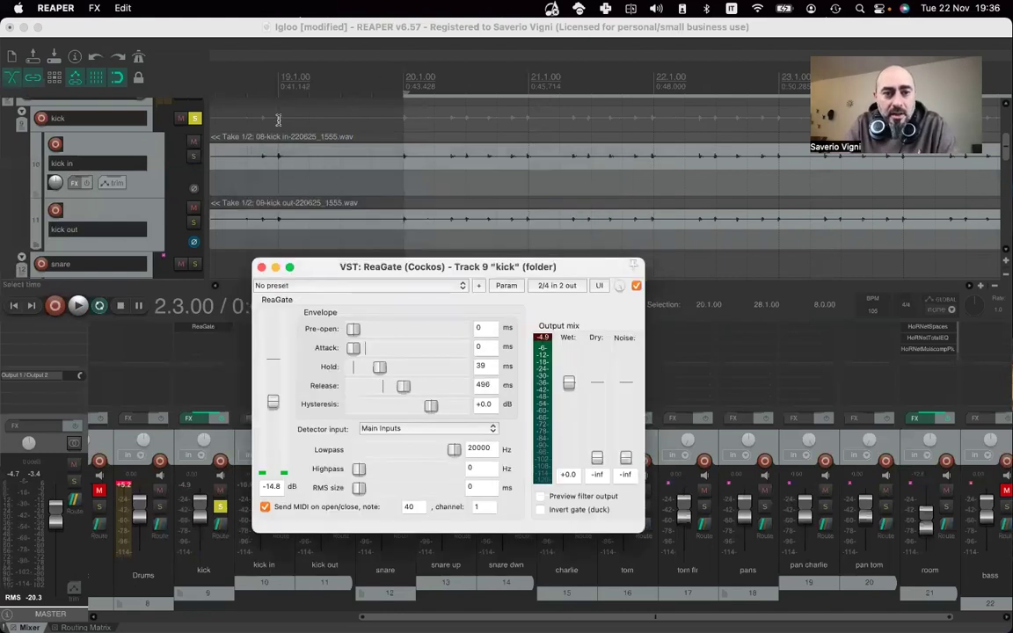
{"action": "left_click", "coordinate": [248, 88]}
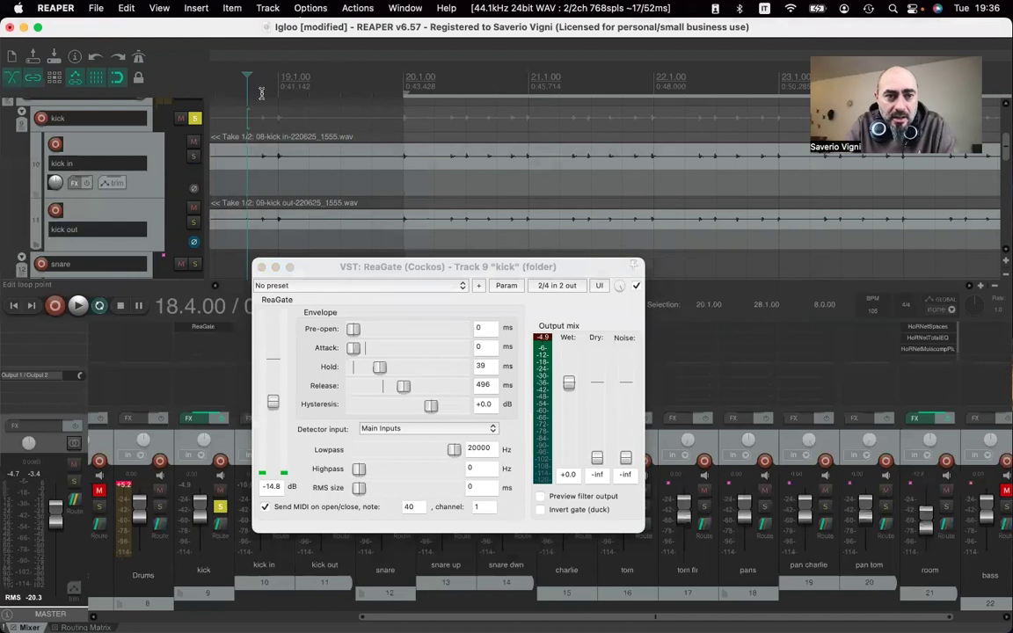
{"action": "scroll", "coordinate": [261, 93], "scroll_direction": "down", "scroll_amount": 2}
{"action": "left_click", "coordinate": [316, 92]}
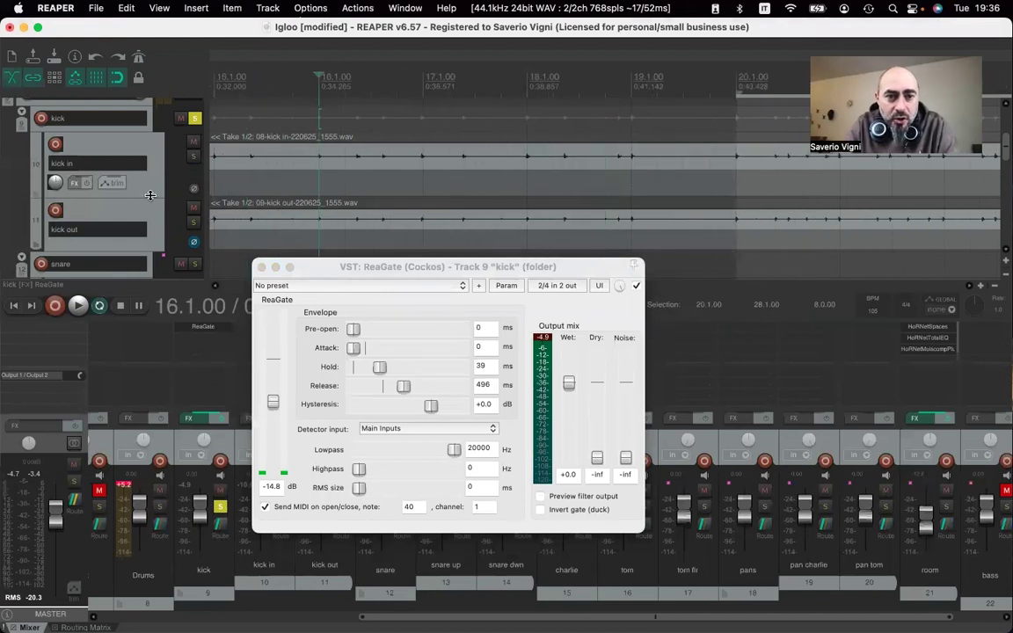
- Solo the pans track briefly and examine its recorded hits around bar 16 before returning to the kick tracks
{"action": "scroll", "coordinate": [150, 196], "scroll_direction": "down", "scroll_amount": 5}
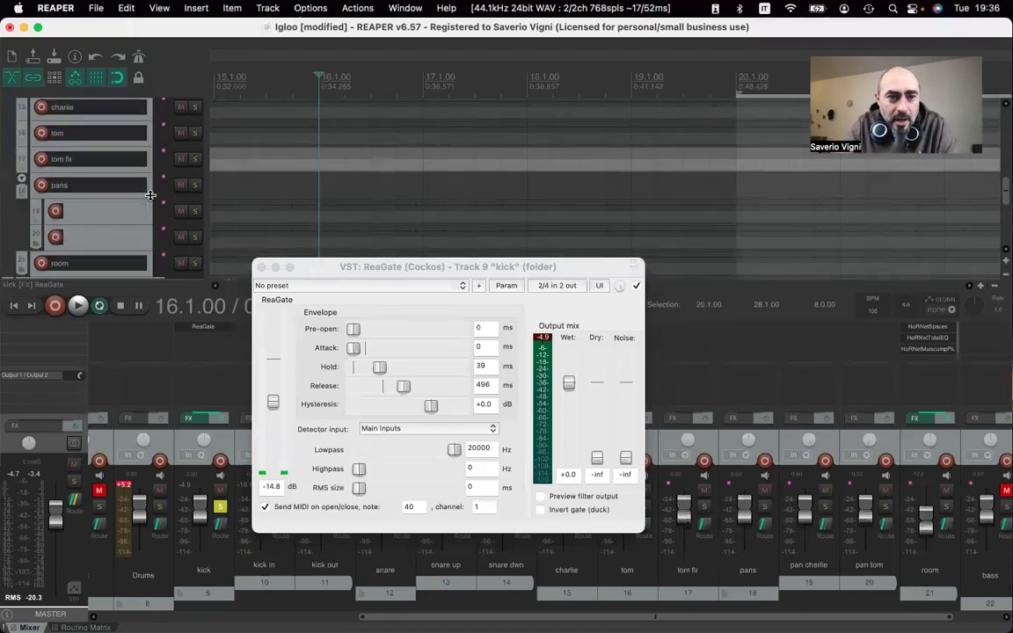
{"action": "scroll", "coordinate": [232, 220], "scroll_direction": "up", "scroll_amount": 2}
{"action": "scroll", "coordinate": [233, 220], "scroll_direction": "up", "scroll_amount": 3}
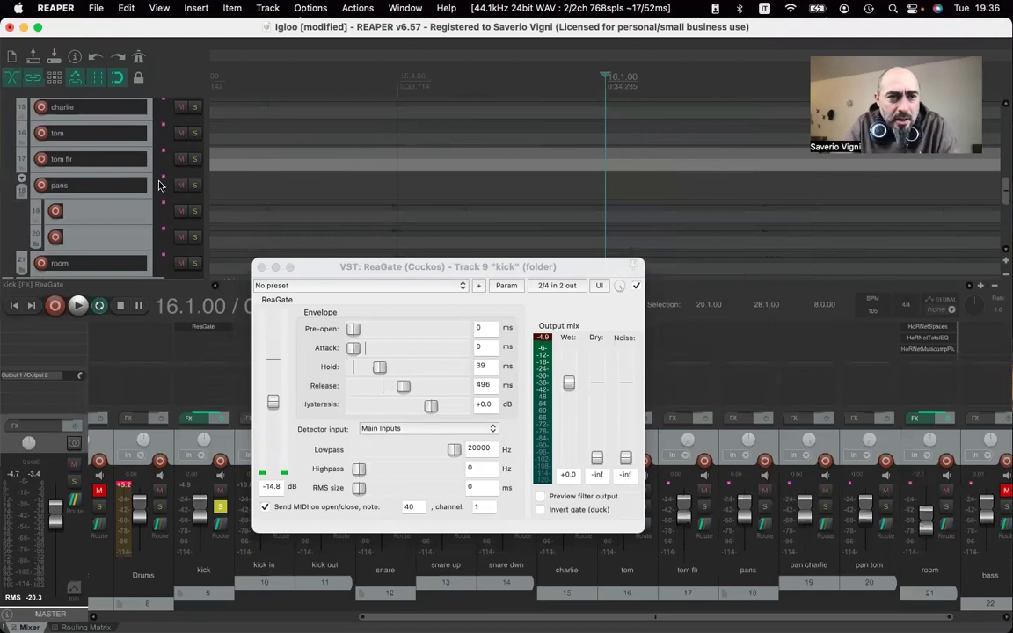
{"action": "left_click", "coordinate": [194, 185]}
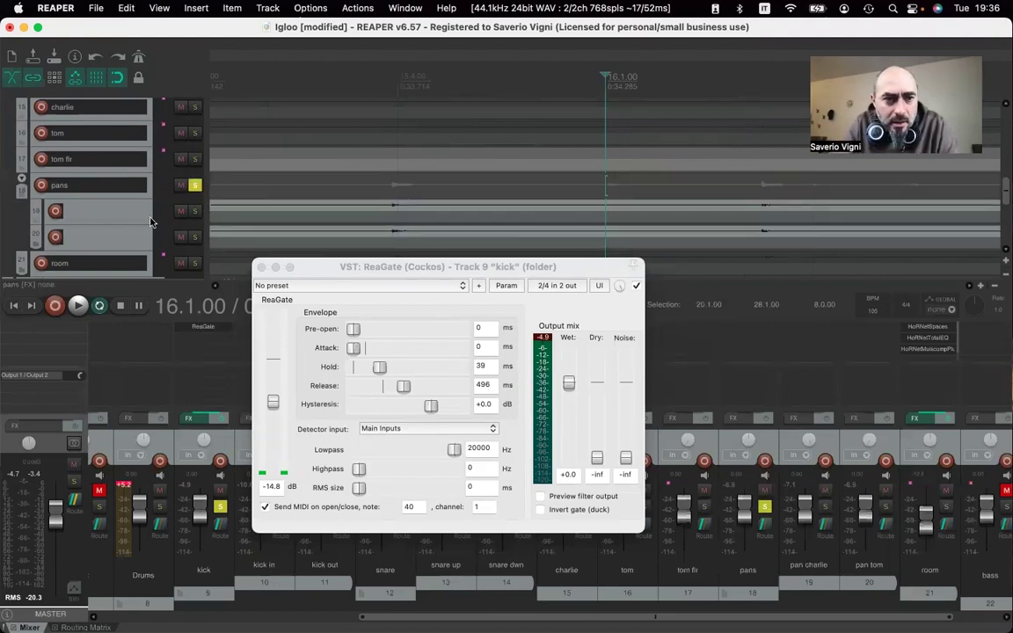
{"action": "scroll", "coordinate": [220, 193], "scroll_direction": "up", "scroll_amount": 2}
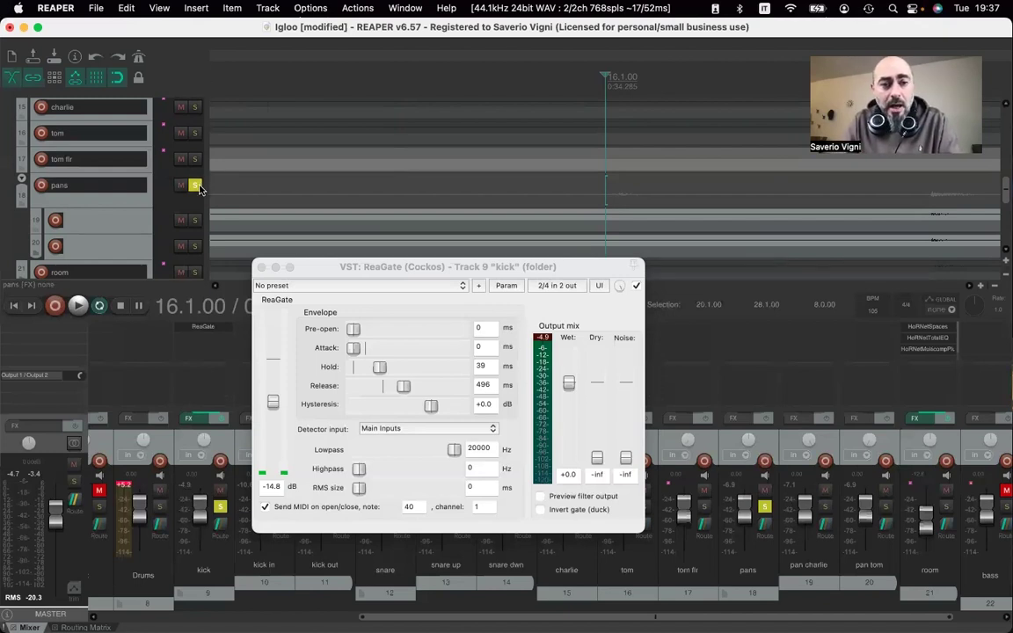
{"action": "scroll", "coordinate": [71, 180], "scroll_direction": "up", "scroll_amount": 5}
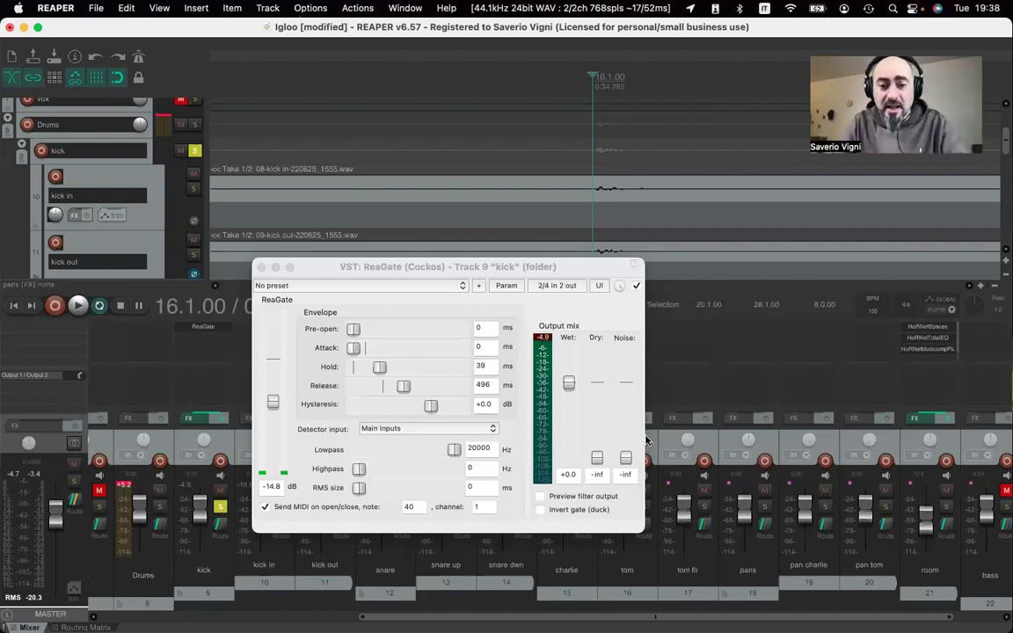
- Set ReaGate's wet output to -inf and its dry output to about -0.2 dB during playback, and close its window
{"action": "key", "text": "space"}
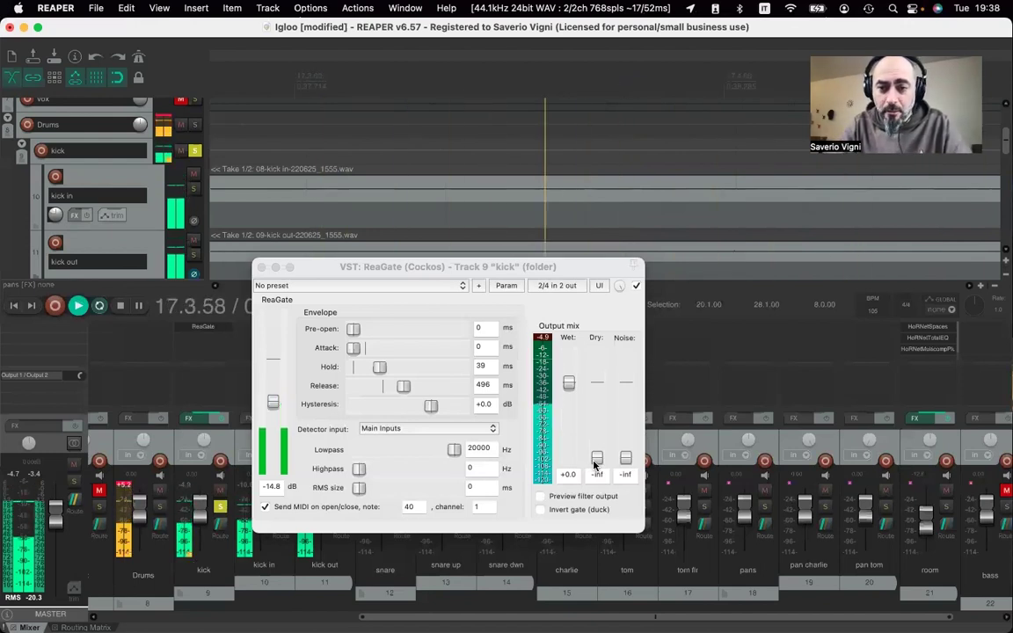
{"action": "left_click_drag", "start_coordinate": [595, 461], "coordinate": [569, 458]}
{"action": "left_click", "coordinate": [598, 384]}
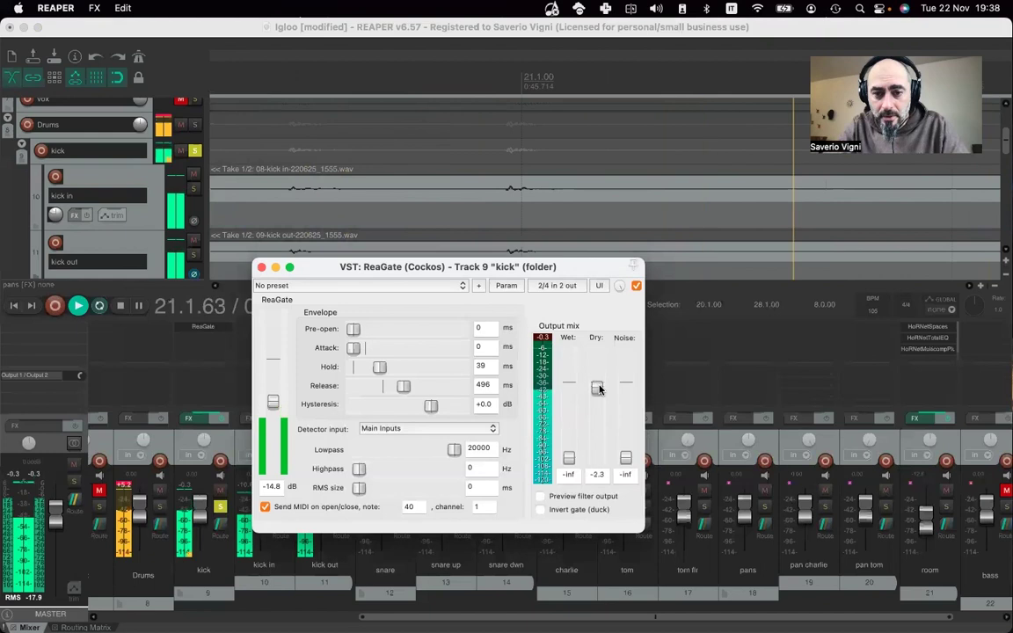
{"action": "left_click_drag", "start_coordinate": [597, 384], "coordinate": [597, 383]}
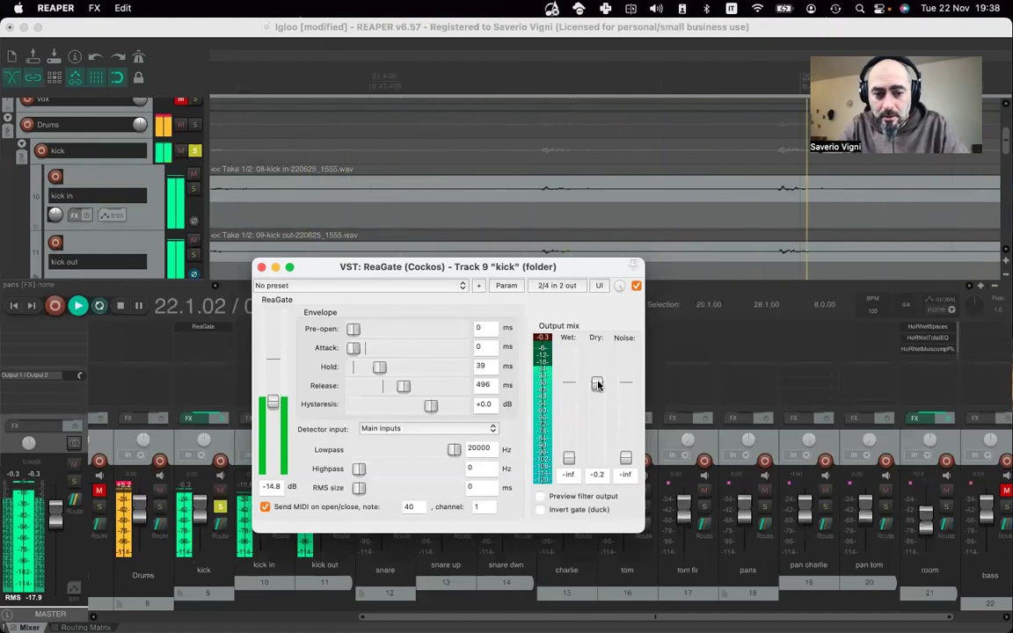
{"action": "left_click", "coordinate": [261, 268]}
{"action": "key", "text": "space"}
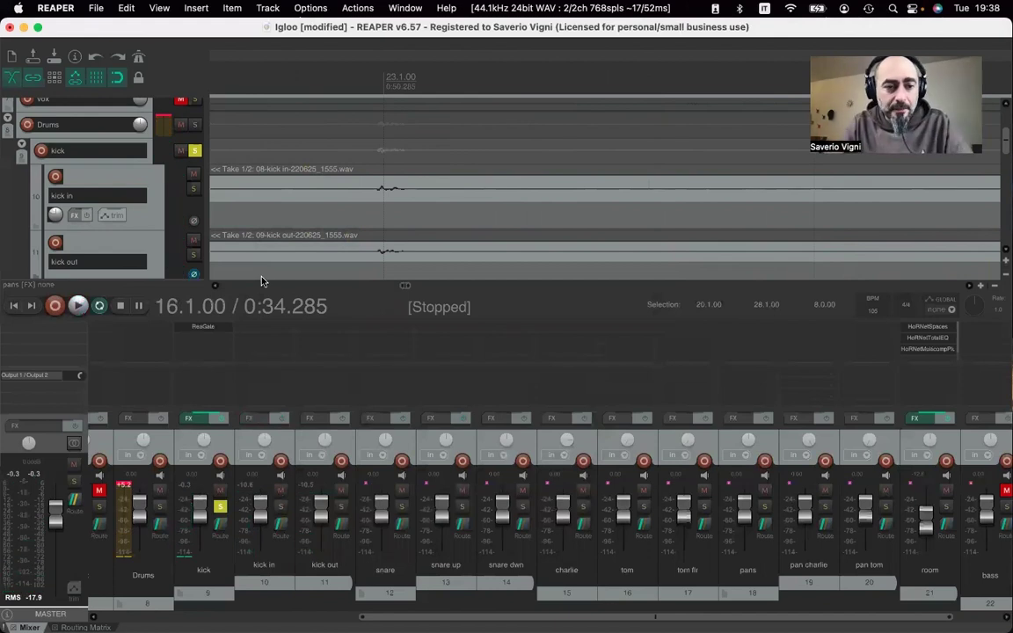
- Open the plug-in browser for the kick track's next effect and search the VST plug-ins for "vsta"
{"action": "left_click", "coordinate": [211, 345]}
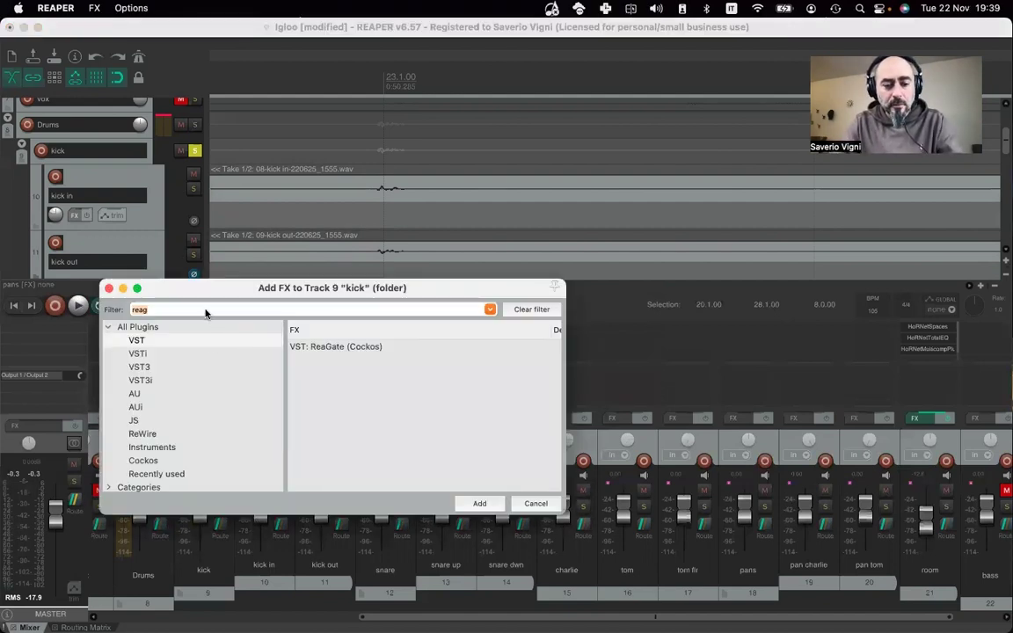
{"action": "key", "text": "BackSpace"}
{"action": "key", "text": "BackSpace"}
{"action": "key", "text": "BackSpace"}
{"action": "key", "text": "BackSpace"}
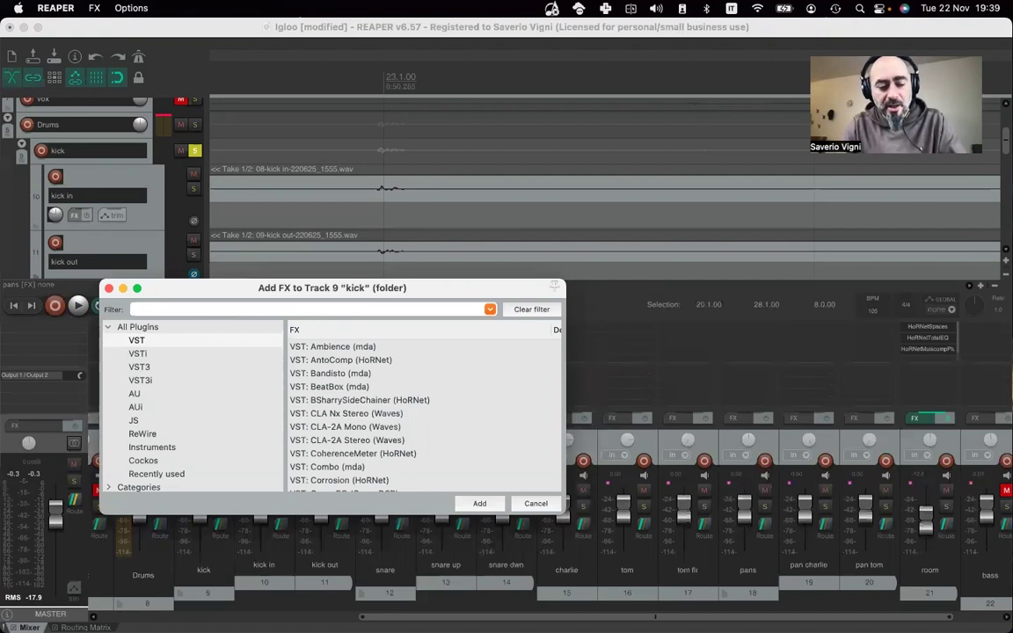
{"action": "type", "text": "vsta"}
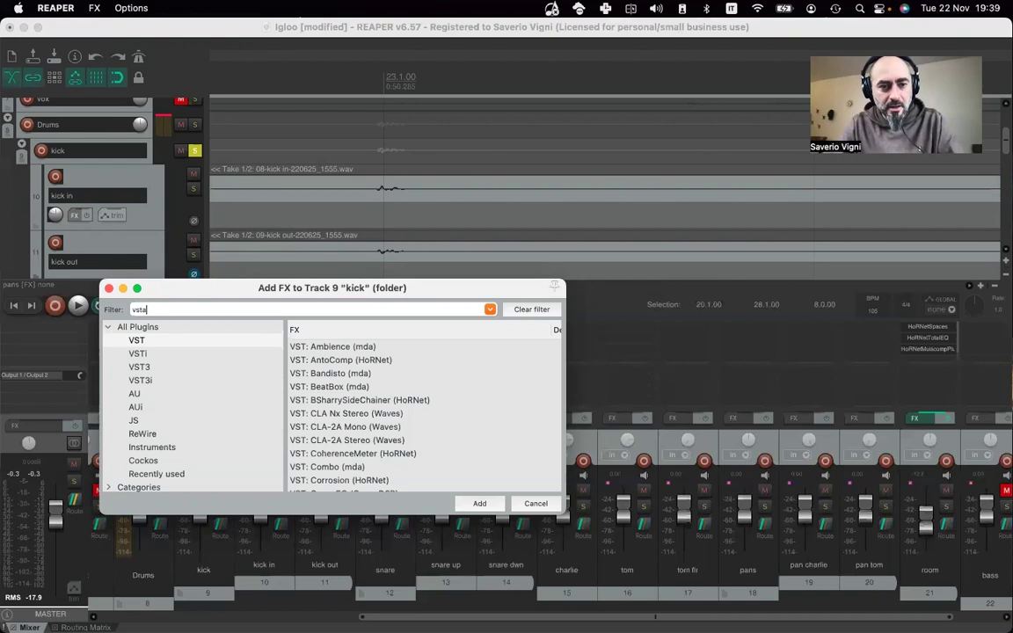
{"action": "key", "text": "BackSpace"}
{"action": "key", "text": "BackSpace"}
{"action": "key", "text": "BackSpace"}
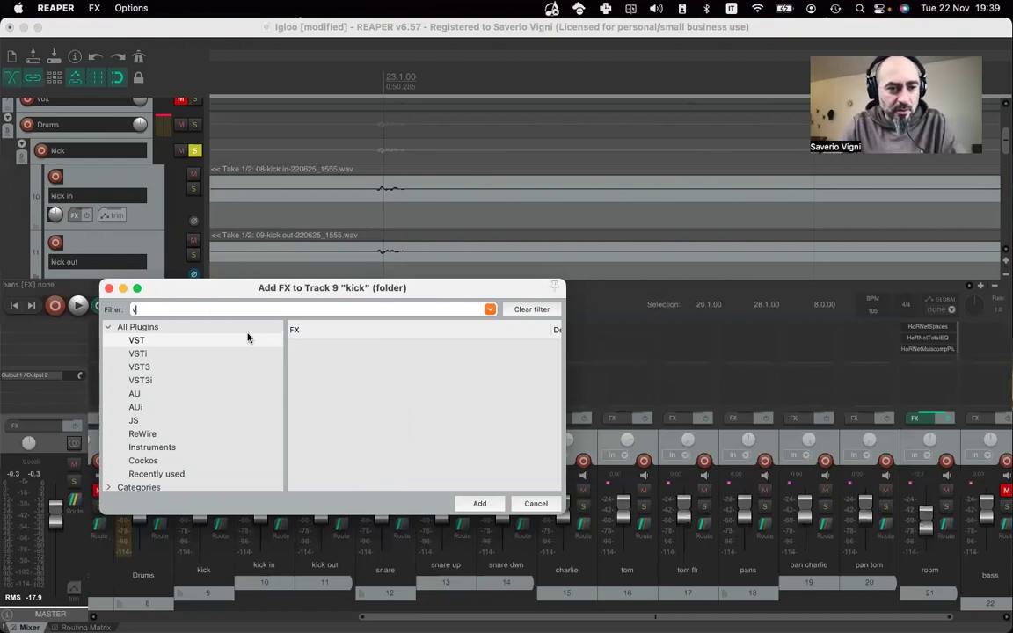
- Filter the VSTi instruments by "v-" and add V-Station (Novation) to the kick track after ReaGate
{"action": "left_click", "coordinate": [153, 357]}
{"action": "type", "text": "sta"}
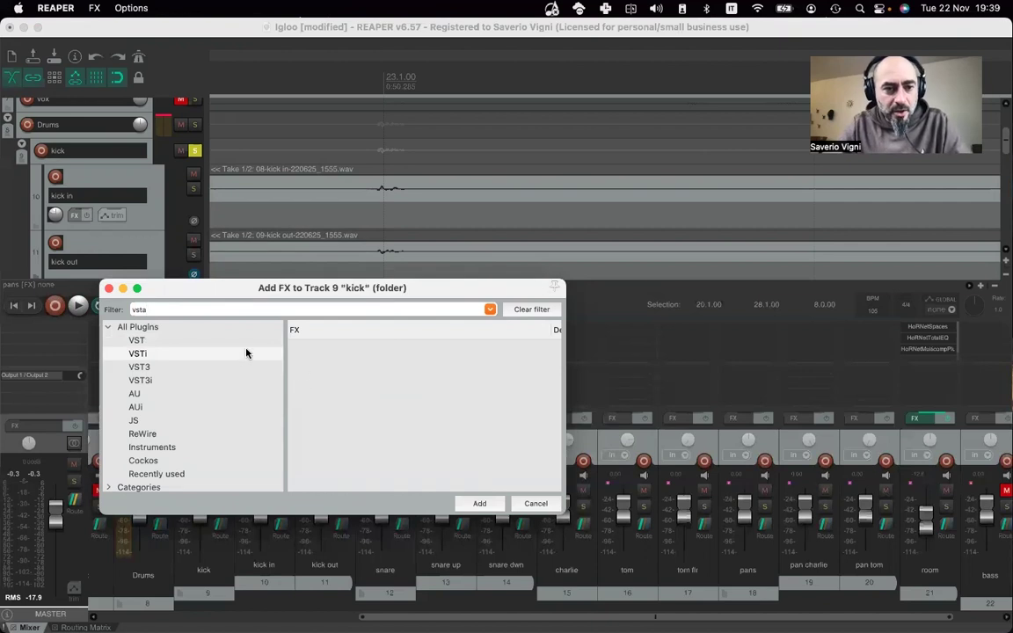
{"action": "key", "text": "BackSpace"}
{"action": "key", "text": "BackSpace"}
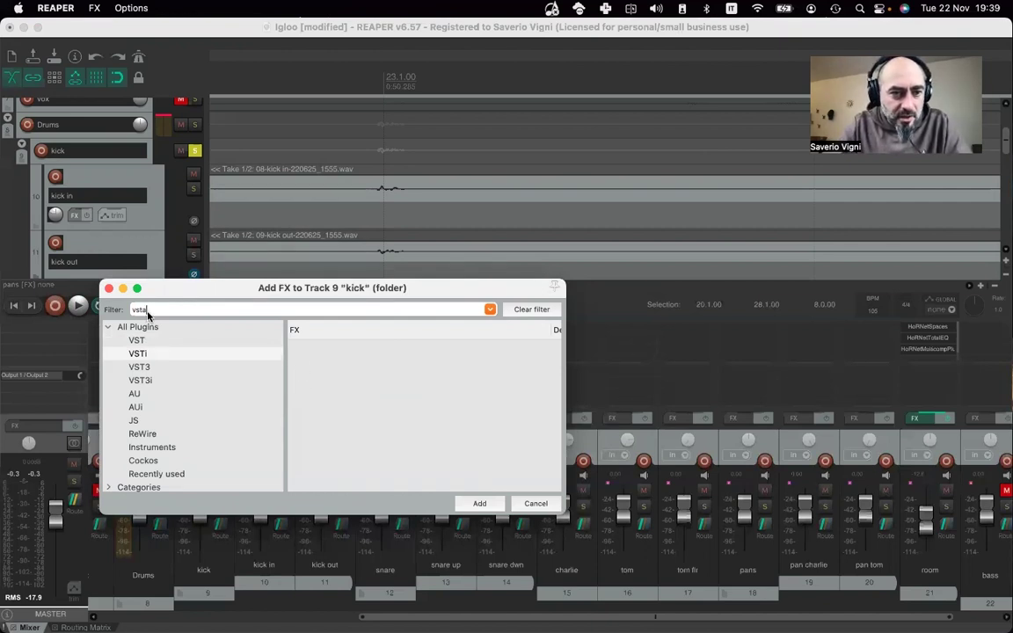
{"action": "key", "text": "BackSpace"}
{"action": "type", "text": "-"}
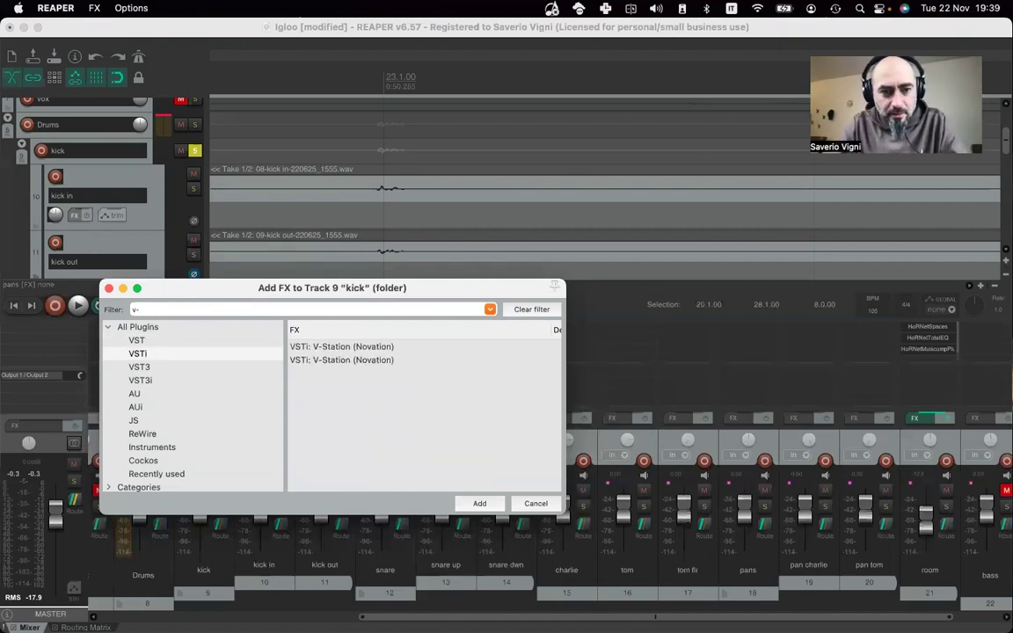
{"action": "left_click", "coordinate": [331, 348]}
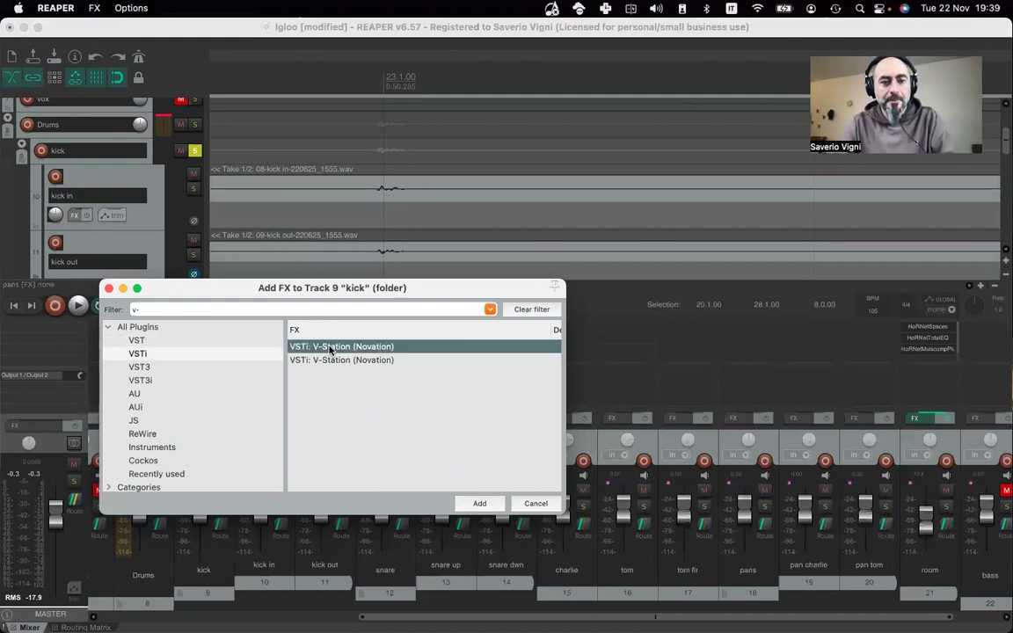
{"action": "double_click", "coordinate": [331, 348]}
- Move the V-Station window to the middle of the screen and step back through its programs to User 499
{"action": "left_click_drag", "start_coordinate": [58, 51], "coordinate": [325, 64]}
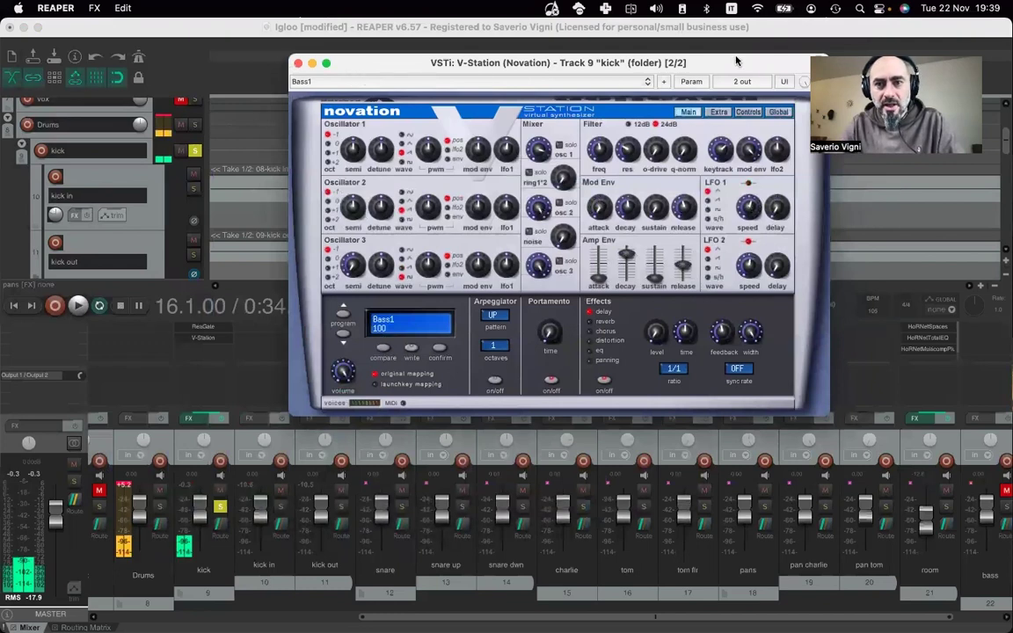
{"action": "left_click_drag", "start_coordinate": [737, 61], "coordinate": [637, 116]}
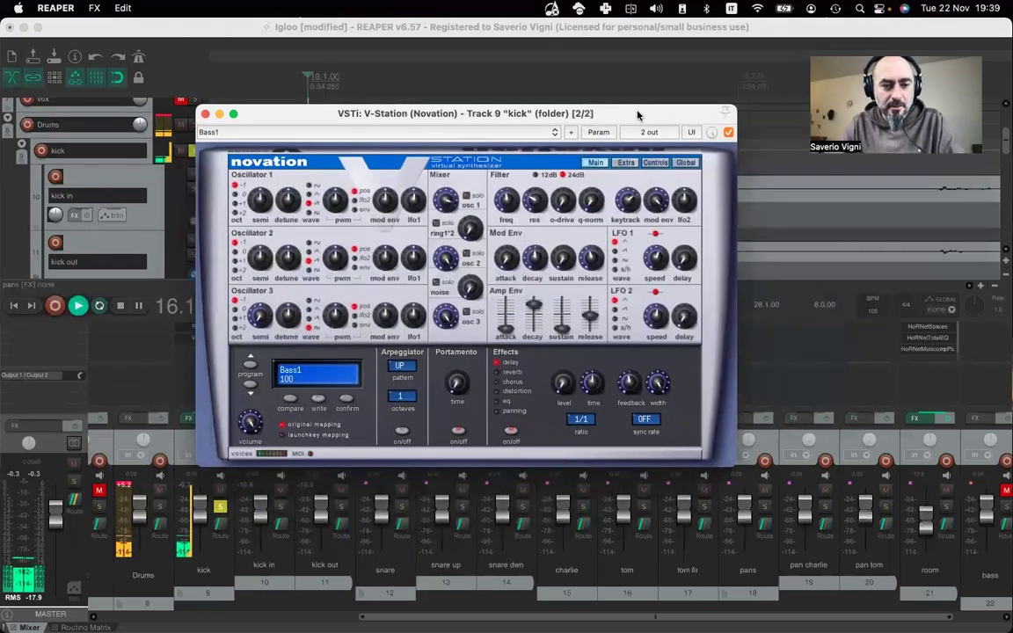
{"action": "left_click", "coordinate": [249, 385]}
{"action": "left_click", "coordinate": [249, 385]}
{"action": "left_click", "coordinate": [250, 385]}
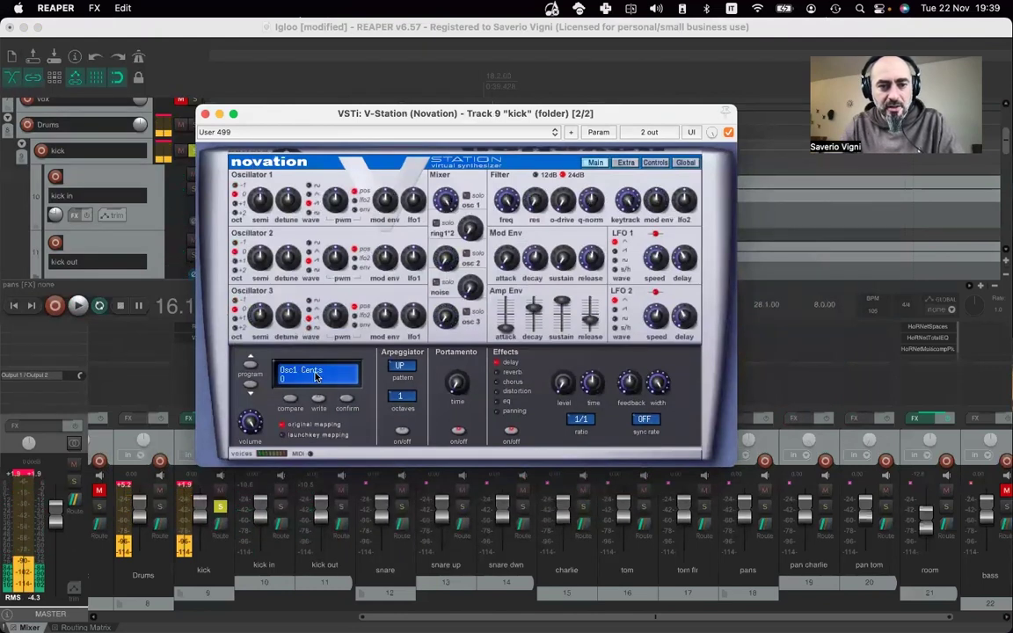
- Set V-Station's oscillator 1 to -12 semitones with the last waveform option while auditioning the kick
{"action": "left_click_drag", "start_coordinate": [254, 201], "coordinate": [210, 294]}
{"action": "key", "text": "space"}
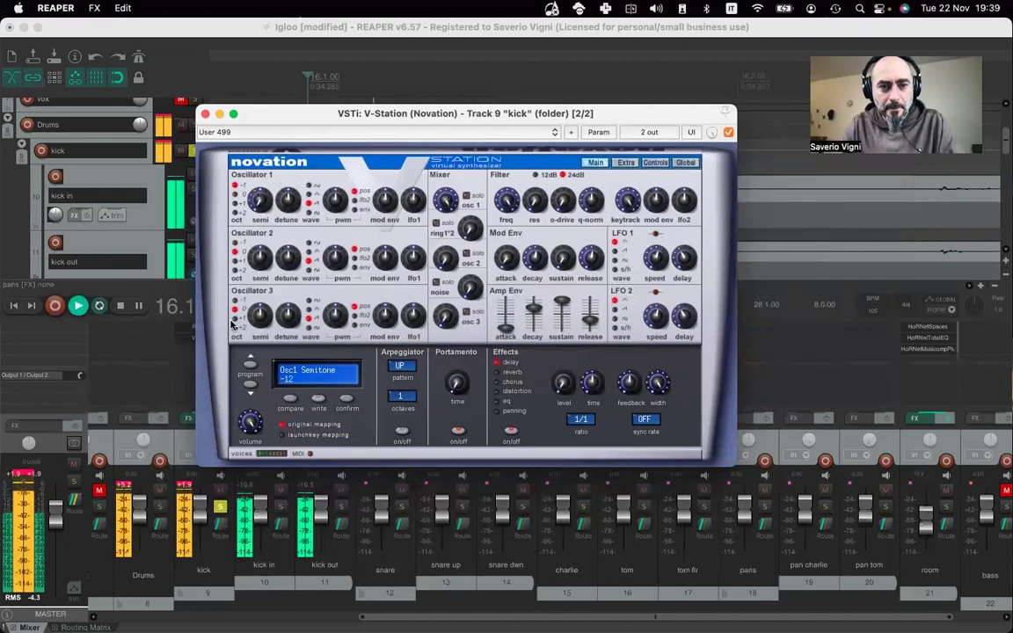
{"action": "key", "text": "space"}
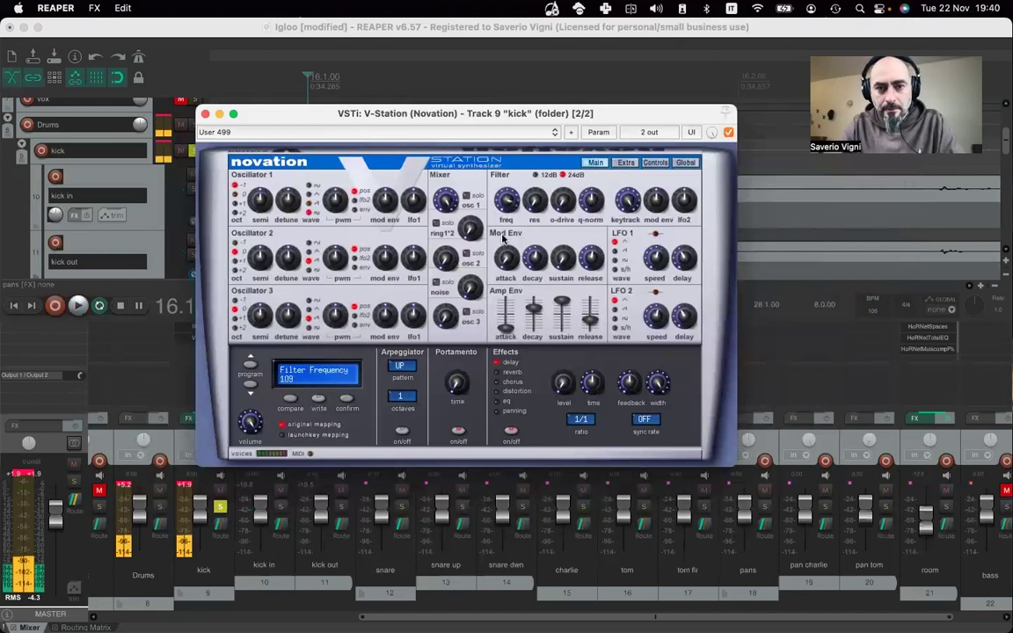
- Resume playback and lower V-Station's filter frequency to 51 while auditioning the kick
{"action": "key", "text": "space"}
{"action": "scroll", "coordinate": [509, 203], "scroll_direction": "up", "scroll_amount": 3}
{"action": "scroll", "coordinate": [509, 203], "scroll_direction": "down", "scroll_amount": 3}
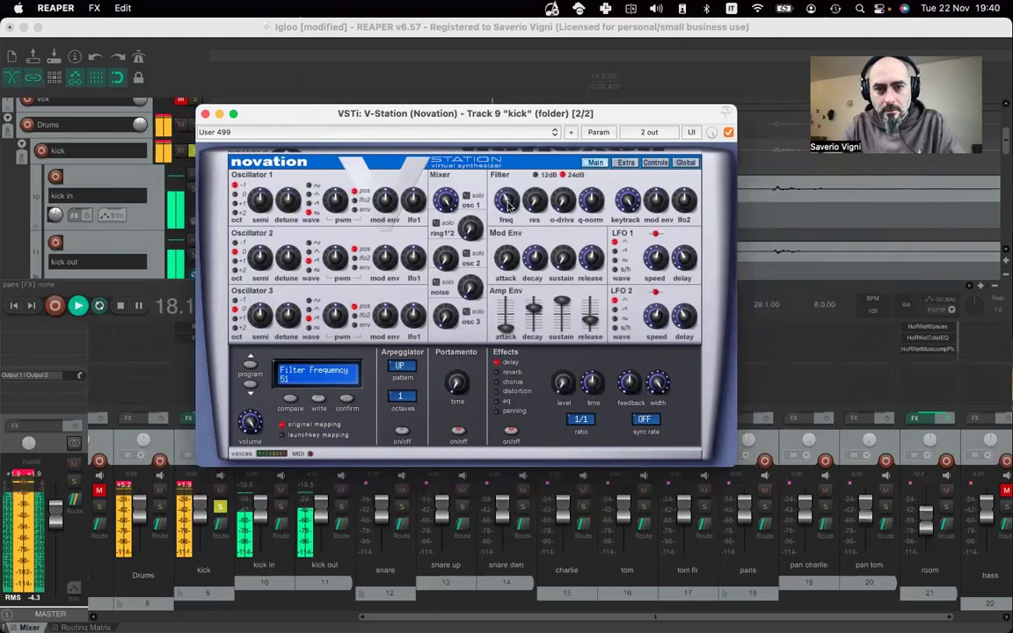
- Bring the amp envelope sustain down to its minimum and adjust the amp decay by ear
{"action": "left_click", "coordinate": [563, 305]}
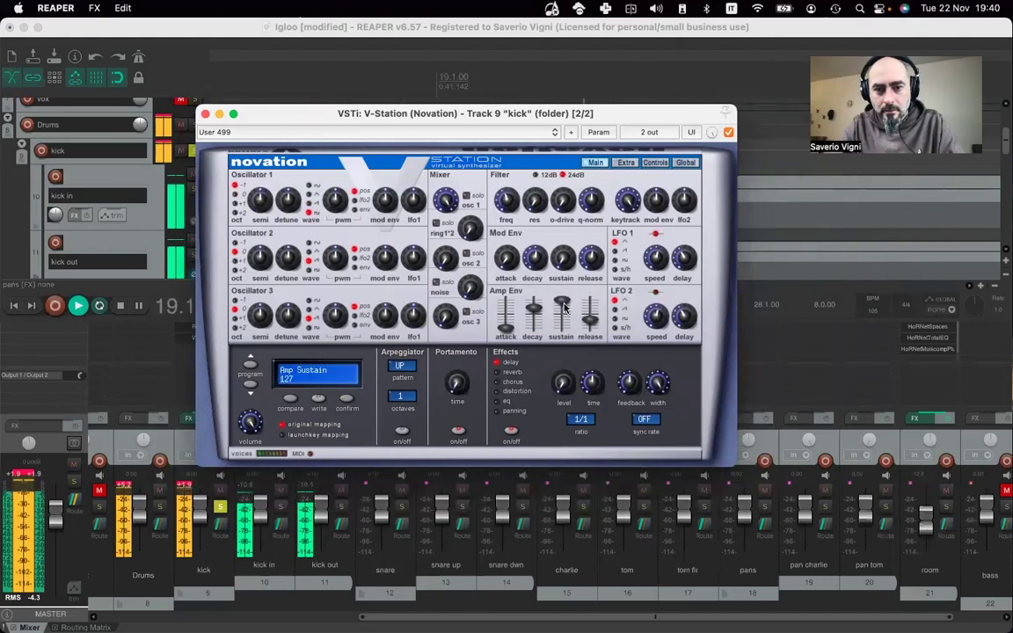
{"action": "left_click", "coordinate": [534, 307]}
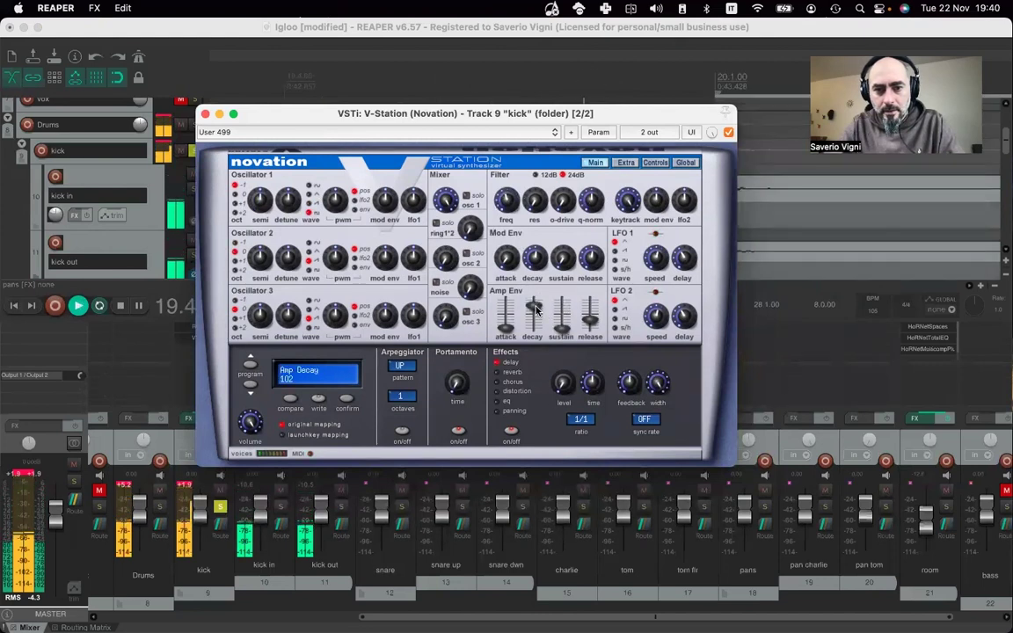
{"action": "left_click_drag", "start_coordinate": [536, 308], "coordinate": [534, 310]}
- Apply a positive mod envelope amount to the filter and set the filter overdrive to about 45
{"action": "left_click", "coordinate": [629, 204]}
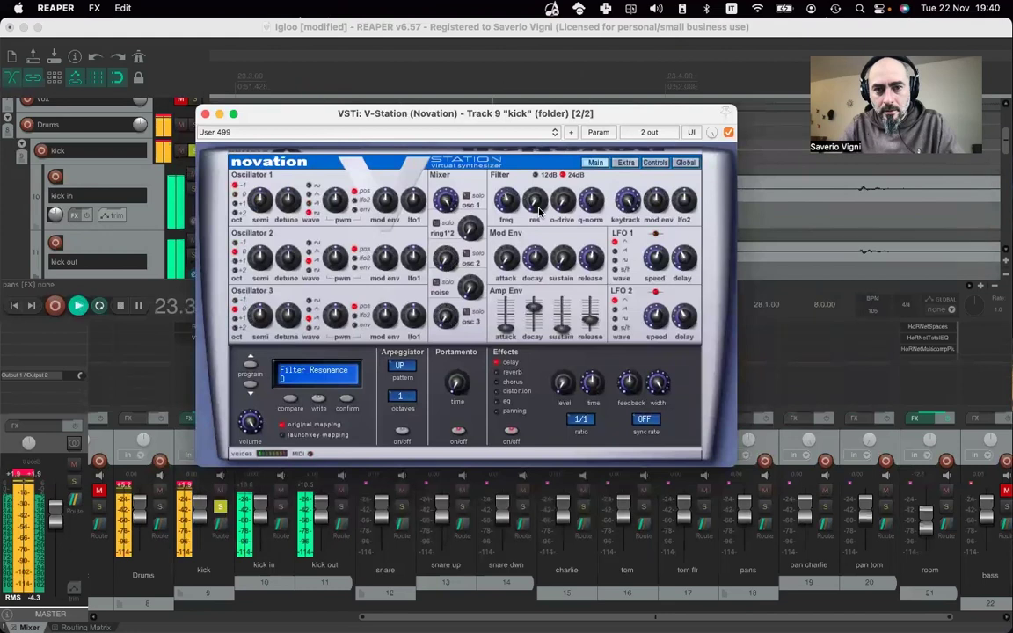
{"action": "left_click", "coordinate": [660, 204]}
{"action": "left_click", "coordinate": [644, 204]}
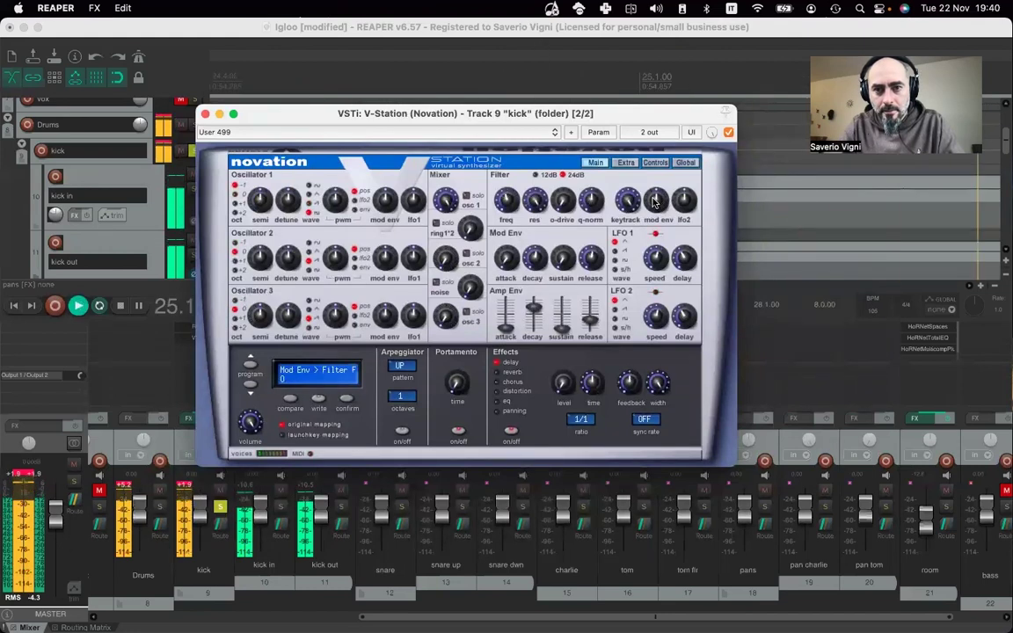
{"action": "left_click", "coordinate": [655, 204]}
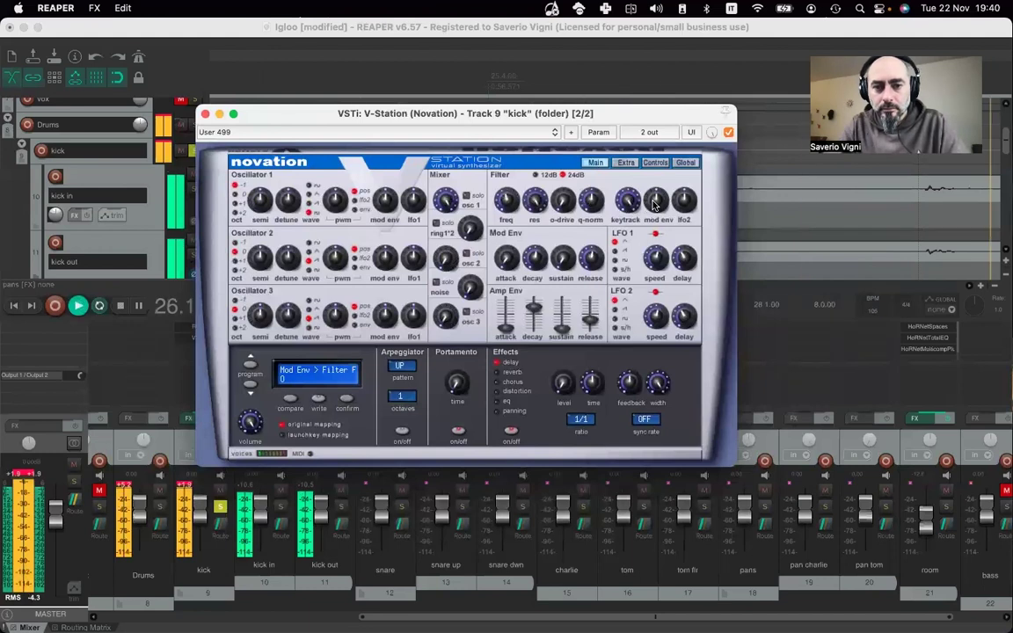
{"action": "left_click_drag", "start_coordinate": [653, 199], "coordinate": [653, 195]}
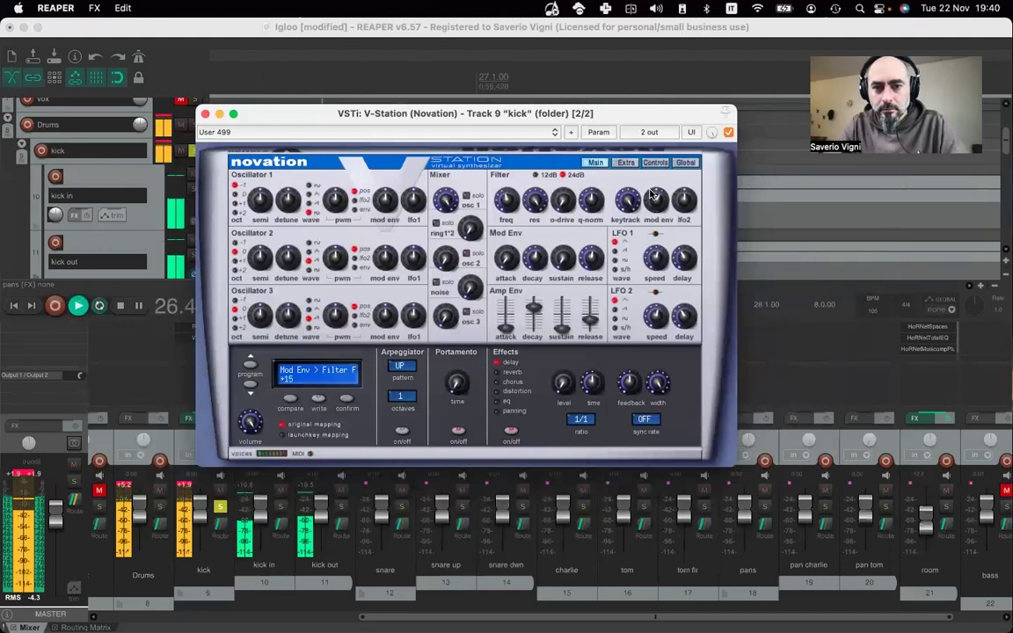
{"action": "left_click", "coordinate": [560, 205]}
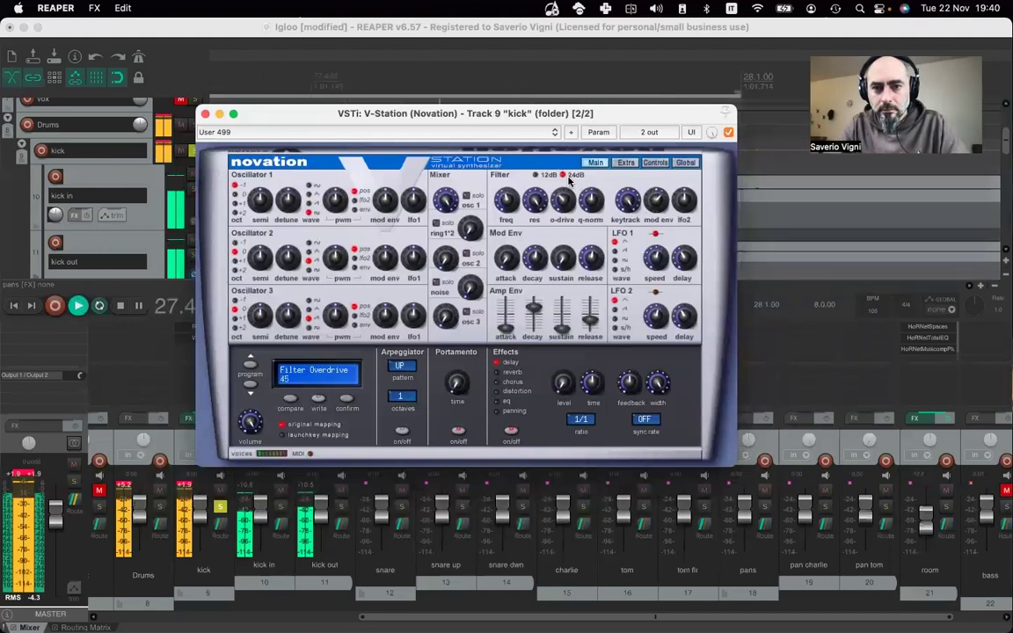
{"action": "left_click", "coordinate": [635, 203]}
{"action": "left_click_drag", "start_coordinate": [652, 197], "coordinate": [651, 200]}
- Adjust the mod envelope decay, lower the amp release to its minimum and set the amp decay to about 74
{"action": "left_click_drag", "start_coordinate": [533, 256], "coordinate": [531, 286]}
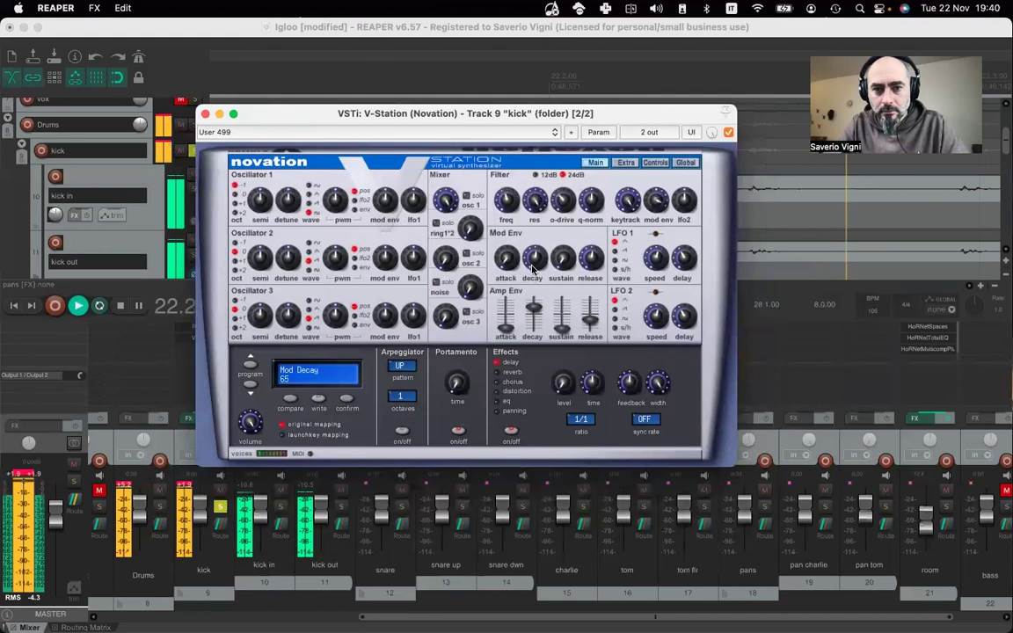
{"action": "left_click_drag", "start_coordinate": [590, 257], "coordinate": [584, 360]}
{"action": "left_click_drag", "start_coordinate": [533, 305], "coordinate": [532, 317]}
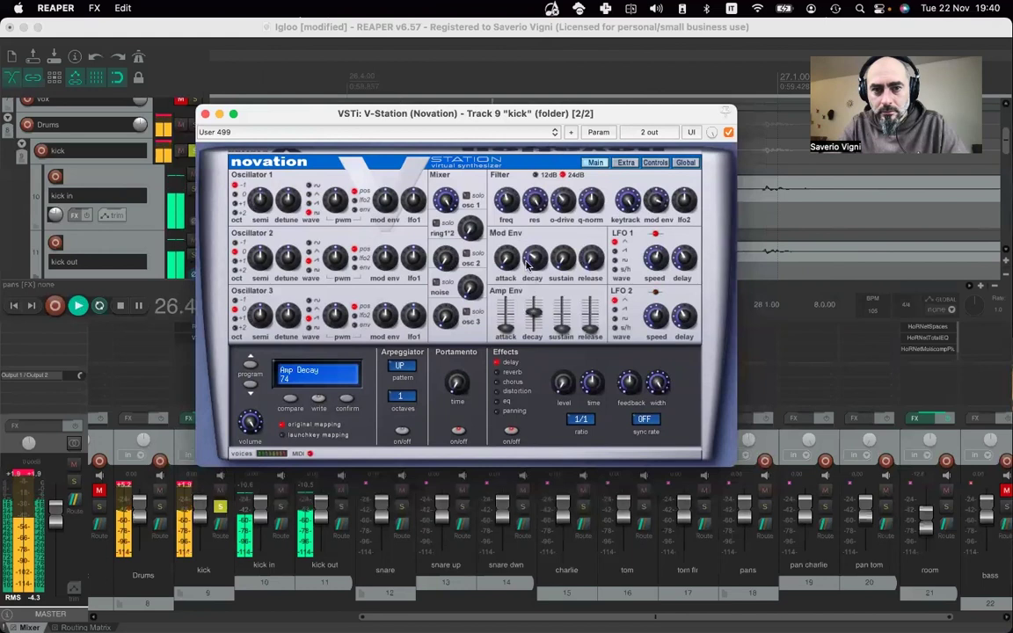
- Set the mod envelope's filter amount to +63 and lengthen the amp envelope decay to about 93
{"action": "left_click", "coordinate": [509, 207]}
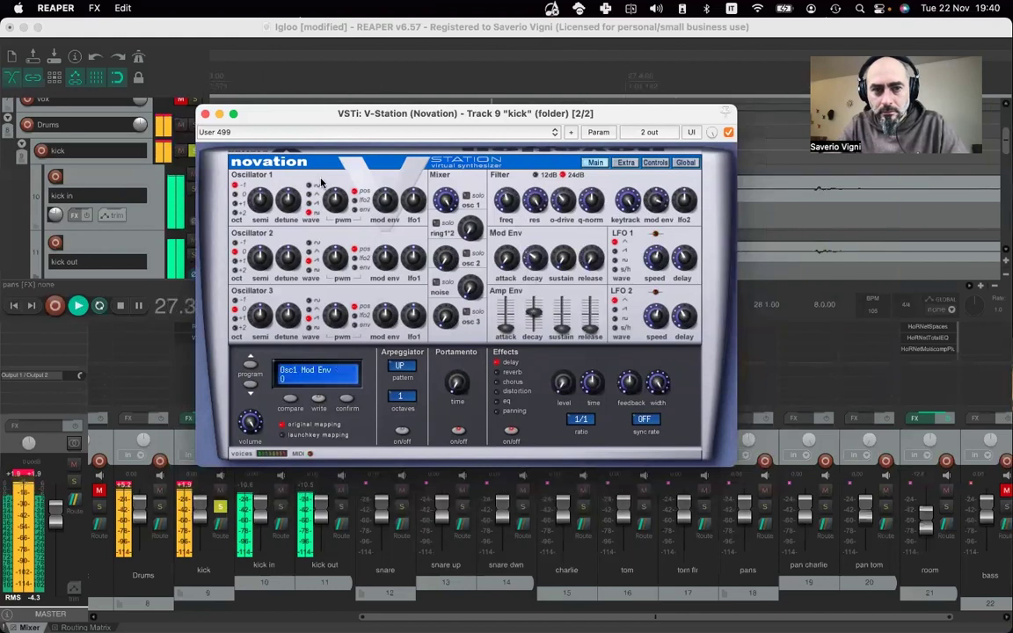
{"action": "left_click_drag", "start_coordinate": [506, 201], "coordinate": [500, 230]}
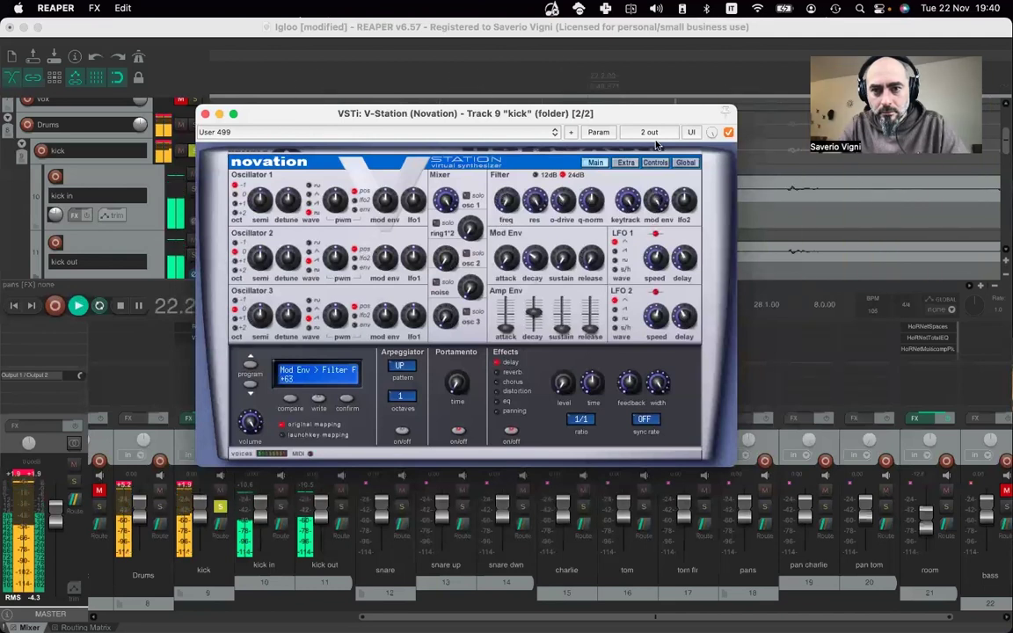
{"action": "left_click_drag", "start_coordinate": [537, 257], "coordinate": [539, 252]}
{"action": "scroll", "coordinate": [530, 308], "scroll_direction": "up", "scroll_amount": 5}
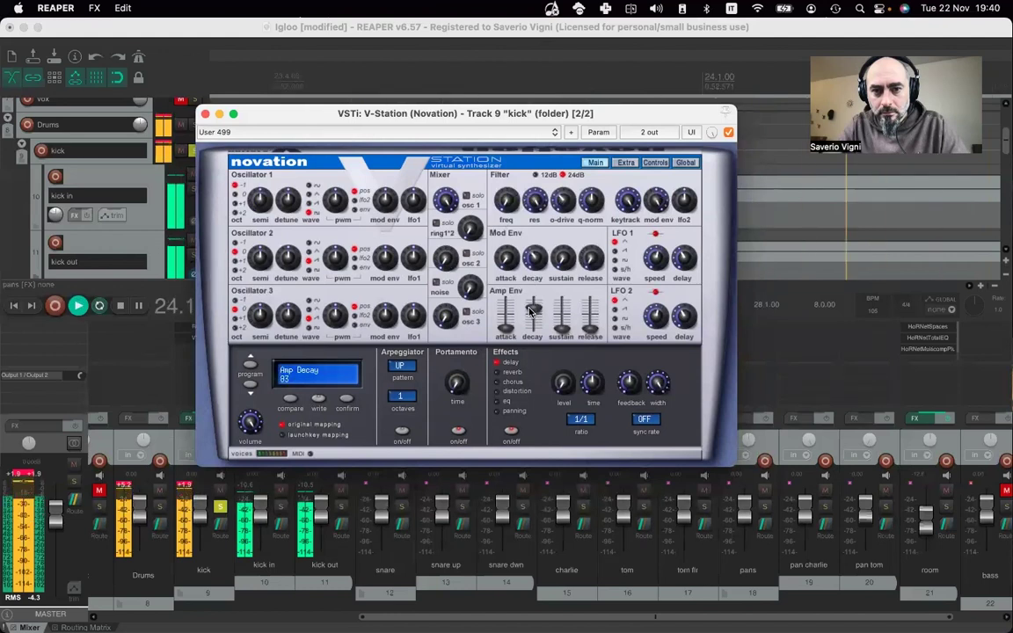
{"action": "scroll", "coordinate": [530, 309], "scroll_direction": "down", "scroll_amount": 1}
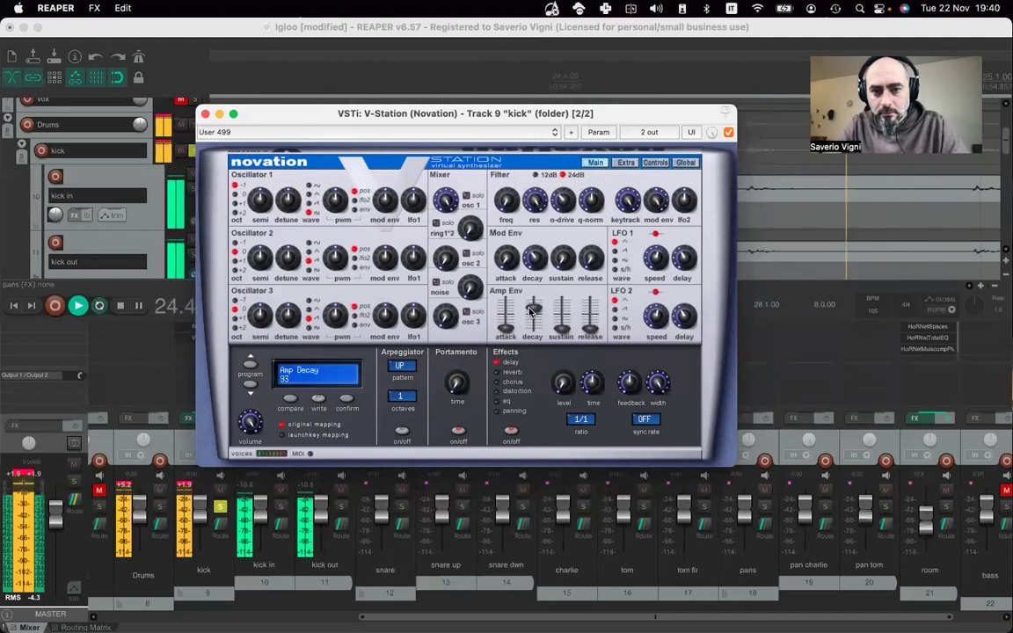
{"action": "scroll", "coordinate": [533, 199], "scroll_direction": "up", "scroll_amount": 5}
- Sweep the filter frequency from a low value up to 37 and raise the filter resonance to 127
{"action": "scroll", "coordinate": [507, 195], "scroll_direction": "down", "scroll_amount": 10}
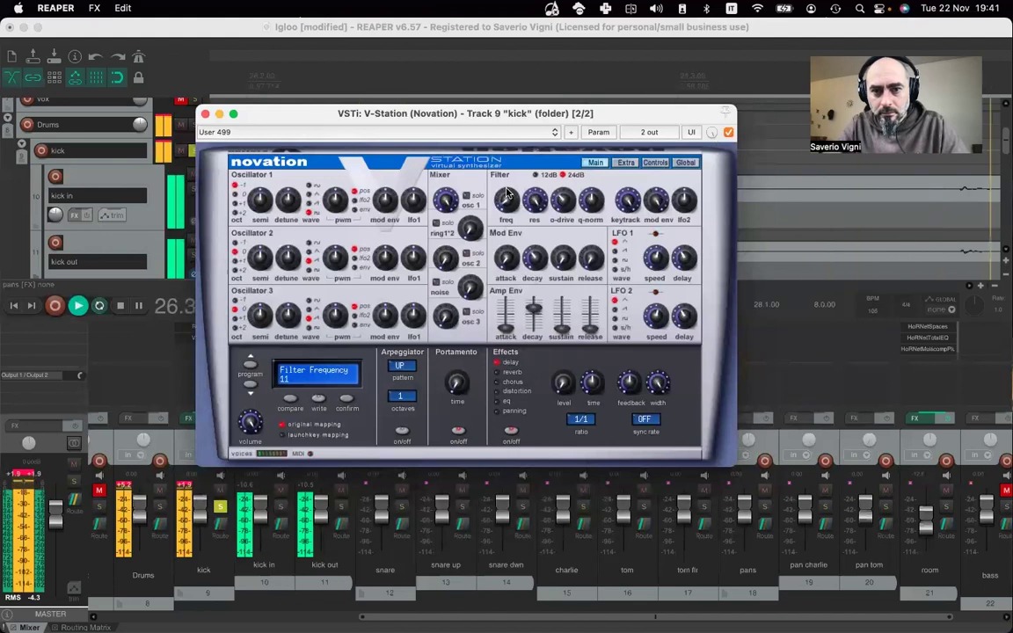
{"action": "scroll", "coordinate": [506, 194], "scroll_direction": "up", "scroll_amount": 2}
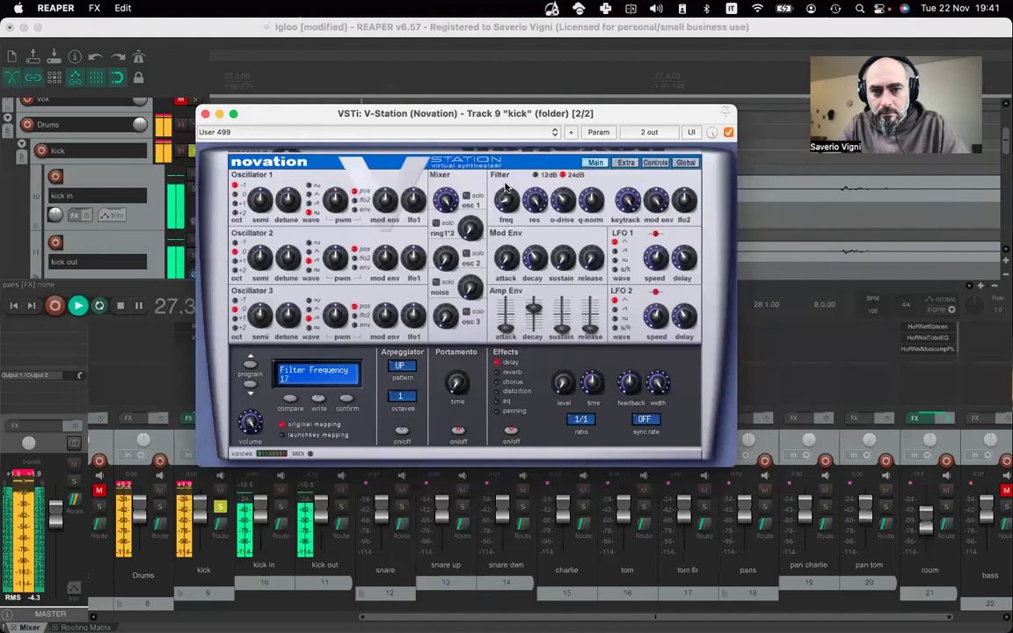
{"action": "scroll", "coordinate": [505, 182], "scroll_direction": "up", "scroll_amount": 5}
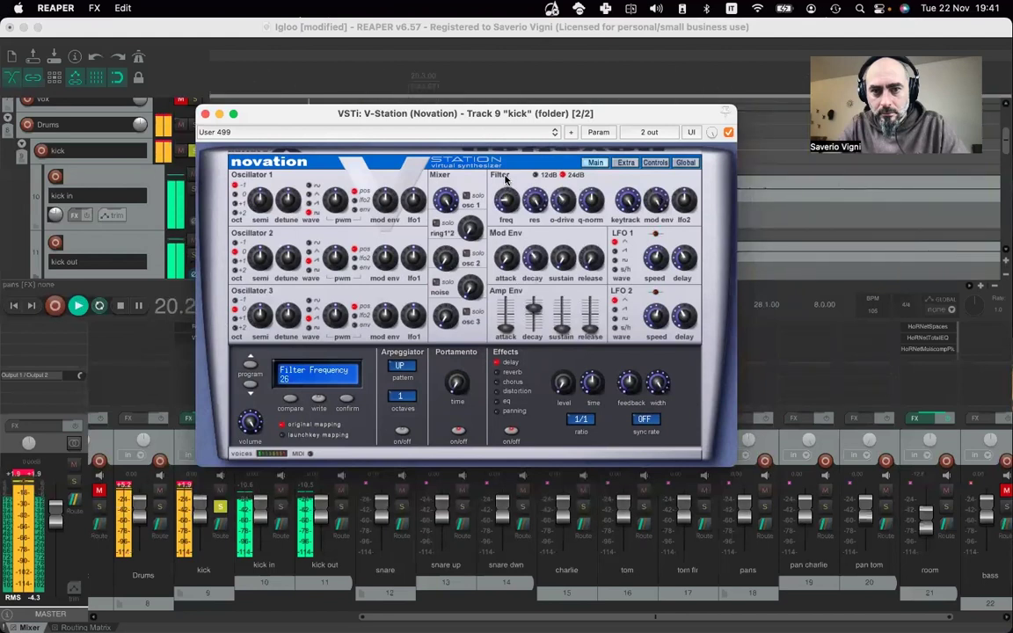
{"action": "scroll", "coordinate": [504, 199], "scroll_direction": "up", "scroll_amount": 1}
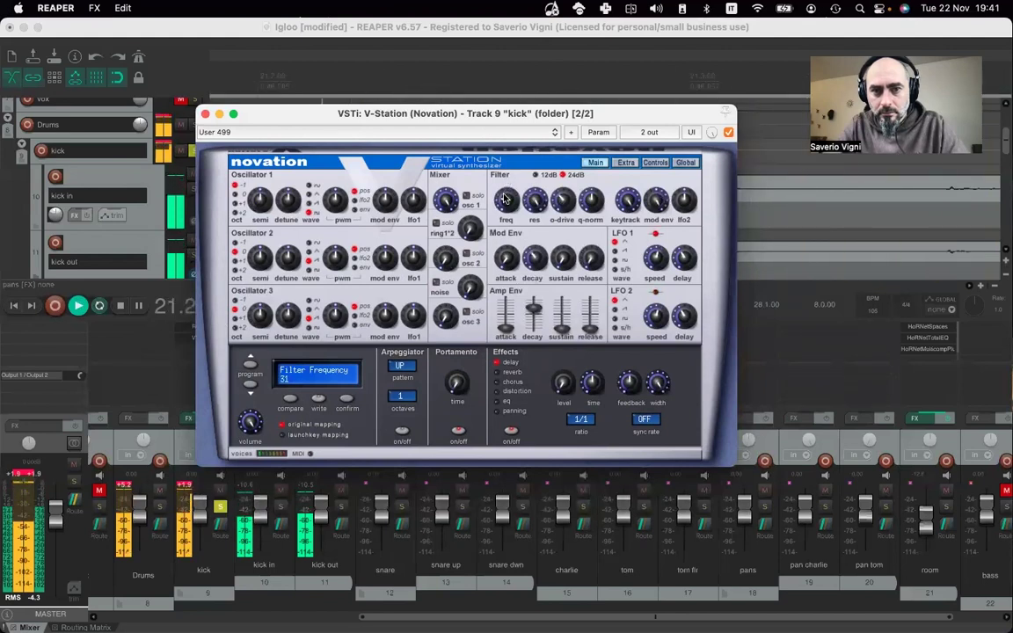
{"action": "scroll", "coordinate": [505, 200], "scroll_direction": "up", "scroll_amount": 2}
{"action": "scroll", "coordinate": [504, 197], "scroll_direction": "up", "scroll_amount": 2}
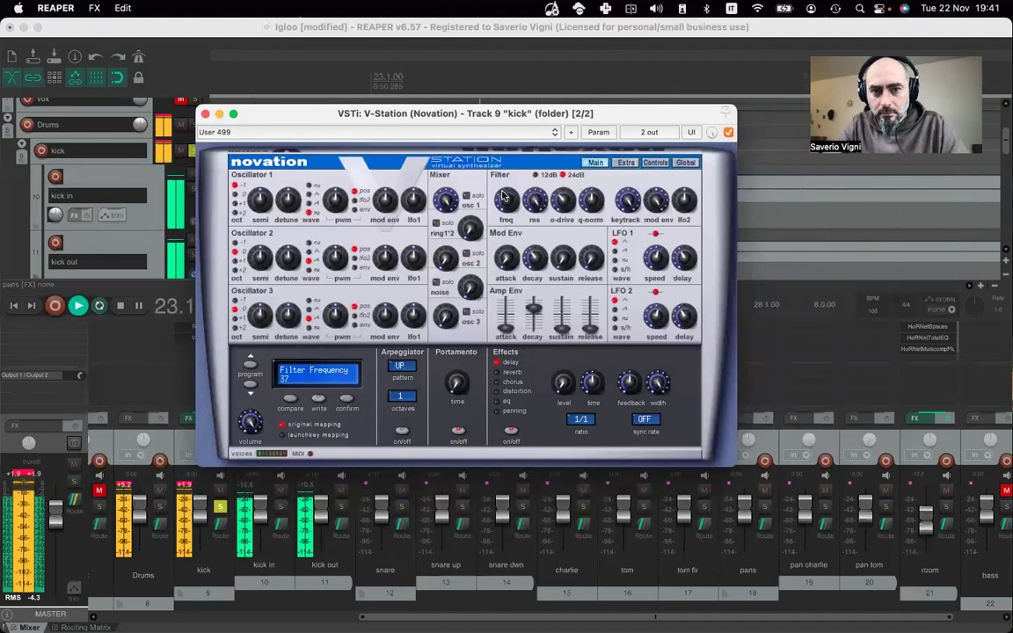
{"action": "left_click_drag", "start_coordinate": [534, 201], "coordinate": [569, 202]}
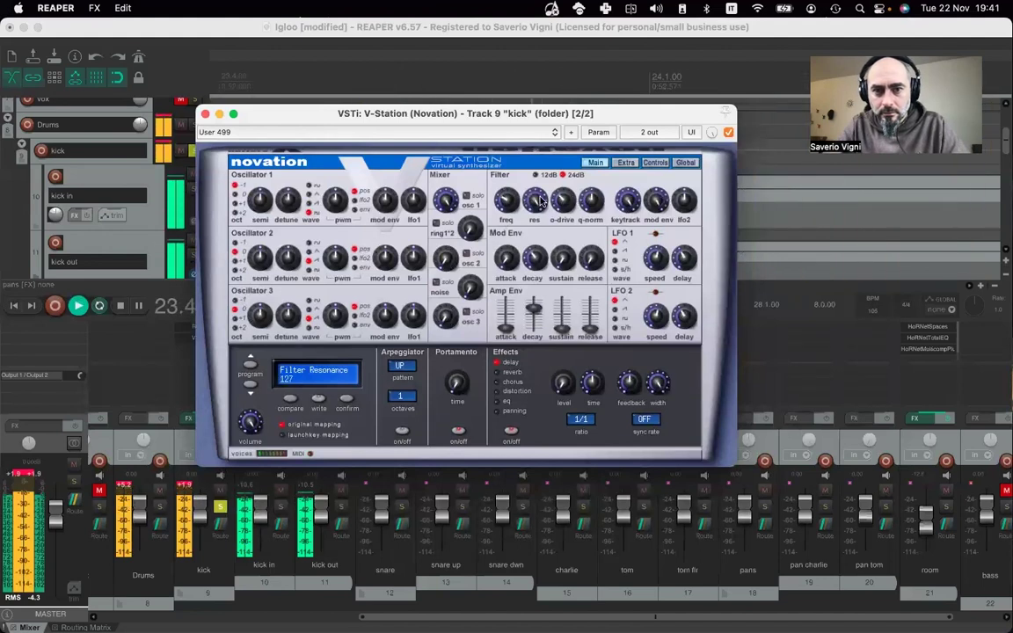
- Shorten the amp envelope decay to about 77 and close the V-Station window
{"action": "left_click", "coordinate": [533, 307]}
{"action": "left_click_drag", "start_coordinate": [534, 307], "coordinate": [531, 313]}
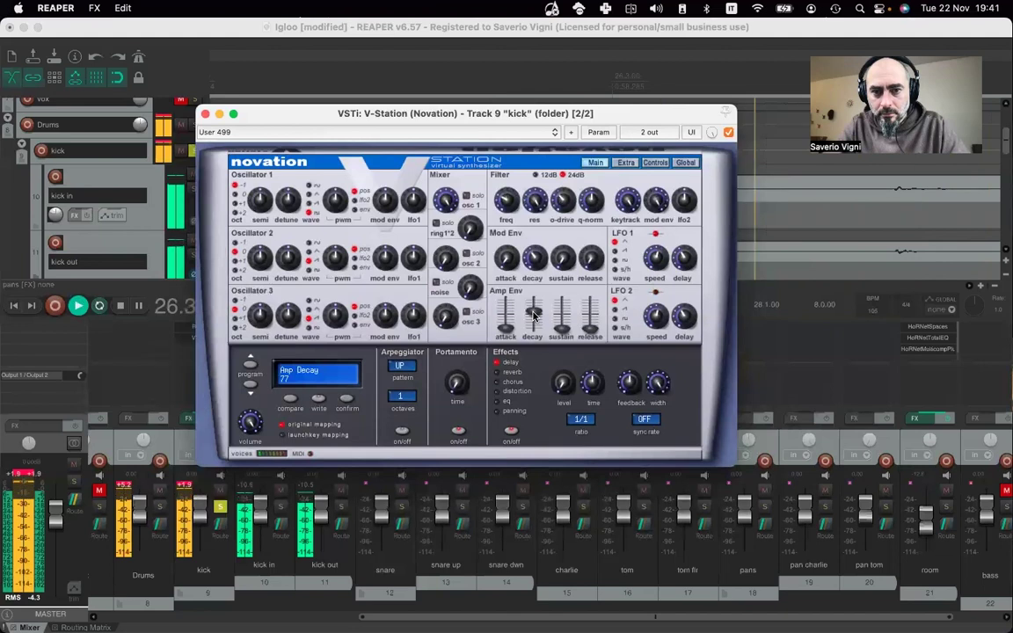
{"action": "left_click", "coordinate": [511, 312]}
{"action": "left_click", "coordinate": [533, 314]}
{"action": "left_click_drag", "start_coordinate": [533, 316], "coordinate": [534, 314]}
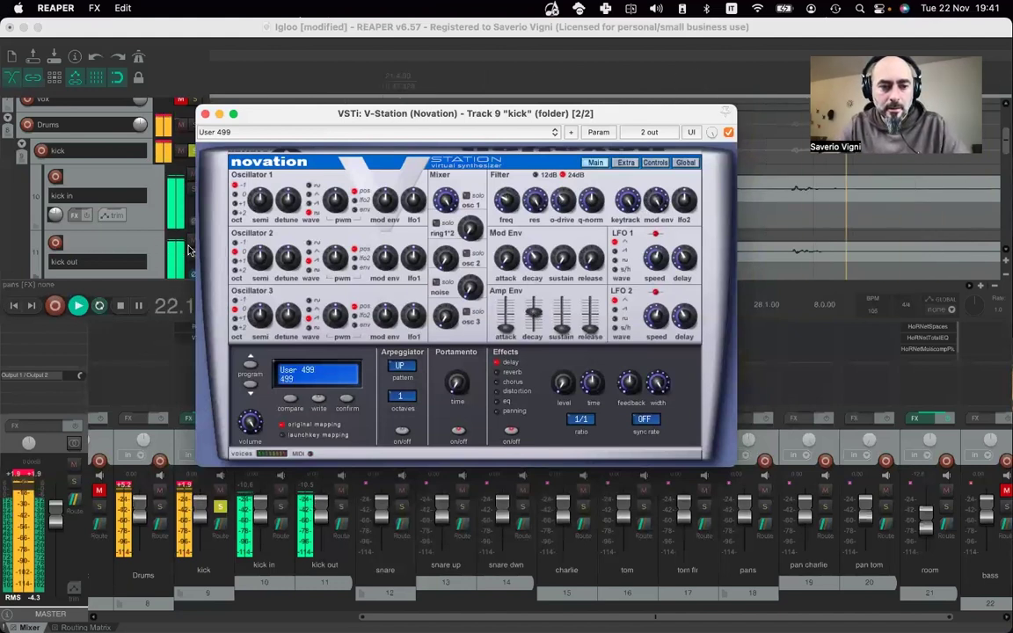
{"action": "left_click", "coordinate": [205, 114]}
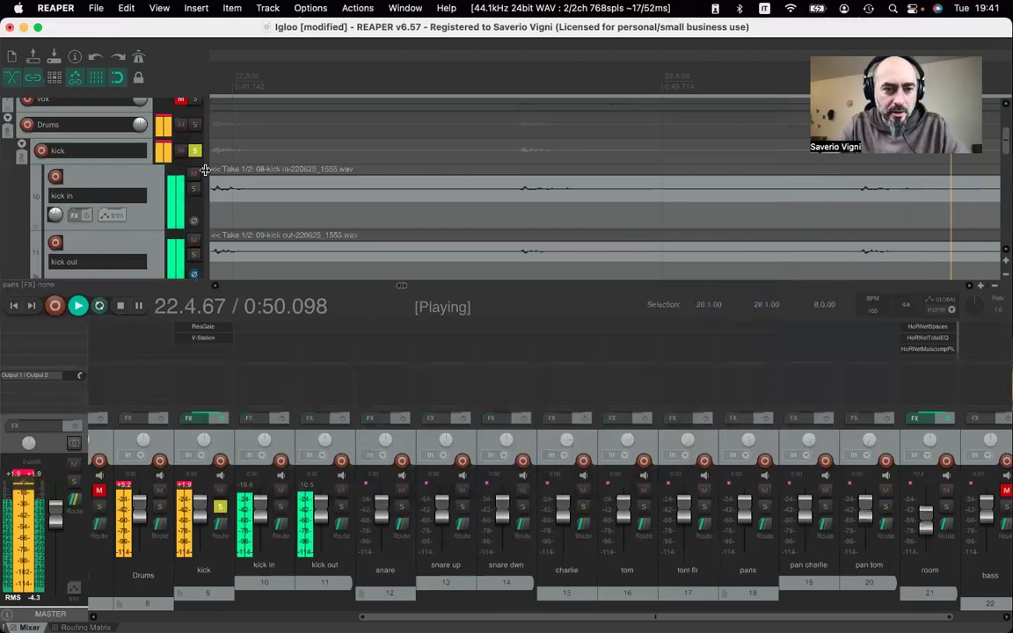
- Open the kick track's ReaGate, set its hold to 3 ms and raise the threshold to about -9.1 dB
{"action": "left_click", "coordinate": [202, 326]}
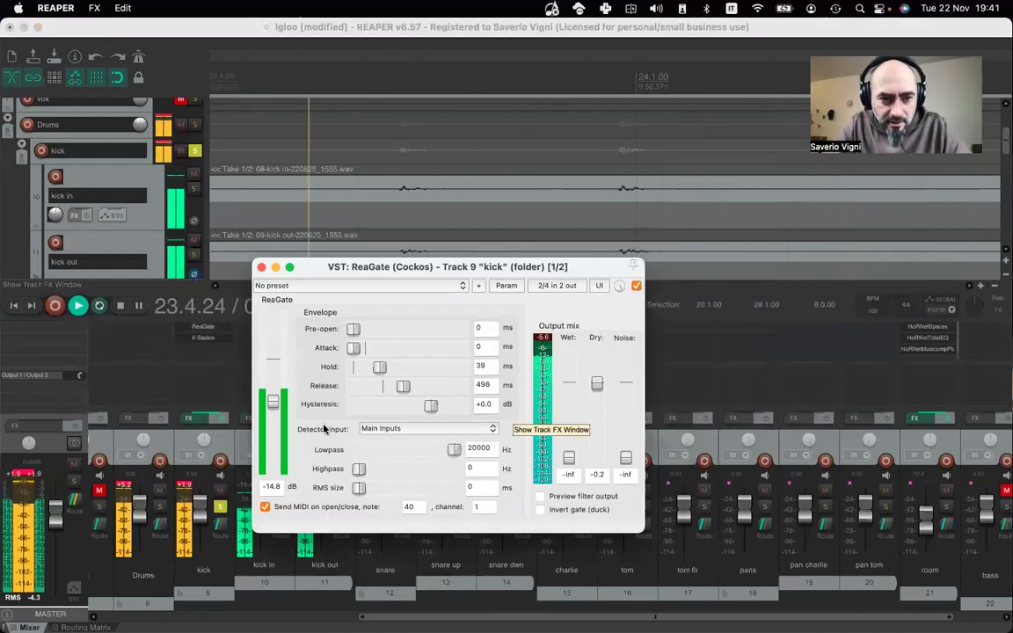
{"action": "mouse_move", "coordinate": [272, 404]}
{"action": "left_mouse_down"}
{"action": "mouse_move", "coordinate": [274, 413]}
{"action": "mouse_move", "coordinate": [274, 382]}
{"action": "mouse_move", "coordinate": [275, 391]}
{"action": "left_mouse_up"}
{"action": "left_click_drag", "start_coordinate": [379, 367], "coordinate": [360, 366]}
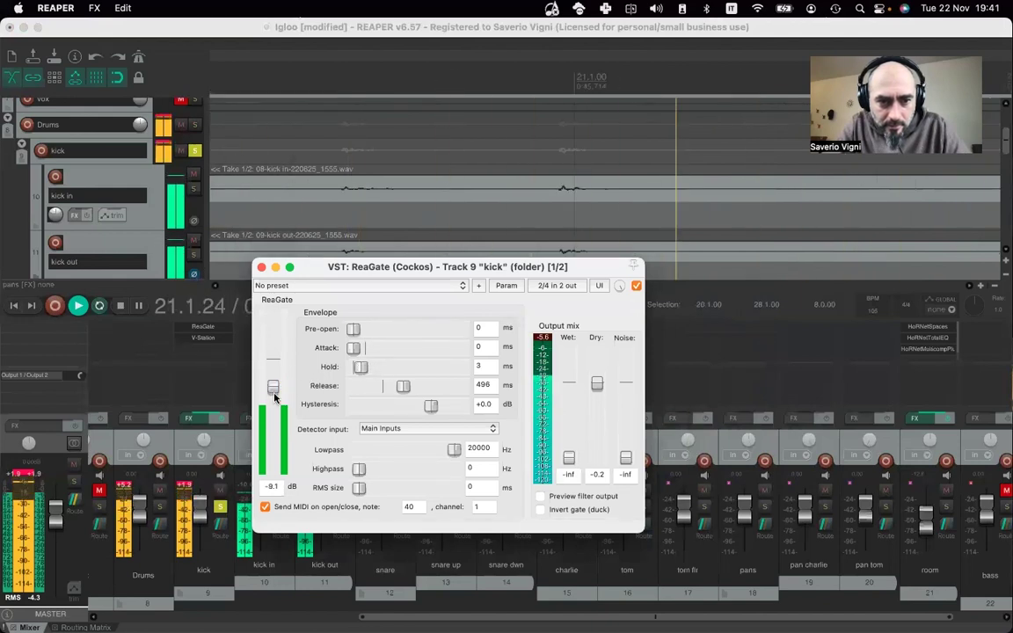
{"action": "left_click_drag", "start_coordinate": [273, 388], "coordinate": [273, 393]}
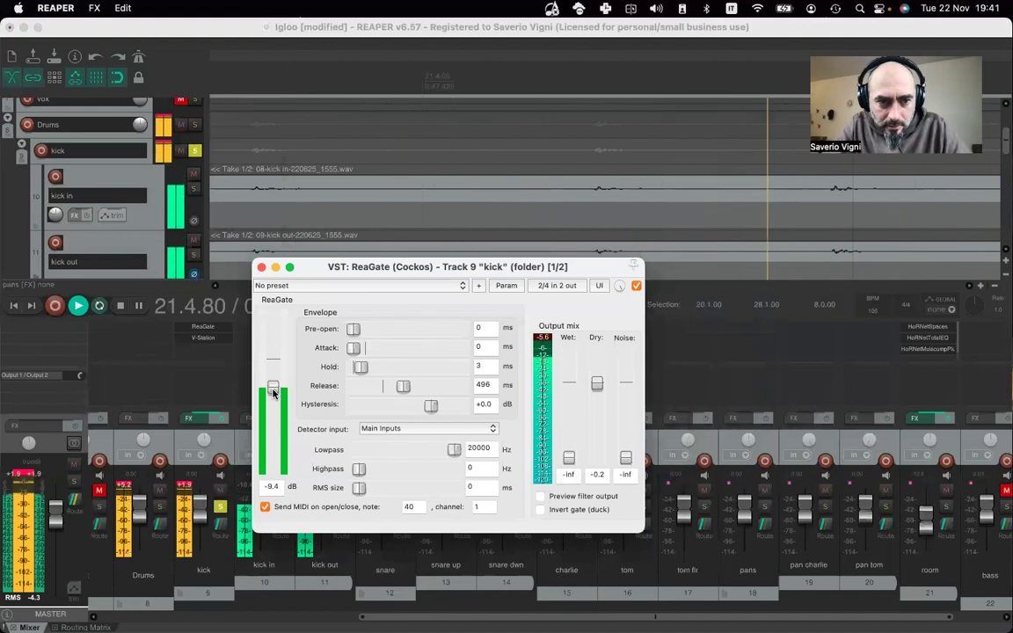
{"action": "scroll", "coordinate": [272, 390], "scroll_direction": "up", "scroll_amount": 1}
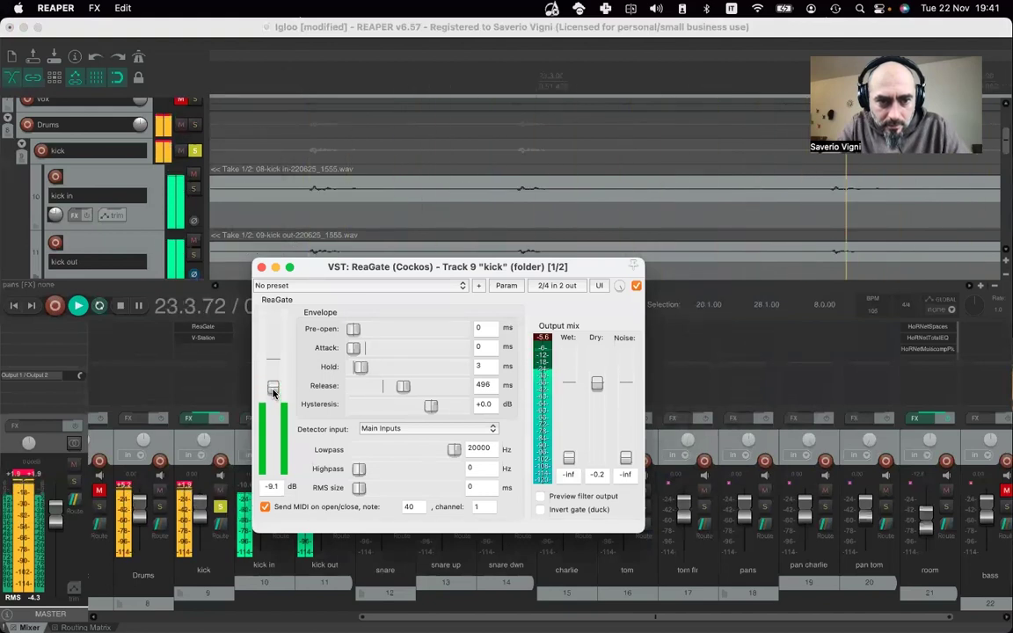
- Shorten ReaGate's release to 90 ms and fine-tune its threshold to -8.4 dB
{"action": "left_click_drag", "start_coordinate": [273, 389], "coordinate": [273, 384]}
{"action": "left_click_drag", "start_coordinate": [403, 386], "coordinate": [384, 387]}
{"action": "left_click_drag", "start_coordinate": [271, 385], "coordinate": [271, 387]}
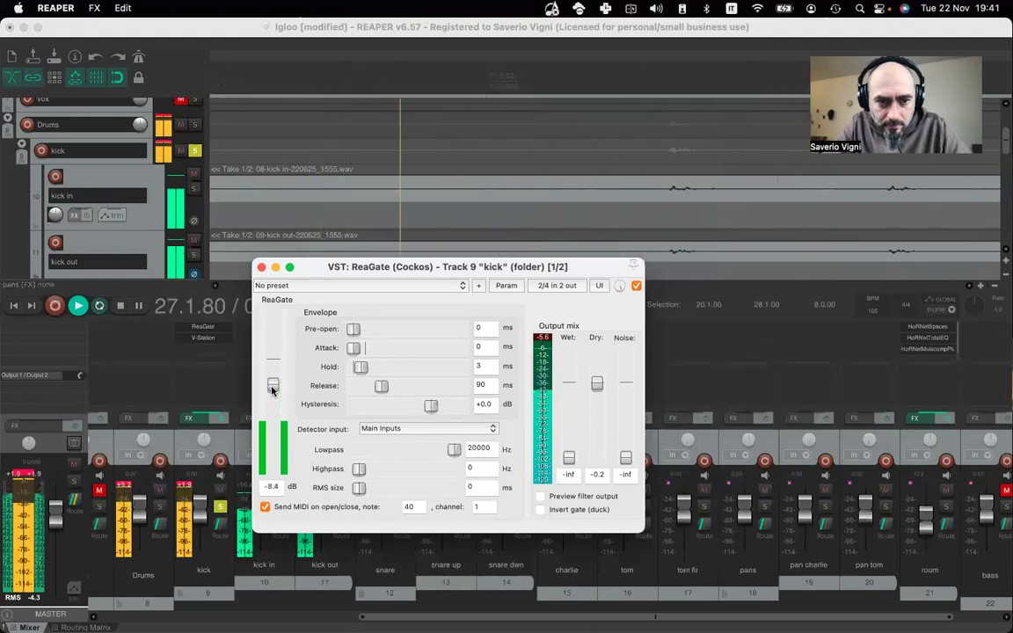
- Reopen V-Station on the kick track, lengthen the amp decay slightly and set the amp release to about 43
{"action": "left_click", "coordinate": [205, 341]}
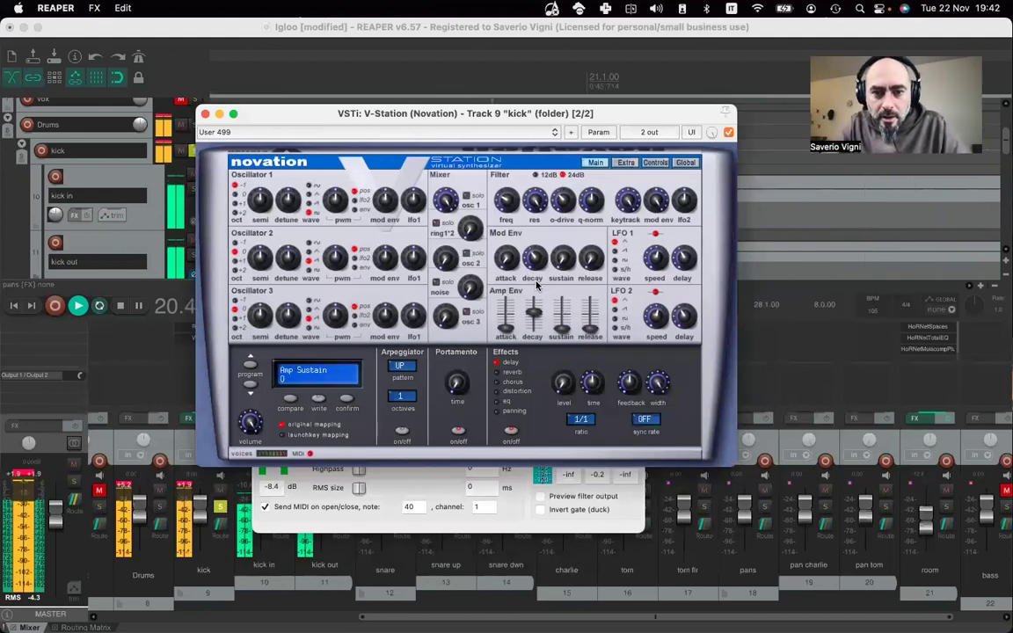
{"action": "left_click", "coordinate": [531, 311]}
{"action": "left_click", "coordinate": [587, 323]}
{"action": "left_click_drag", "start_coordinate": [587, 326], "coordinate": [586, 323]}
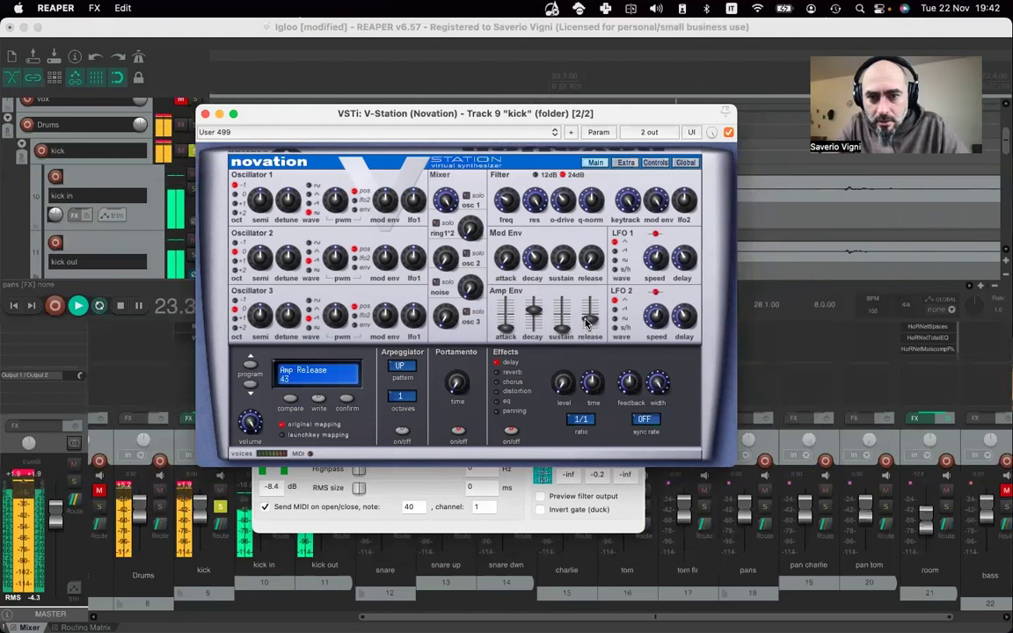
- Fine-tune the mod envelope decay and set the amp envelope decay to 87
{"action": "left_click", "coordinate": [537, 258]}
{"action": "left_click_drag", "start_coordinate": [537, 257], "coordinate": [537, 256]}
{"action": "left_click_drag", "start_coordinate": [531, 313], "coordinate": [531, 310]}
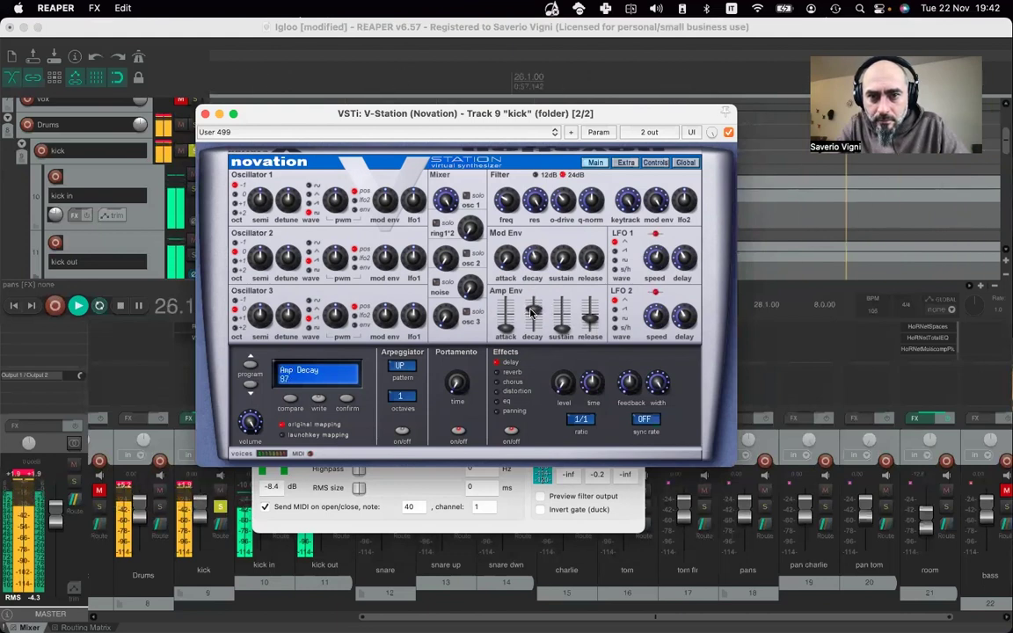
- Reduce the filter resonance to 78 and set the filter frequency to 43
{"action": "left_click_drag", "start_coordinate": [534, 217], "coordinate": [530, 239]}
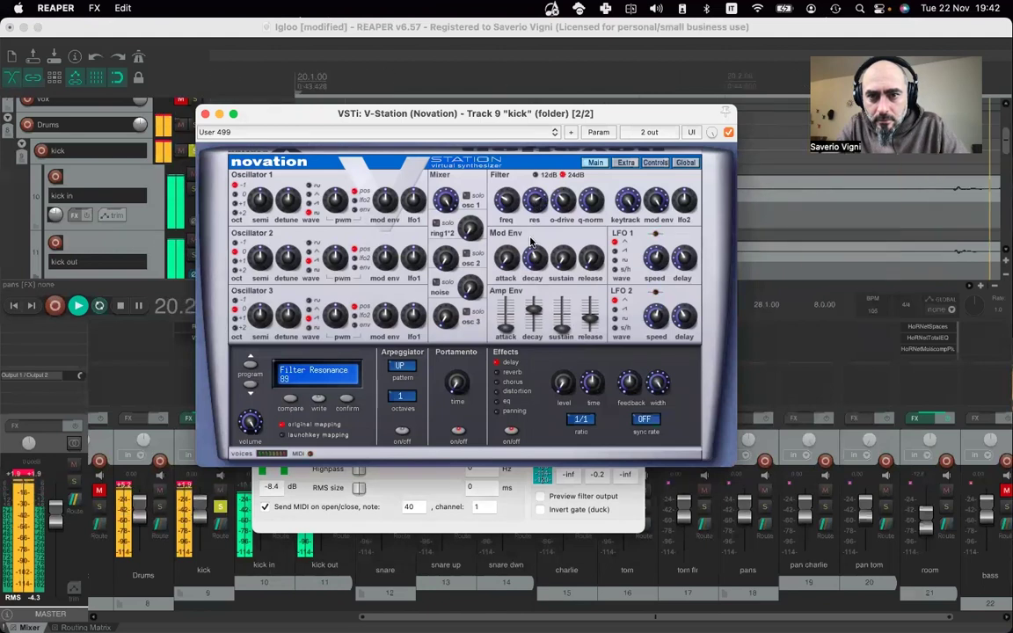
{"action": "left_click_drag", "start_coordinate": [530, 240], "coordinate": [529, 253]}
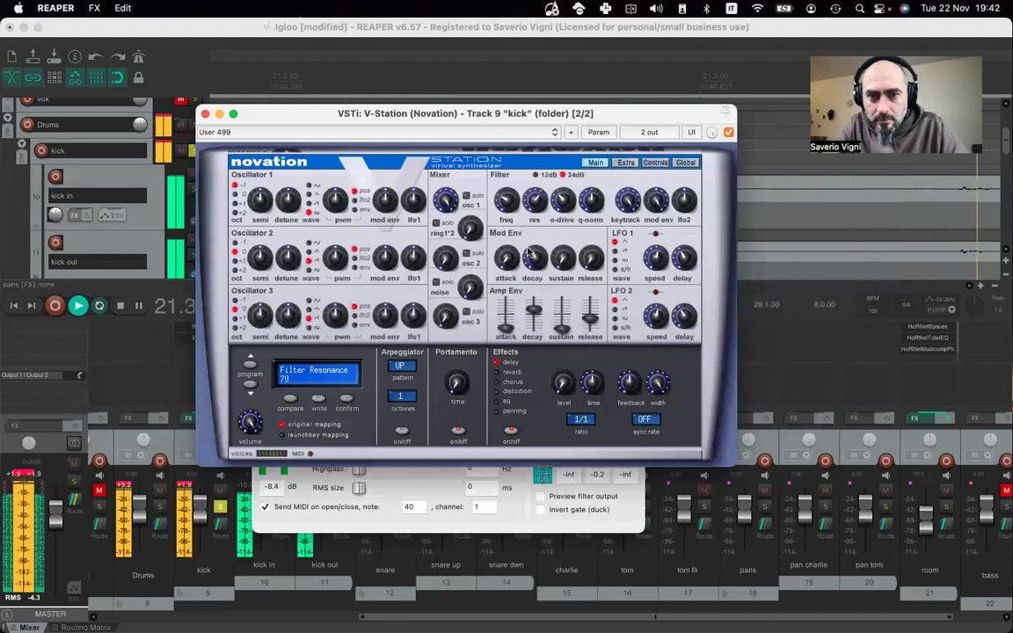
{"action": "left_click_drag", "start_coordinate": [507, 201], "coordinate": [507, 202]}
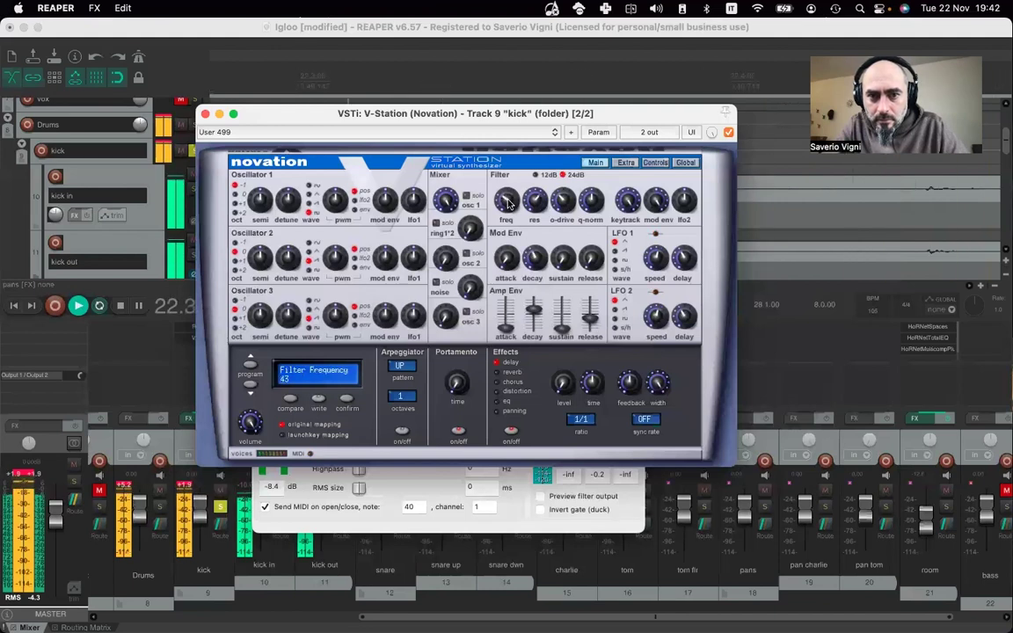
- Lengthen the amp envelope decay to 102
{"action": "left_click_drag", "start_coordinate": [560, 313], "coordinate": [534, 309]}
{"action": "left_click", "coordinate": [534, 305]}
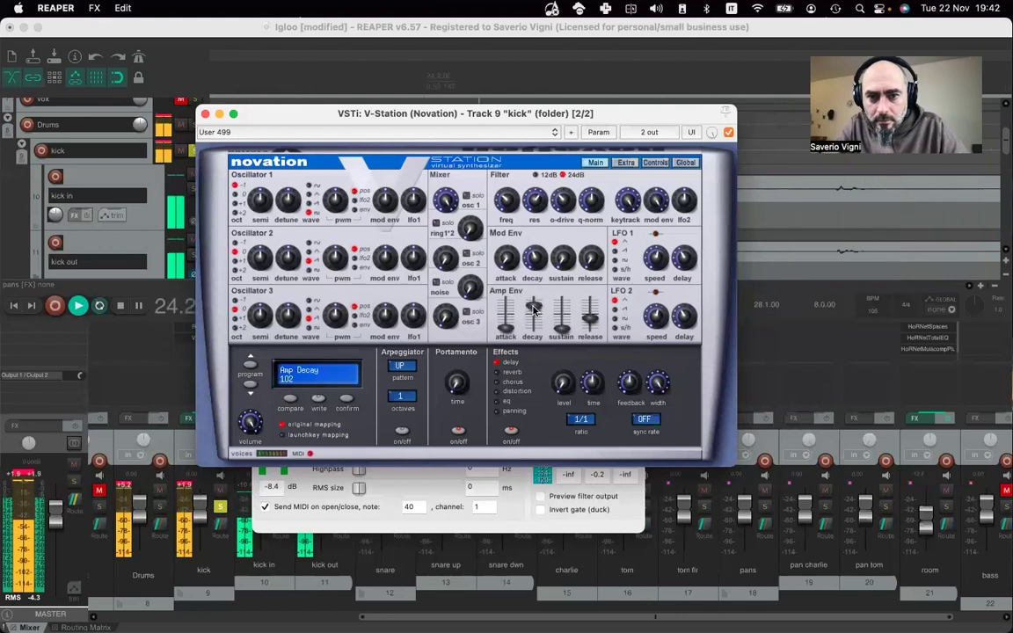
- Set V-Station's amp envelope release to 59
{"action": "left_click_drag", "start_coordinate": [650, 221], "coordinate": [615, 246]}
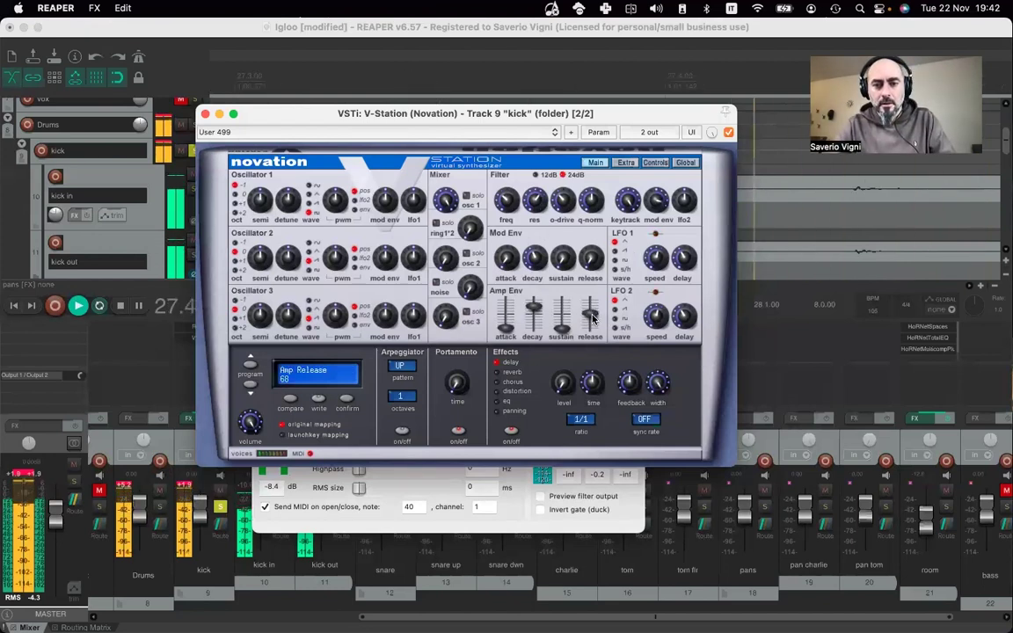
{"action": "left_click_drag", "start_coordinate": [591, 318], "coordinate": [594, 322]}
{"action": "scroll", "coordinate": [592, 319], "scroll_direction": "up", "scroll_amount": 3}
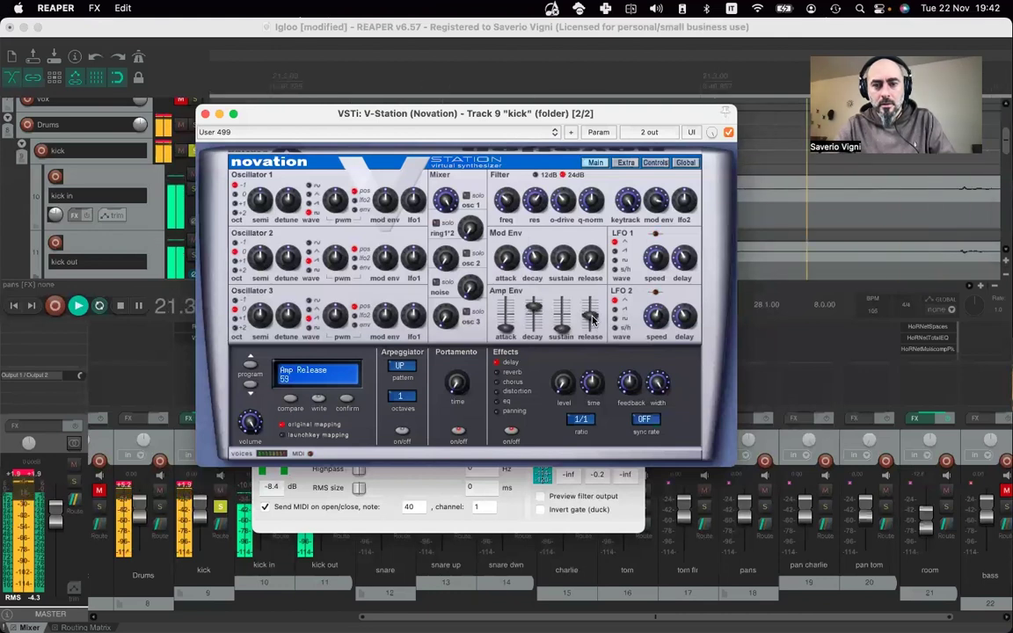
- Compare the kick with V-Station bypassed and re-enabled, and lower the synth's wet mix
{"action": "left_click", "coordinate": [728, 132]}
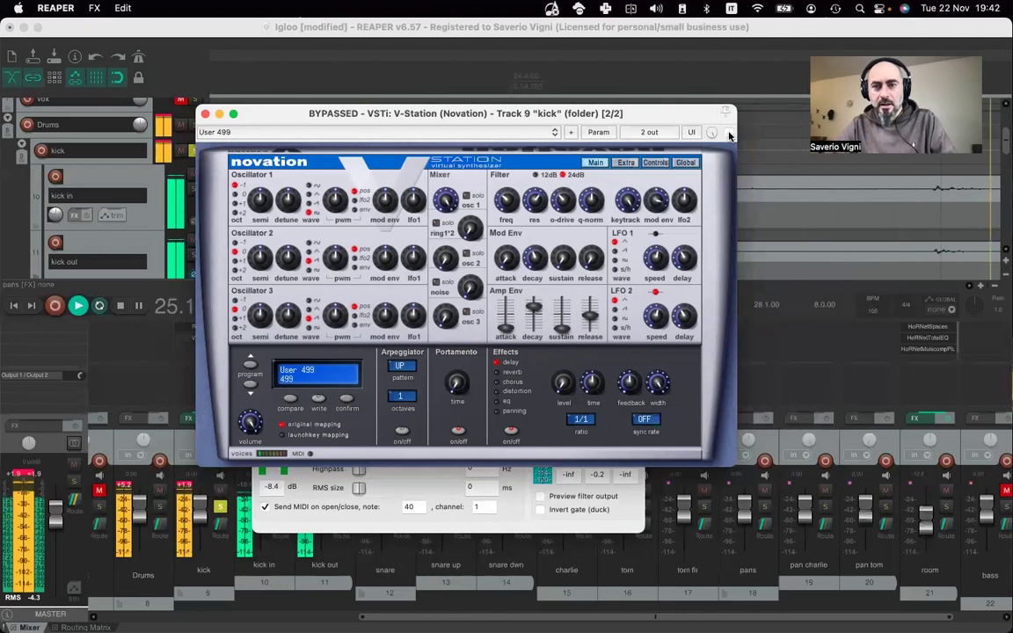
{"action": "left_click", "coordinate": [729, 132]}
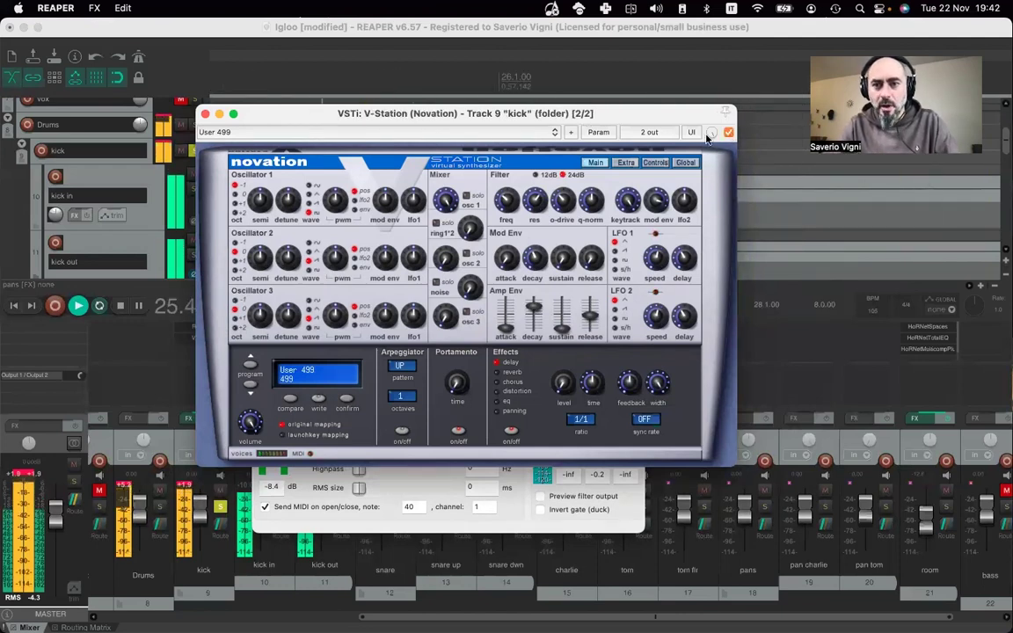
{"action": "left_click_drag", "start_coordinate": [710, 132], "coordinate": [710, 146]}
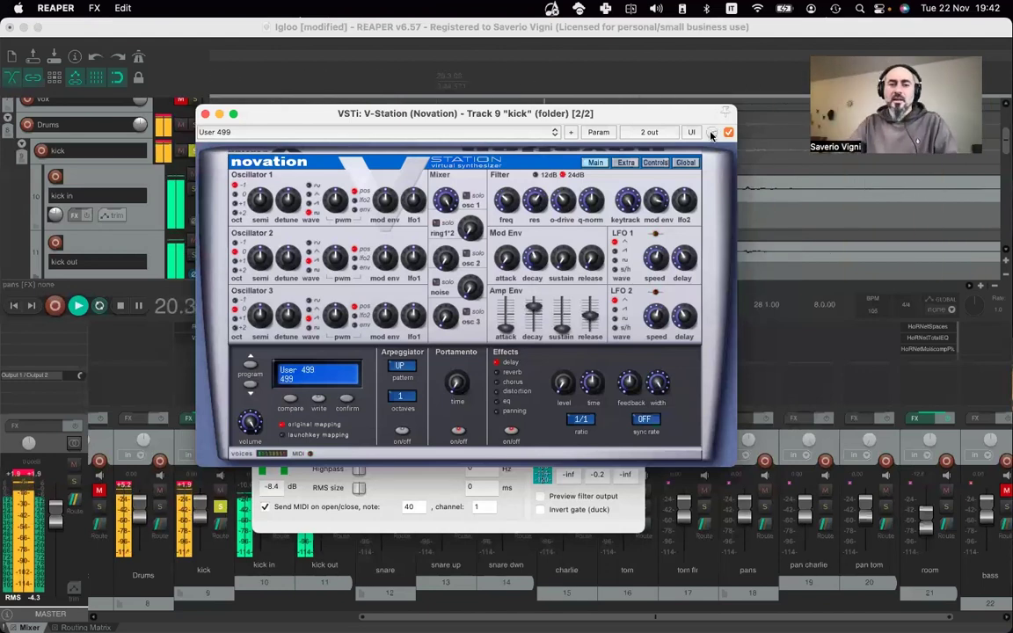
{"action": "left_click_drag", "start_coordinate": [711, 135], "coordinate": [711, 133]}
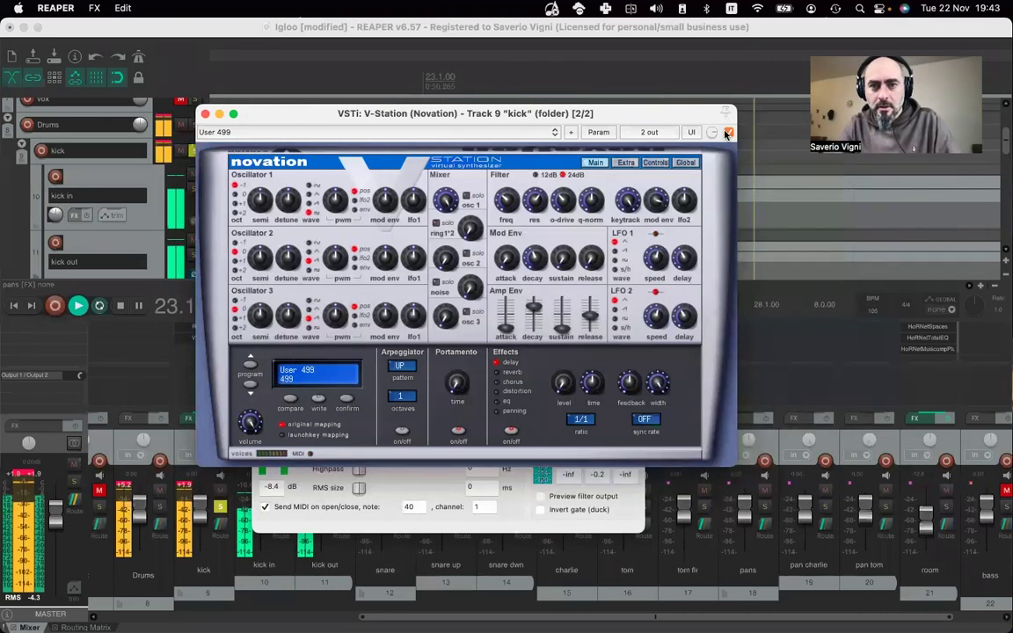
- Close the V-Station and ReaGate windows and stop playback
{"action": "left_click", "coordinate": [205, 114]}
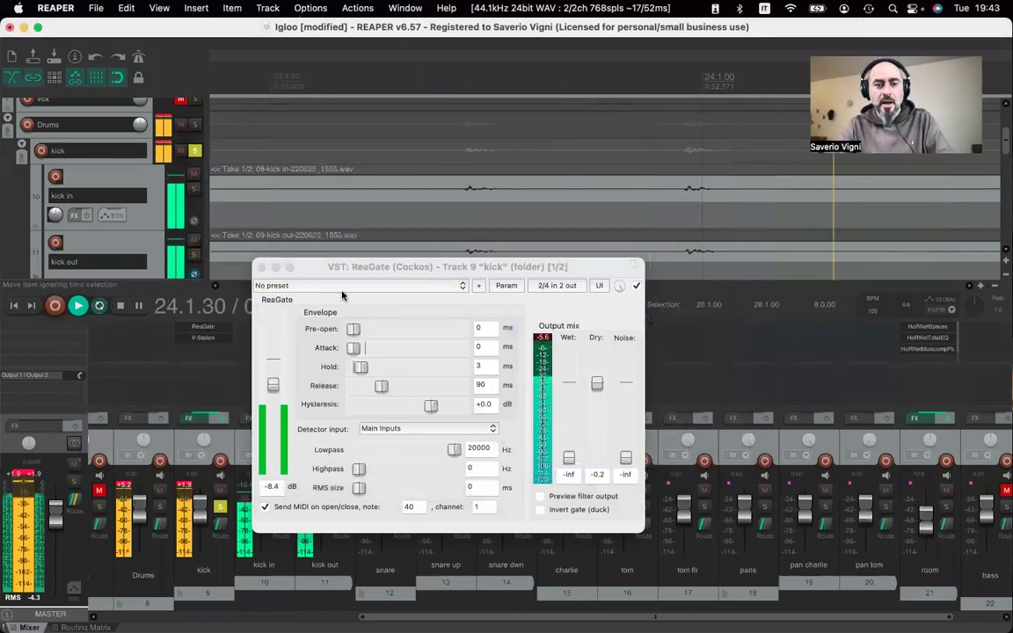
{"action": "left_click", "coordinate": [261, 269]}
{"action": "key", "text": "space"}
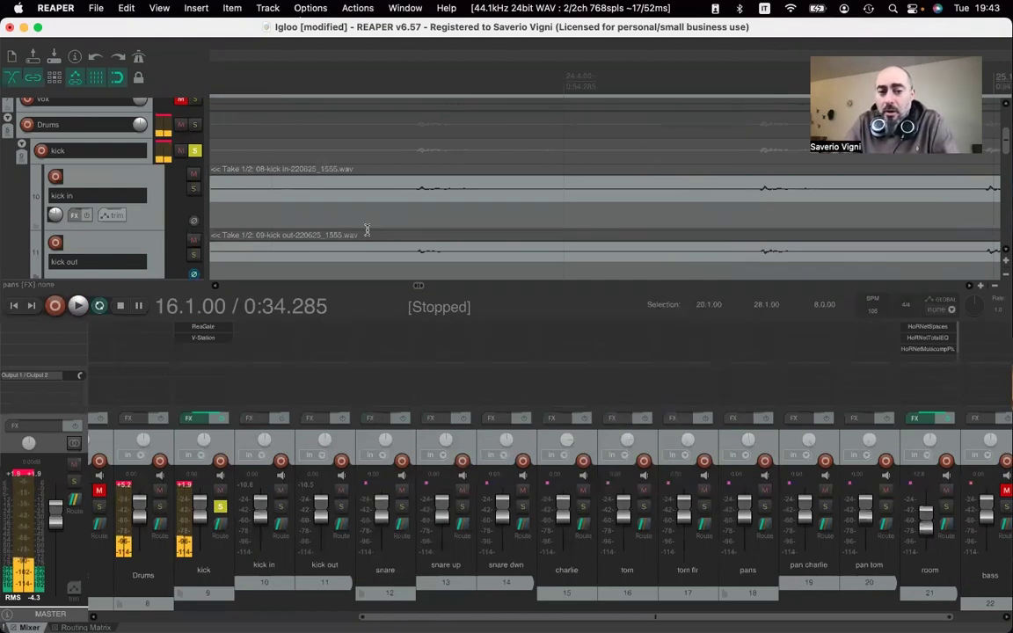
{"action": "scroll", "coordinate": [367, 231], "scroll_direction": "up", "scroll_amount": 3}
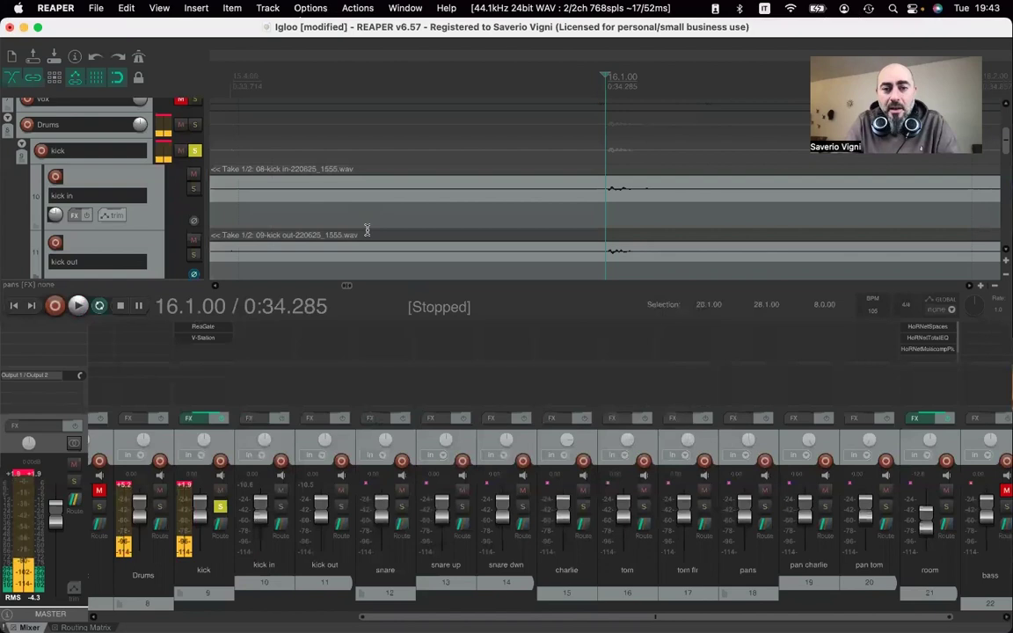
{"action": "scroll", "coordinate": [367, 230], "scroll_direction": "down", "scroll_amount": 3}
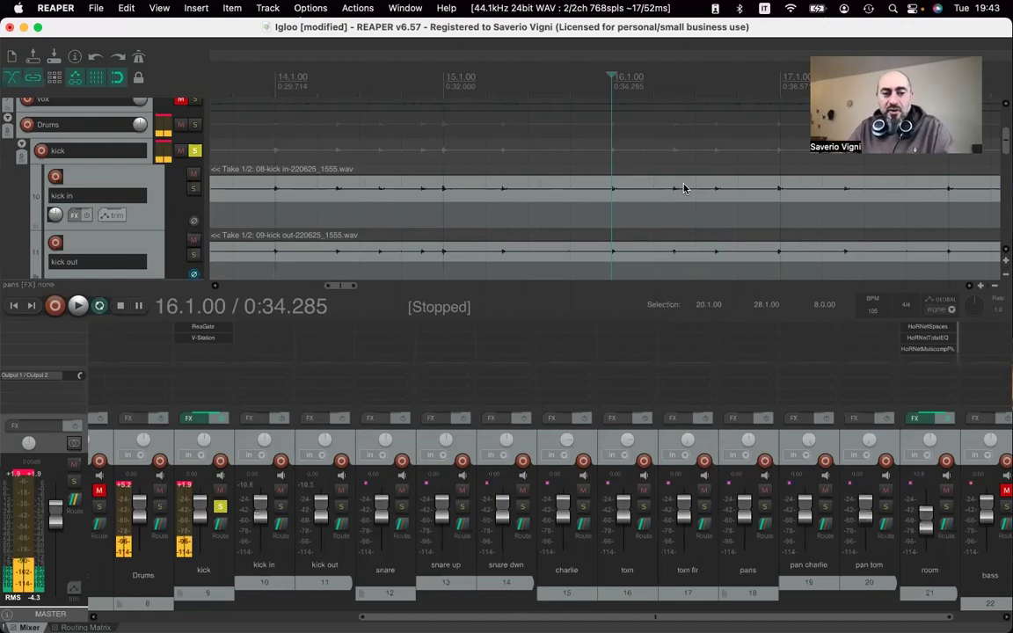
- Add HoRNetTotalEQ after V-Station on the kick folder track, searching all VST effects for "tota"
{"action": "right_click", "coordinate": [192, 341]}
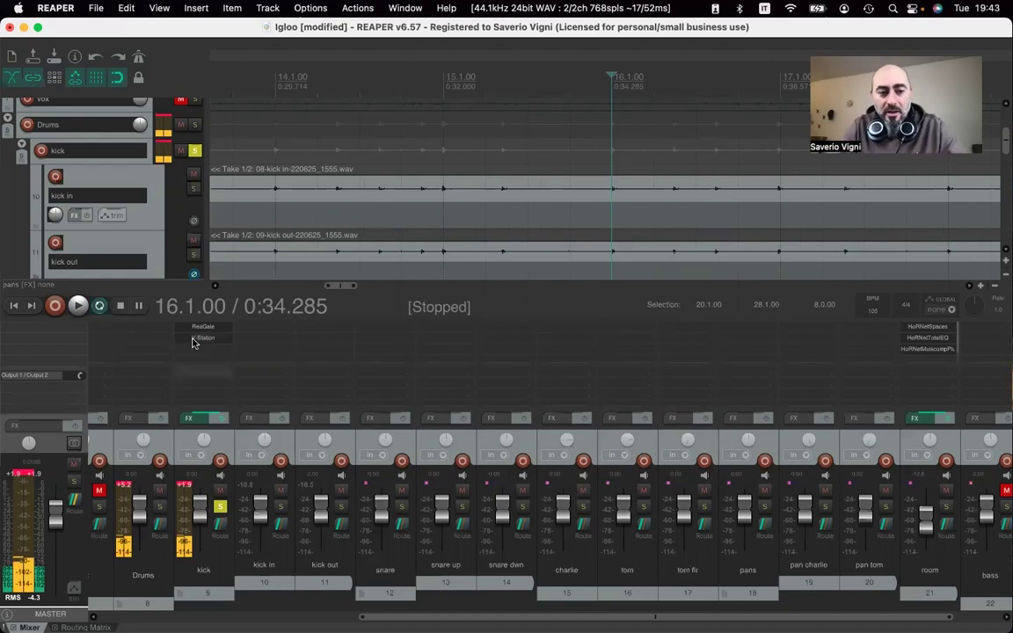
{"action": "left_click", "coordinate": [193, 314]}
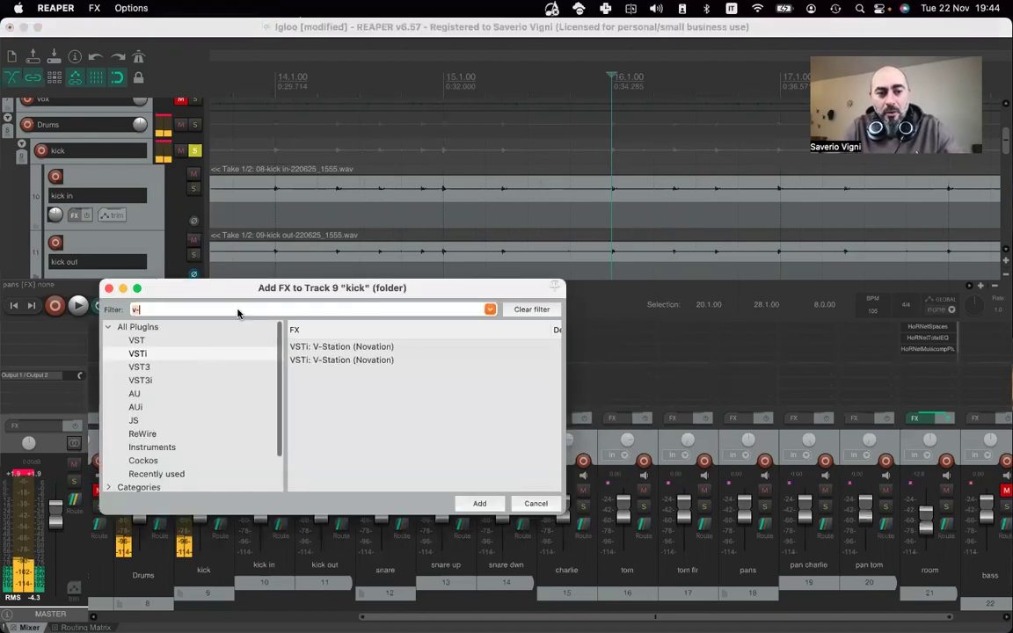
{"action": "key", "text": "BackSpace"}
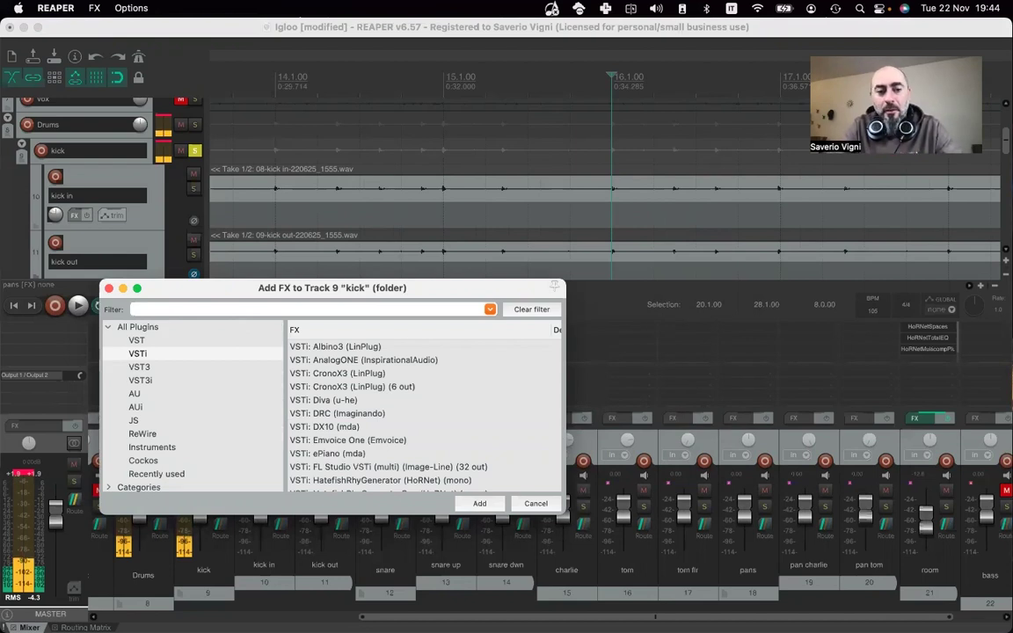
{"action": "type", "text": "tota"}
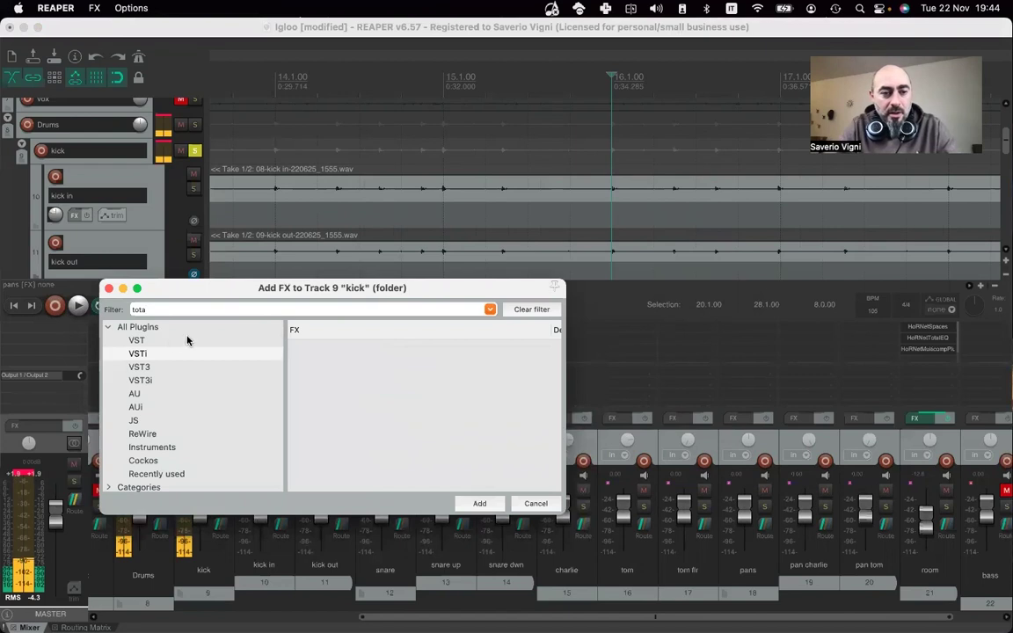
{"action": "left_click", "coordinate": [186, 341]}
{"action": "double_click", "coordinate": [369, 346]}
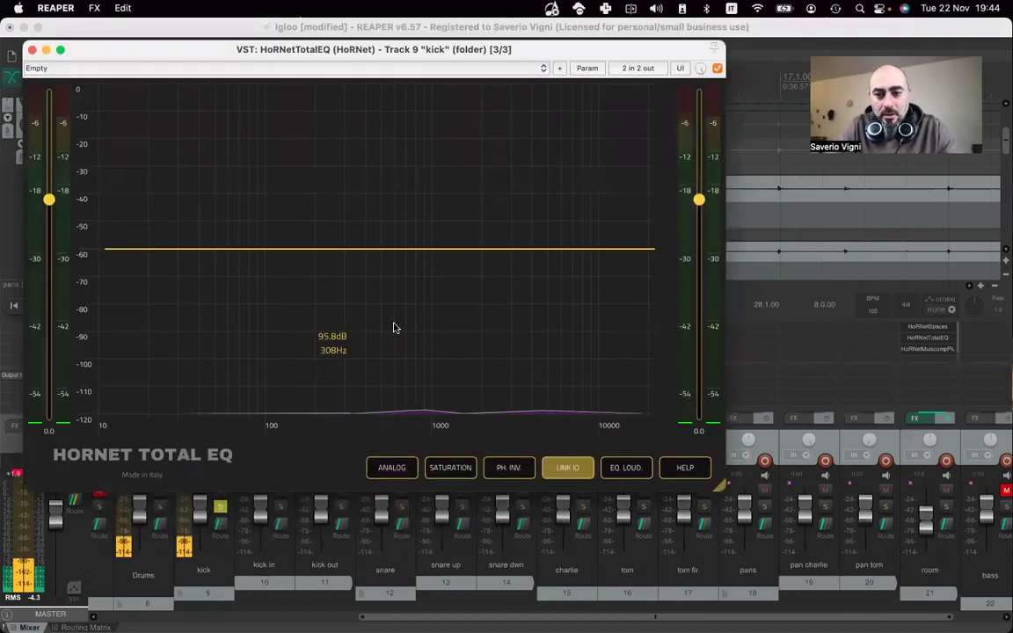
{"action": "left_click_drag", "start_coordinate": [91, 50], "coordinate": [86, 128]}
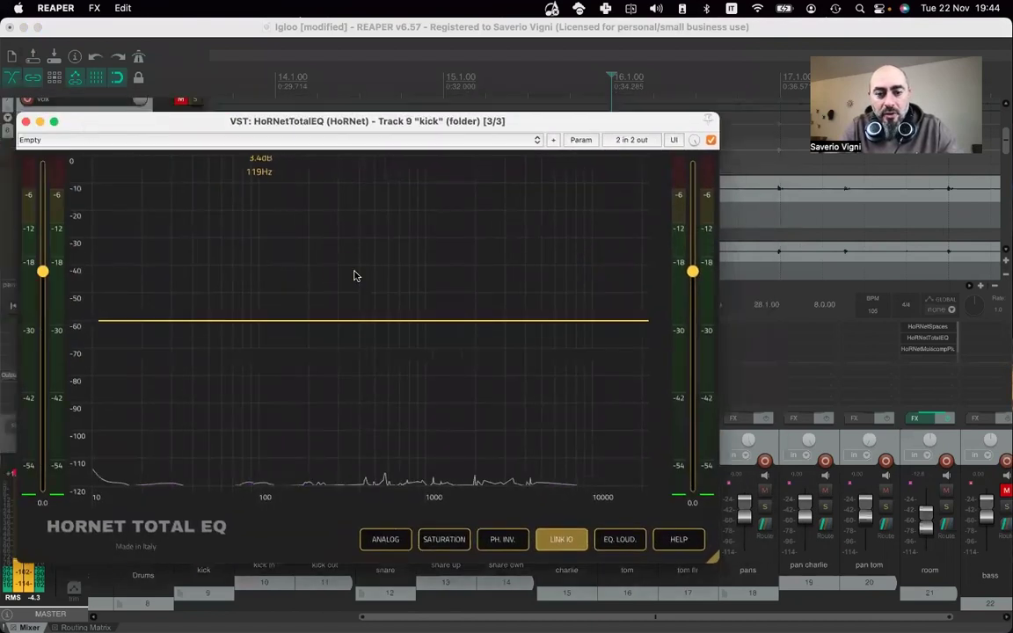
- Add a resonant high-shelf boost of about 12.1 dB at 3028 Hz with a Q of 0.5 to the kick EQ
{"action": "left_click", "coordinate": [545, 322]}
{"action": "left_click_drag", "start_coordinate": [545, 322], "coordinate": [487, 244]}
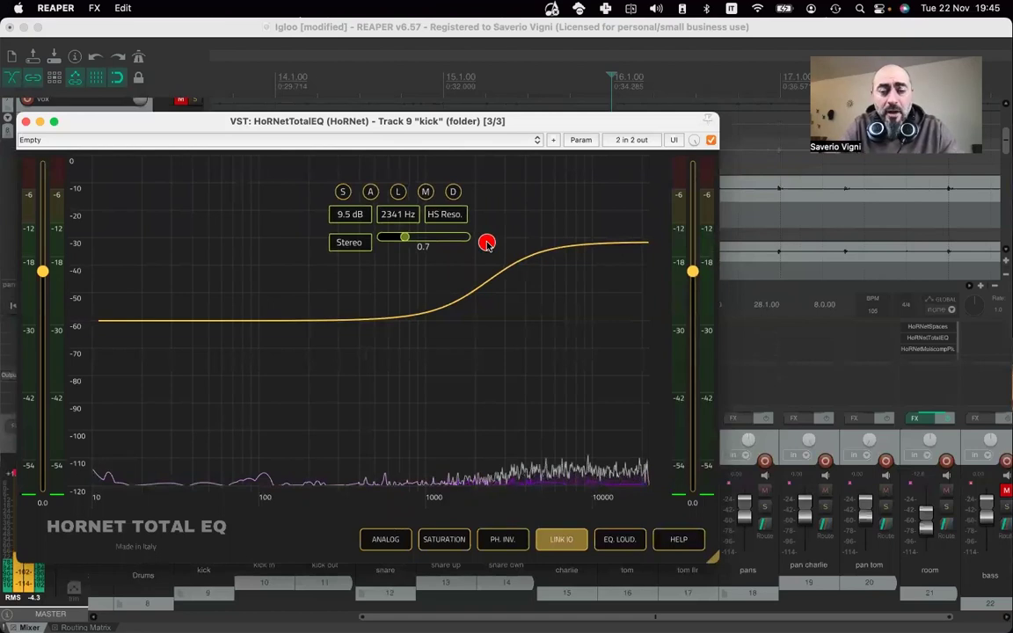
{"action": "left_click_drag", "start_coordinate": [486, 244], "coordinate": [505, 221]}
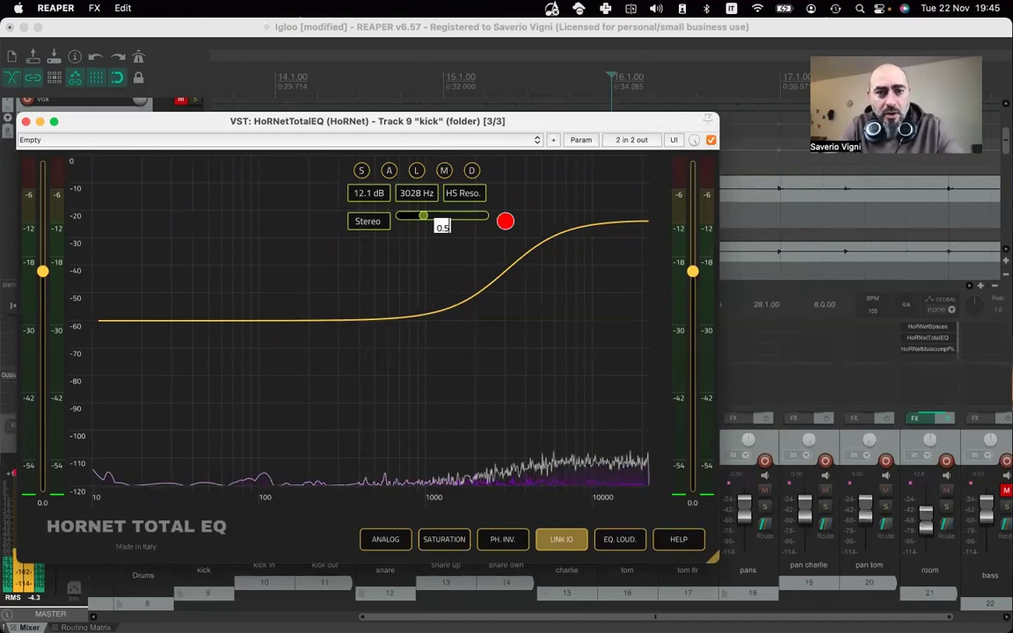
{"action": "left_click_drag", "start_coordinate": [423, 215], "coordinate": [418, 215]}
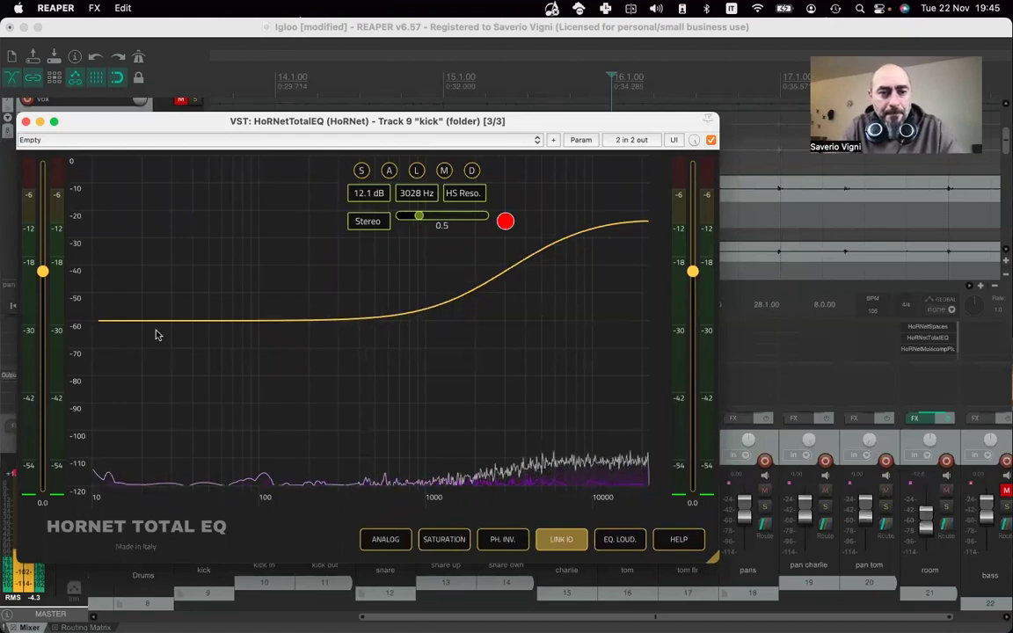
- Add a low bell boost to the kick EQ at about 50 Hz, 9.6 dB, with a Q of 1.0
{"action": "left_click", "coordinate": [190, 325]}
{"action": "left_click_drag", "start_coordinate": [192, 324], "coordinate": [221, 324]}
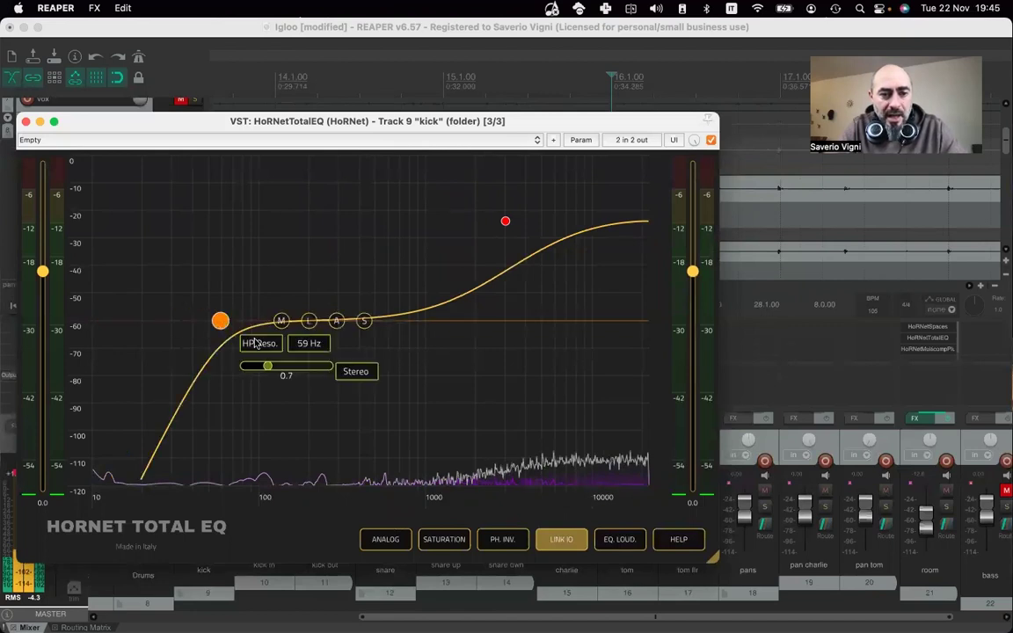
{"action": "left_click", "coordinate": [255, 342]}
{"action": "left_click", "coordinate": [253, 553]}
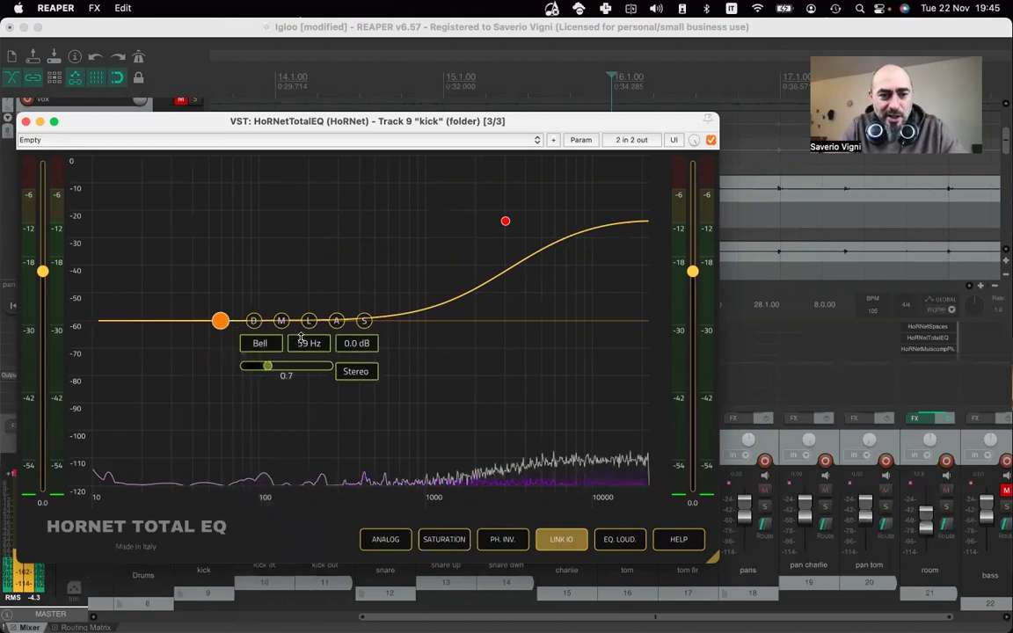
{"action": "left_click_drag", "start_coordinate": [222, 324], "coordinate": [218, 243]}
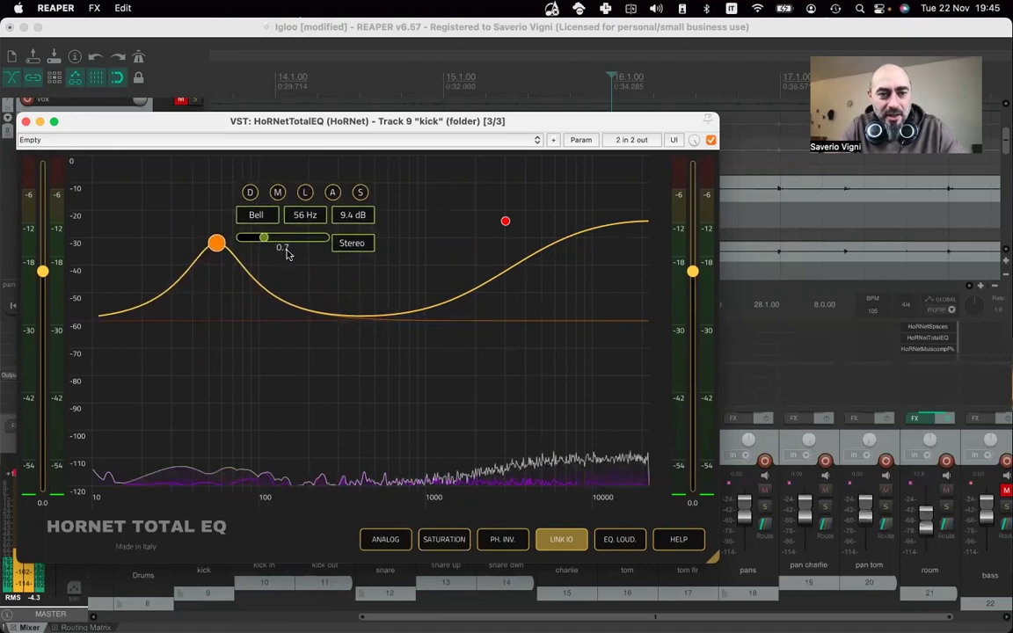
{"action": "left_click_drag", "start_coordinate": [282, 247], "coordinate": [287, 247]}
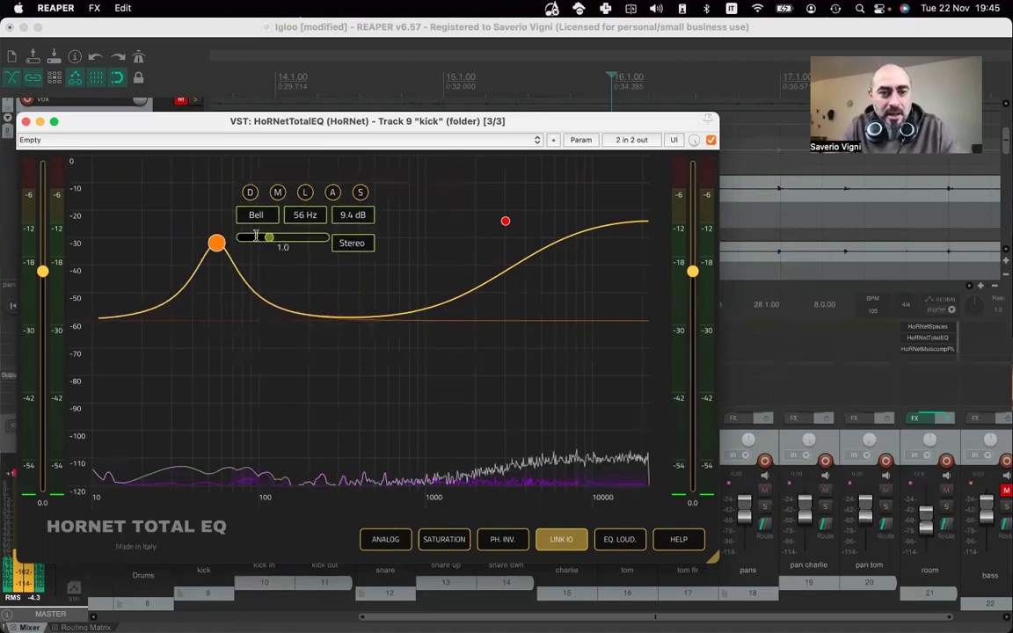
{"action": "left_click_drag", "start_coordinate": [219, 242], "coordinate": [210, 244]}
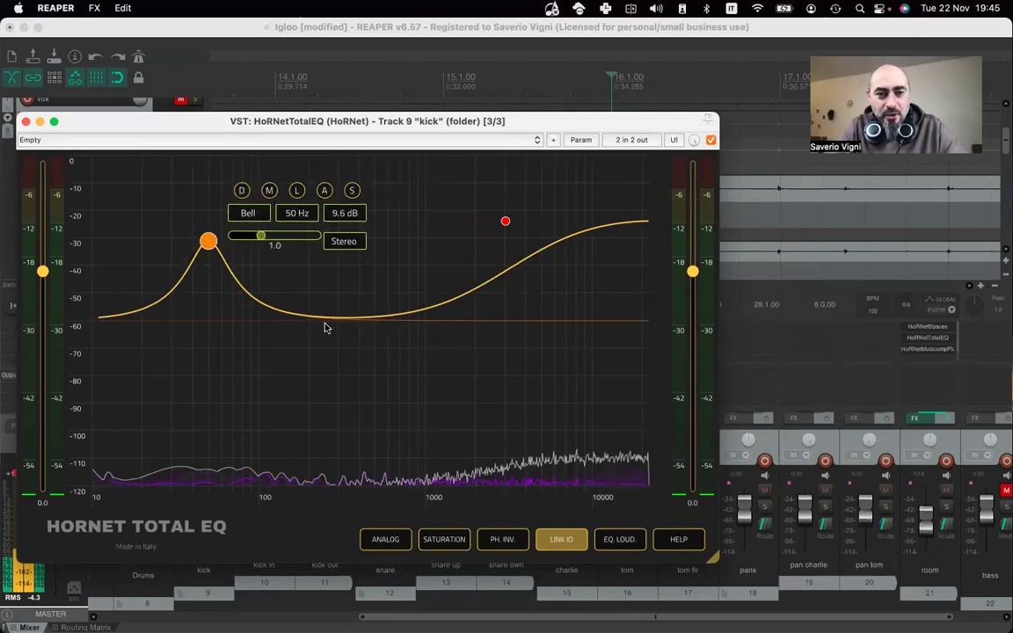
- Add a midrange bell cut of about -11.4 dB at 751 Hz with a Q of 2.0
{"action": "left_click_drag", "start_coordinate": [351, 324], "coordinate": [392, 417]}
{"action": "mouse_move", "coordinate": [308, 460]}
{"action": "left_mouse_down"}
{"action": "mouse_move", "coordinate": [326, 461]}
{"action": "mouse_move", "coordinate": [309, 467]}
{"action": "left_mouse_up"}
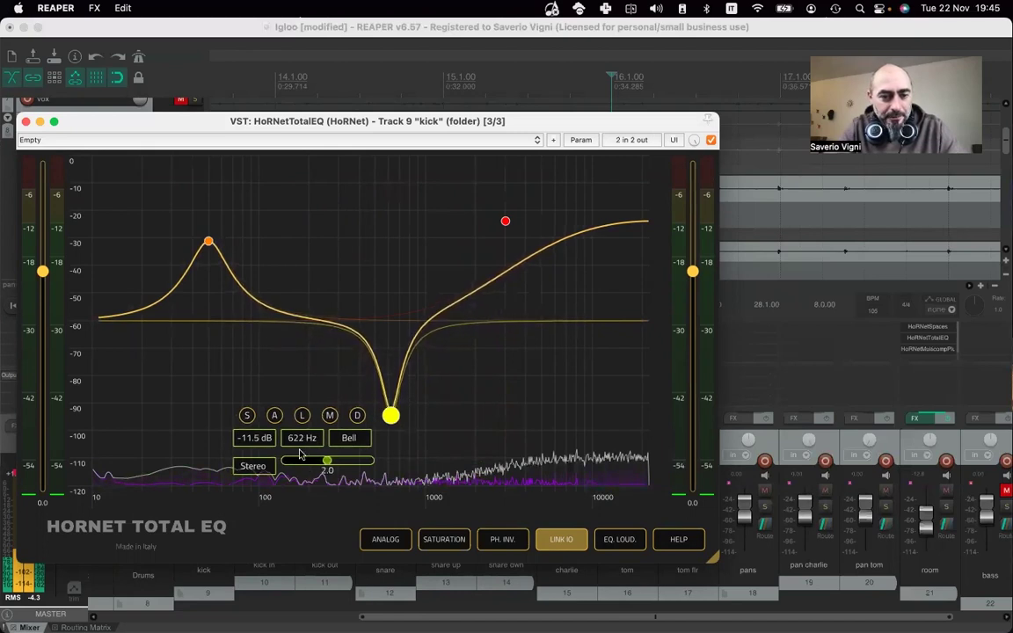
{"action": "left_click_drag", "start_coordinate": [391, 417], "coordinate": [404, 417]}
- Play the song and retune the low bell boost to about 46 Hz and 9.7 dB
{"action": "key", "text": "space"}
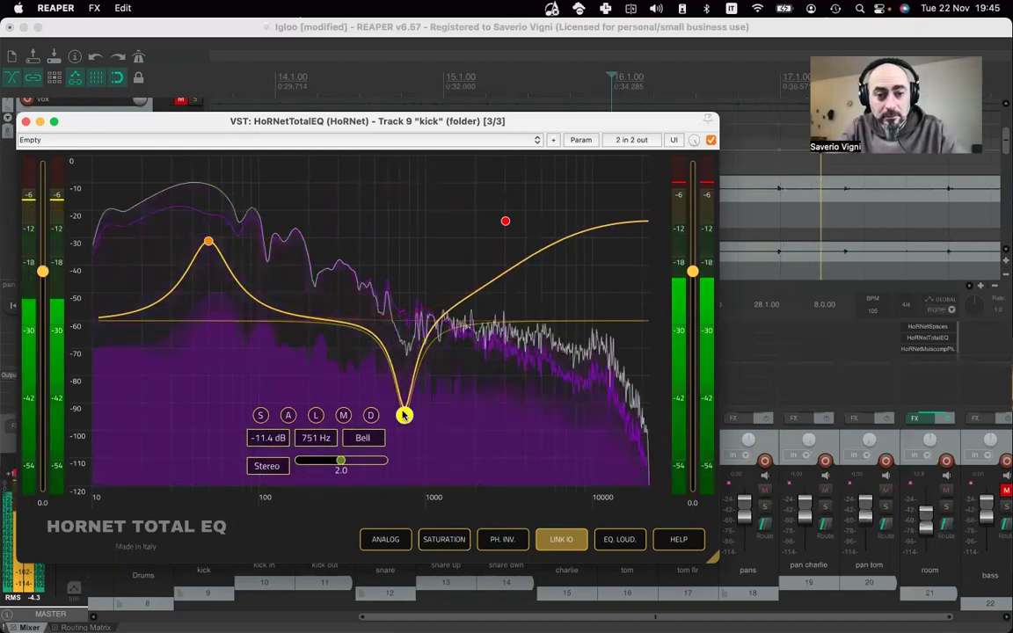
{"action": "mouse_move", "coordinate": [208, 241]}
{"action": "left_mouse_down"}
{"action": "mouse_move", "coordinate": [194, 242]}
{"action": "mouse_move", "coordinate": [201, 245]}
{"action": "left_mouse_up"}
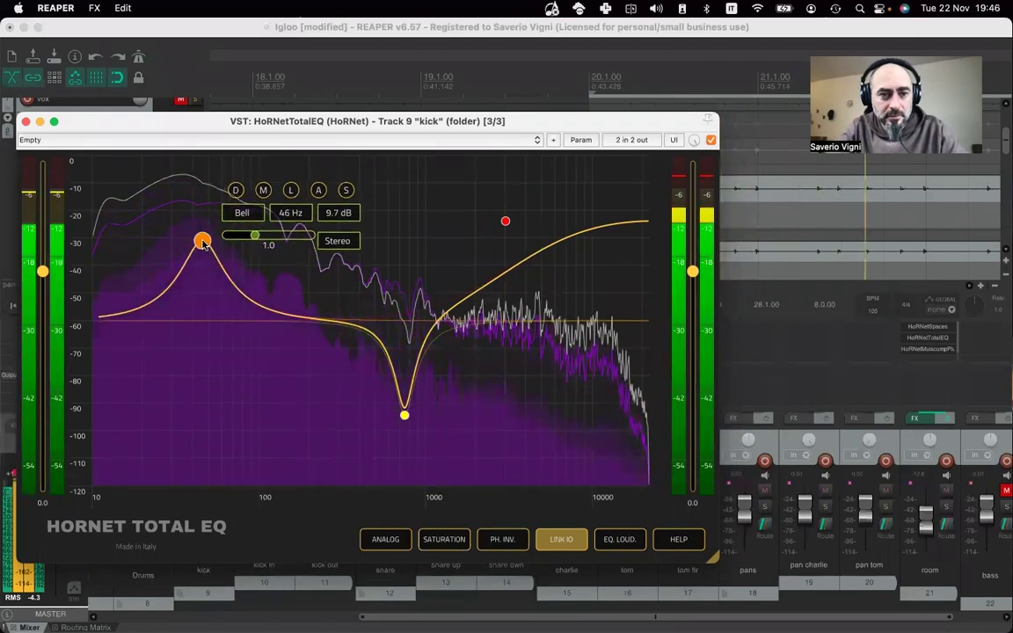
{"action": "left_click_drag", "start_coordinate": [201, 243], "coordinate": [203, 245]}
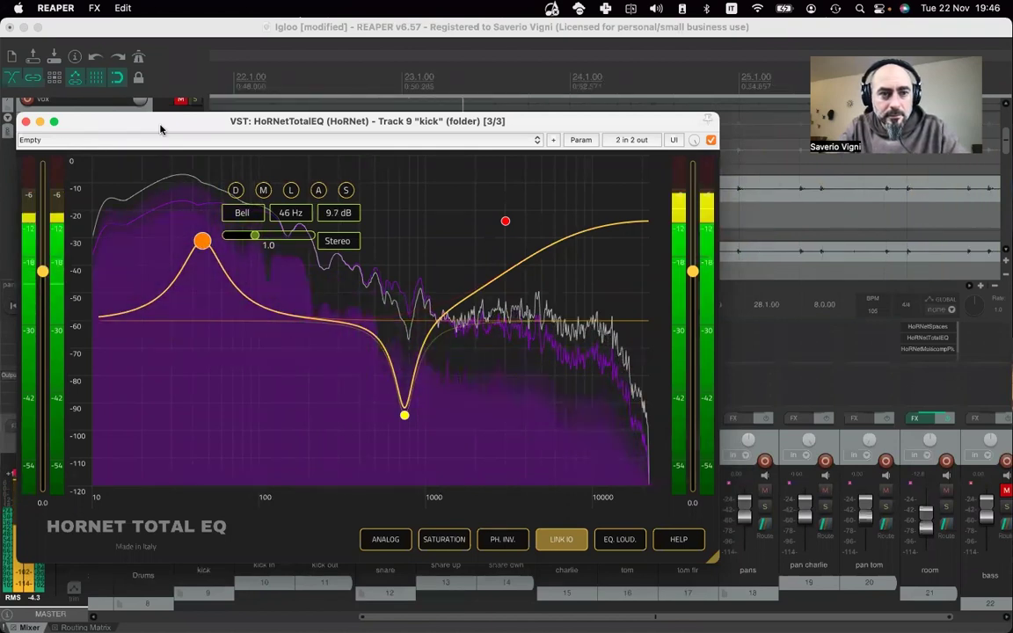
- Bypass V-Station on the kick track and adjust the EQ's low bell to about 48 Hz and 10.1 dB
{"action": "left_click_drag", "start_coordinate": [131, 121], "coordinate": [338, 127]}
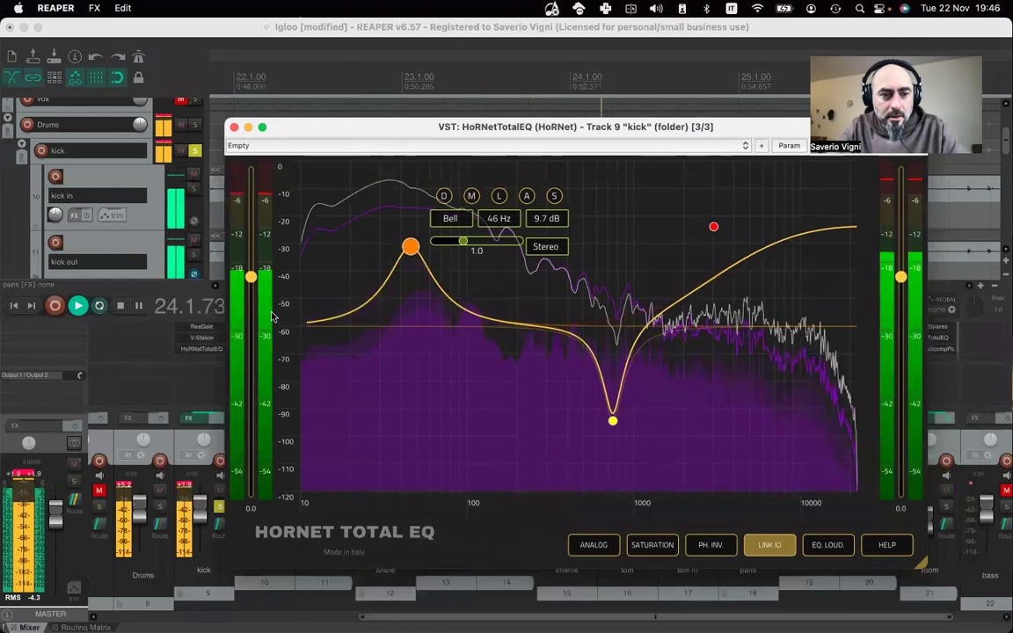
{"action": "left_click", "coordinate": [212, 341]}
{"action": "left_click", "coordinate": [212, 341]}
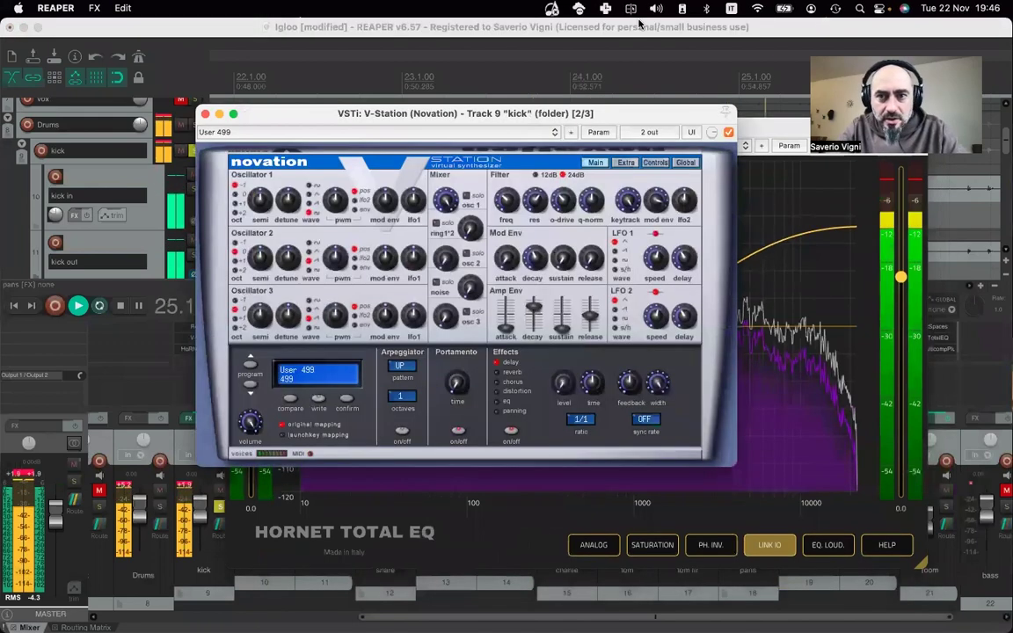
{"action": "left_click", "coordinate": [711, 130]}
{"action": "left_click_drag", "start_coordinate": [709, 123], "coordinate": [123, 107]}
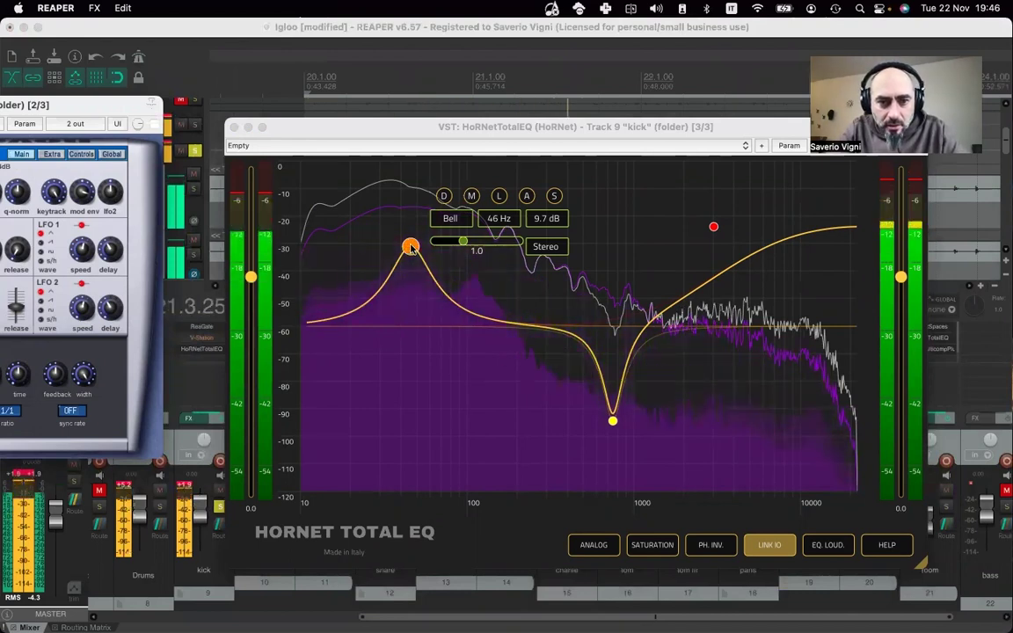
{"action": "left_click_drag", "start_coordinate": [407, 251], "coordinate": [415, 246]}
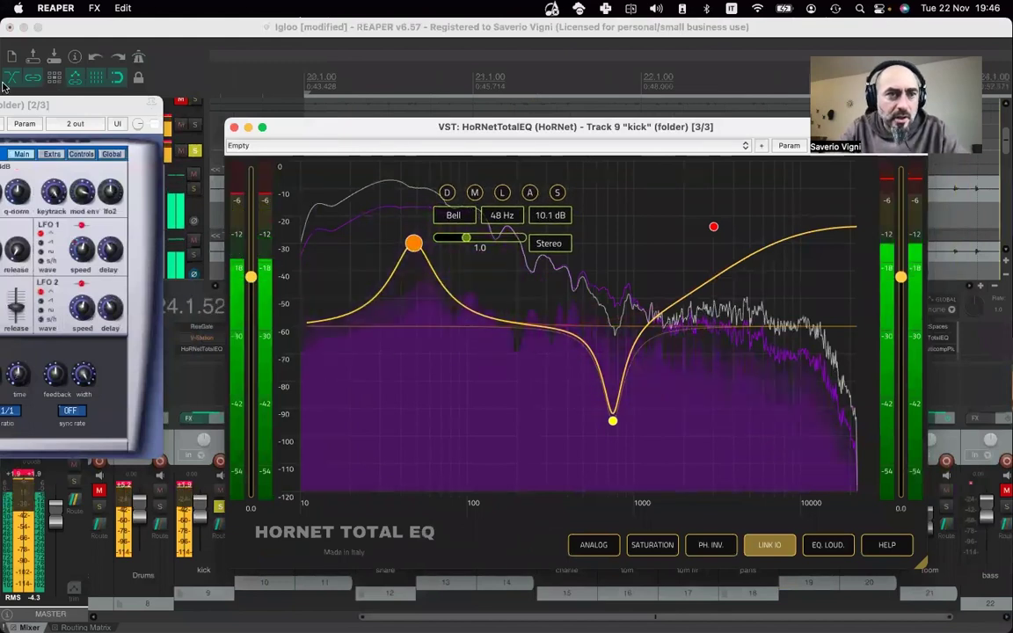
- Re-enable V-Station and detune oscillator 1 to +14 cents
{"action": "left_click_drag", "start_coordinate": [163, 117], "coordinate": [539, 117]}
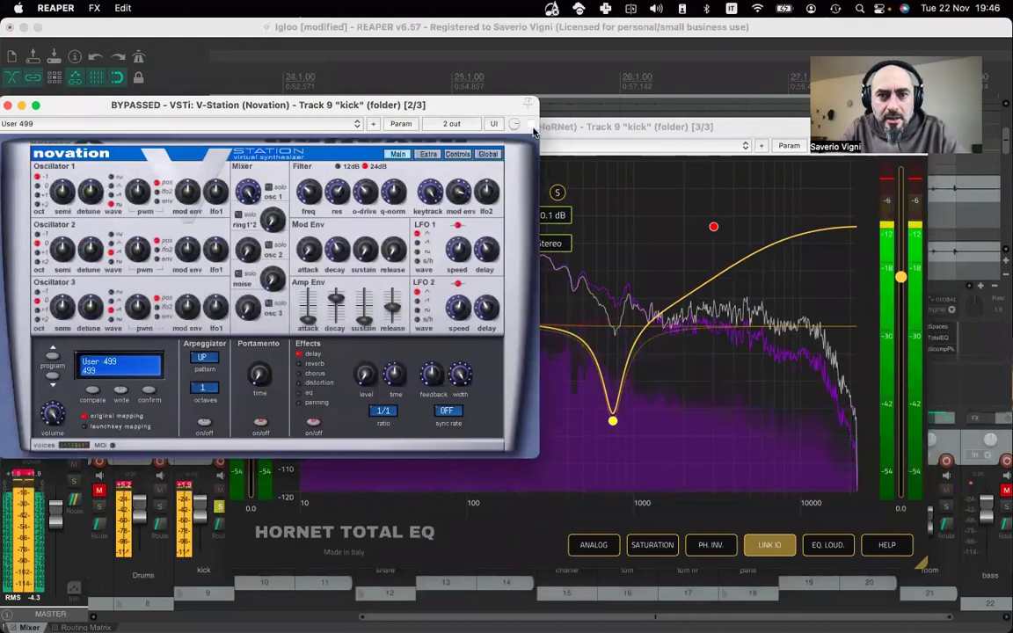
{"action": "left_click", "coordinate": [530, 123]}
{"action": "left_click_drag", "start_coordinate": [468, 106], "coordinate": [501, 159]}
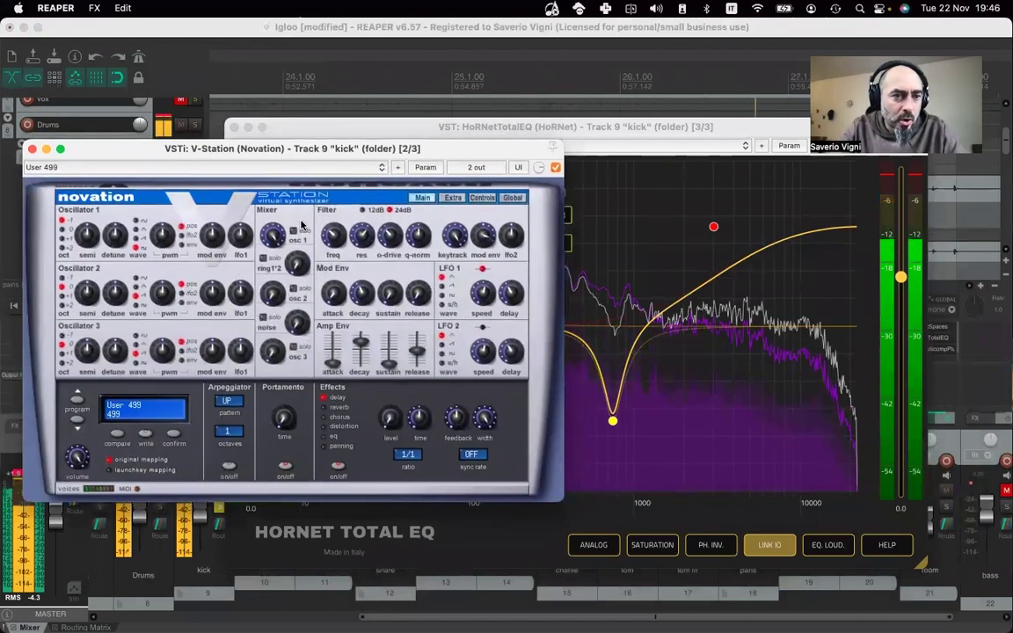
{"action": "left_click_drag", "start_coordinate": [113, 235], "coordinate": [110, 220]}
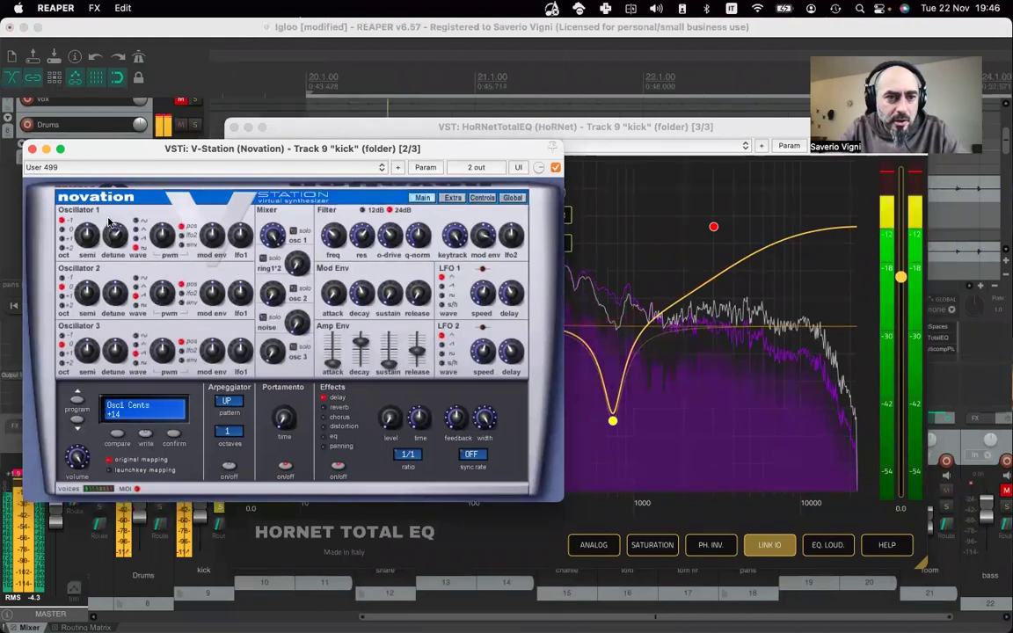
- Retune V-Station's oscillator 1 to +3 semitones with +35 cents of detune
{"action": "left_click_drag", "start_coordinate": [290, 148], "coordinate": [405, 149]}
{"action": "left_click_drag", "start_coordinate": [818, 219], "coordinate": [522, 145]}
{"action": "left_click_drag", "start_coordinate": [590, 230], "coordinate": [584, 210]}
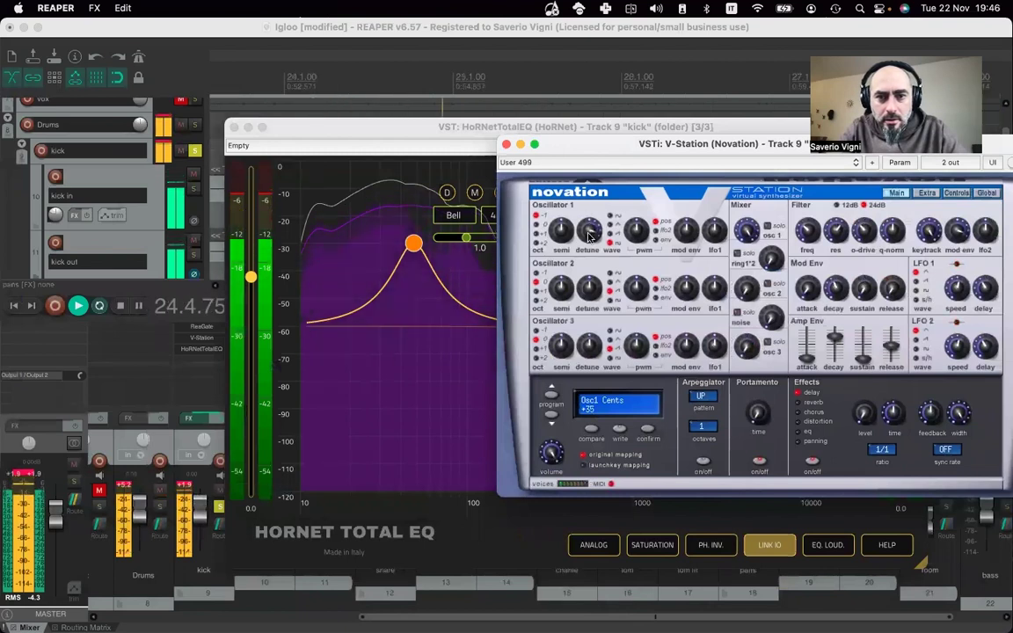
{"action": "left_click_drag", "start_coordinate": [563, 233], "coordinate": [563, 225]}
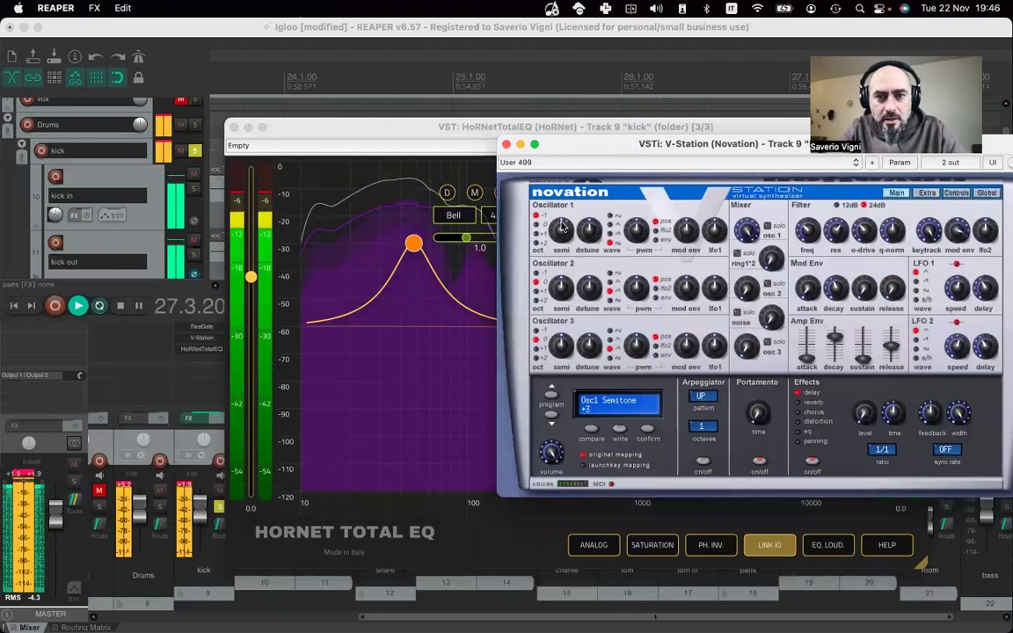
{"action": "left_click", "coordinate": [479, 245]}
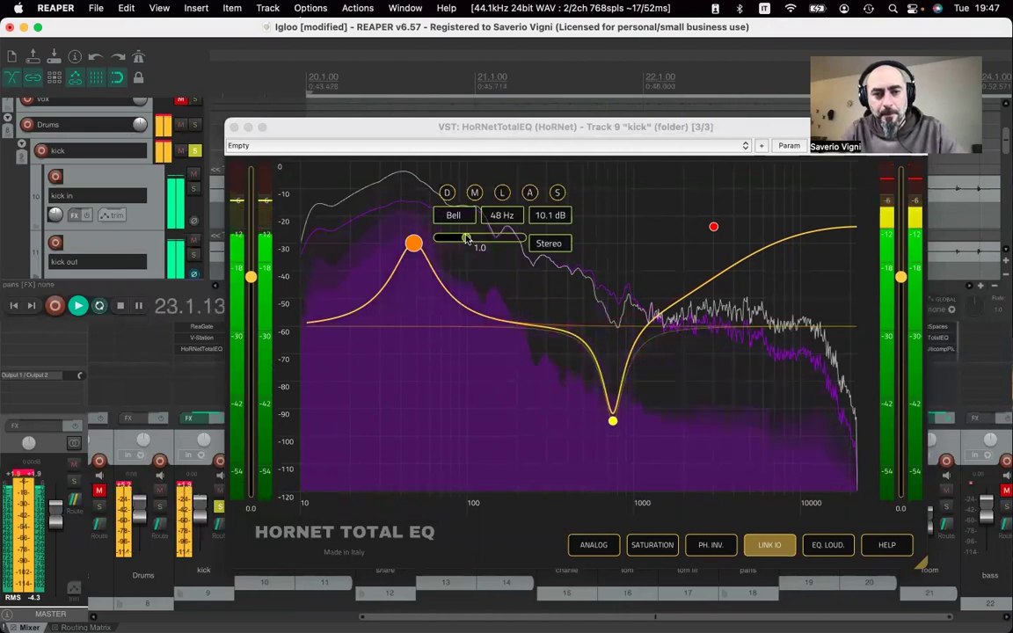
- Reopen V-Station on the kick track, reduce its wet mix to 56%, and close it
{"action": "left_click", "coordinate": [204, 338]}
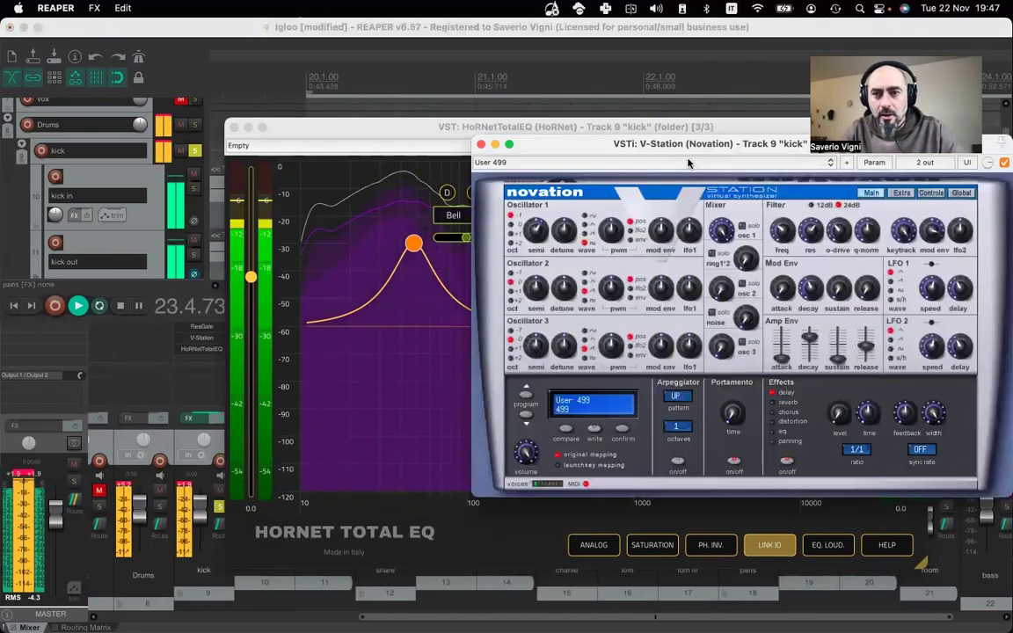
{"action": "left_click_drag", "start_coordinate": [684, 170], "coordinate": [277, 149]}
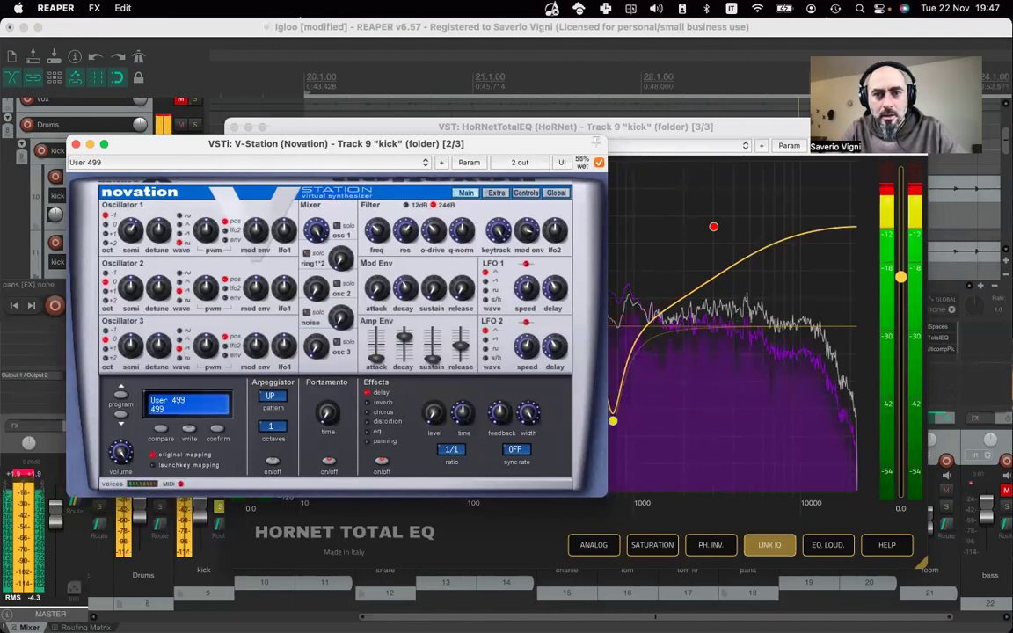
{"action": "left_click", "coordinate": [76, 144]}
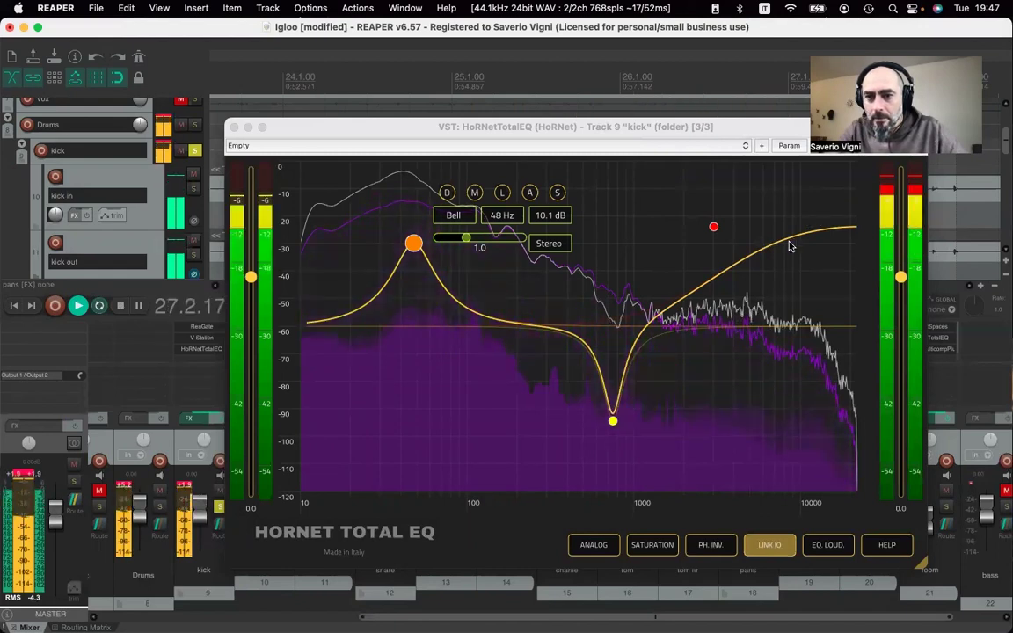
- Adjust the kick EQ's resonant high shelf to 15.3 dB at 1974 Hz and deepen the bell cut to -15.4 dB at 813 Hz
{"action": "left_click_drag", "start_coordinate": [554, 128], "coordinate": [424, 124]}
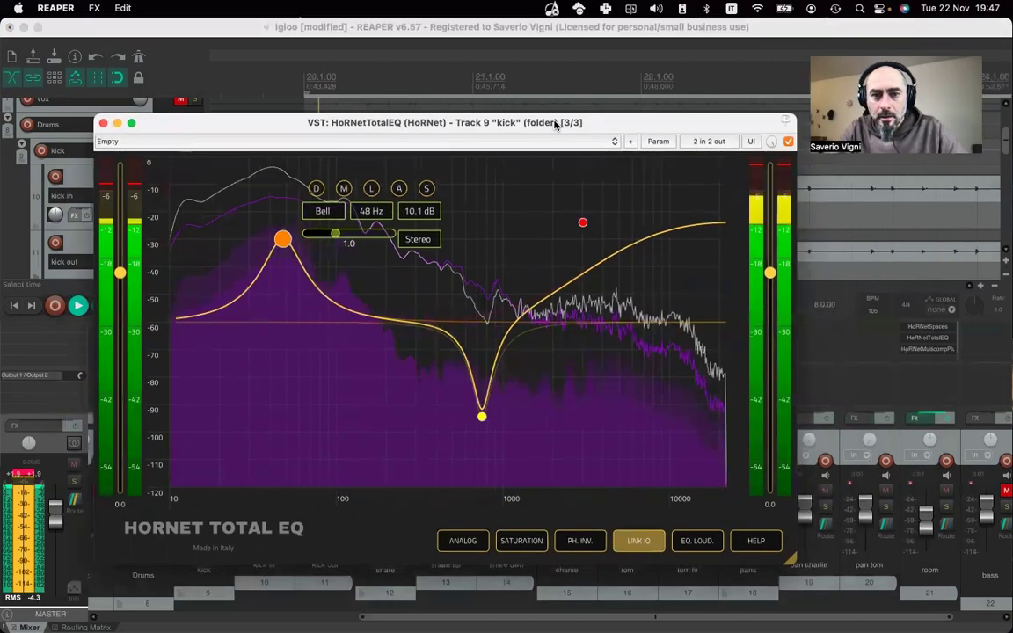
{"action": "left_click_drag", "start_coordinate": [580, 223], "coordinate": [552, 197]}
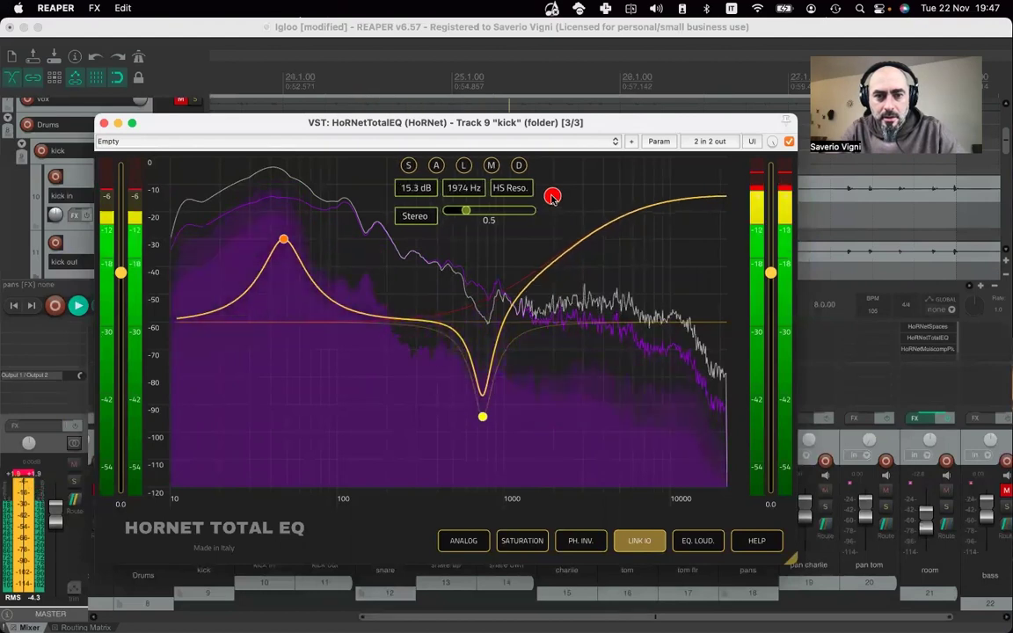
{"action": "left_click_drag", "start_coordinate": [484, 416], "coordinate": [488, 450]}
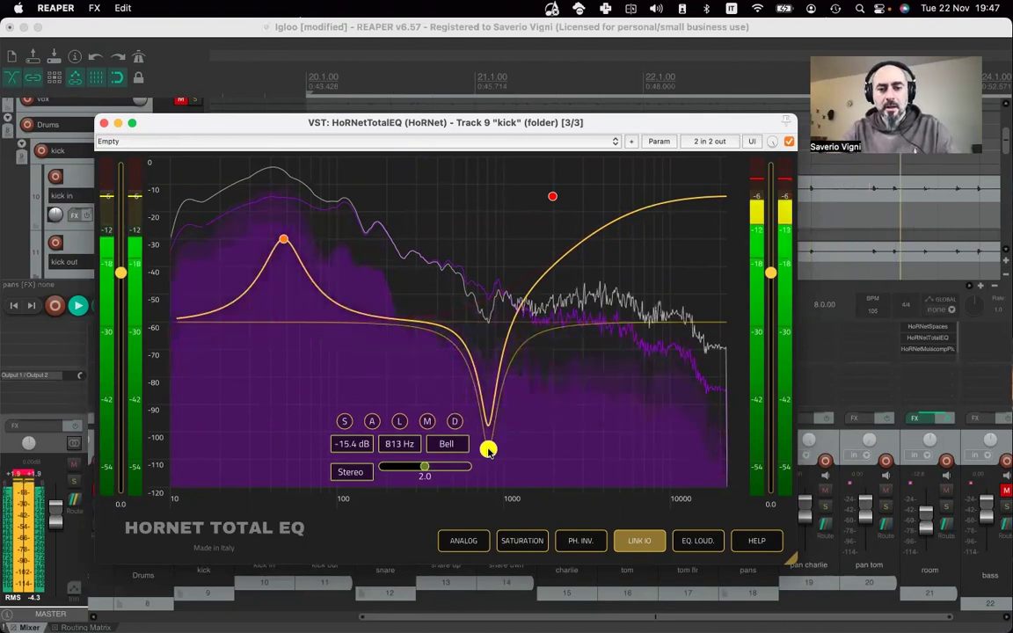
{"action": "left_click", "coordinate": [104, 123]}
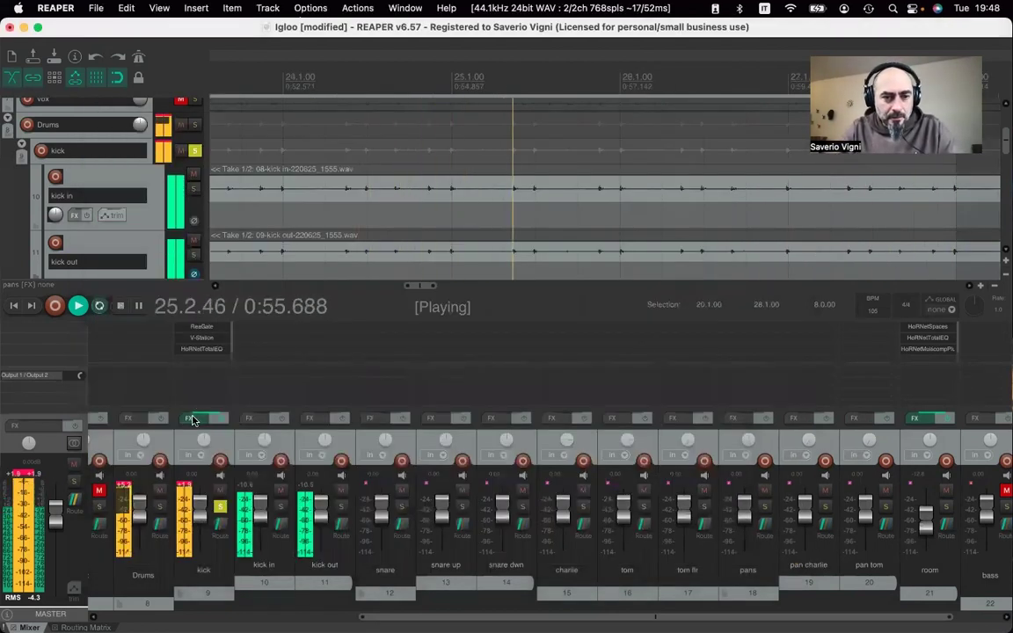
- Add HoRNetMulticompPlusMK2 after the EQ on the kick track
{"action": "key", "text": "shift+f"}
{"action": "double_click", "coordinate": [189, 158]}
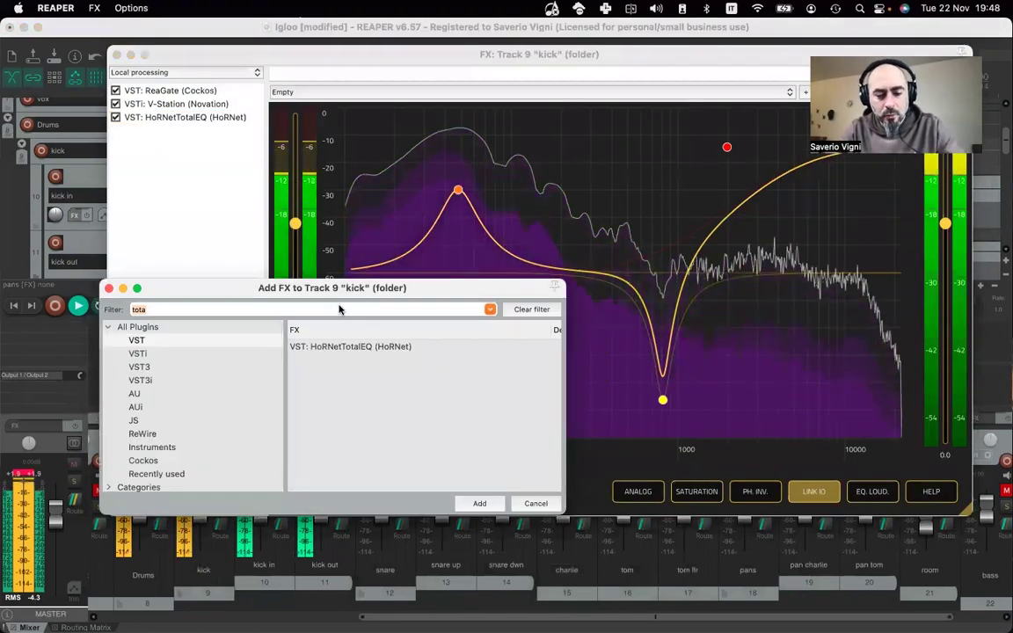
{"action": "type", "text": "multi"}
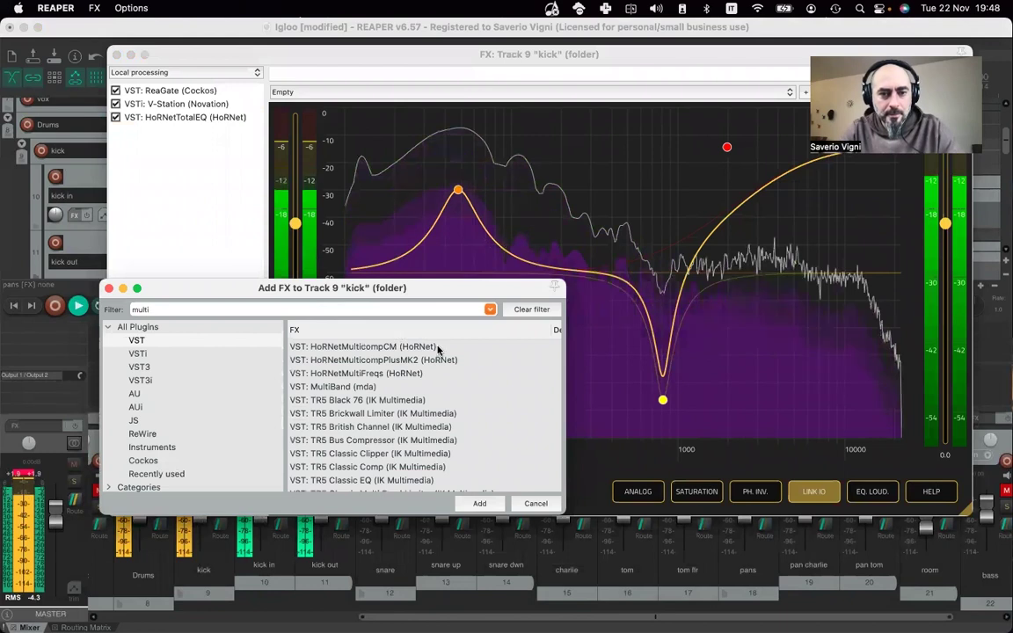
{"action": "double_click", "coordinate": [371, 361]}
{"action": "left_click_drag", "start_coordinate": [448, 478], "coordinate": [393, 559]}
- Set the kick compressor type to FET and enable automatic input, output and threshold
{"action": "left_click", "coordinate": [483, 526]}
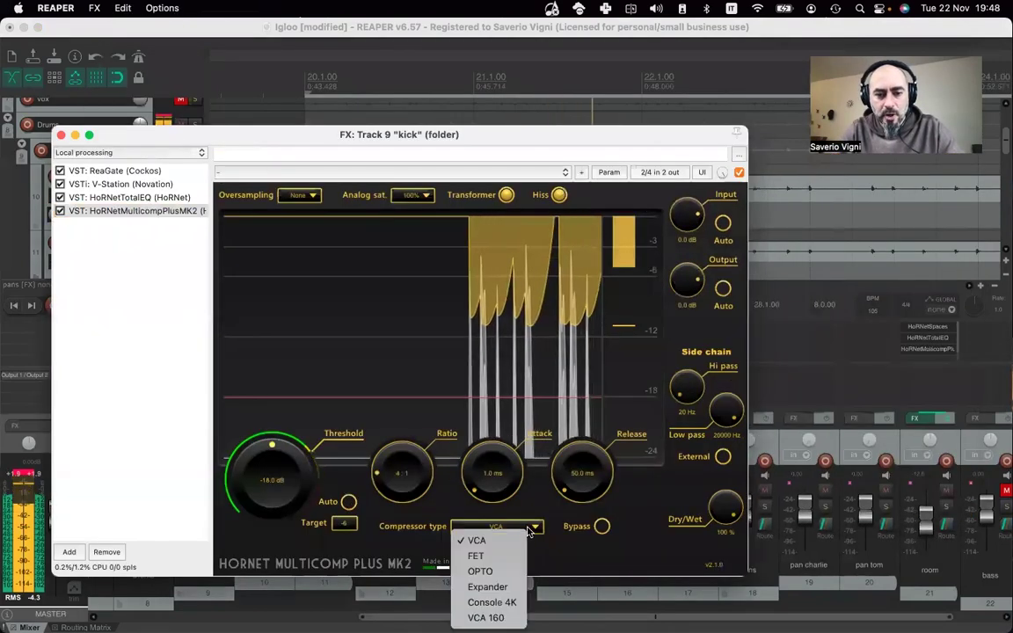
{"action": "left_click", "coordinate": [476, 555]}
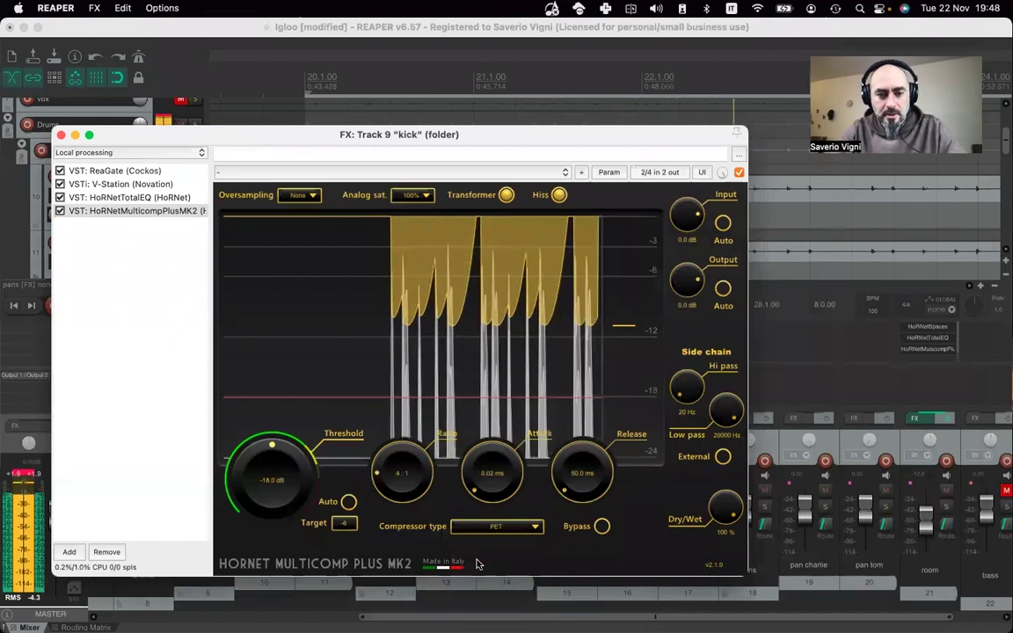
{"action": "left_click", "coordinate": [722, 224]}
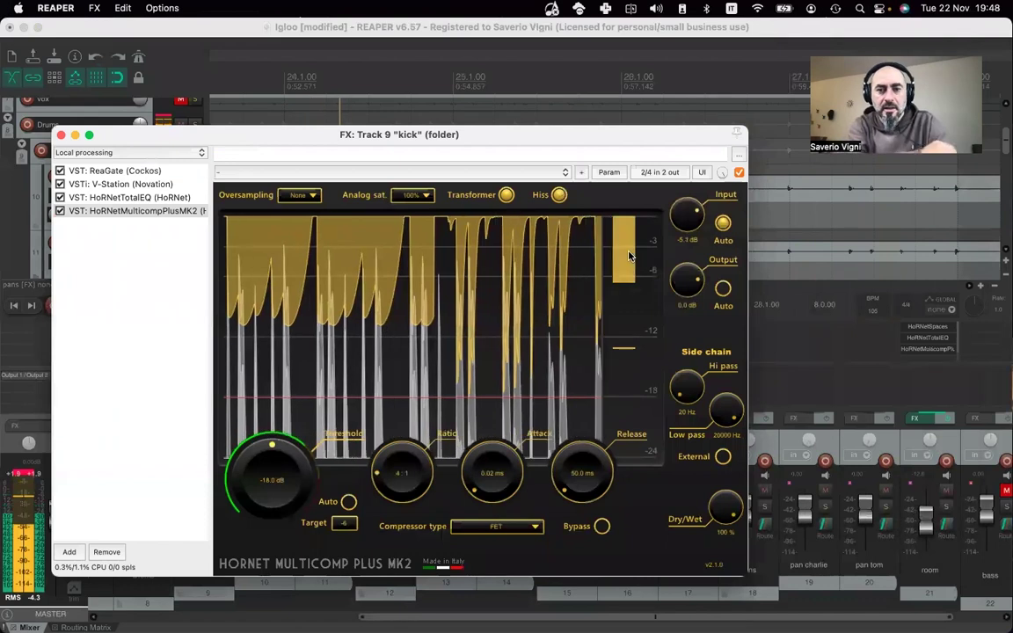
{"action": "left_click", "coordinate": [723, 287]}
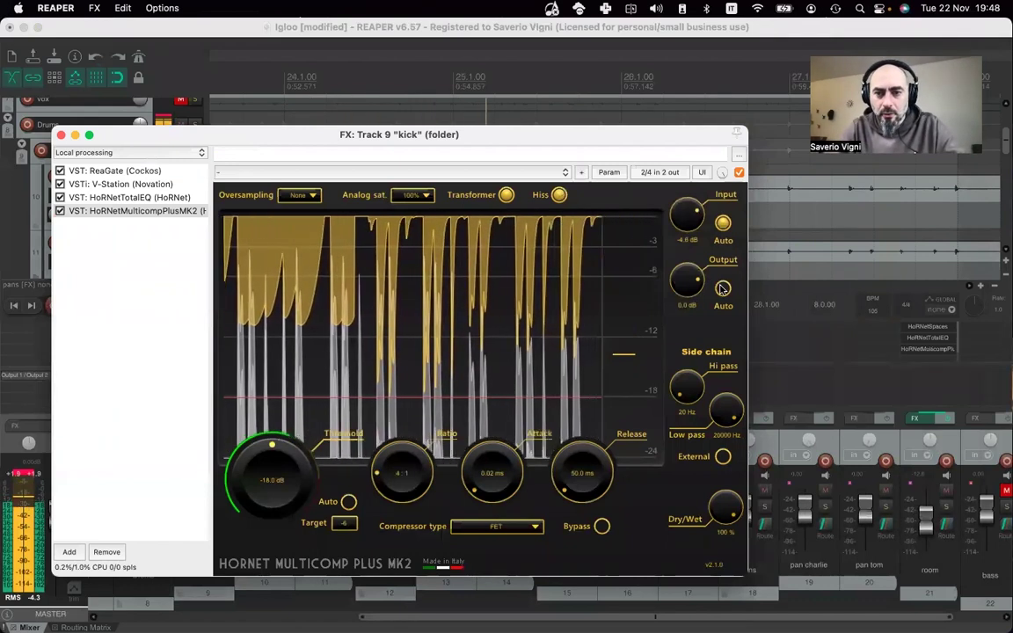
{"action": "left_click", "coordinate": [349, 501]}
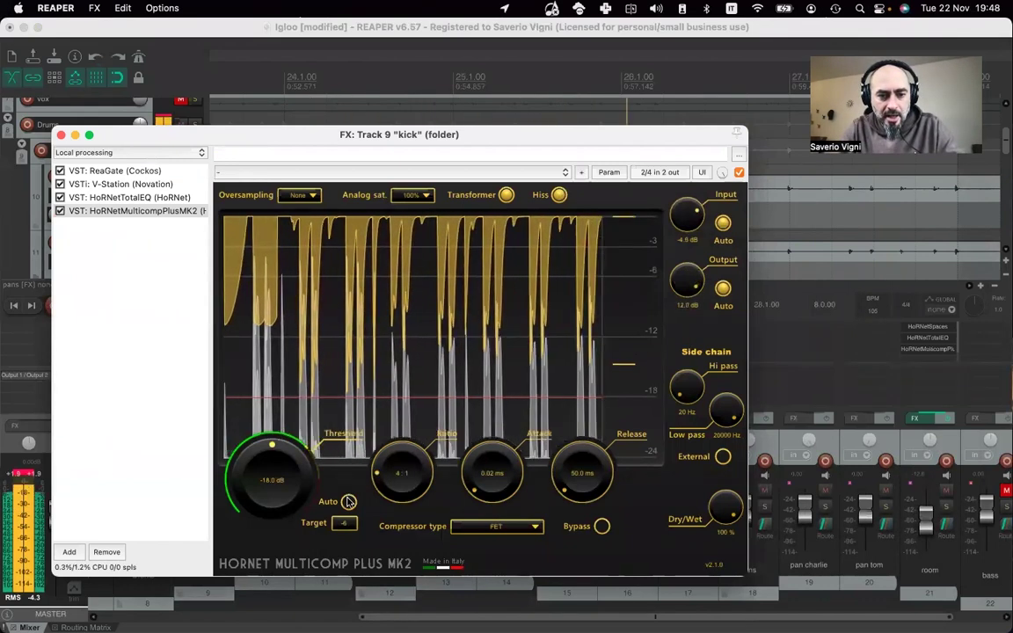
- Set the kick compressor's attack to 0.80 ms and oversampling to 4X, switch off its automatic modes, and stop playback
{"action": "left_click_drag", "start_coordinate": [492, 473], "coordinate": [546, 352]}
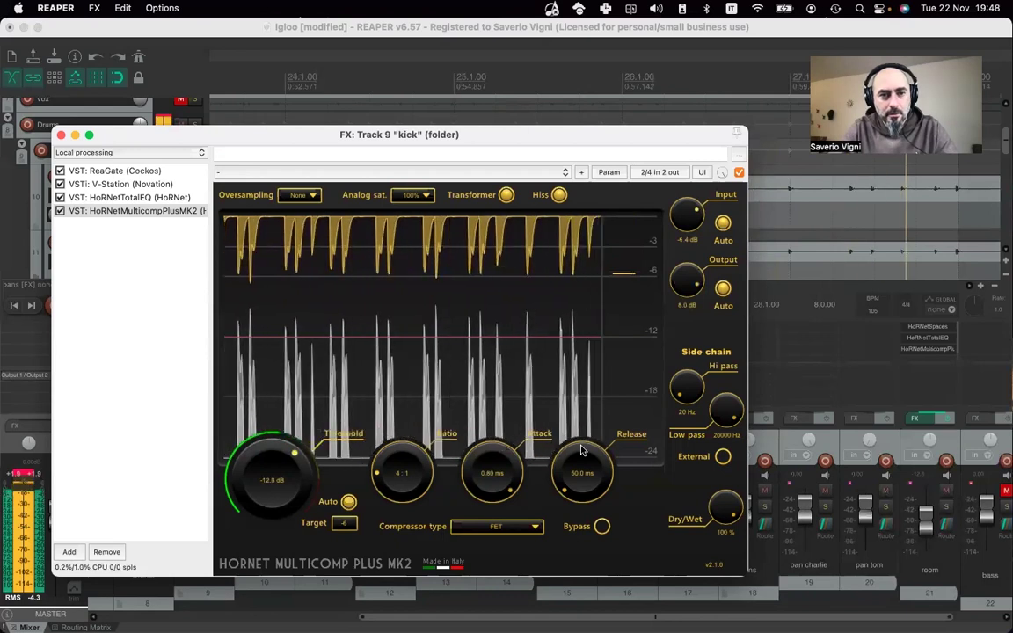
{"action": "left_click", "coordinate": [302, 196]}
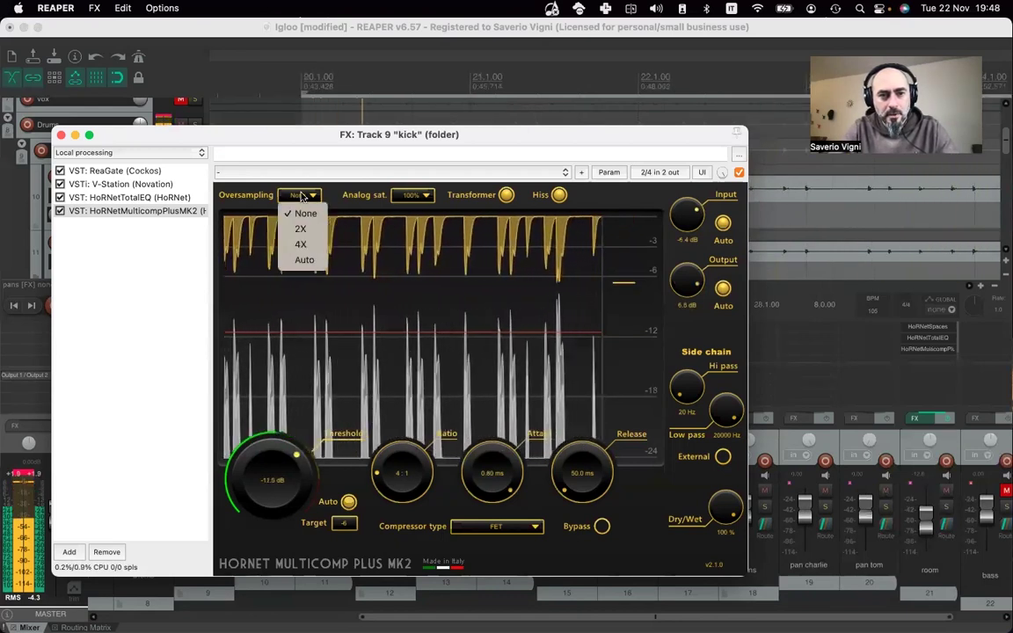
{"action": "left_click", "coordinate": [301, 245]}
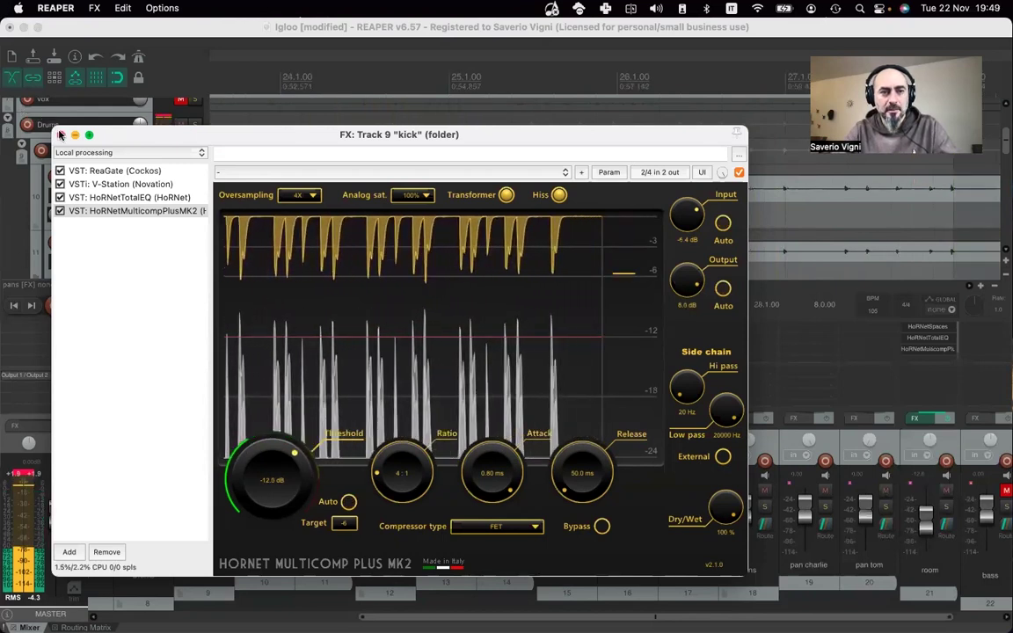
{"action": "key", "text": "Escape"}
{"action": "key", "text": "space"}
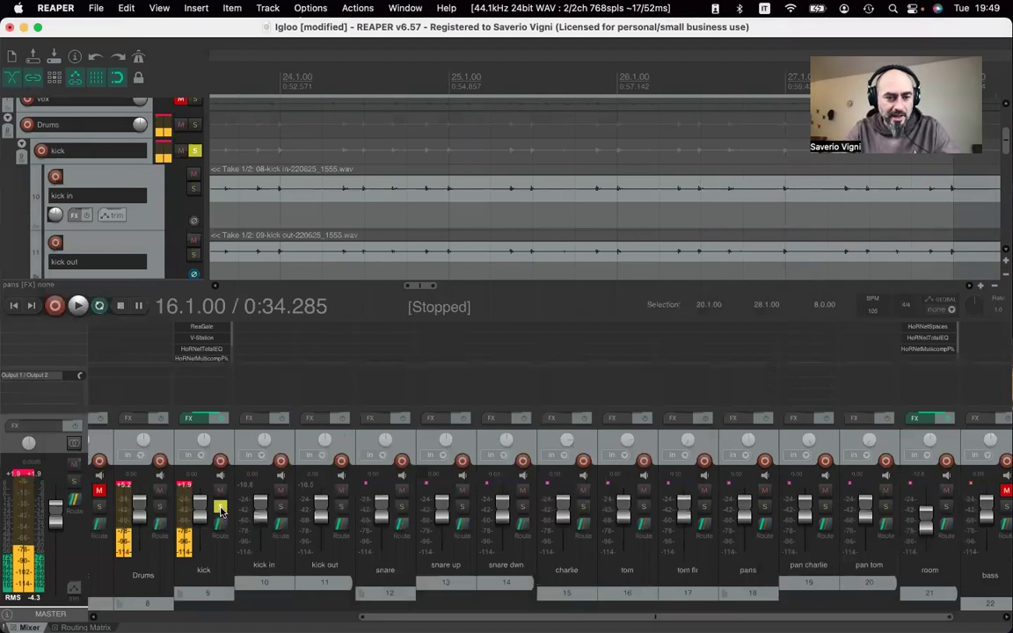
- Solo the snare folder, enlarge the snare up track, and turn off its phase inversion
{"action": "key", "text": "space"}
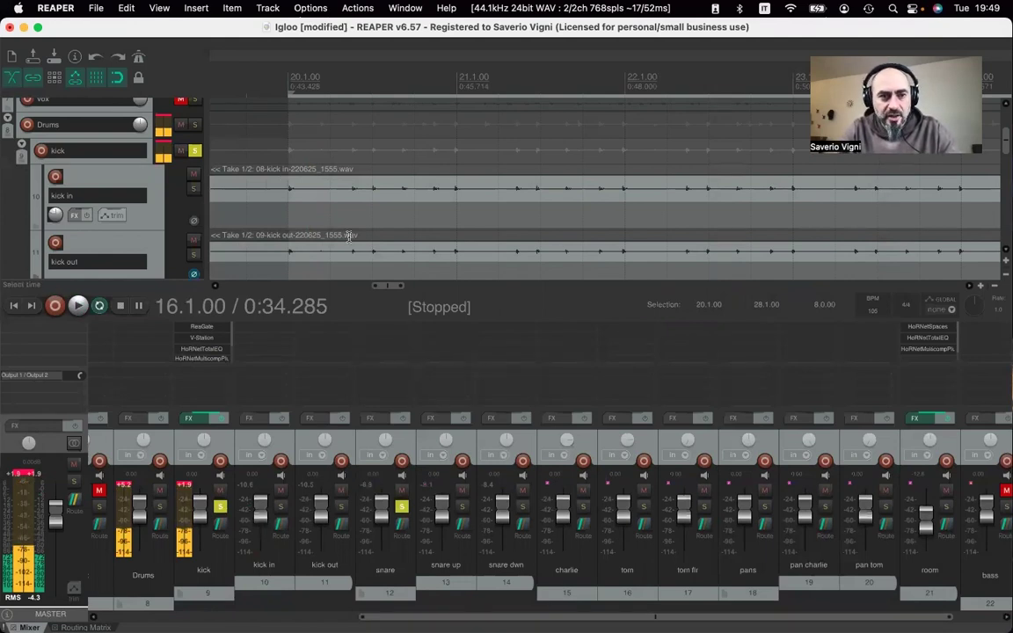
{"action": "scroll", "coordinate": [10, 202], "scroll_direction": "down", "scroll_amount": 4}
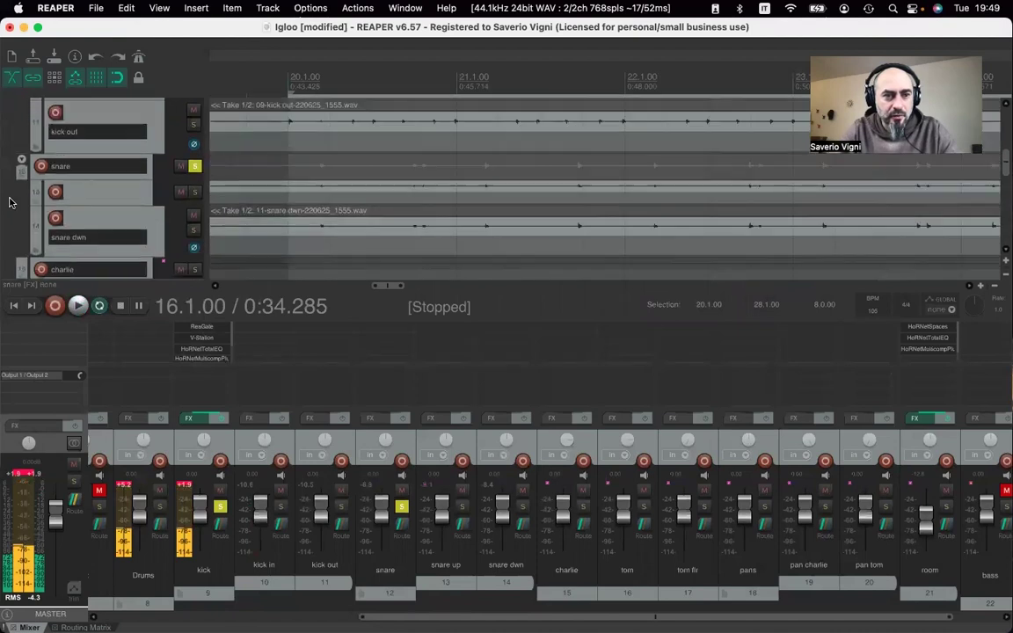
{"action": "left_click_drag", "start_coordinate": [103, 203], "coordinate": [104, 261]}
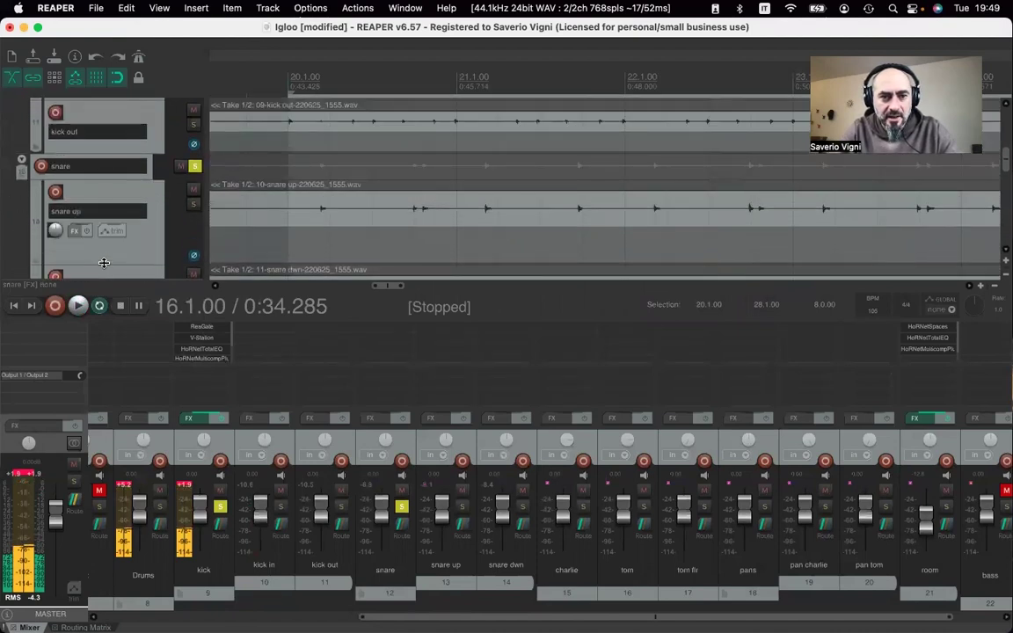
{"action": "scroll", "coordinate": [131, 257], "scroll_direction": "down", "scroll_amount": 1}
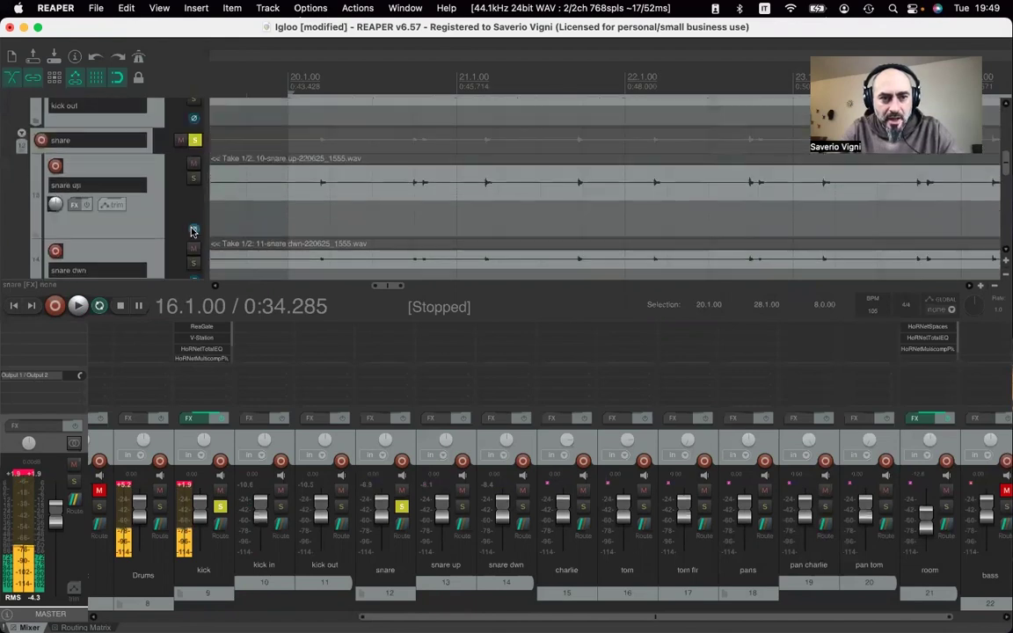
- Examine individual hits in the snare up and snare dwn waveforms to compare their polarity, keeping snare up on take 1
{"action": "scroll", "coordinate": [308, 219], "scroll_direction": "up", "scroll_amount": 4}
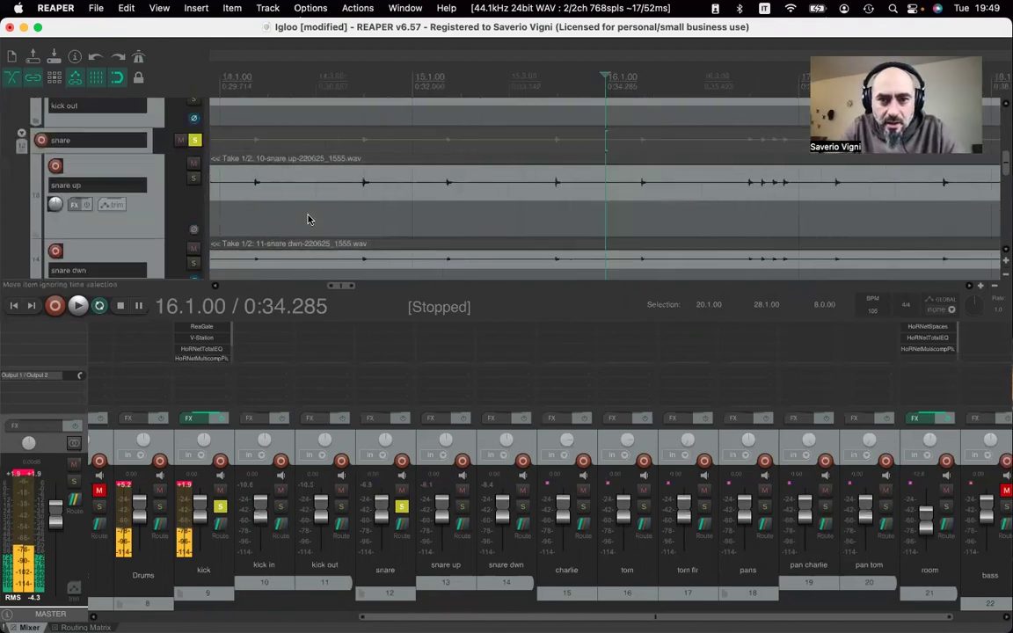
{"action": "scroll", "coordinate": [308, 219], "scroll_direction": "up", "scroll_amount": 5}
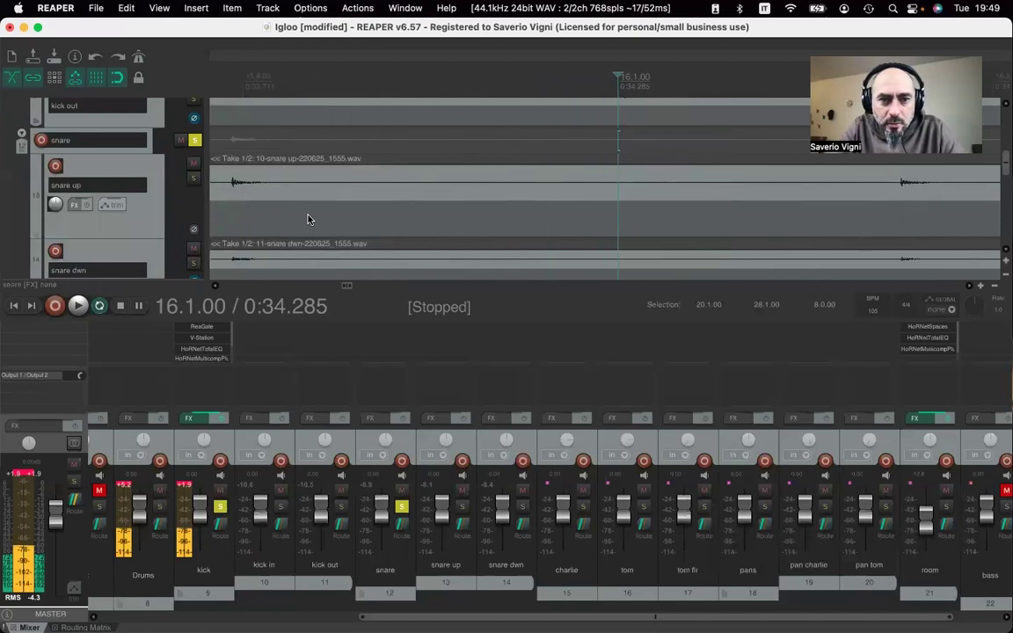
{"action": "left_click", "coordinate": [234, 209]}
{"action": "key", "text": "t"}
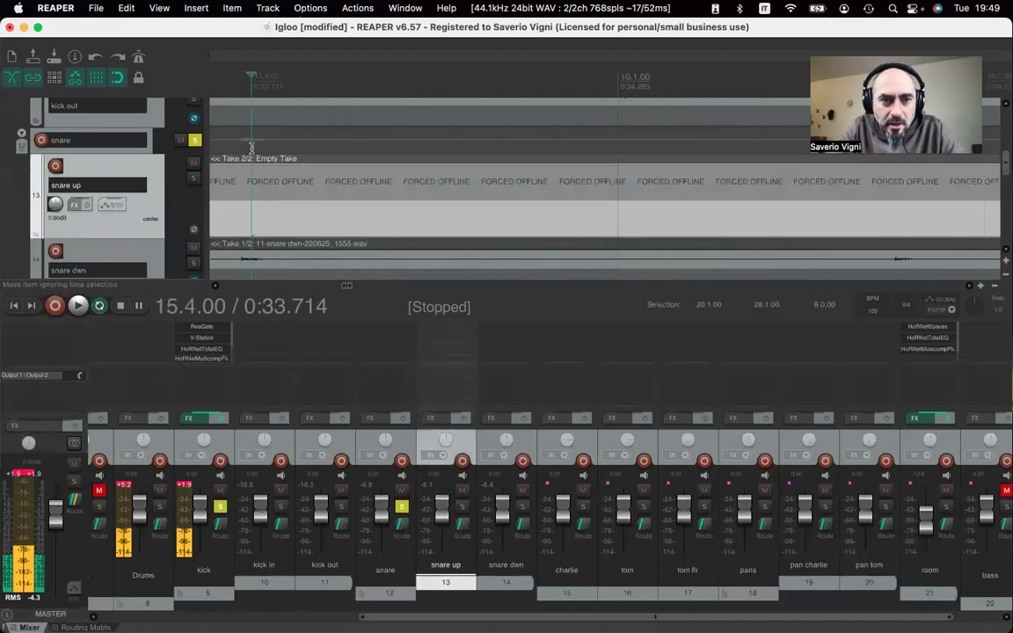
{"action": "scroll", "coordinate": [240, 175], "scroll_direction": "down", "scroll_amount": 5}
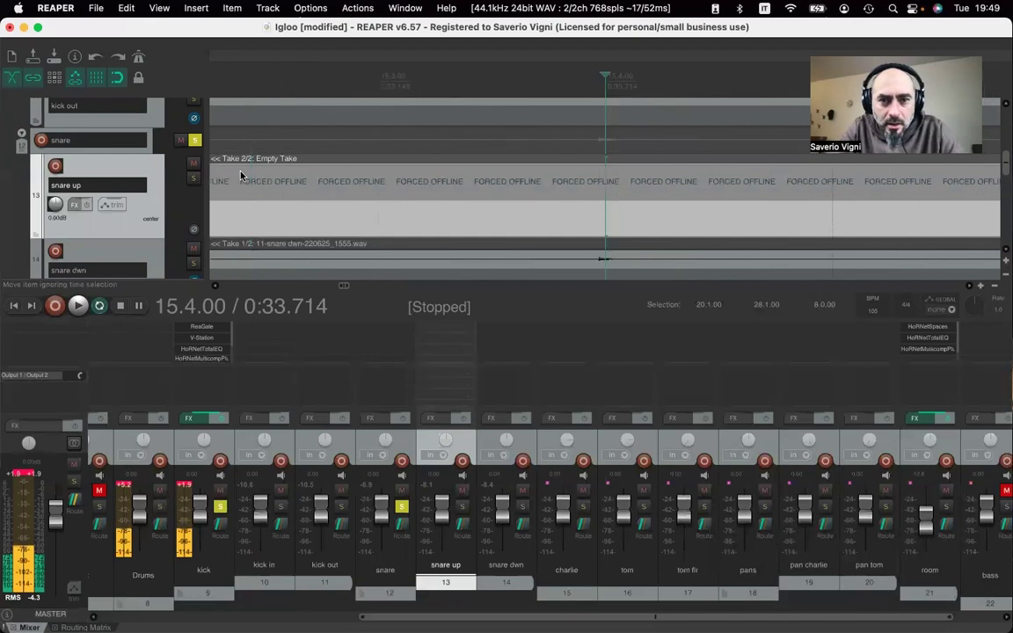
{"action": "scroll", "coordinate": [240, 175], "scroll_direction": "down", "scroll_amount": 2}
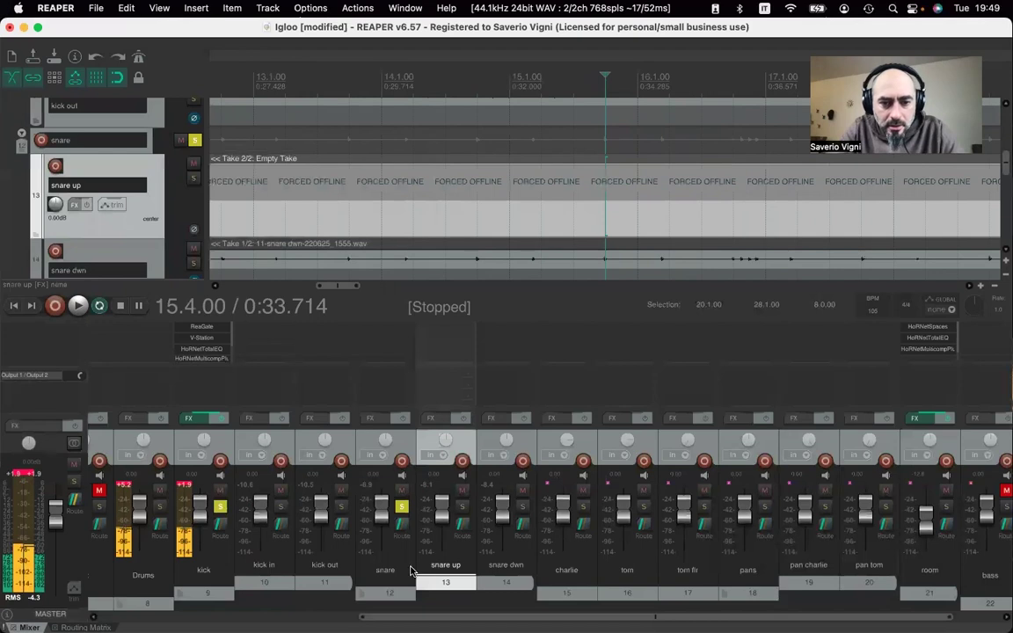
{"action": "key", "text": "t"}
{"action": "left_click", "coordinate": [498, 184]}
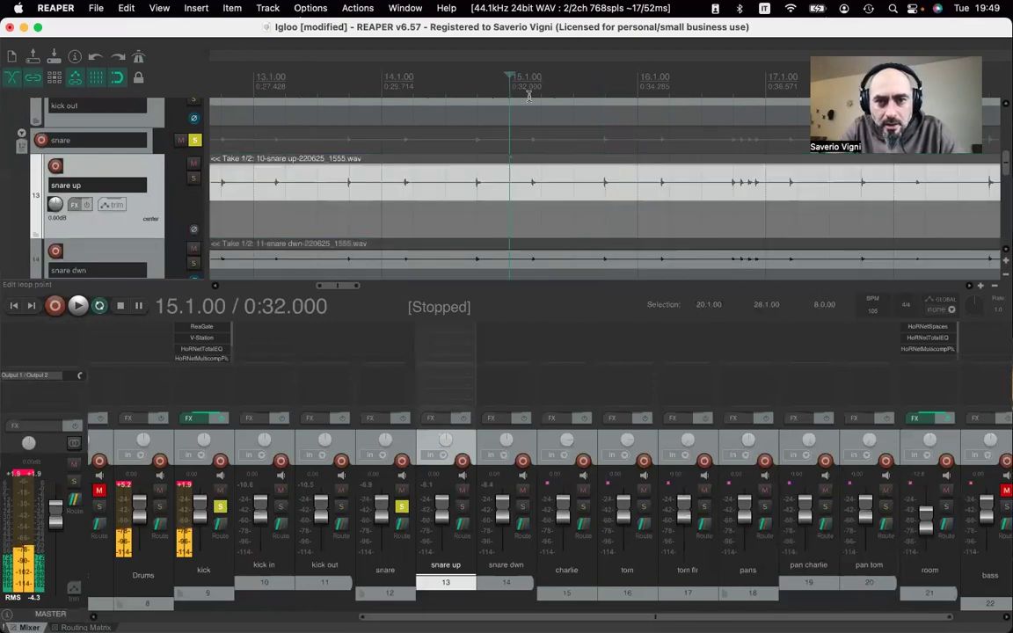
{"action": "scroll", "coordinate": [528, 95], "scroll_direction": "down", "scroll_amount": 1}
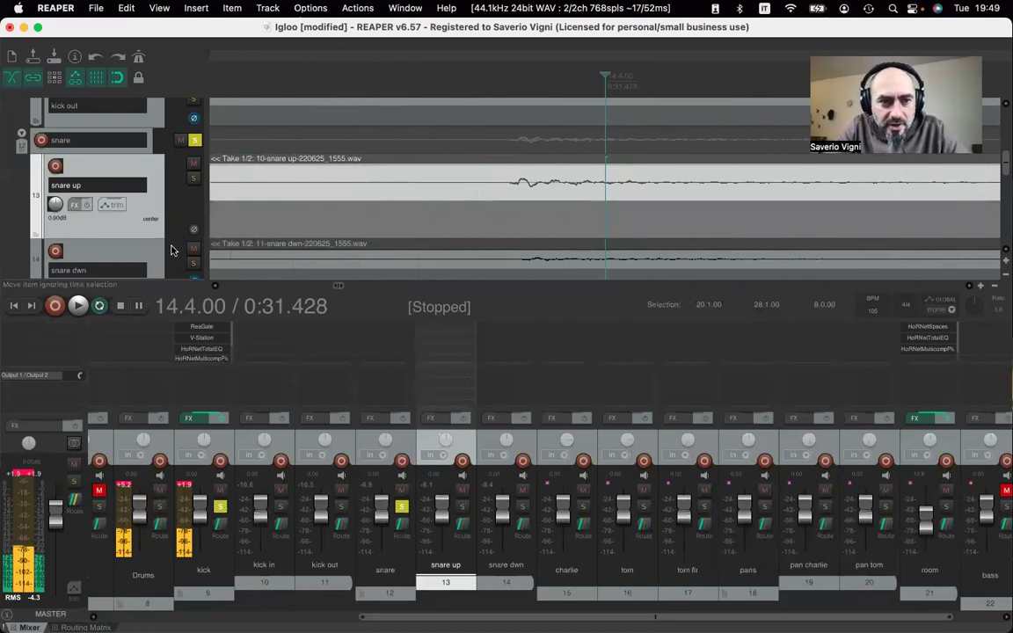
{"action": "scroll", "coordinate": [155, 254], "scroll_direction": "down", "scroll_amount": 1}
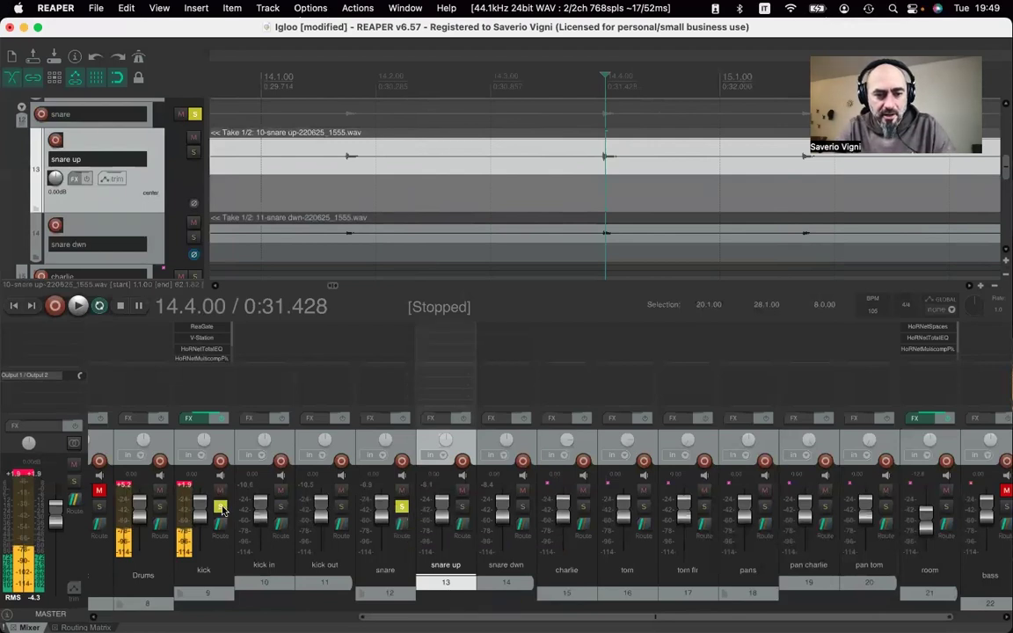
- Unsolo the kick, play the snare, and solo the room track together with it
{"action": "key", "text": "space"}
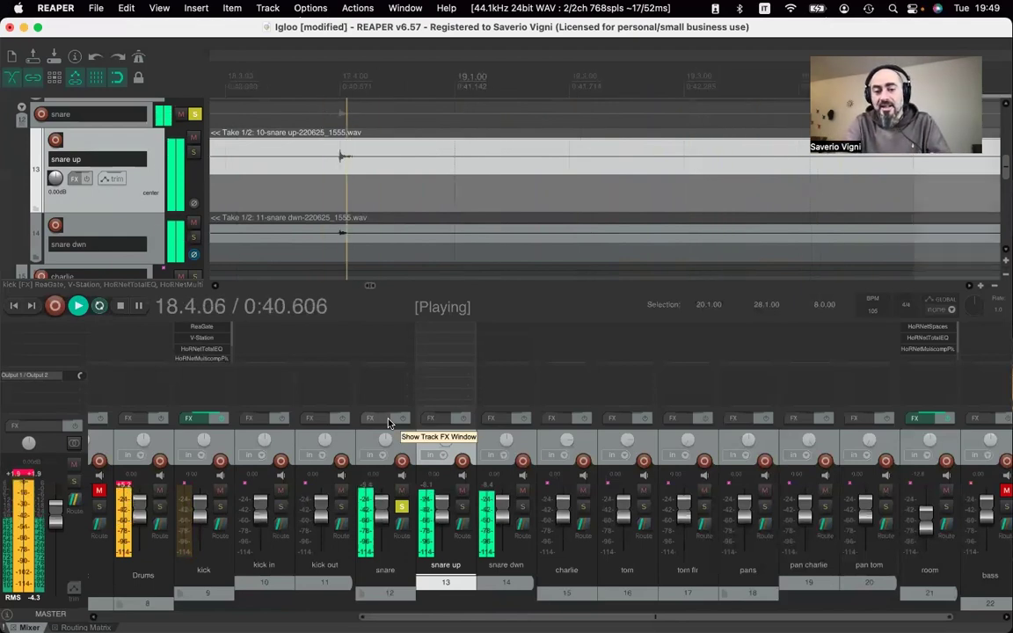
{"action": "left_click", "coordinate": [946, 508]}
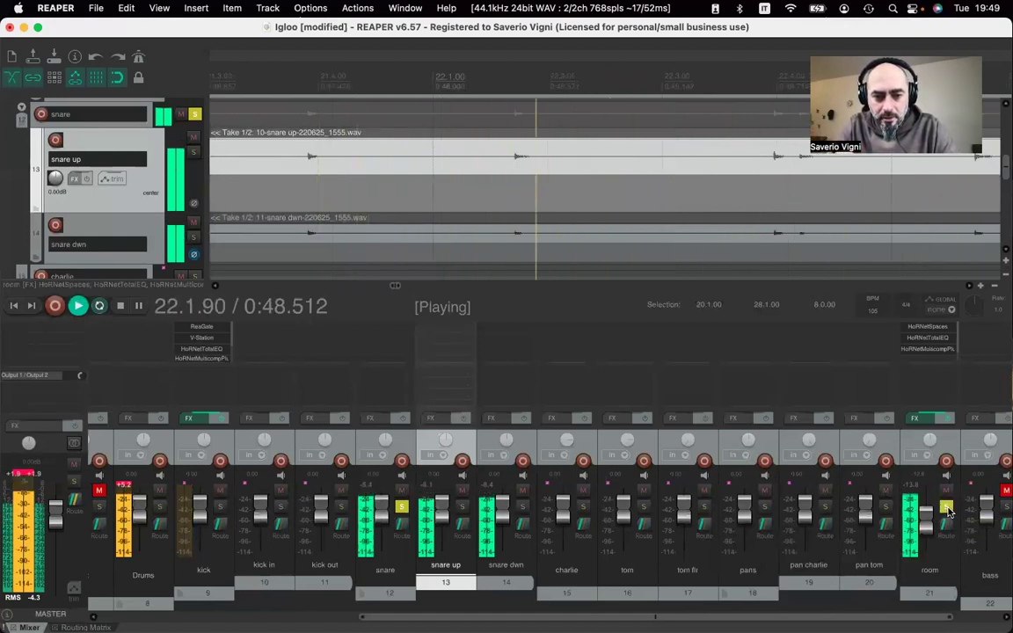
- Unsolo the room track, stop playback and insert ReaGate on the snare folder track
{"action": "left_click", "coordinate": [946, 508]}
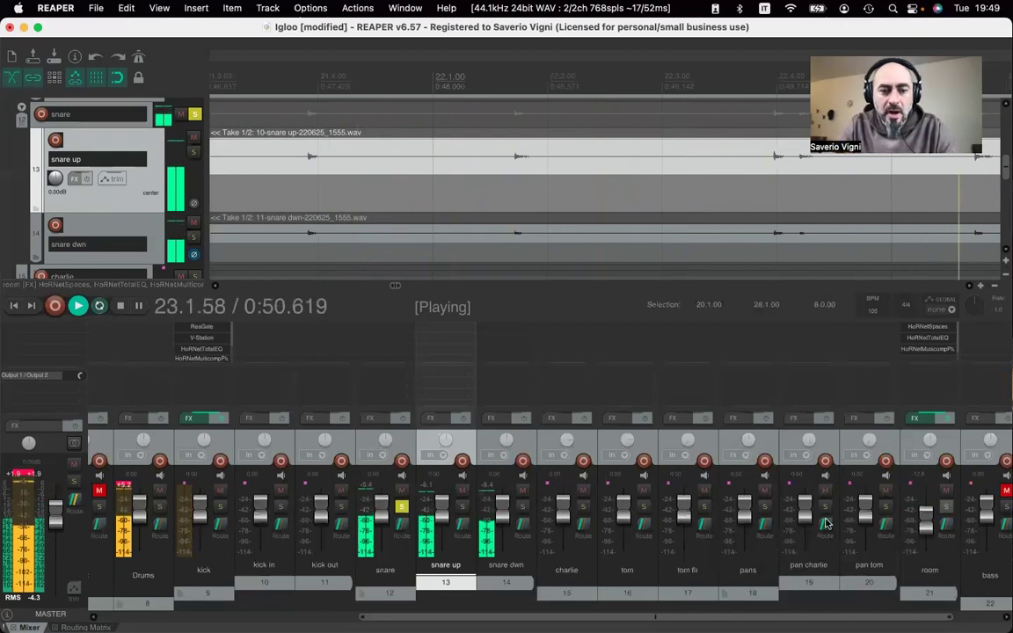
{"action": "left_click_drag", "start_coordinate": [441, 407], "coordinate": [392, 333]}
{"action": "key", "text": "space"}
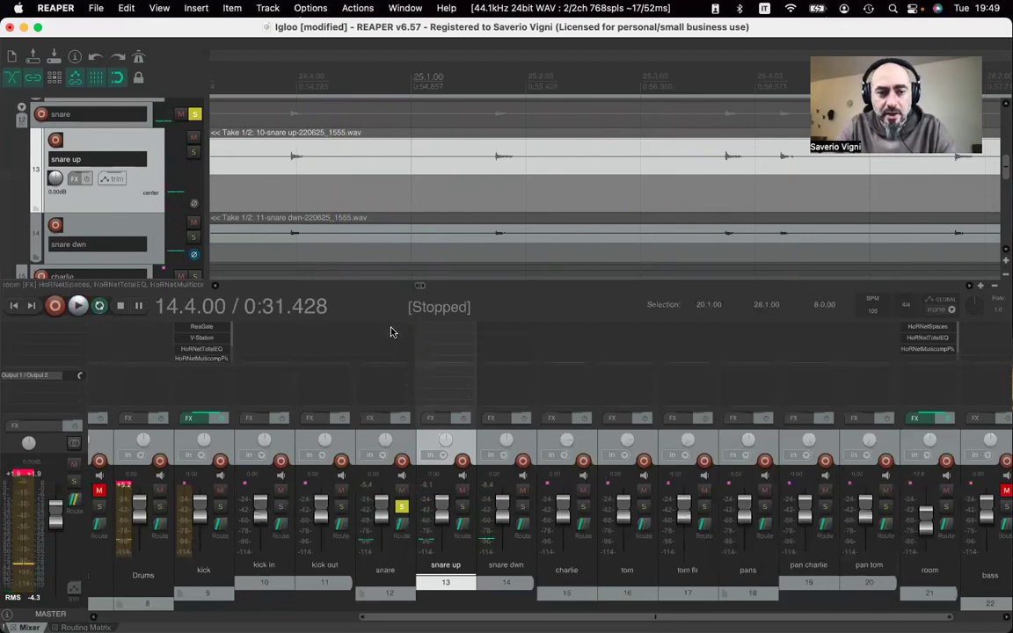
{"action": "double_click", "coordinate": [391, 333]}
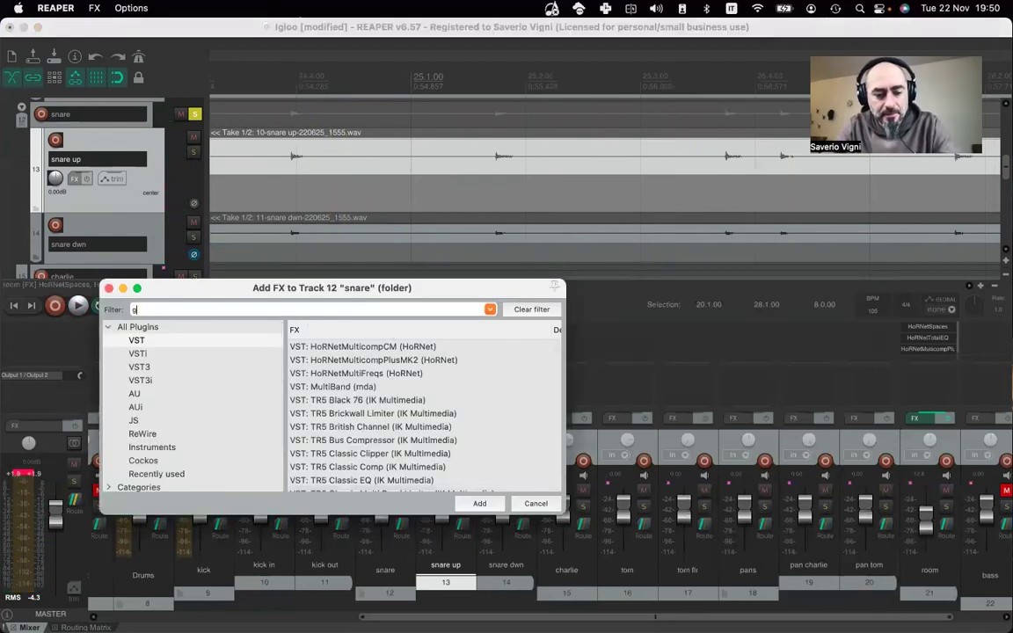
{"action": "double_click", "coordinate": [303, 347]}
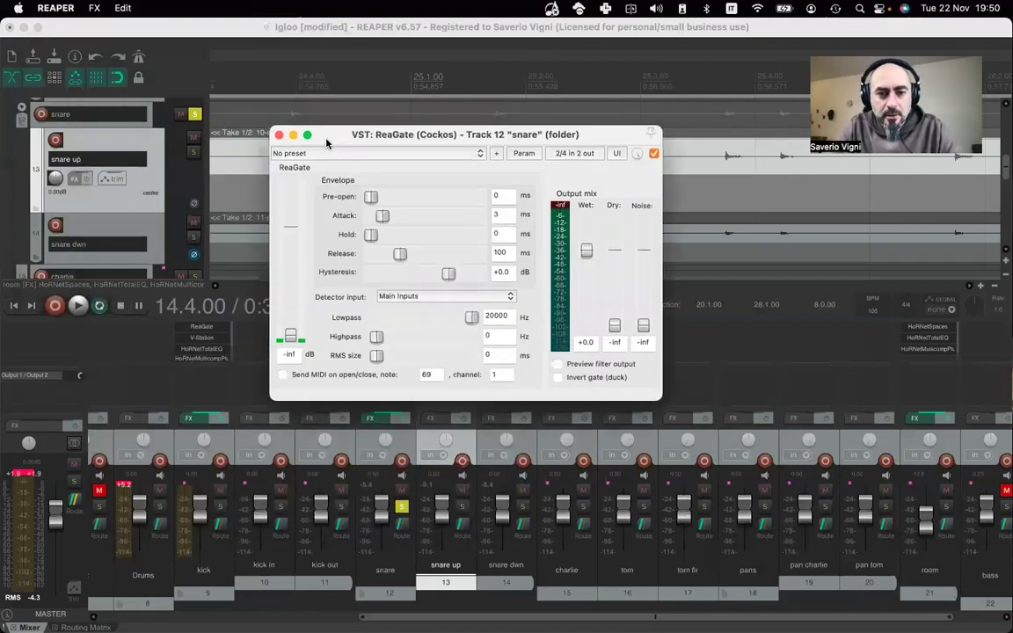
- During playback, set the snare's ReaGate to a -18.0 dB threshold, MIDI sent on open/close, wet at -inf and dry at +0.1
{"action": "key", "text": "space"}
{"action": "left_click_drag", "start_coordinate": [295, 338], "coordinate": [297, 279]}
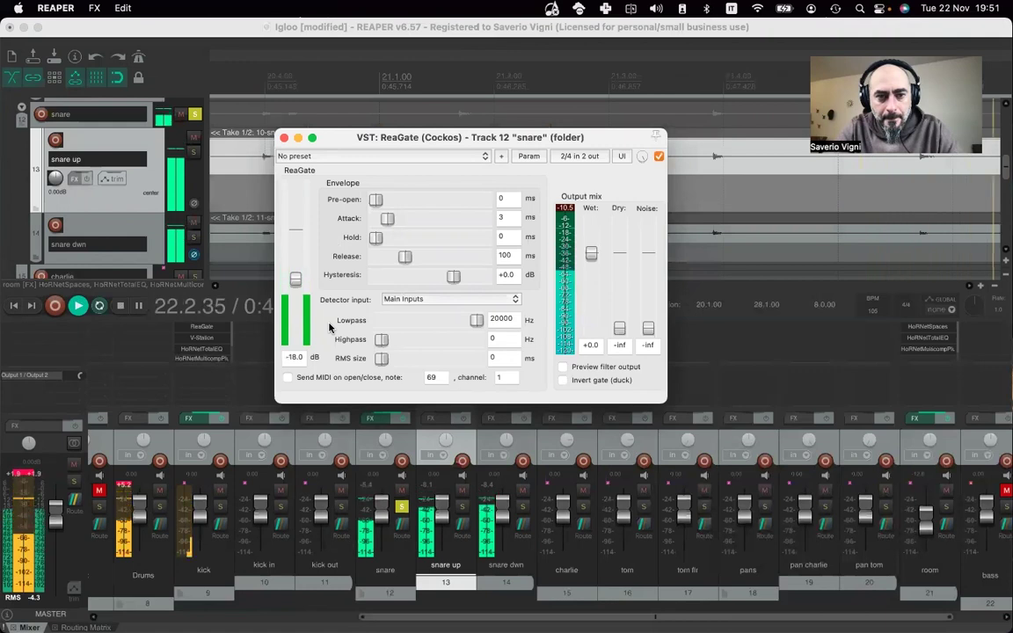
{"action": "left_click", "coordinate": [288, 377]}
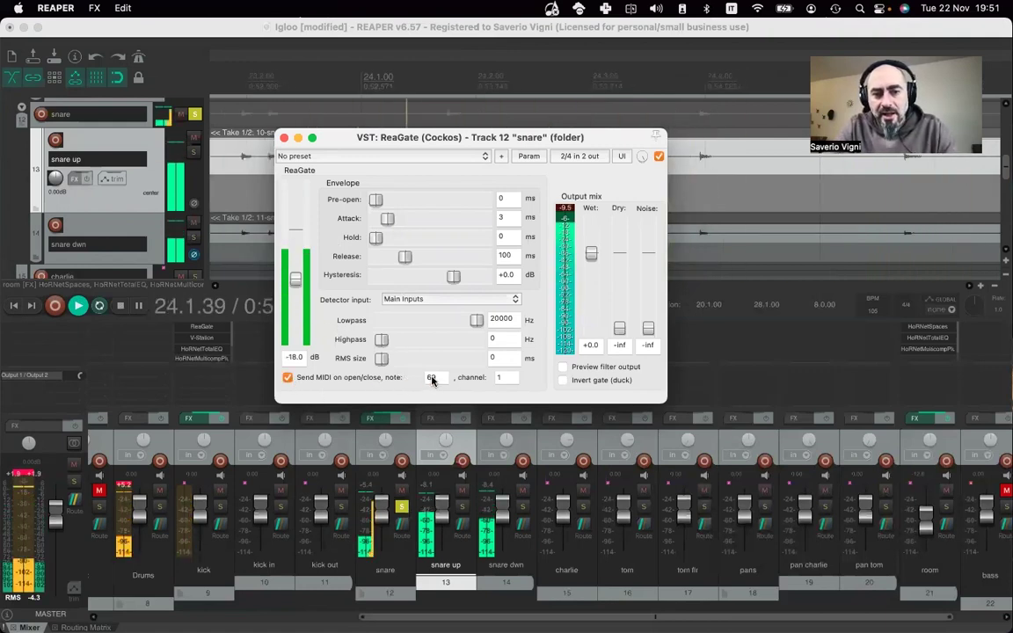
{"action": "left_click_drag", "start_coordinate": [618, 328], "coordinate": [592, 329]}
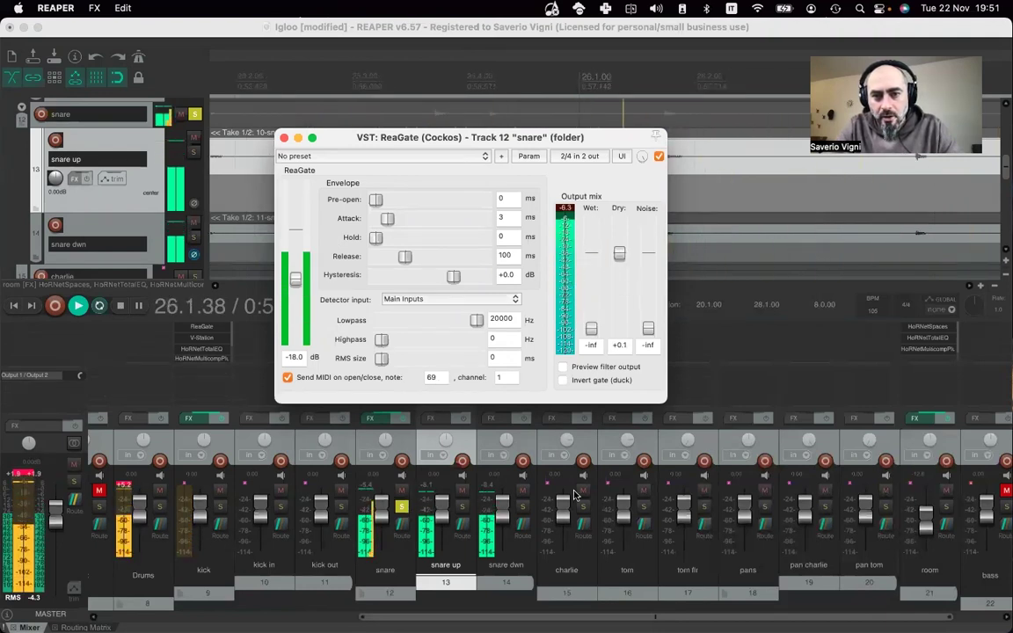
{"action": "left_click", "coordinate": [283, 138]}
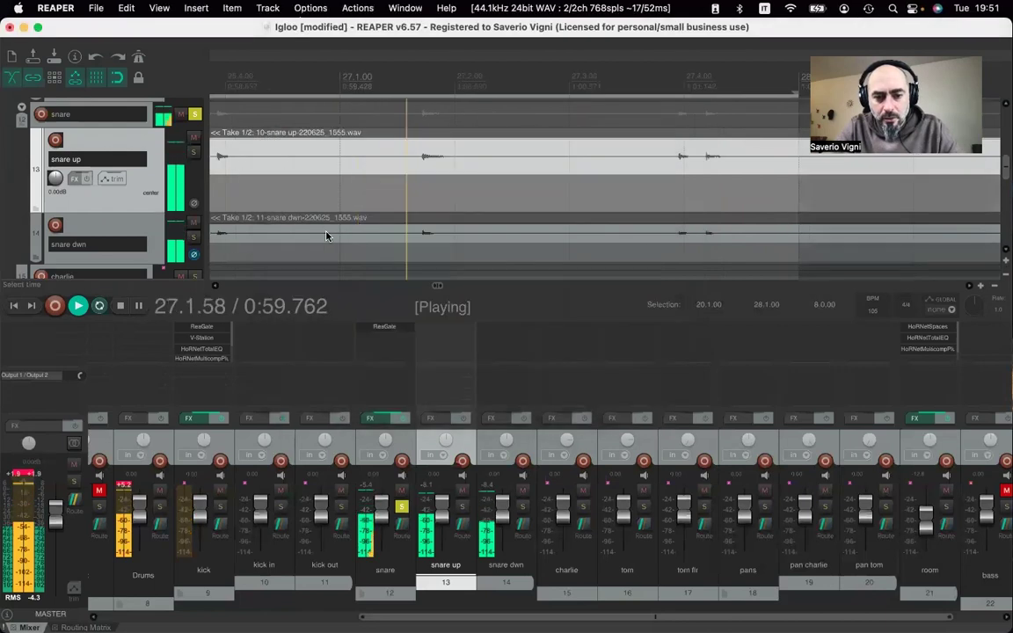
- Insert the V-Station (Novation) synthesizer after ReaGate on the snare folder track
{"action": "double_click", "coordinate": [383, 345]}
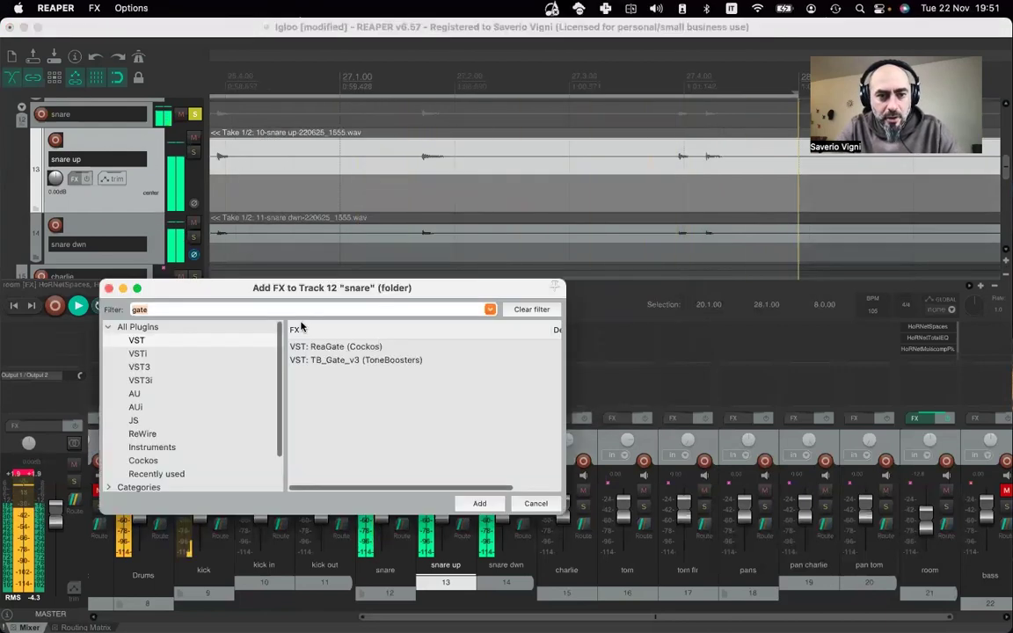
{"action": "left_click", "coordinate": [171, 355]}
{"action": "left_click", "coordinate": [224, 311]}
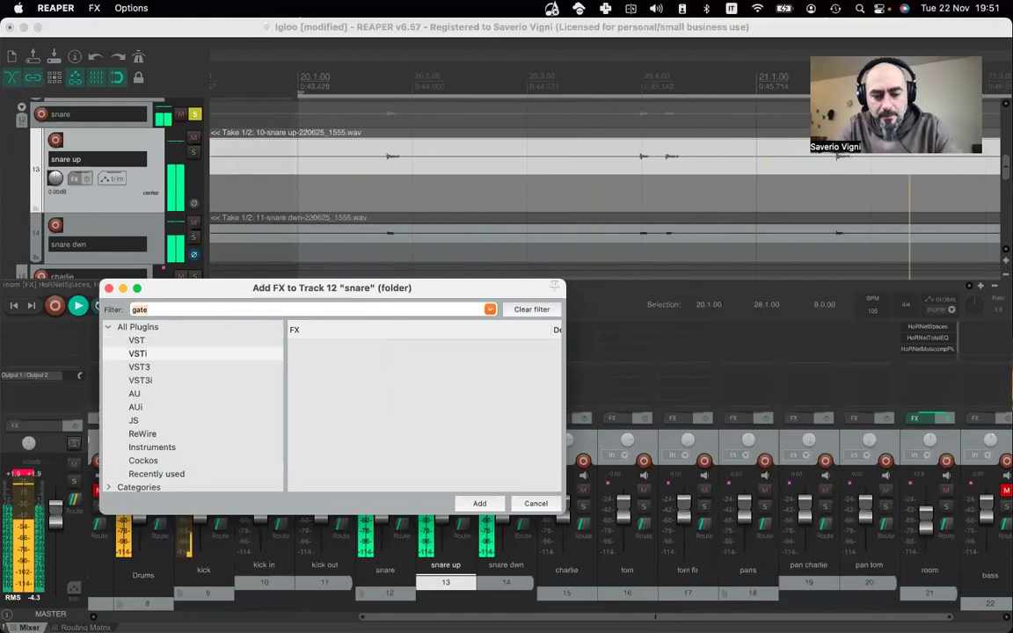
{"action": "type", "text": "vg-"}
{"action": "key", "text": "BackSpace"}
{"action": "key", "text": "BackSpace"}
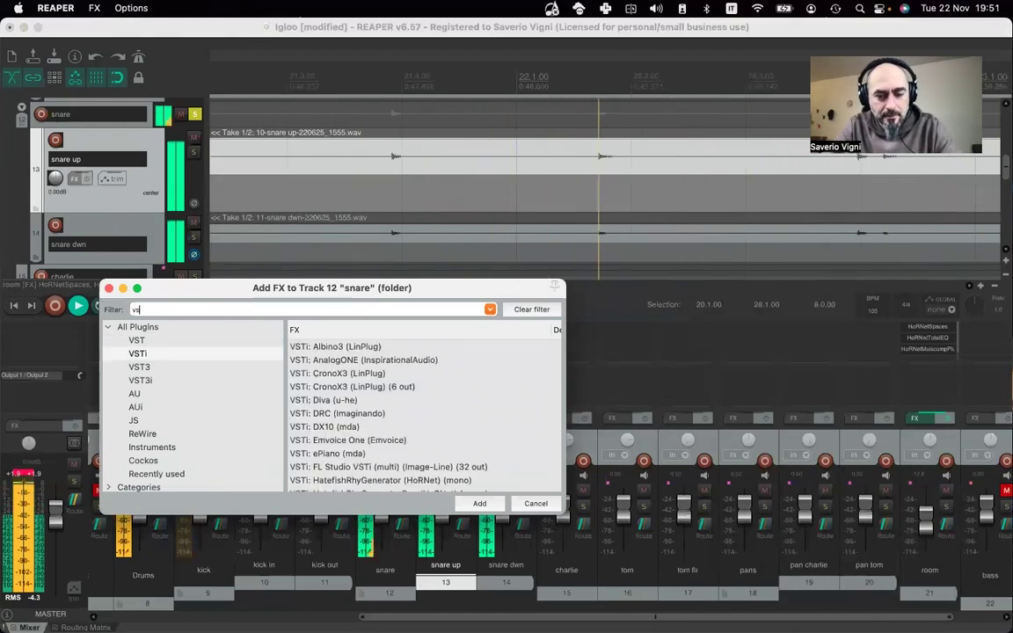
{"action": "type", "text": "-s"}
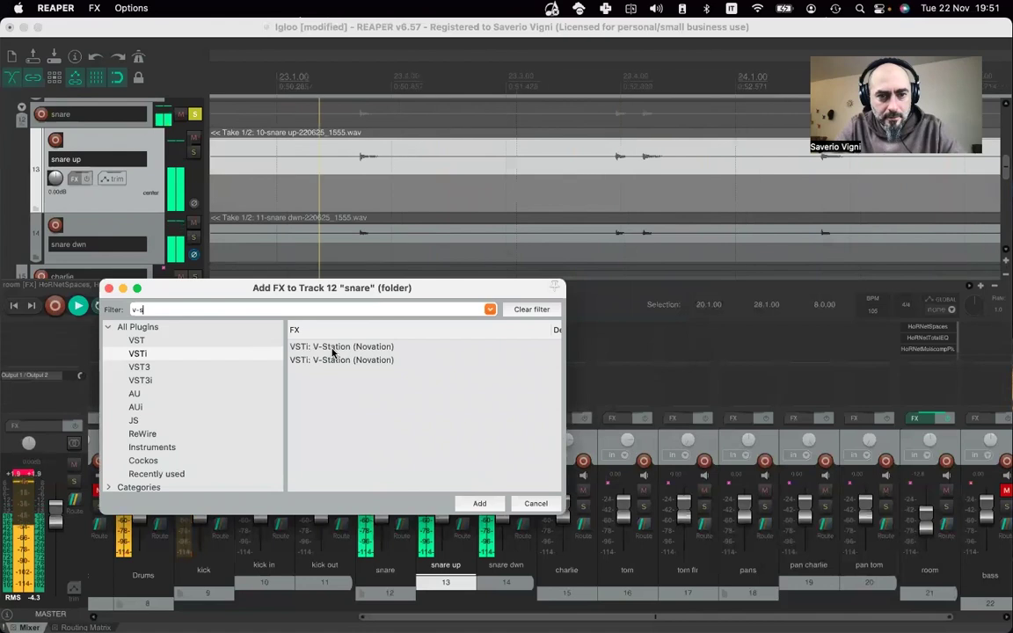
{"action": "left_click", "coordinate": [335, 360]}
{"action": "double_click", "coordinate": [335, 360]}
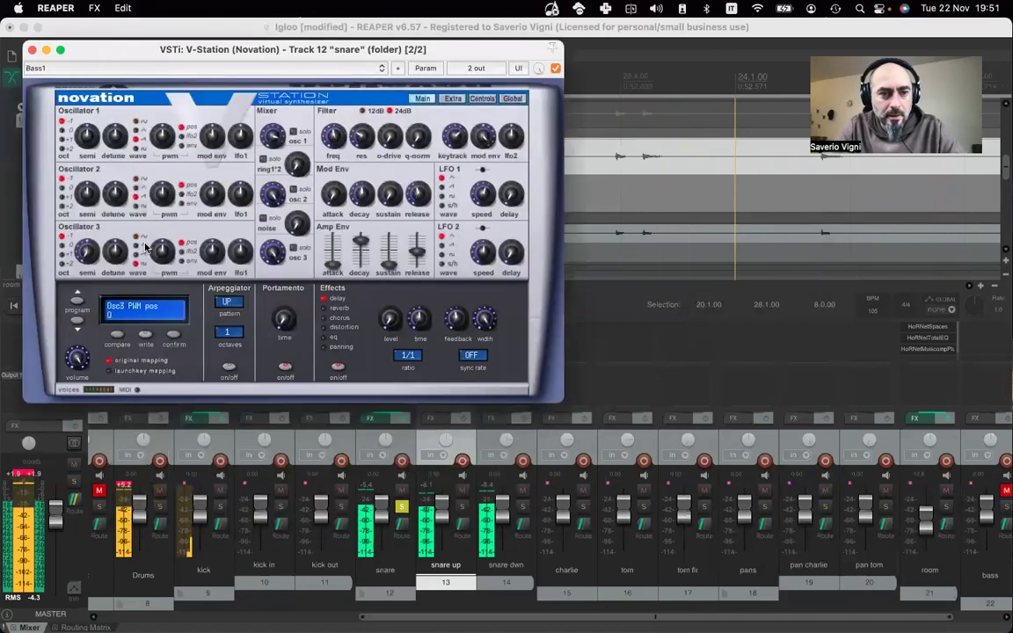
- Load V-Station's User 499 program and shape its amp envelope with sustain at minimum and release at 62
{"action": "left_click", "coordinate": [76, 322]}
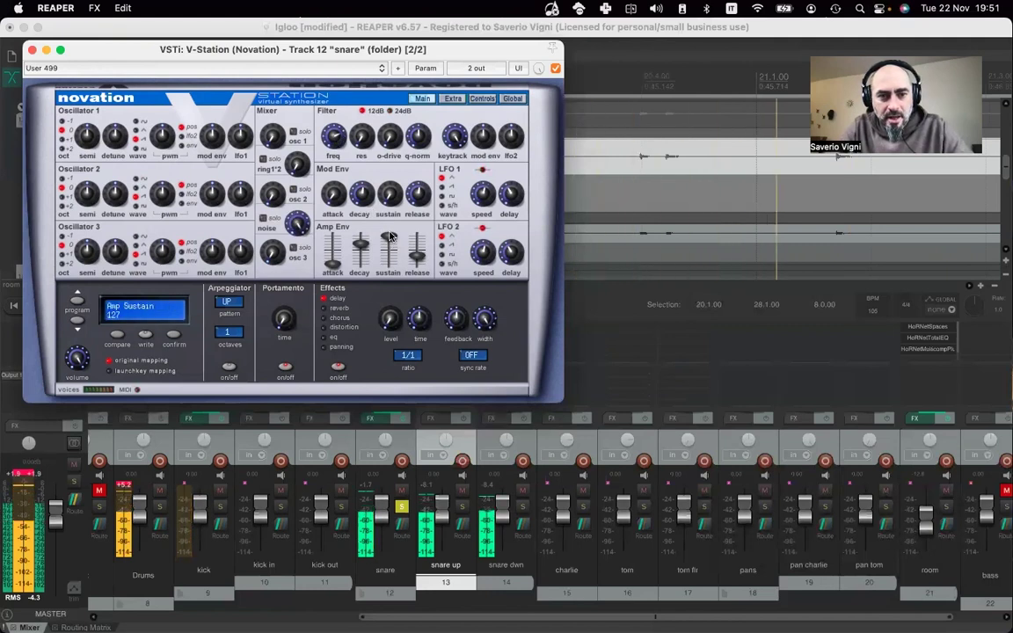
{"action": "left_click_drag", "start_coordinate": [389, 237], "coordinate": [381, 322]}
{"action": "left_click_drag", "start_coordinate": [429, 272], "coordinate": [417, 252]}
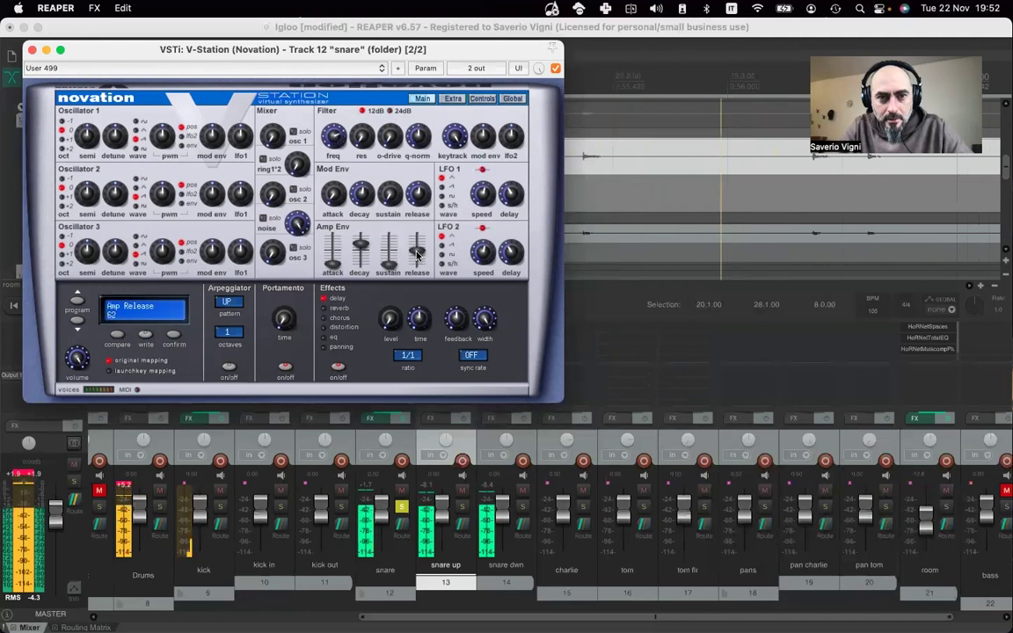
- Set V-Station's filter frequency to 85 and blend the synth in at 39% wet
{"action": "left_click", "coordinate": [339, 137]}
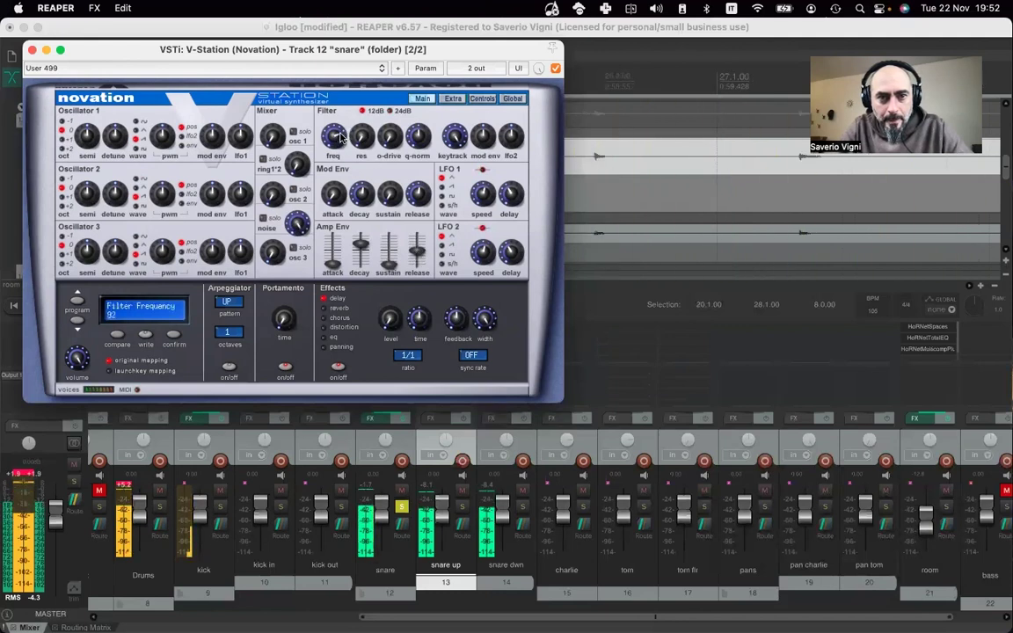
{"action": "left_click_drag", "start_coordinate": [339, 147], "coordinate": [339, 146]}
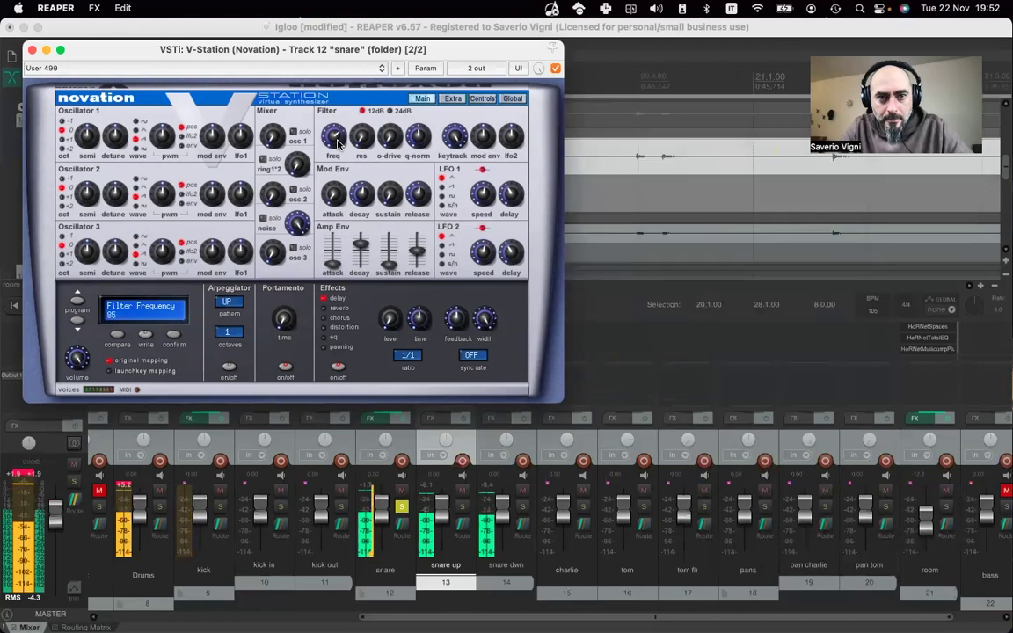
{"action": "left_click", "coordinate": [479, 133]}
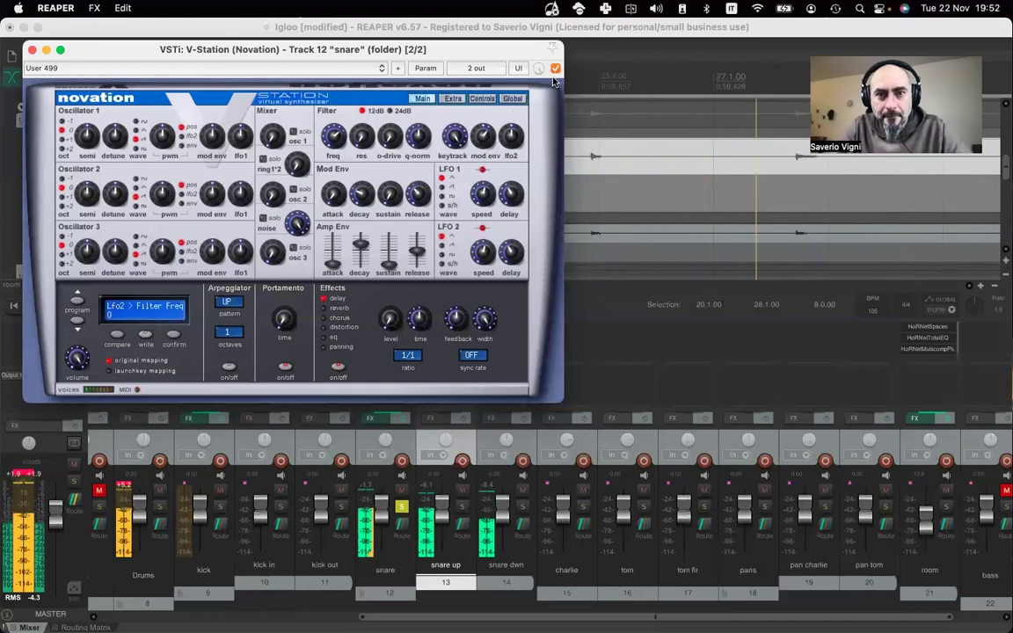
{"action": "left_click_drag", "start_coordinate": [86, 50], "coordinate": [127, 112]}
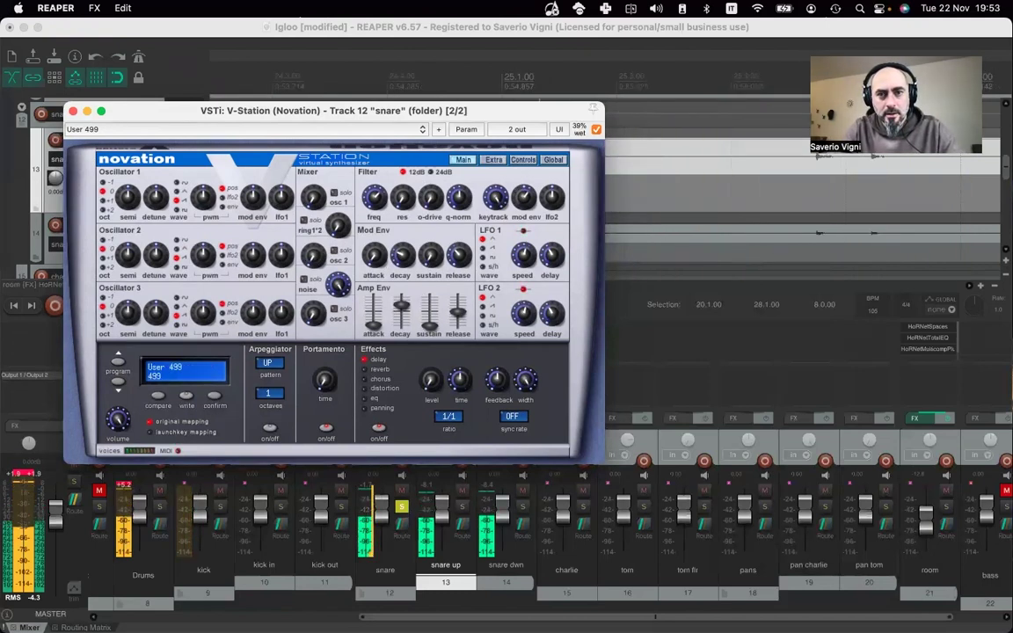
{"action": "left_click", "coordinate": [74, 112]}
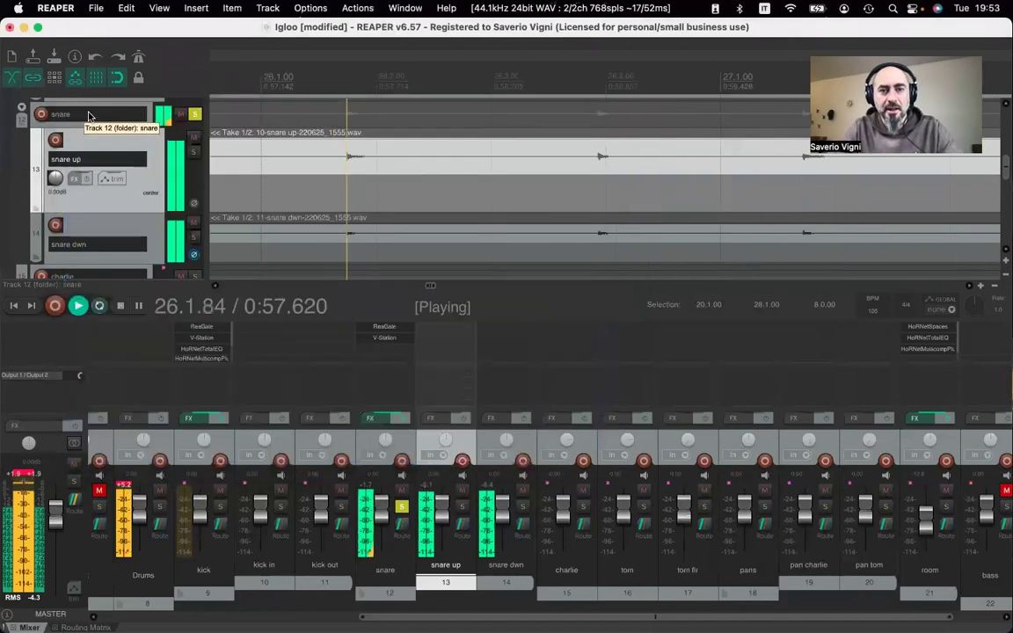
- Compare the snare sound with V-Station bypassed and re-enabled
{"action": "left_click", "coordinate": [385, 337]}
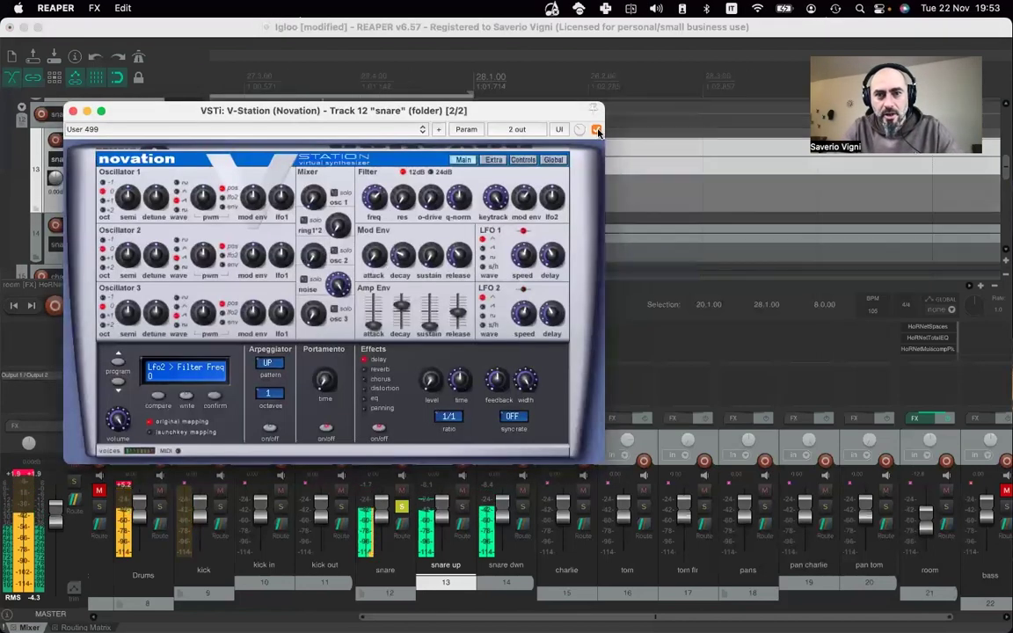
{"action": "left_click", "coordinate": [597, 130]}
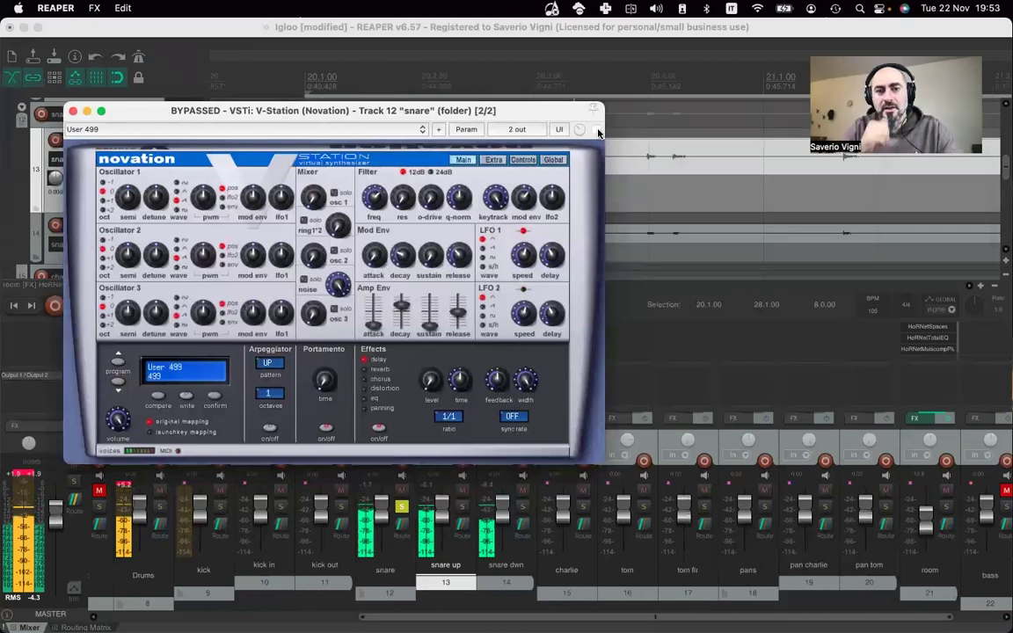
{"action": "left_click", "coordinate": [597, 130]}
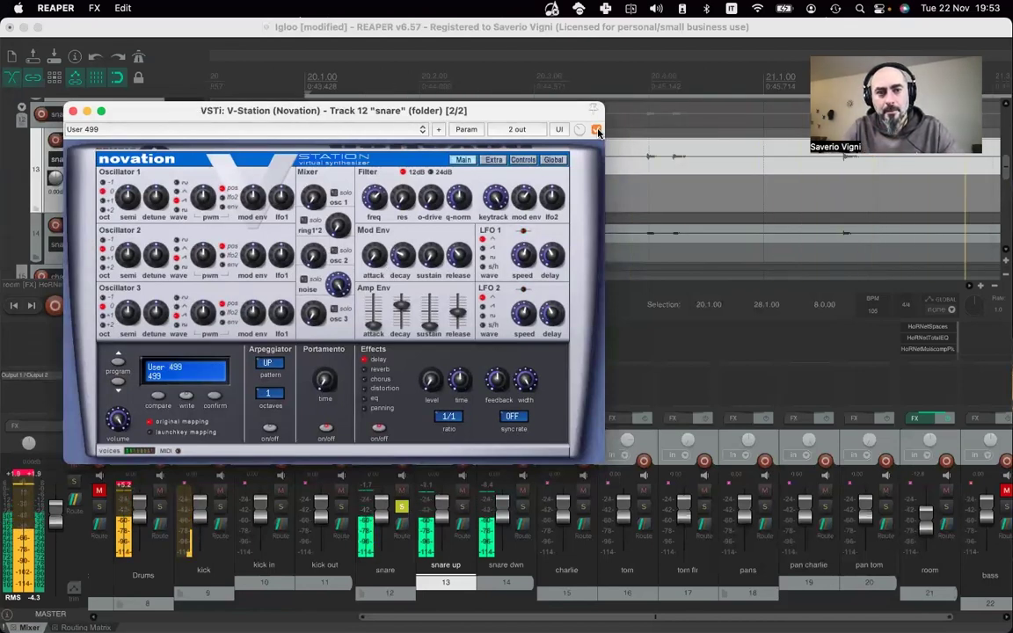
{"action": "left_click", "coordinate": [74, 112]}
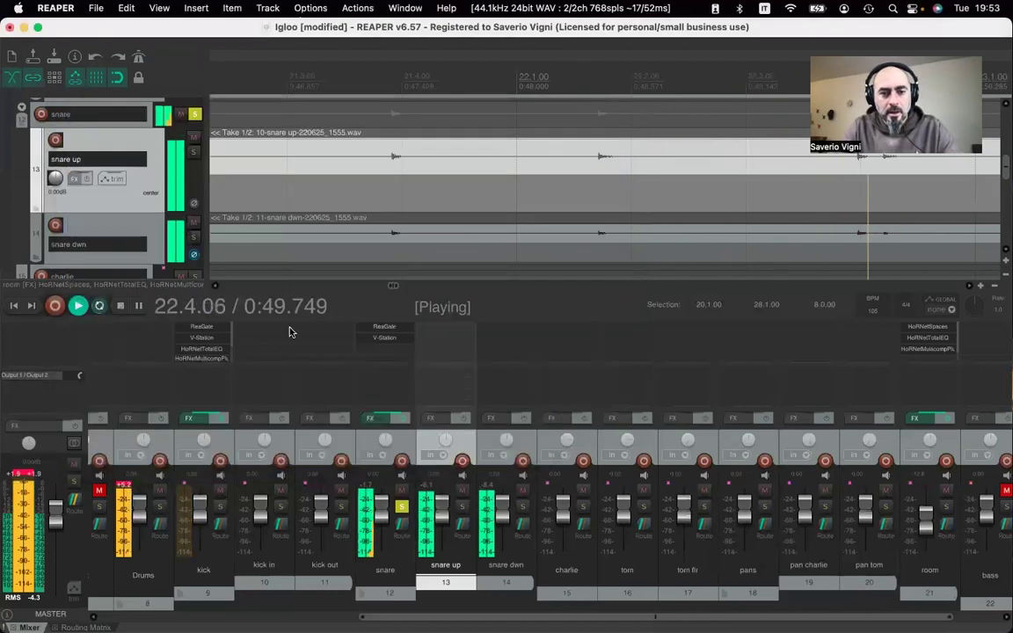
- Insert HoRNetTotalEQ after V-Station on the snare folder track
{"action": "left_click", "coordinate": [382, 354]}
{"action": "type", "text": "tota"}
{"action": "left_click", "coordinate": [136, 341]}
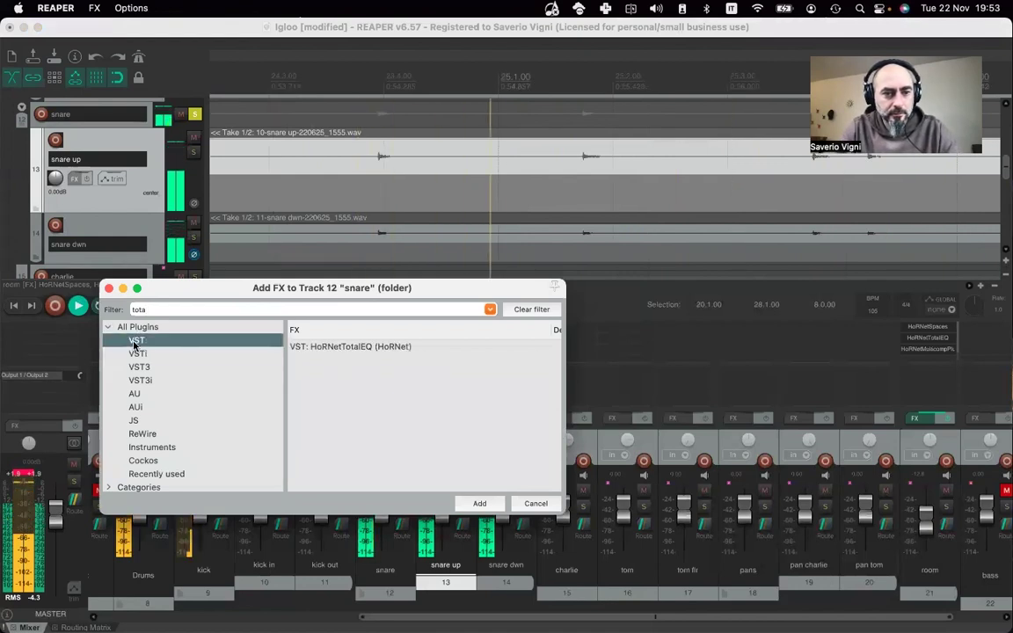
{"action": "double_click", "coordinate": [323, 346]}
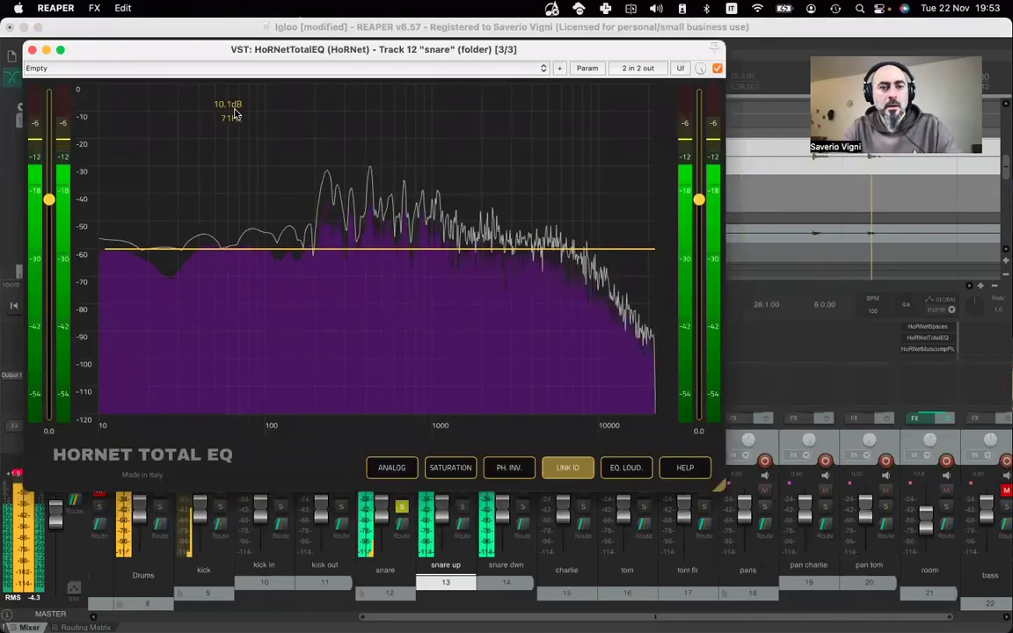
- Add an HP 18dB band at about 108 Hz to the snare's equalizer
{"action": "left_click", "coordinate": [204, 249]}
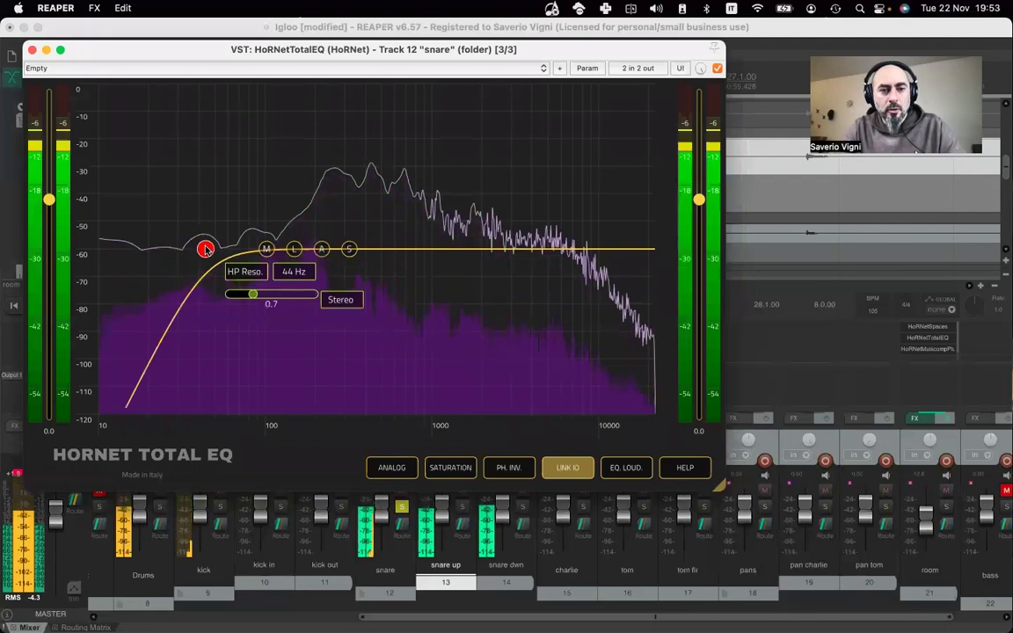
{"action": "left_click", "coordinate": [263, 275]}
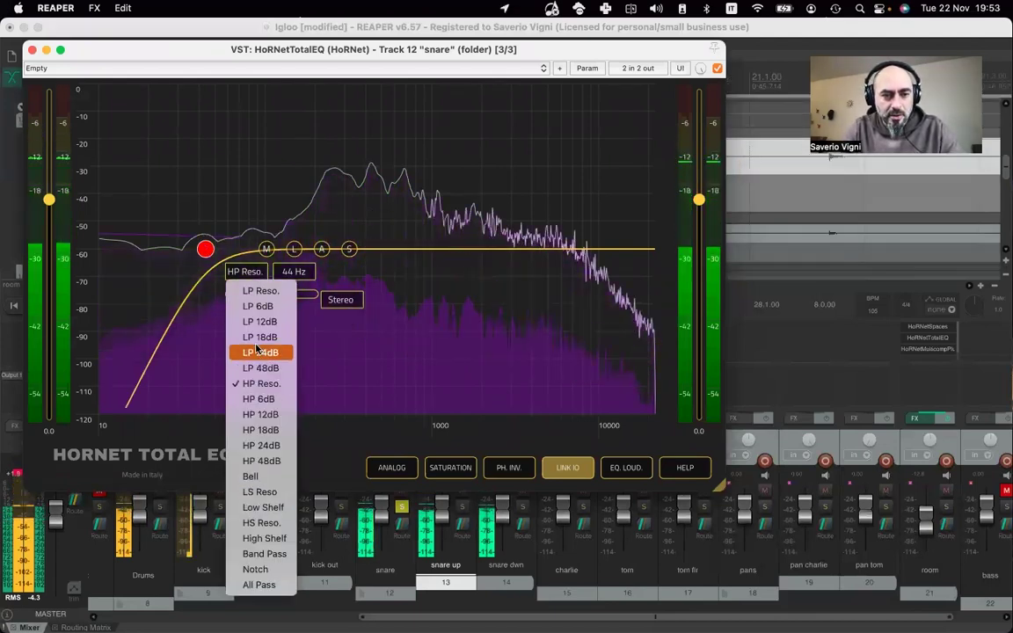
{"action": "left_click", "coordinate": [251, 430]}
{"action": "left_click_drag", "start_coordinate": [205, 249], "coordinate": [270, 260]}
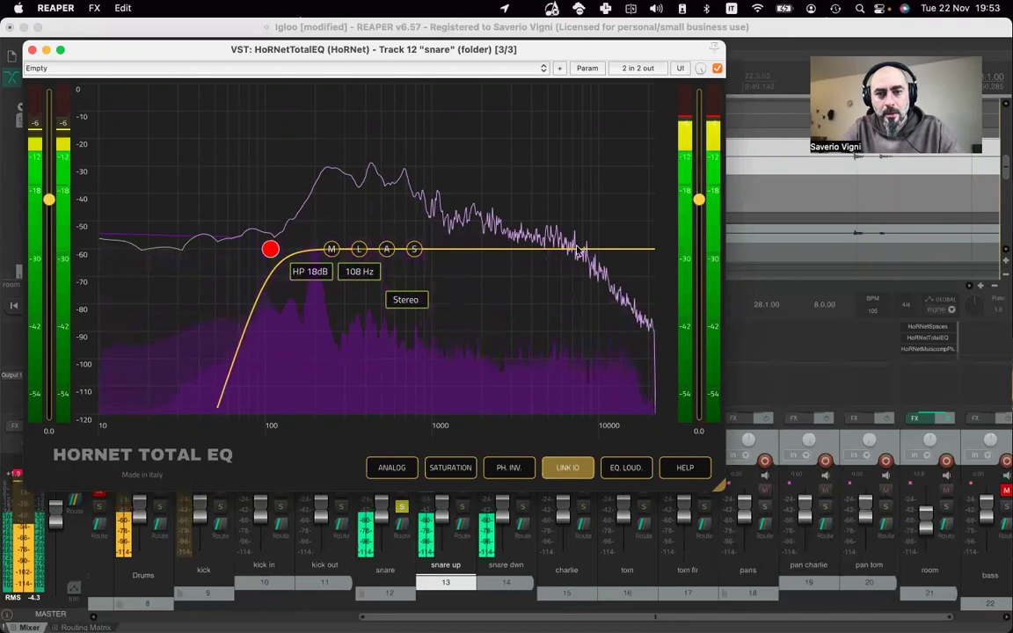
- Add an HS Reso. band to the snare's equalizer at about 2298 Hz with an 8.6 dB boost and a Q of 0.5
{"action": "left_click", "coordinate": [530, 250]}
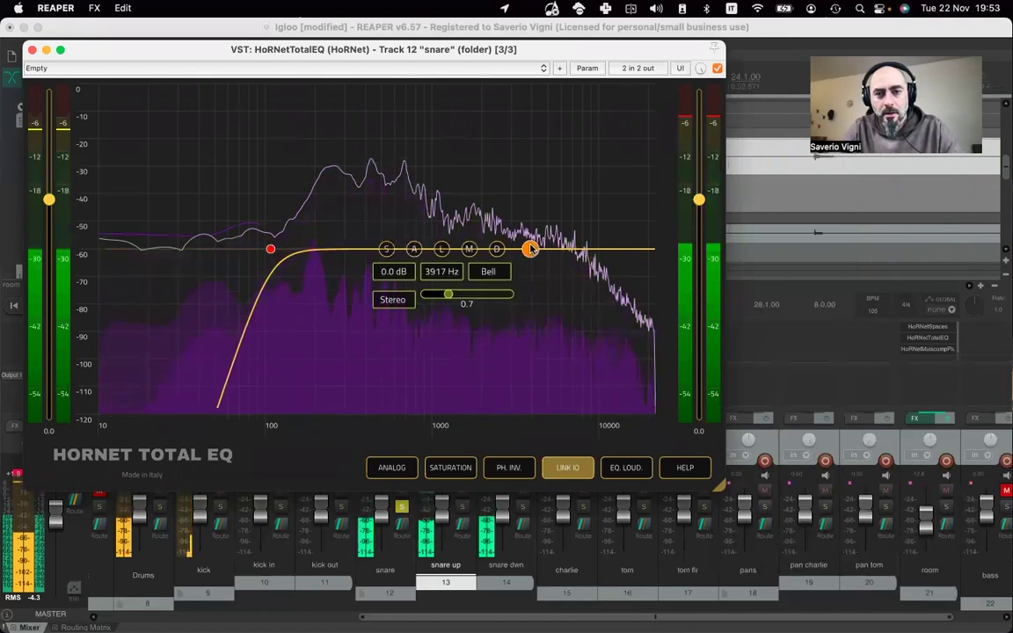
{"action": "left_click", "coordinate": [488, 271]}
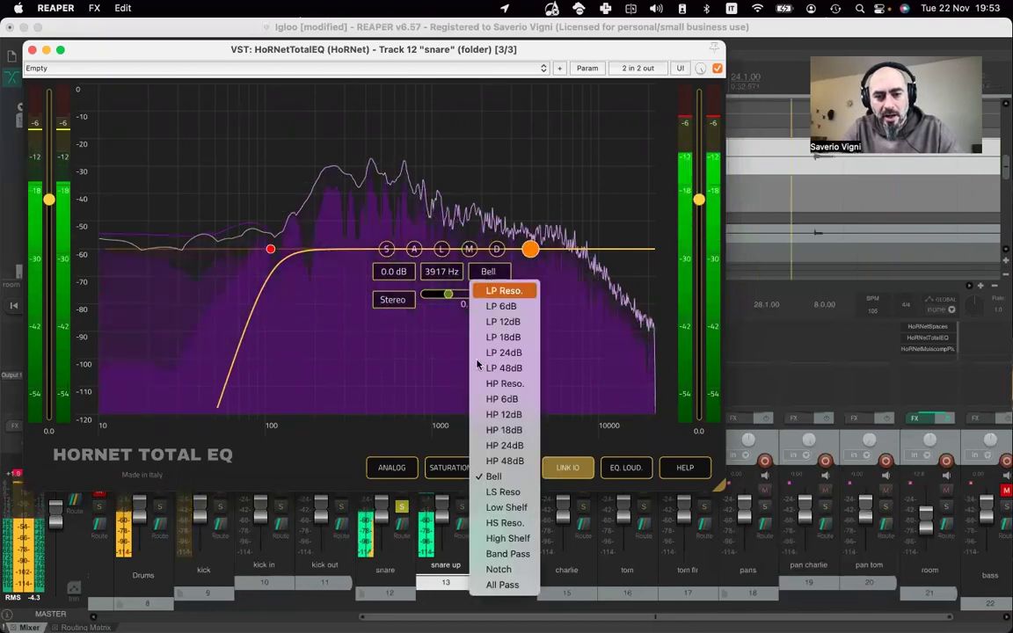
{"action": "left_click", "coordinate": [486, 525]}
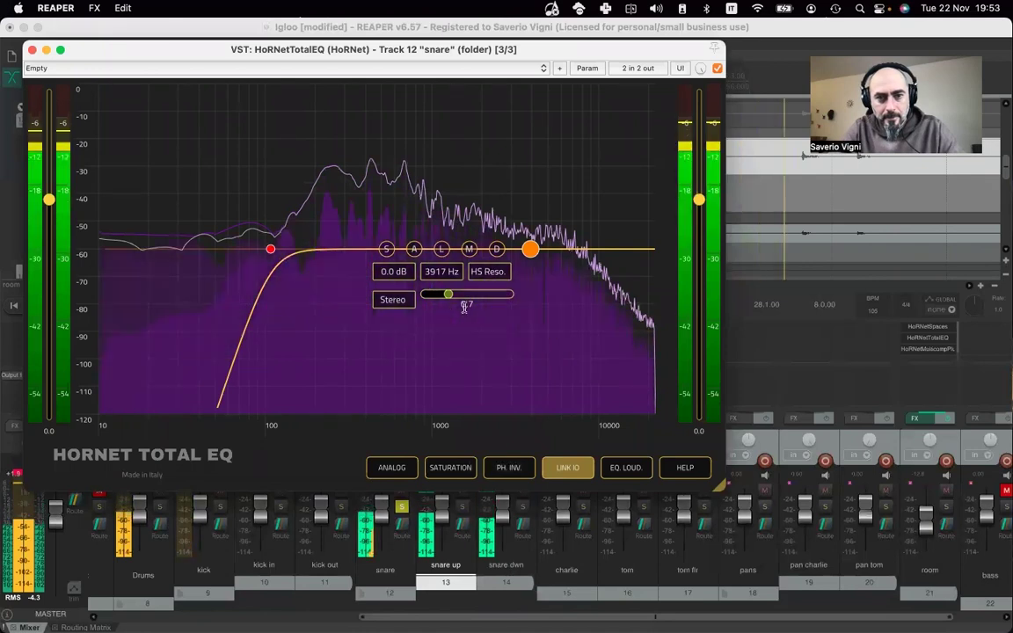
{"action": "left_click_drag", "start_coordinate": [448, 295], "coordinate": [443, 296]}
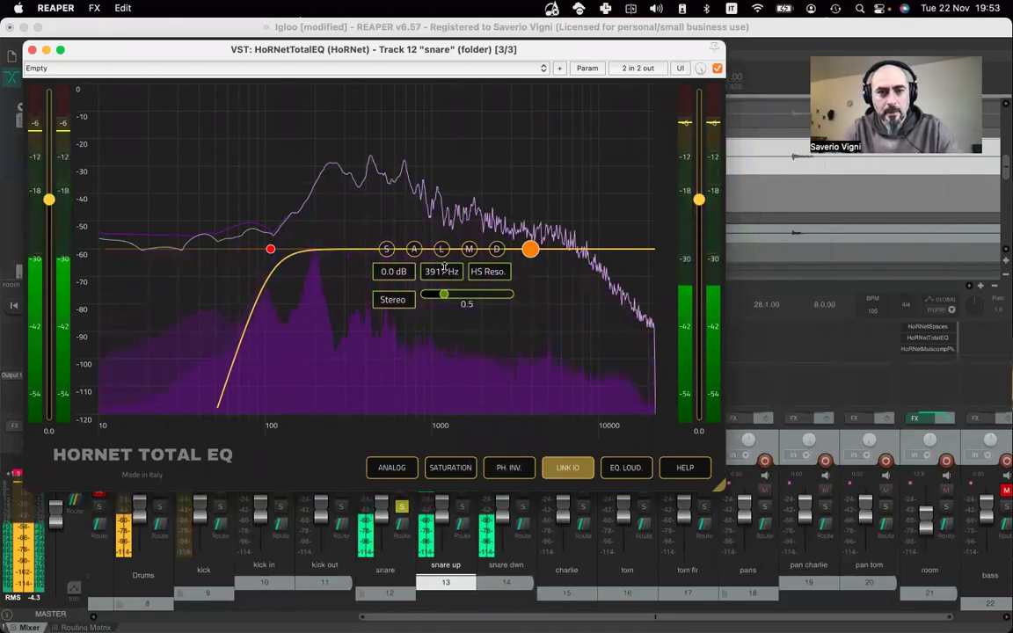
{"action": "left_click_drag", "start_coordinate": [497, 219], "coordinate": [491, 179]}
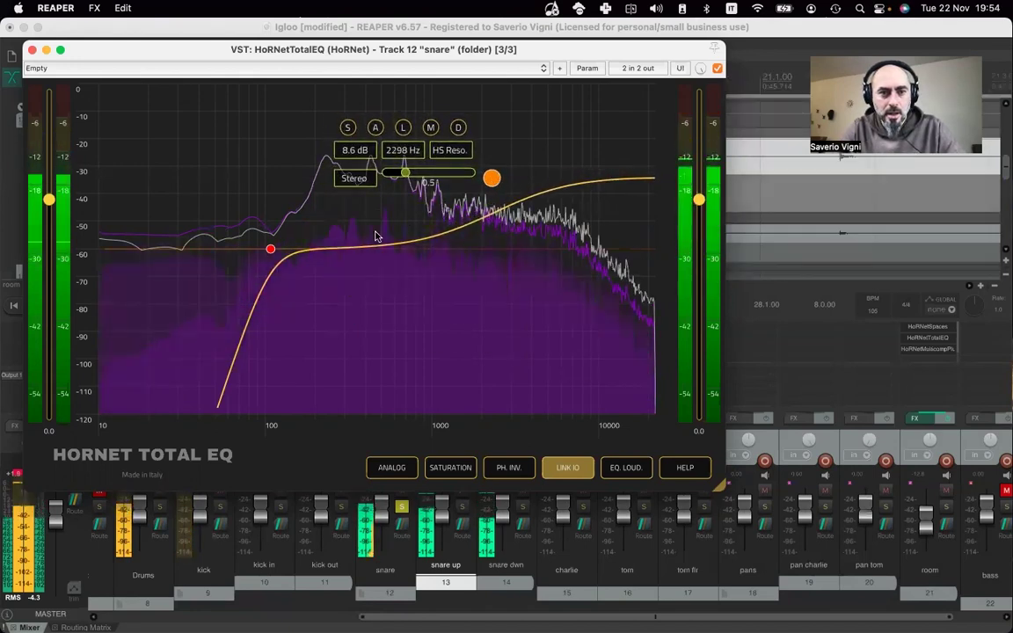
- Add a Bell band to the snare's equalizer at about 215 Hz with a 3.9 dB boost
{"action": "double_click", "coordinate": [332, 248]}
{"action": "mouse_move", "coordinate": [332, 229]}
{"action": "left_mouse_down"}
{"action": "mouse_move", "coordinate": [380, 219]}
{"action": "mouse_move", "coordinate": [321, 218]}
{"action": "left_mouse_up"}
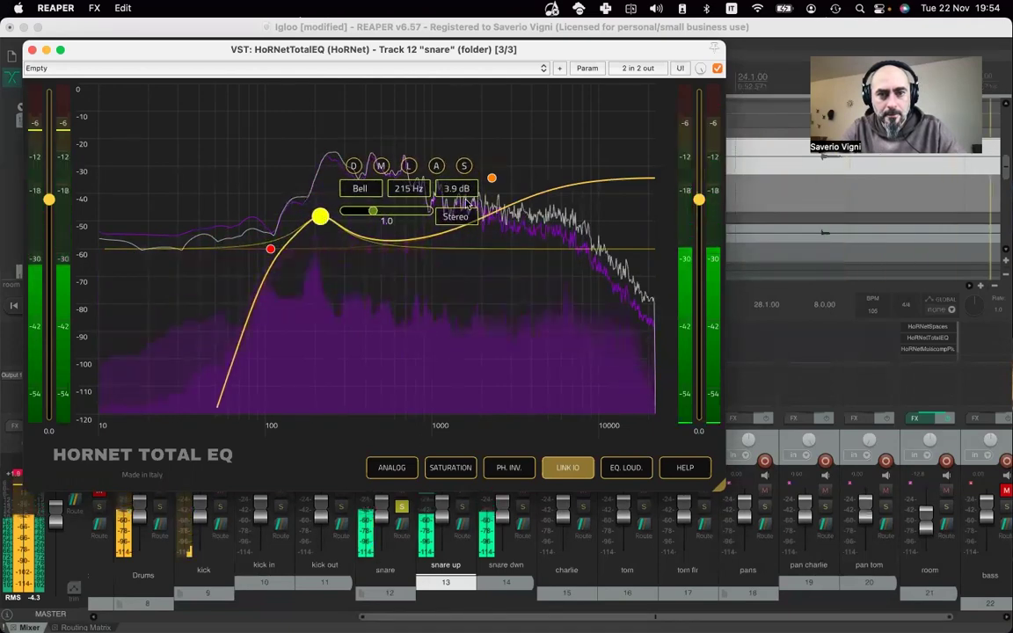
- Raise the snare equalizer's HS Reso. band to a 10.6 dB boost at about 2822 Hz
{"action": "left_click", "coordinate": [491, 178]}
{"action": "left_click_drag", "start_coordinate": [491, 178], "coordinate": [506, 161]}
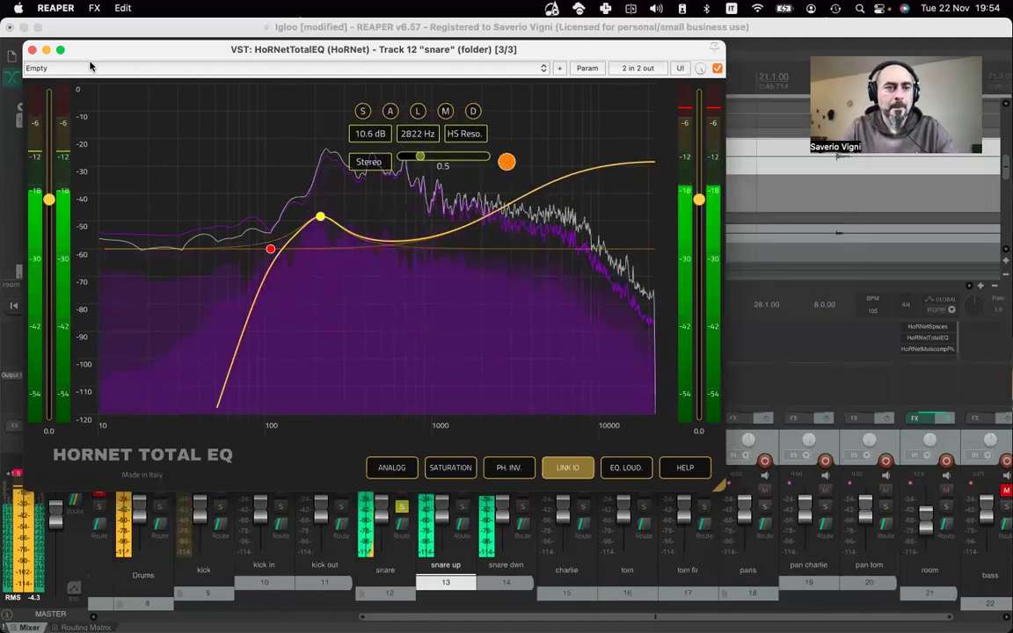
{"action": "left_click", "coordinate": [32, 50]}
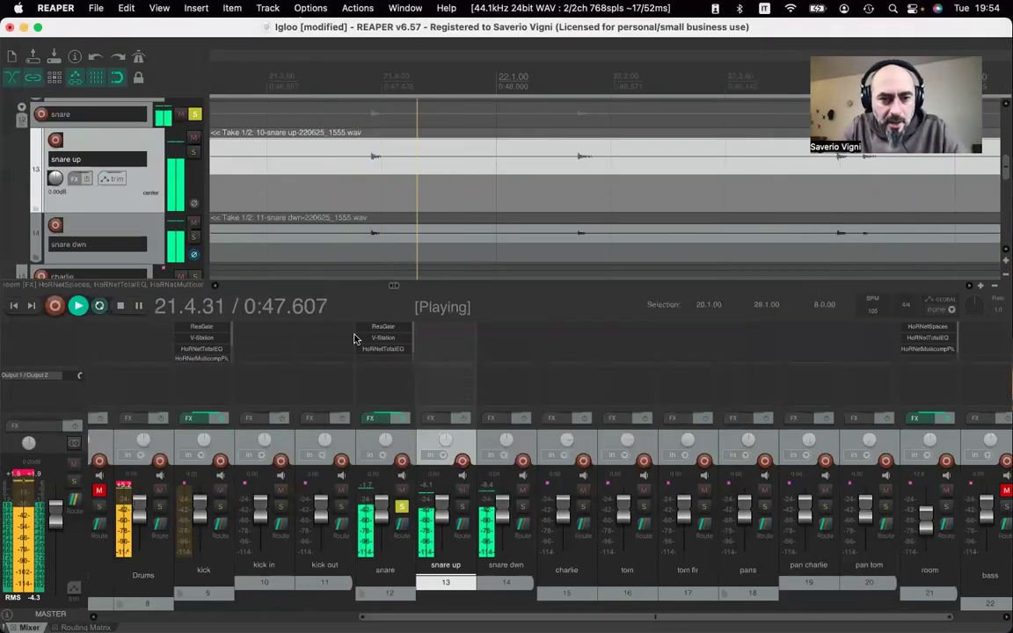
- Review the V-Station settings on the snare folder track during playback
{"action": "left_click", "coordinate": [383, 337]}
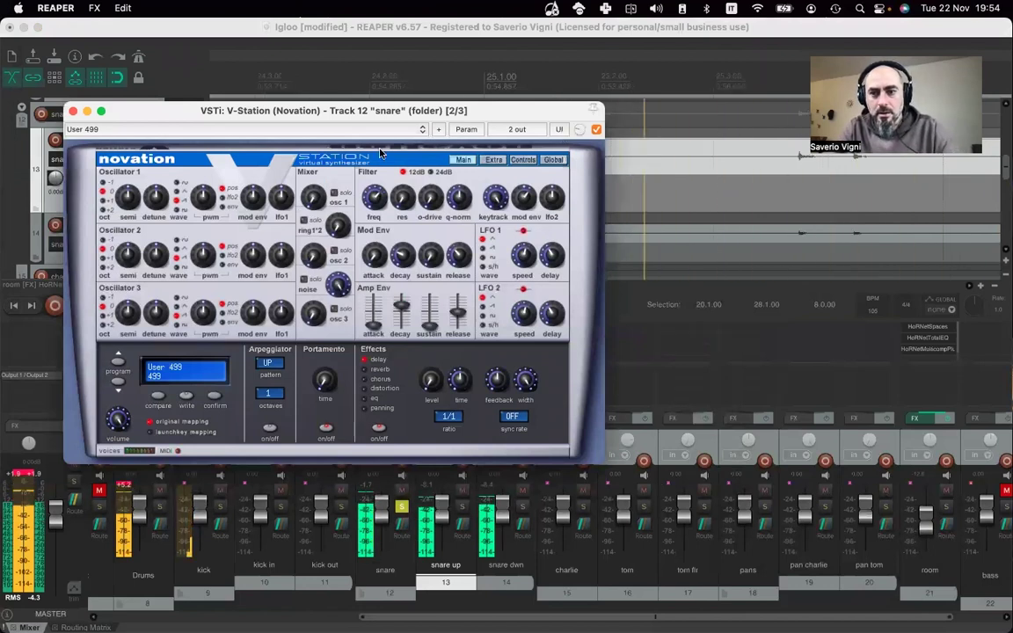
{"action": "left_click", "coordinate": [73, 111]}
{"action": "key", "text": "space"}
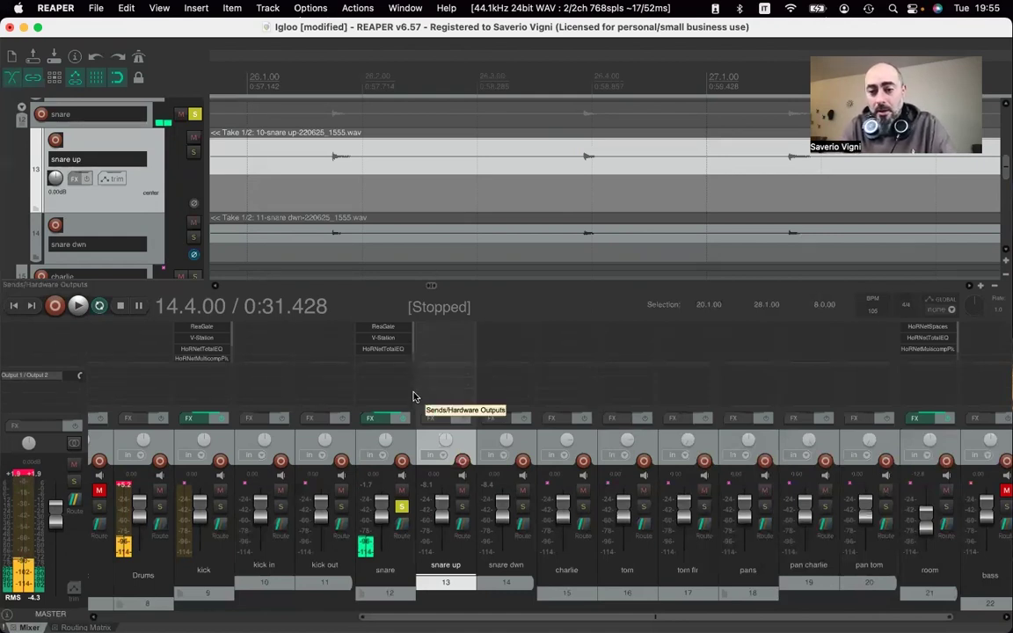
- Add ReaPitch to the snare folder track and move it ahead of ReaGate at the start of the effects chain
{"action": "left_click", "coordinate": [373, 418]}
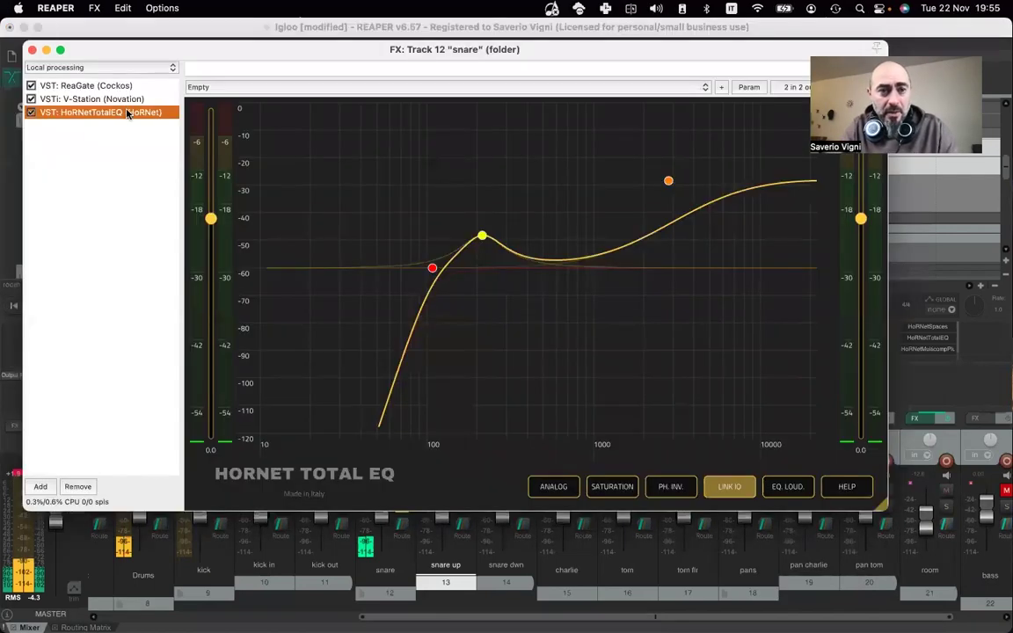
{"action": "left_click", "coordinate": [41, 487]}
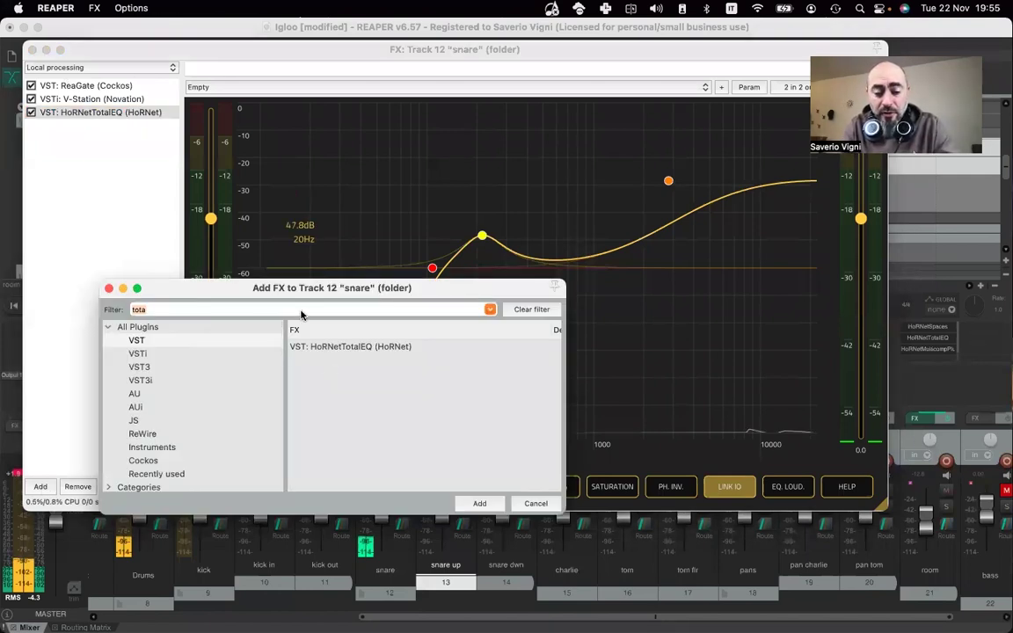
{"action": "type", "text": "pitch"}
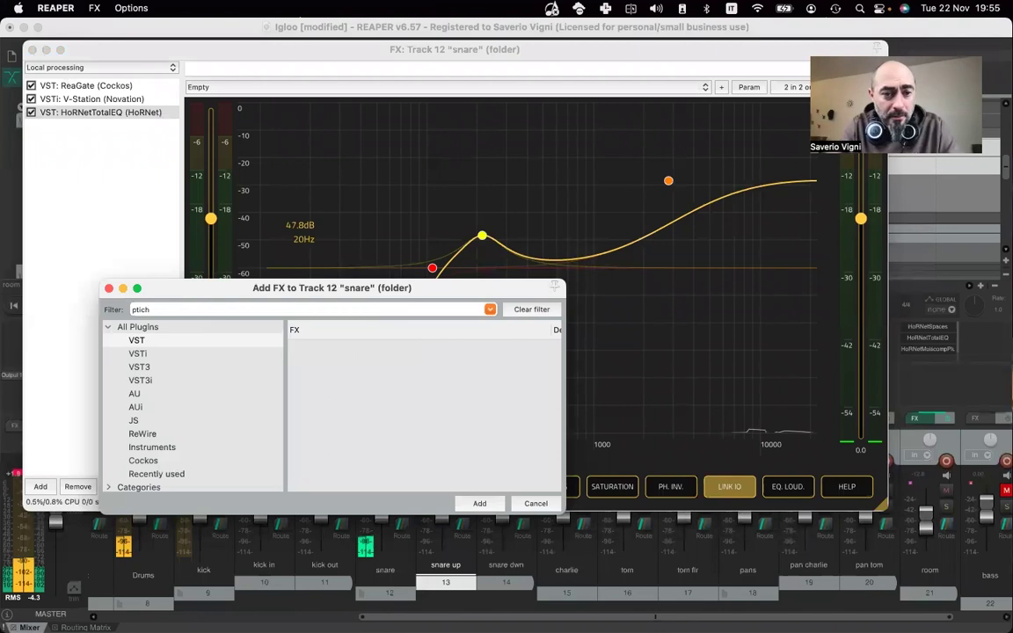
{"action": "key", "text": "BackSpace"}
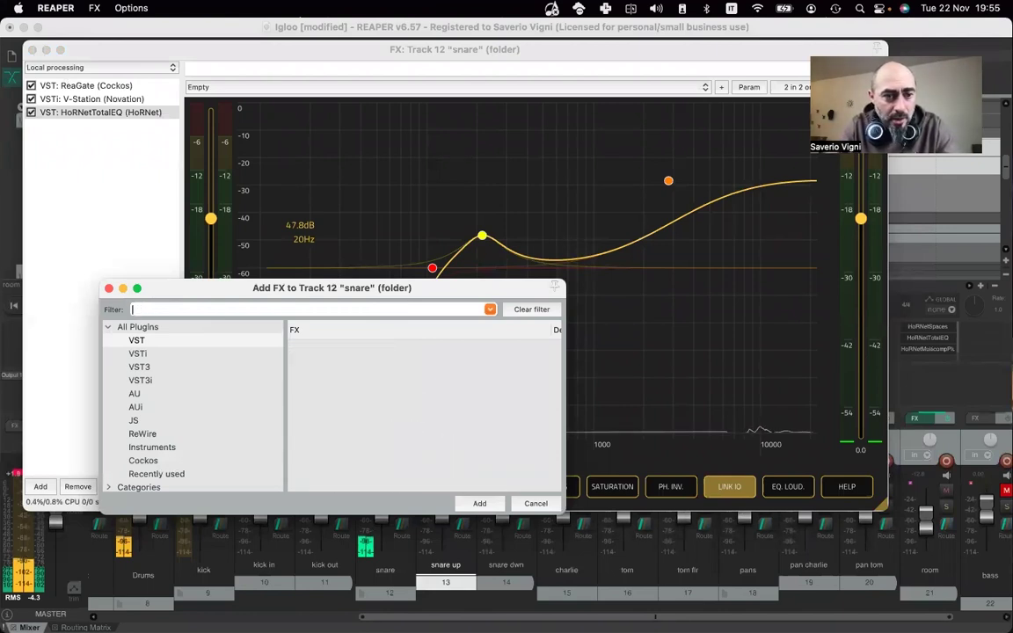
{"action": "left_click", "coordinate": [146, 450]}
{"action": "left_click", "coordinate": [154, 460]}
{"action": "scroll", "coordinate": [349, 404], "scroll_direction": "down", "scroll_amount": 3}
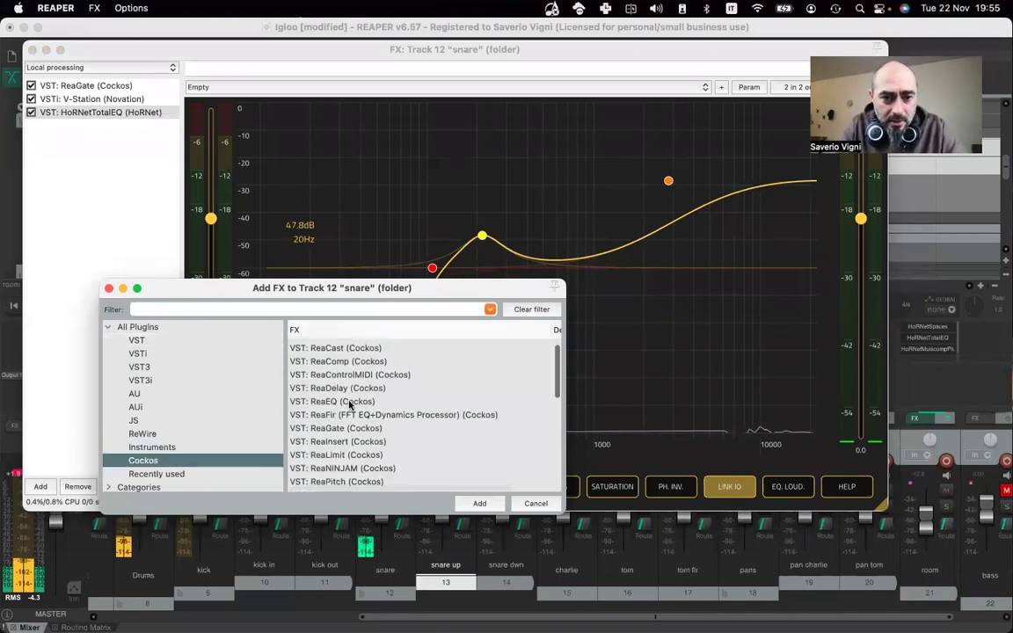
{"action": "scroll", "coordinate": [349, 405], "scroll_direction": "down", "scroll_amount": 3}
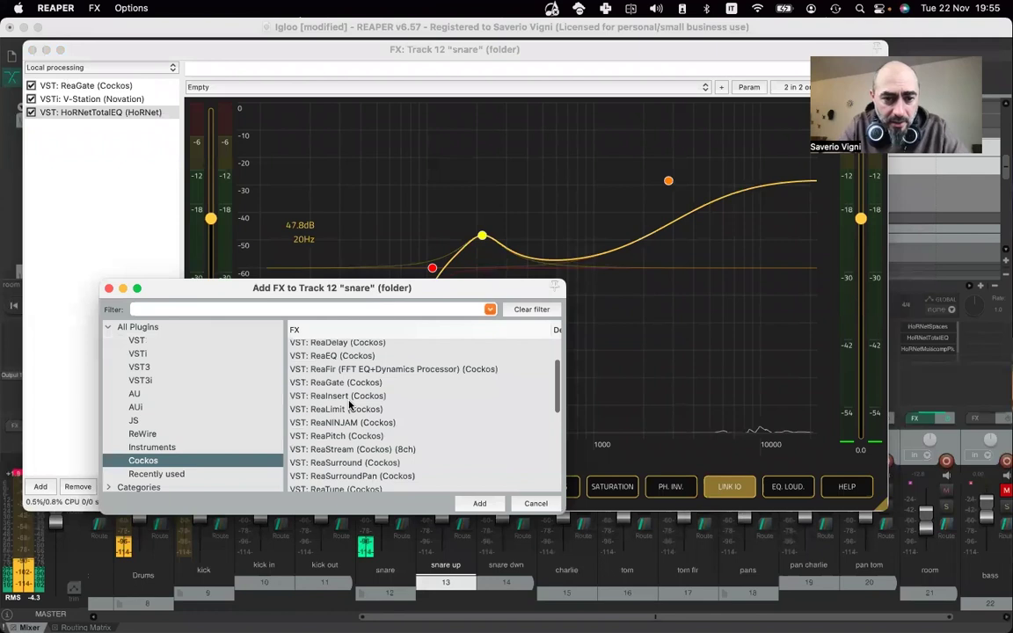
{"action": "left_click", "coordinate": [333, 425]}
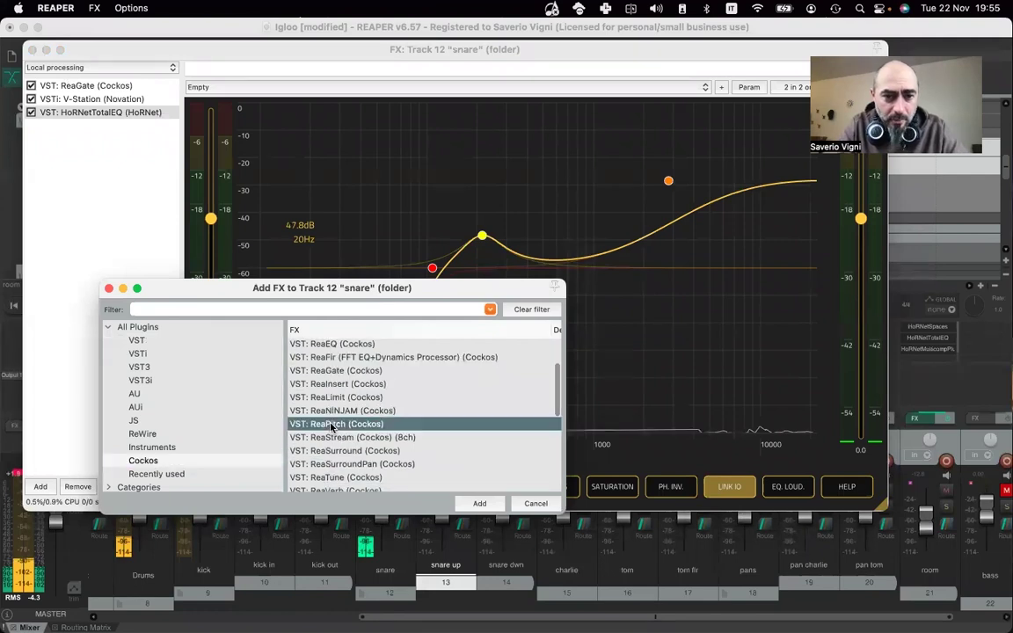
{"action": "double_click", "coordinate": [332, 426]}
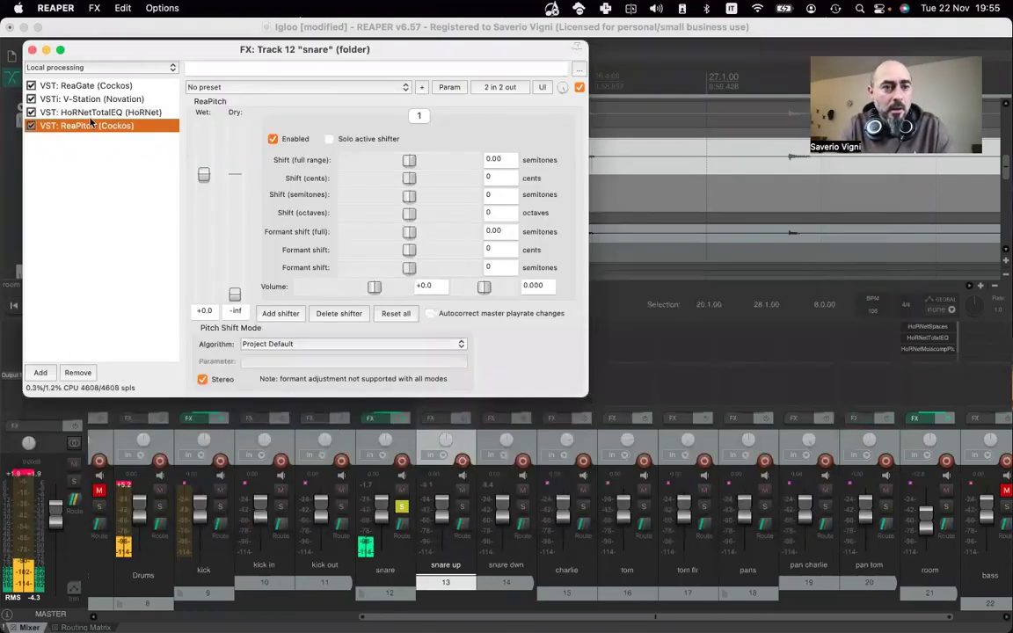
{"action": "left_click_drag", "start_coordinate": [90, 88], "coordinate": [88, 84]}
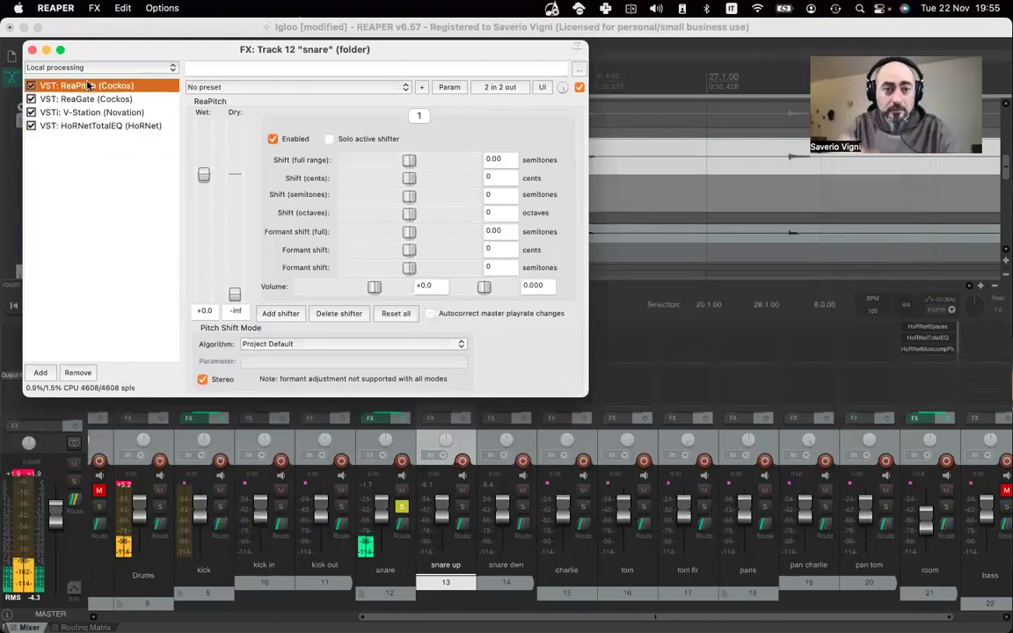
- Lower ReaPitch's full-range shift to about -2.54 semitones while playing the snare soloed together with the kick
{"action": "key", "text": "space"}
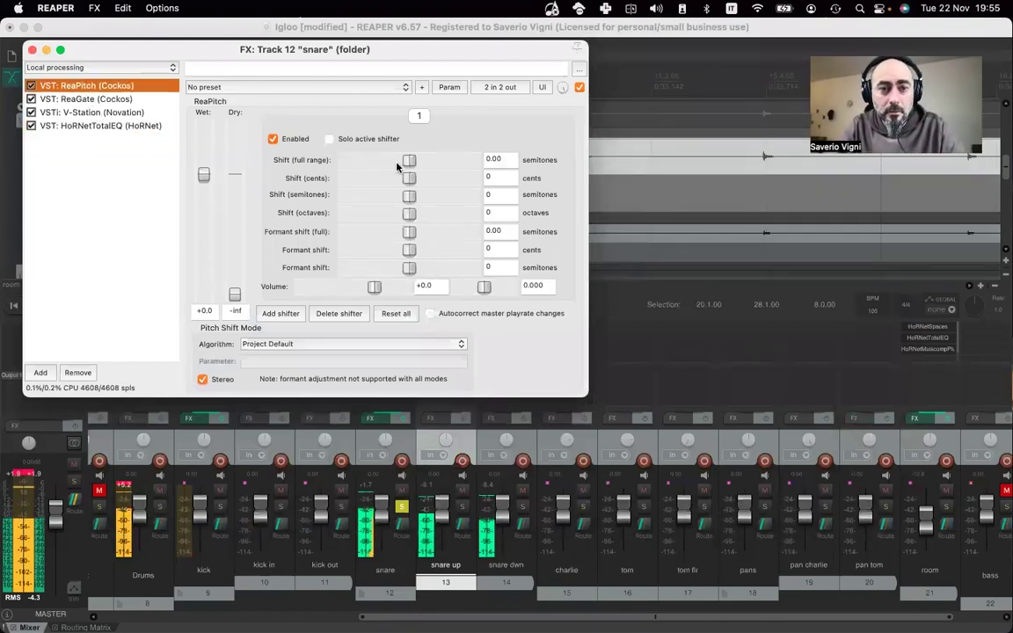
{"action": "left_click_drag", "start_coordinate": [406, 164], "coordinate": [401, 161]}
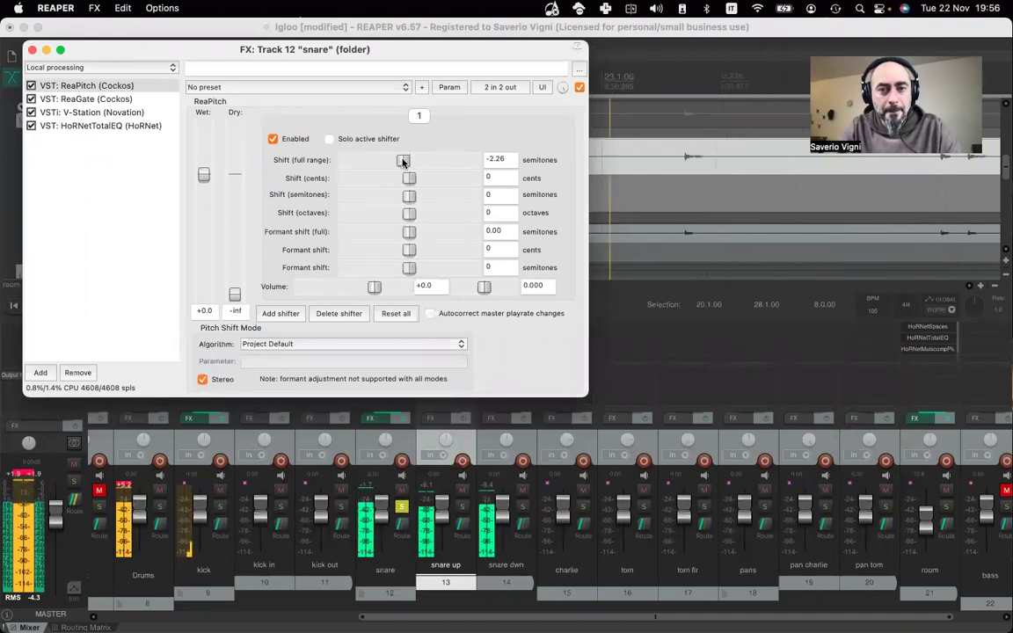
{"action": "scroll", "coordinate": [402, 161], "scroll_direction": "down", "scroll_amount": 3}
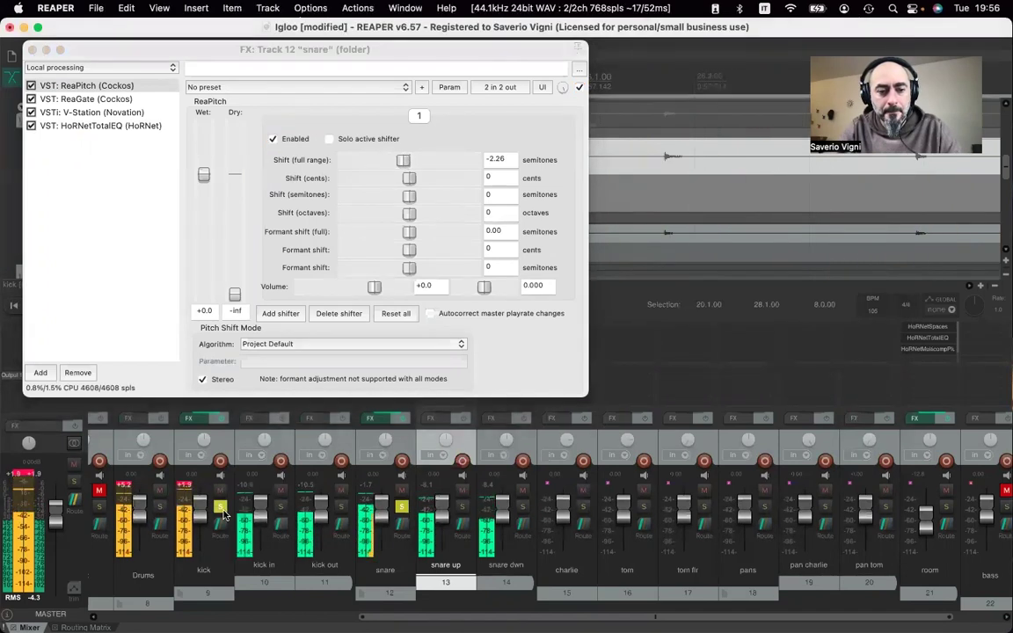
{"action": "left_click", "coordinate": [224, 514]}
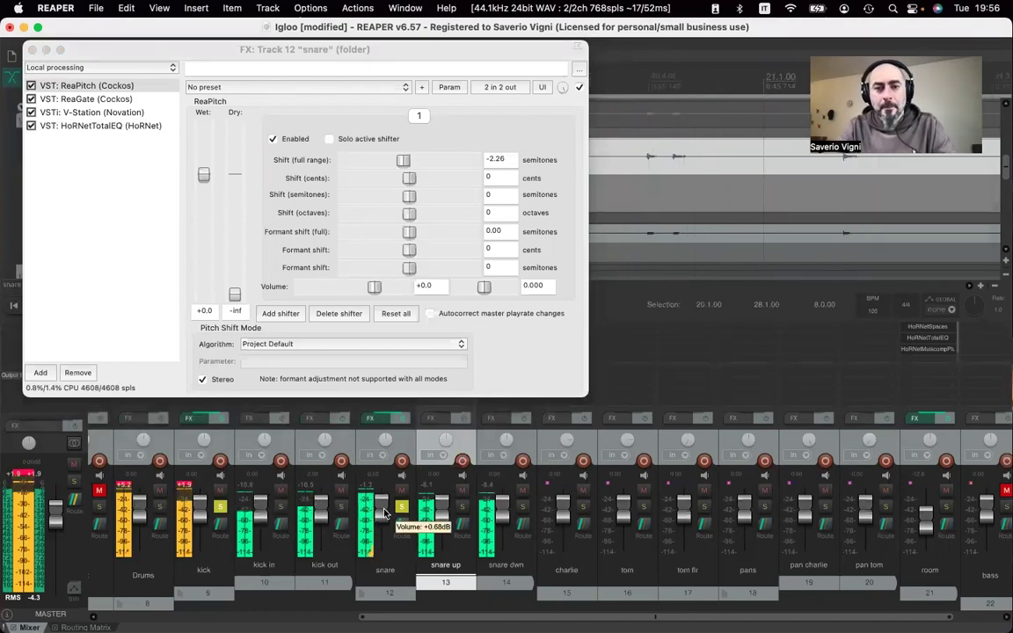
{"action": "left_click_drag", "start_coordinate": [403, 162], "coordinate": [401, 162]}
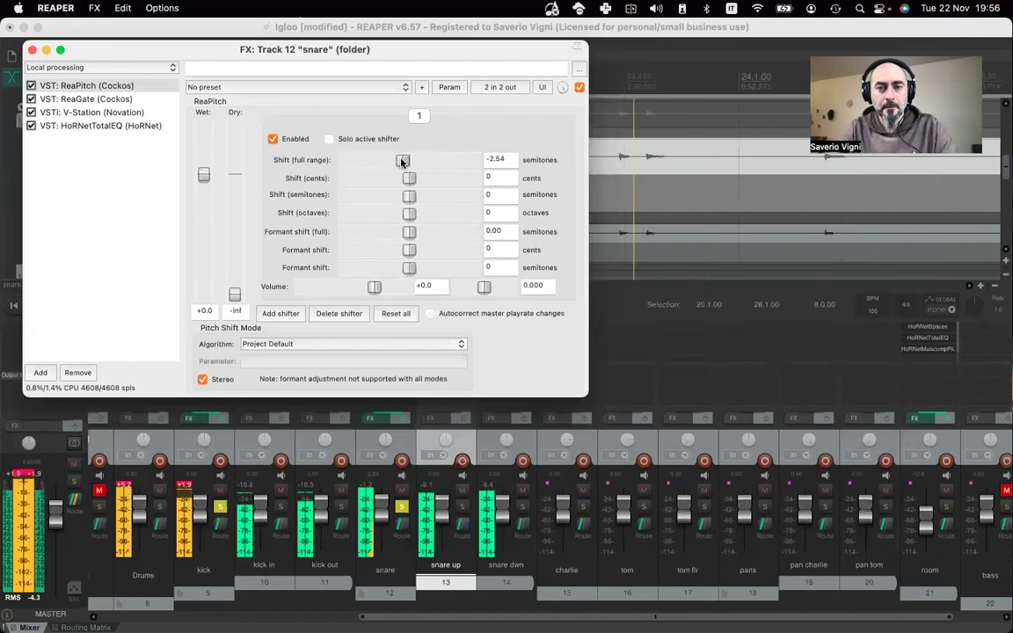
- Add HoRNetMulticompPlusMK2 to the end of the snare folder track's effects chain
{"action": "left_click", "coordinate": [66, 168]}
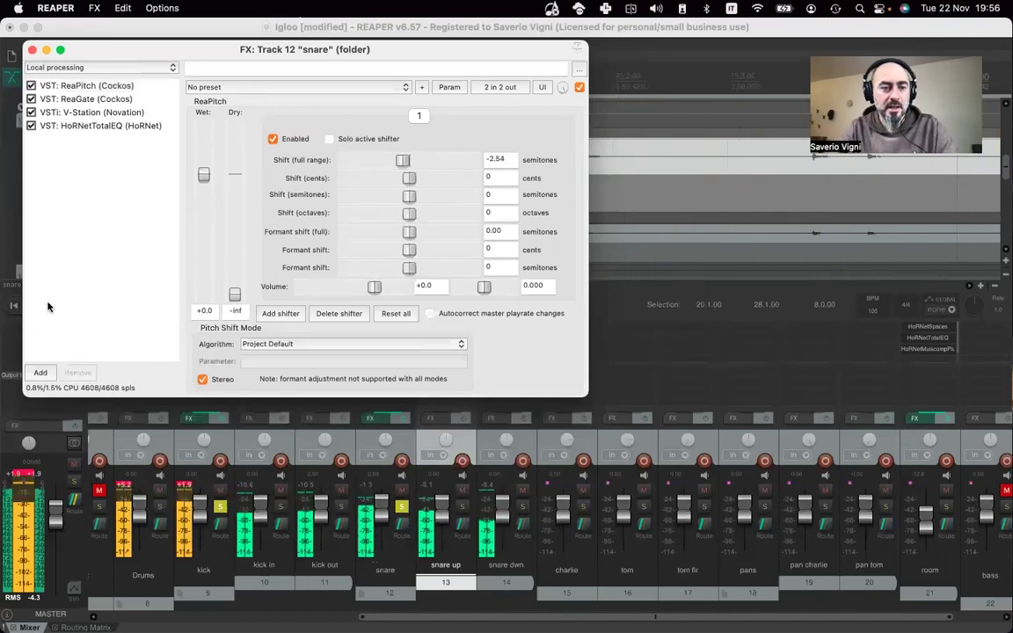
{"action": "left_click", "coordinate": [40, 373]}
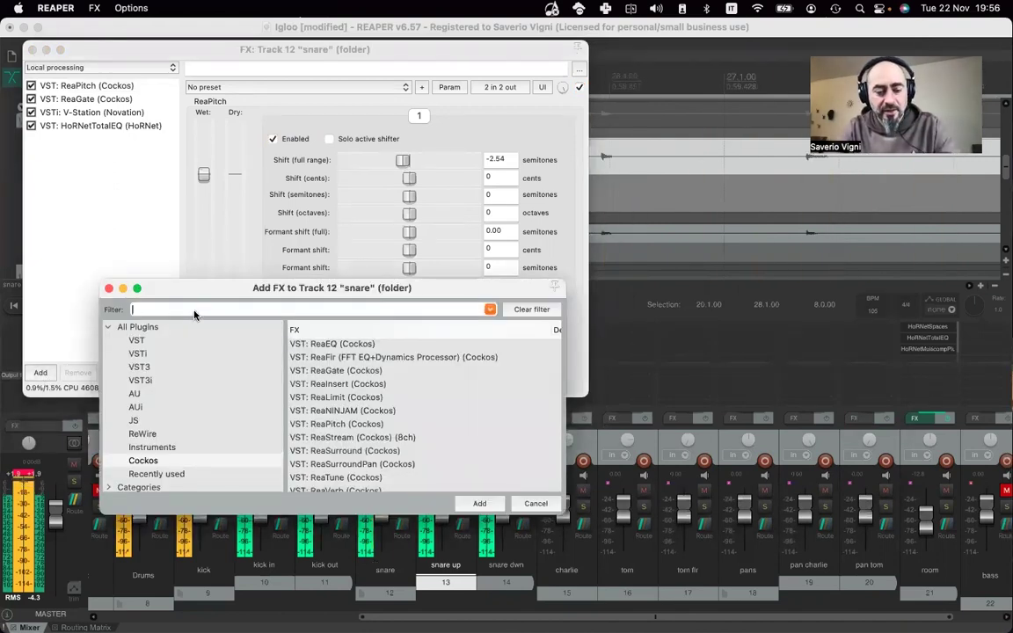
{"action": "type", "text": "multicom"}
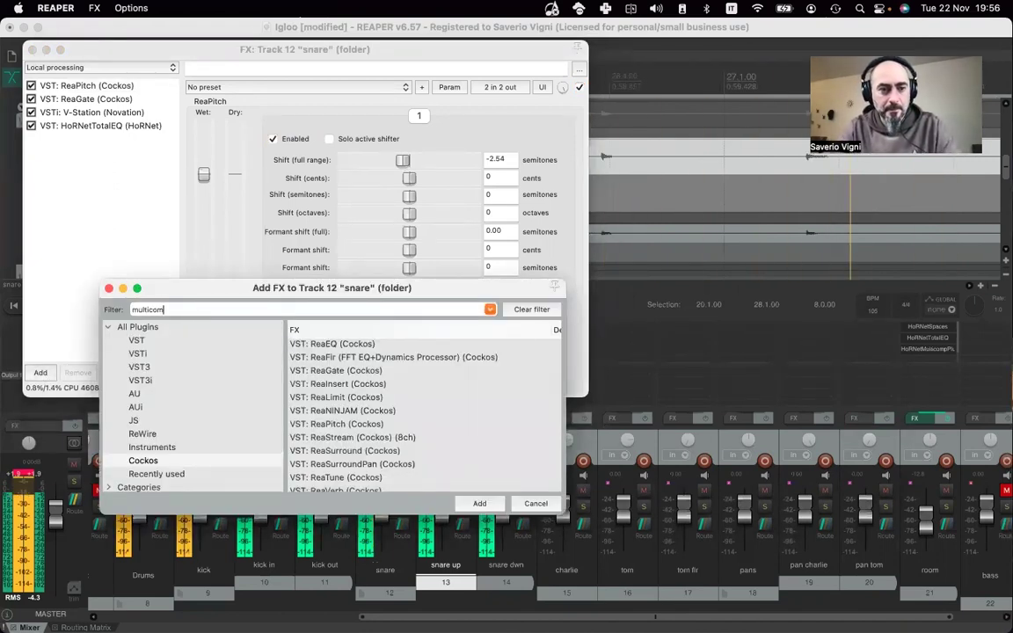
{"action": "left_click", "coordinate": [144, 341]}
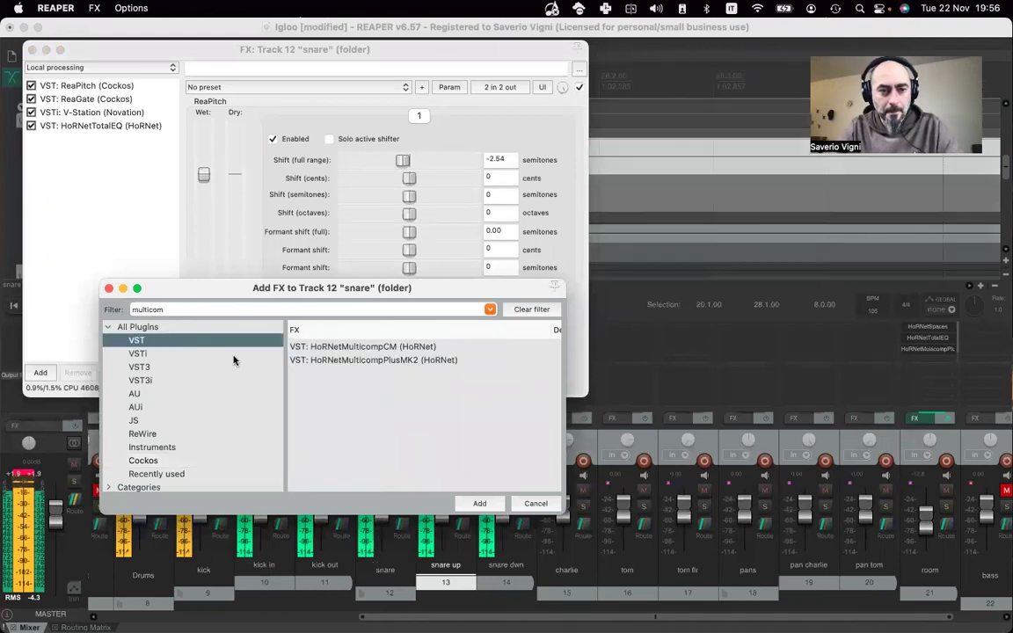
{"action": "double_click", "coordinate": [348, 360]}
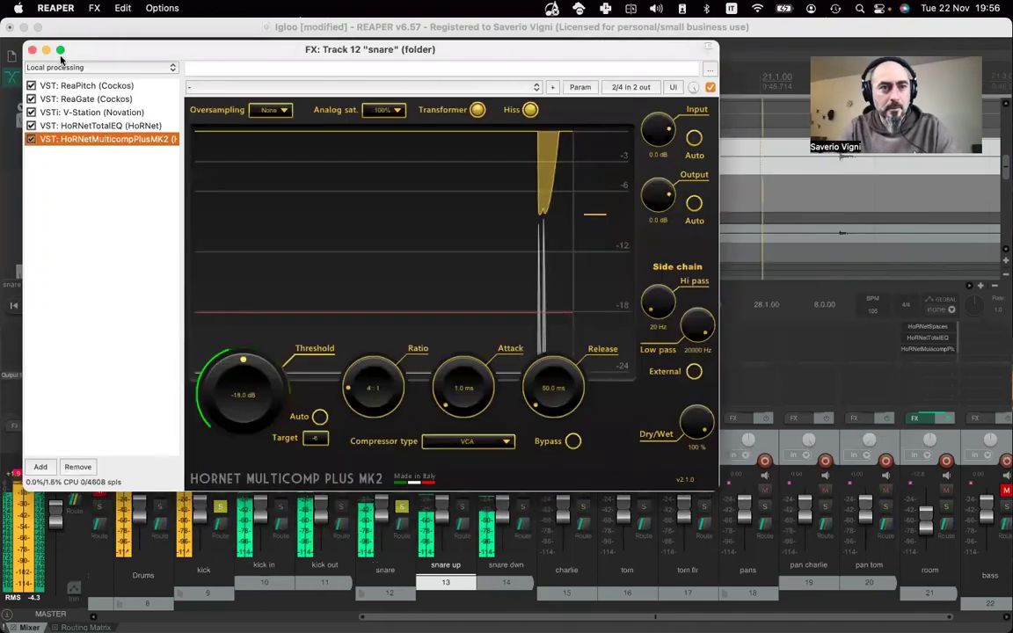
{"action": "left_click_drag", "start_coordinate": [80, 53], "coordinate": [135, 138]}
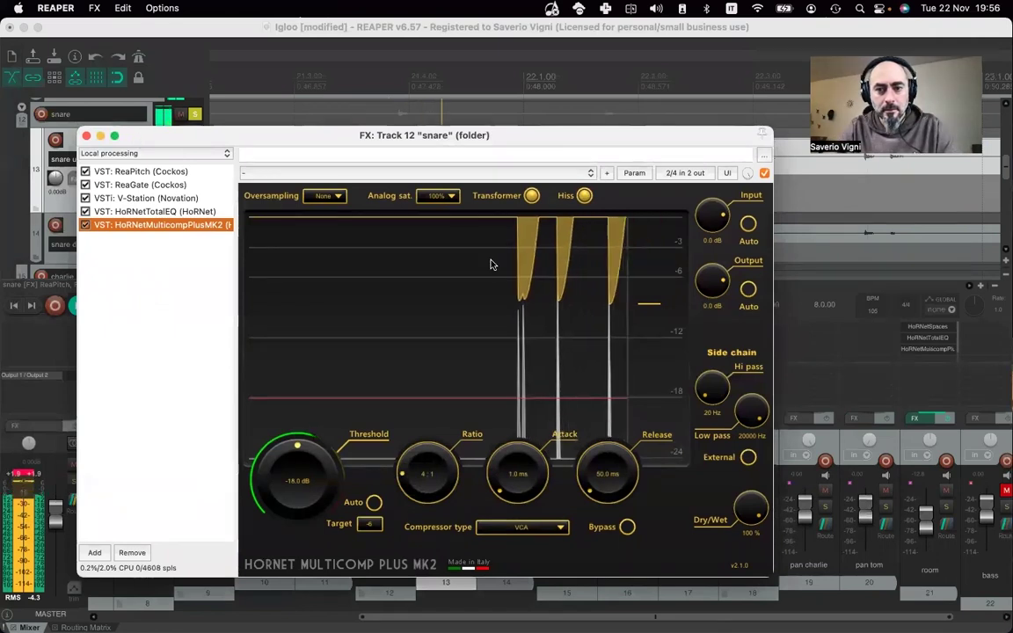
- Configure the snare compressor with automatic input gain, 4X oversampling and the FET compressor type
{"action": "left_click", "coordinate": [747, 225]}
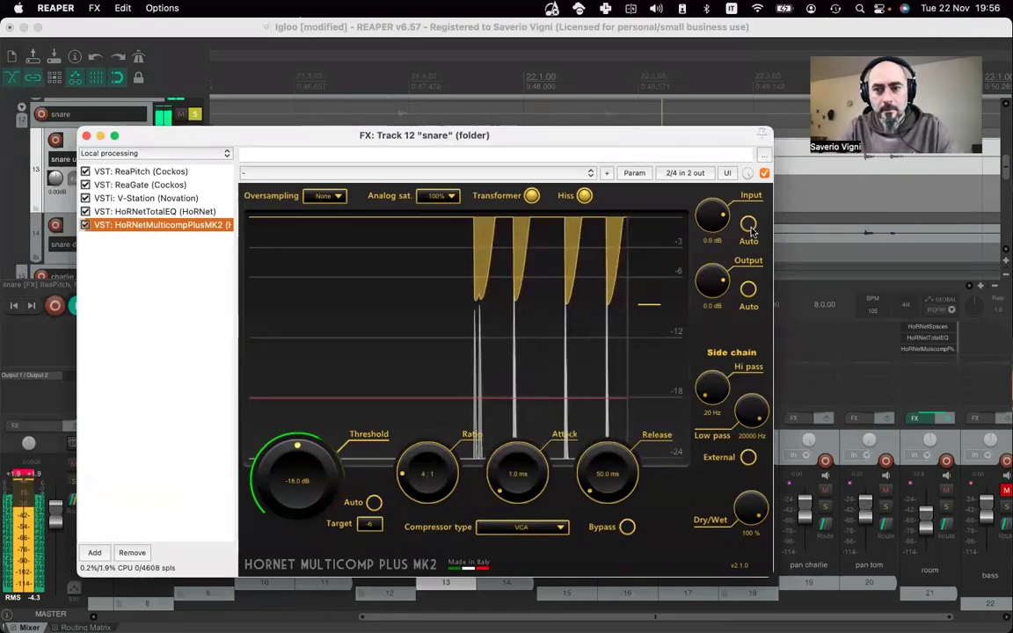
{"action": "left_click", "coordinate": [322, 199]}
{"action": "left_click", "coordinate": [329, 242]}
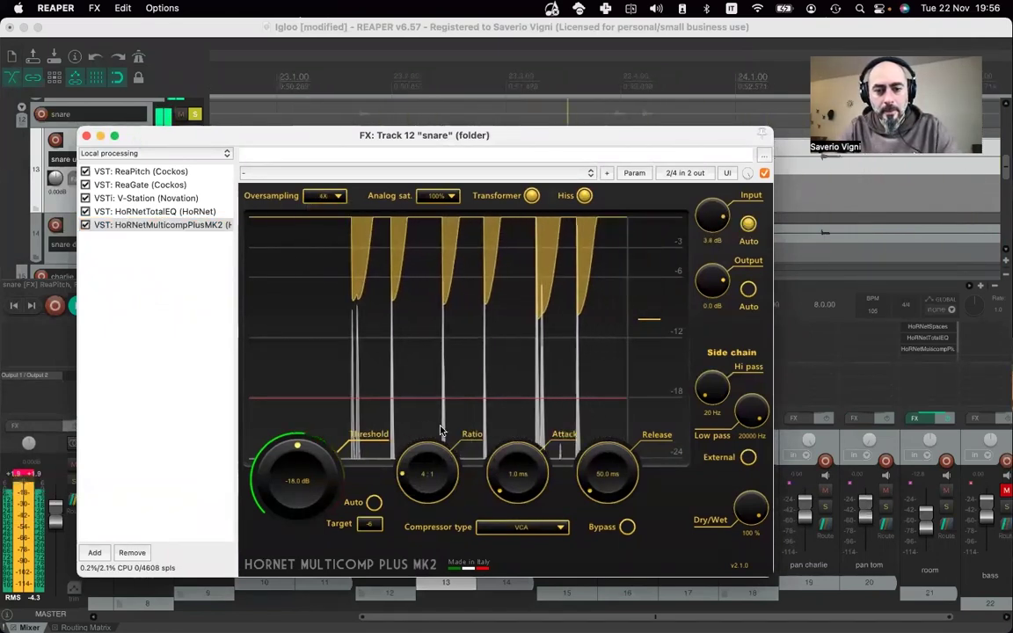
{"action": "left_click", "coordinate": [510, 526]}
{"action": "left_click", "coordinate": [512, 554]}
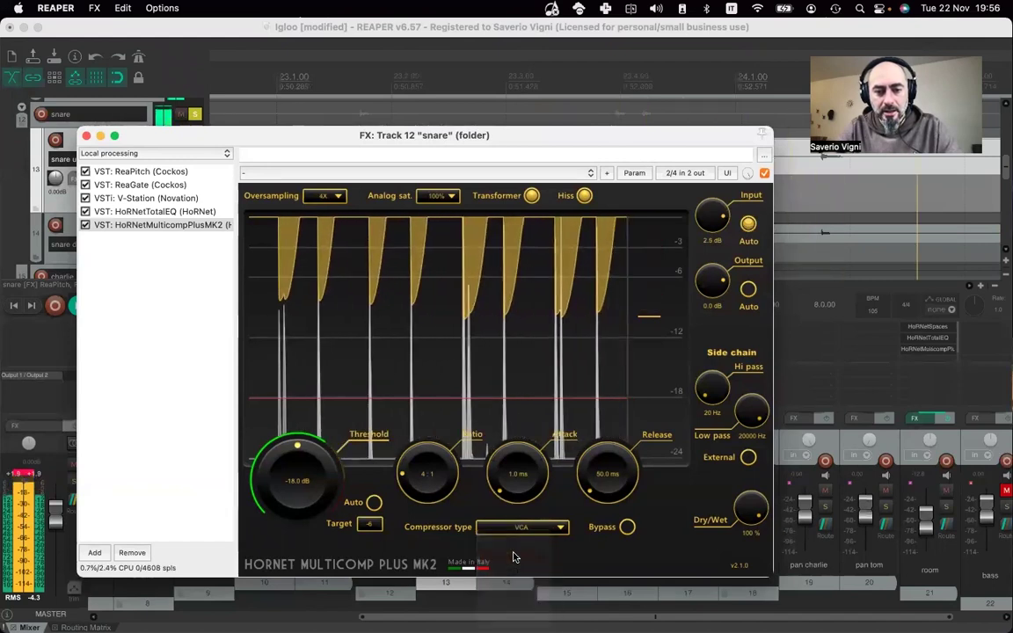
- Set the snare compressor's ratio to 4:1 and its attack to 0.20 ms
{"action": "left_click", "coordinate": [429, 494]}
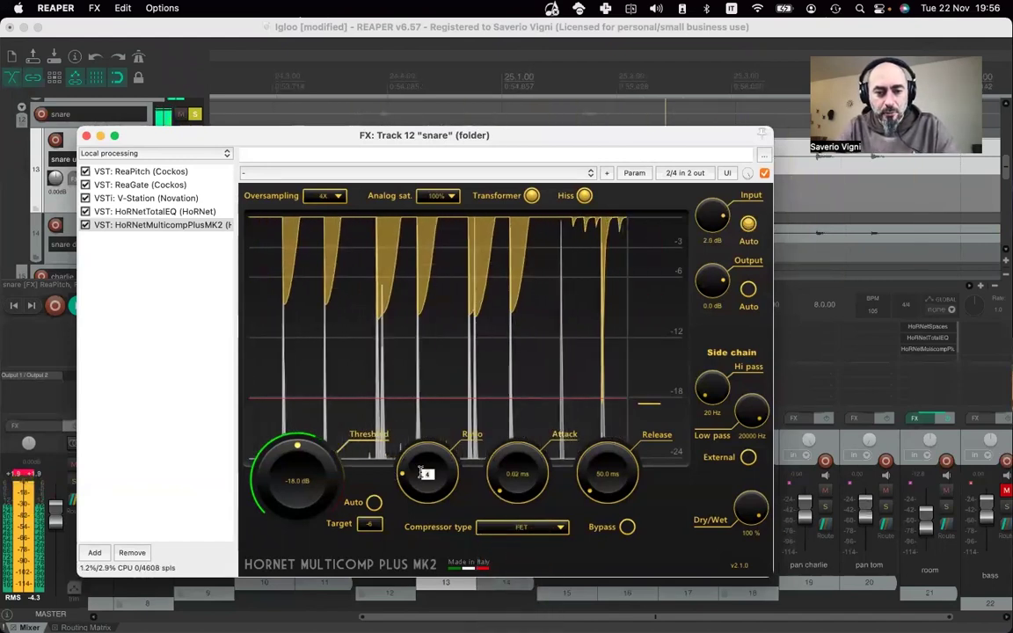
{"action": "key", "text": "Return"}
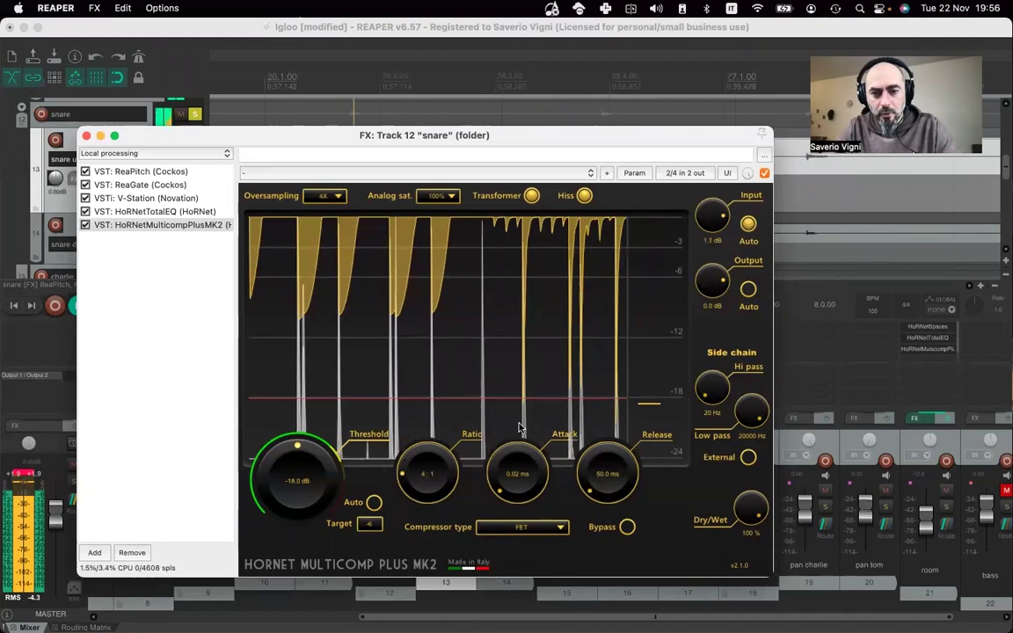
{"action": "left_click_drag", "start_coordinate": [518, 413], "coordinate": [520, 344]}
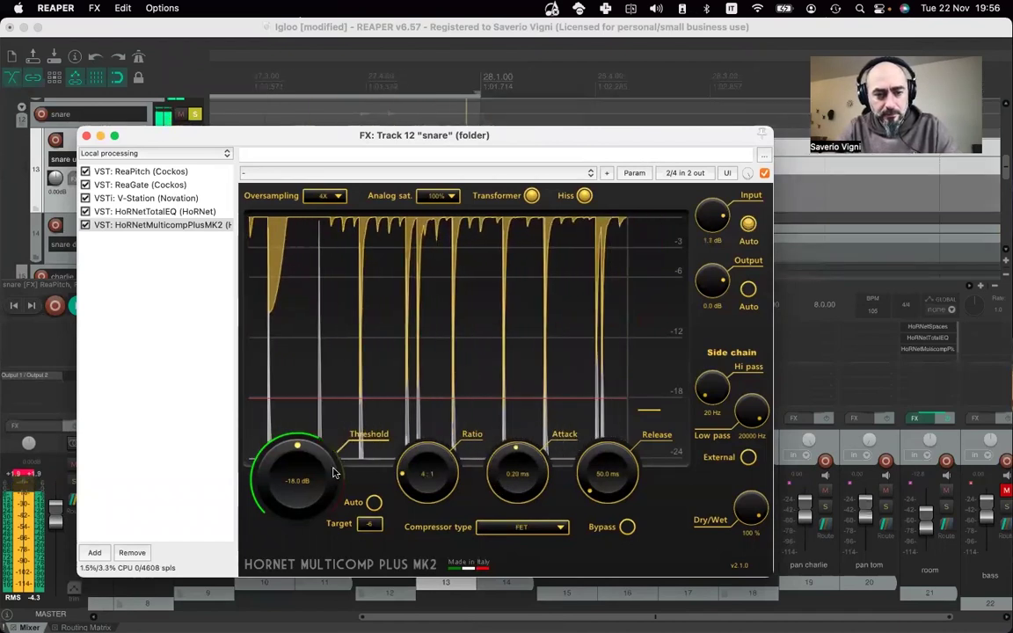
- Auto-adjust the snare compressor's threshold to -7.0 dB and its output gain to 4.9 dB
{"action": "left_click", "coordinate": [372, 502]}
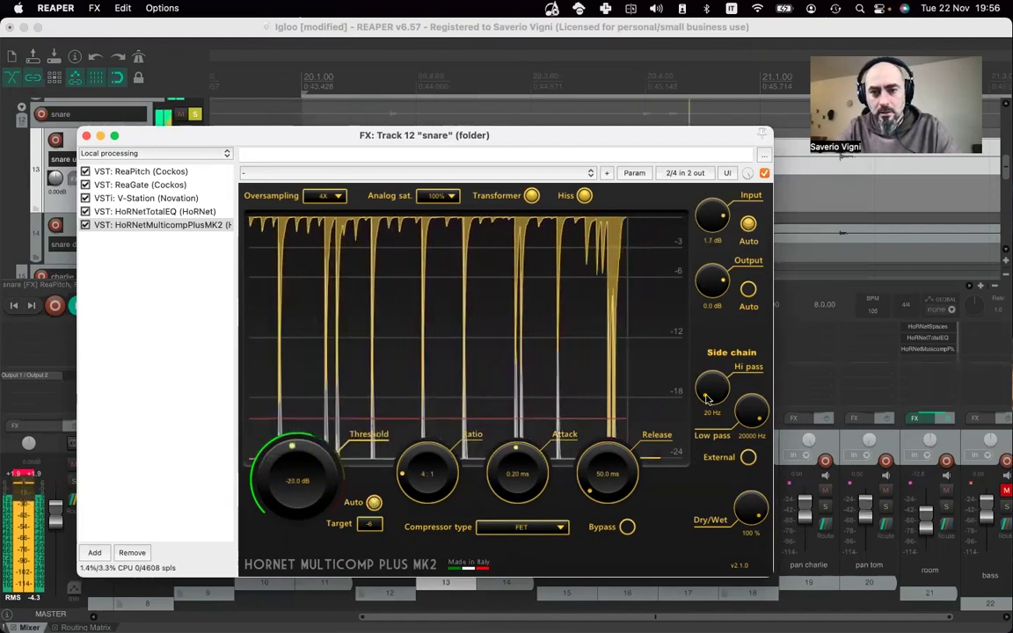
{"action": "left_click", "coordinate": [747, 289]}
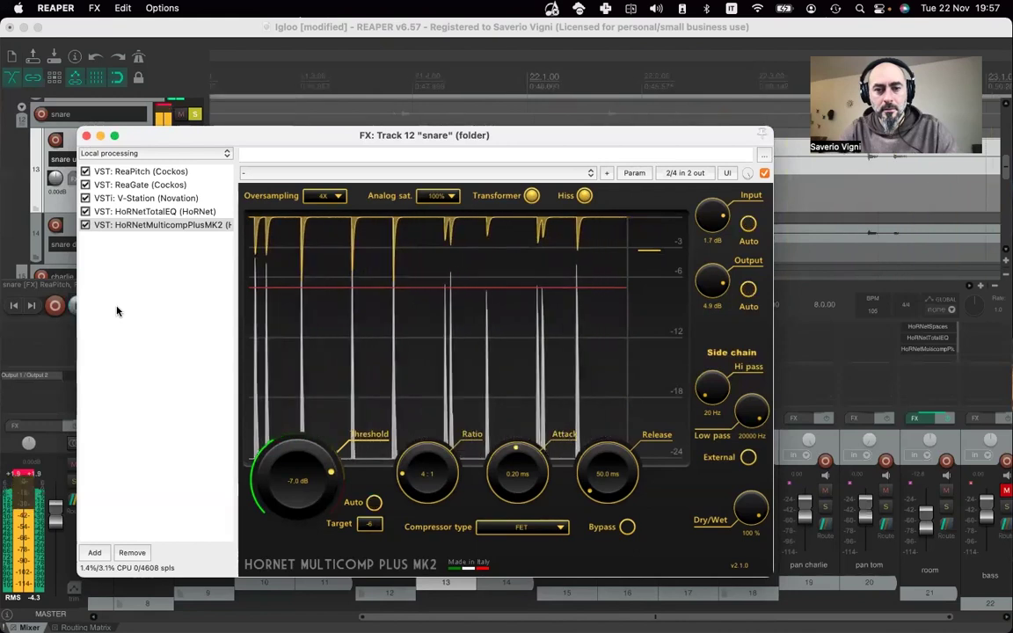
{"action": "key", "text": "space"}
{"action": "key", "text": "Escape"}
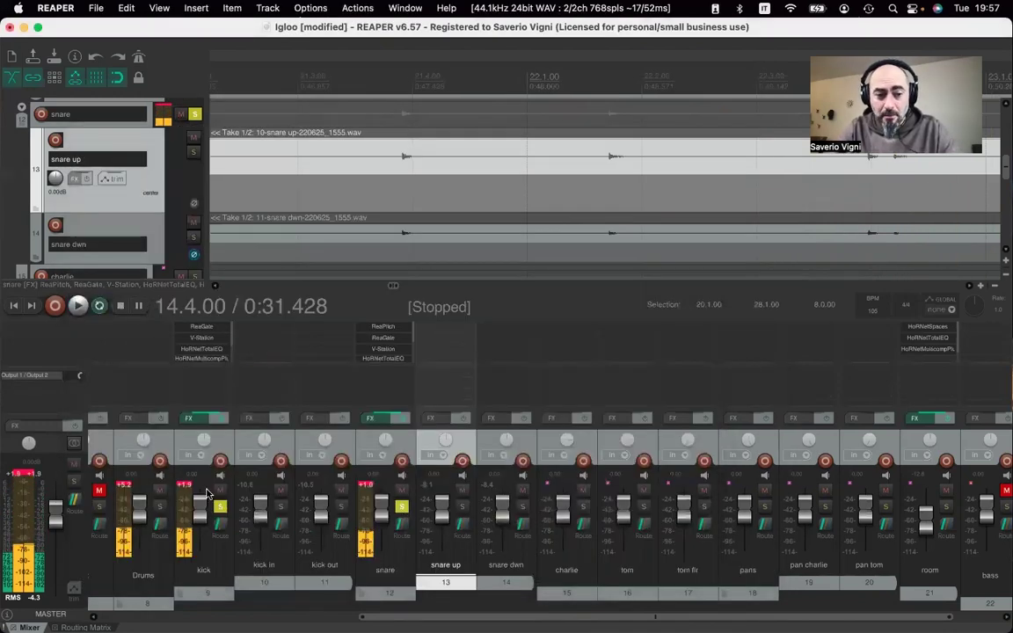
- Bypass the snare folder track's whole effects chain and play the song to hear the unprocessed snare
{"action": "left_click", "coordinate": [403, 419]}
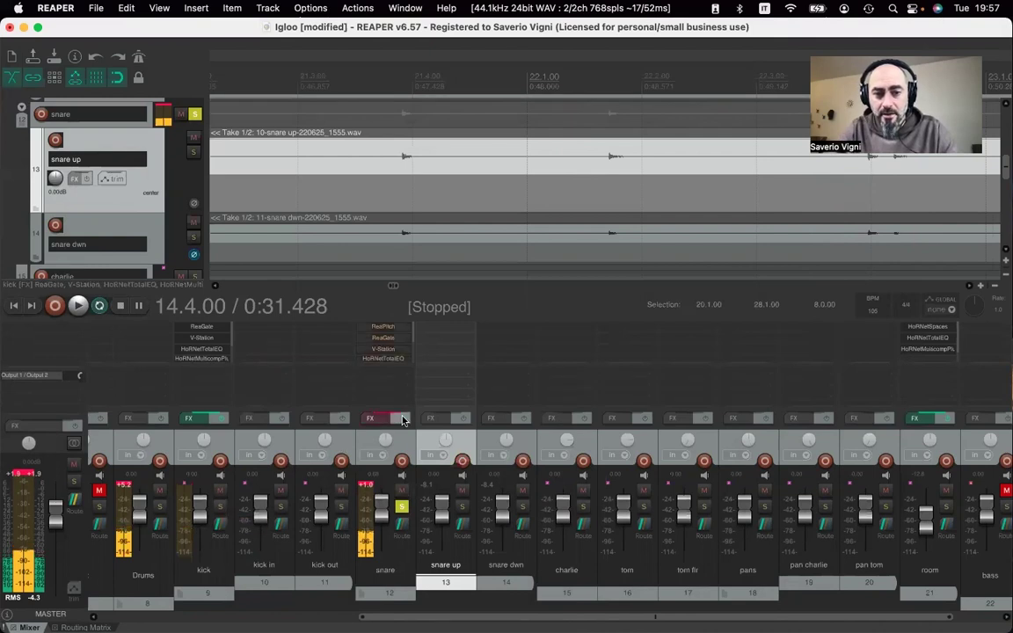
{"action": "key", "text": "space"}
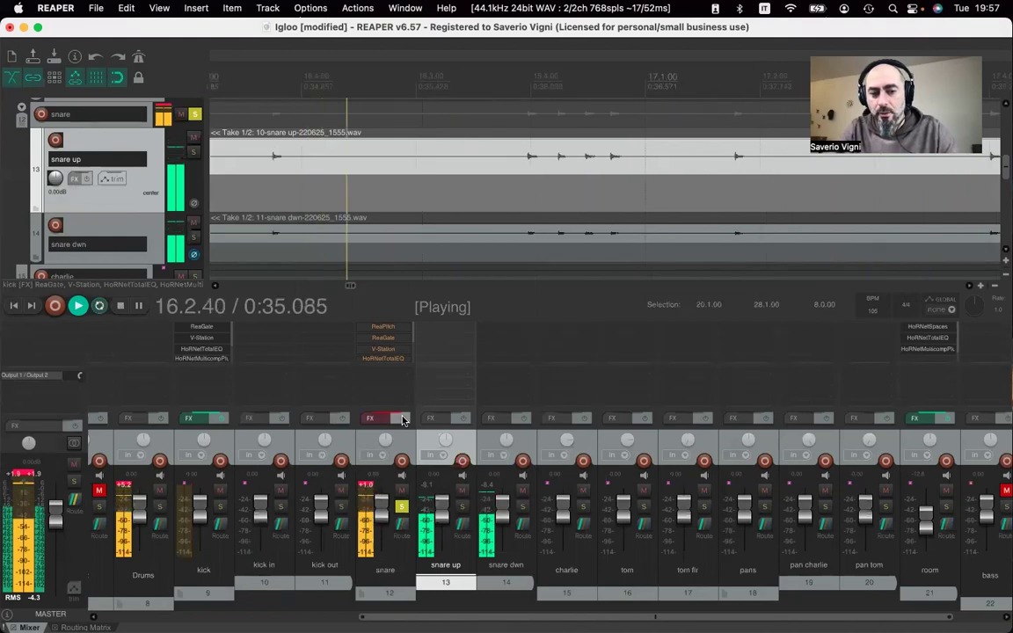
- Re-enable the snare folder track's effects chain and solo the kick folder track along with it
{"action": "left_click", "coordinate": [402, 420]}
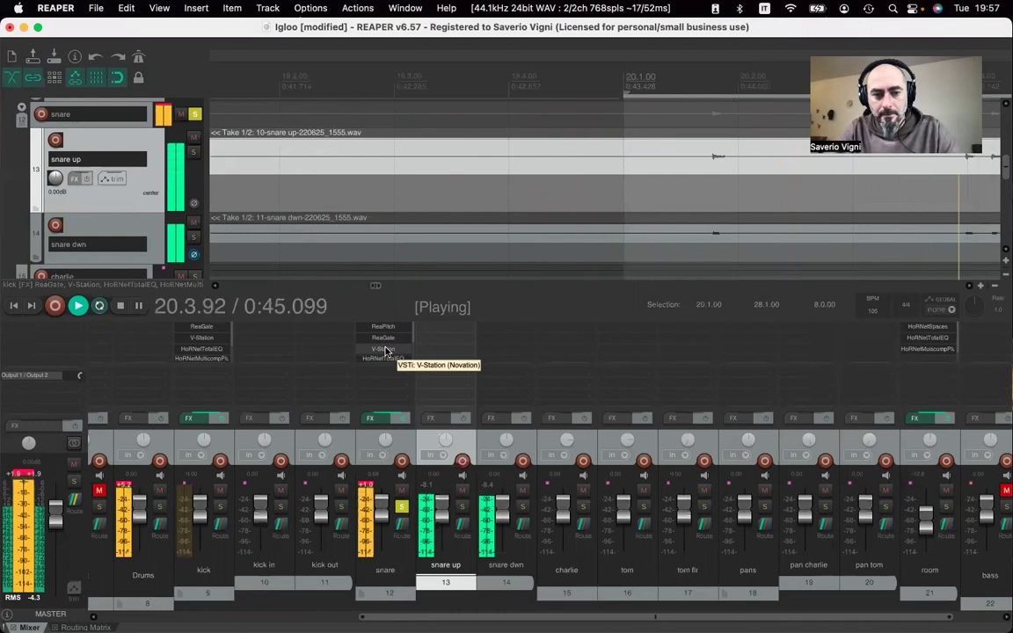
{"action": "left_click", "coordinate": [221, 509]}
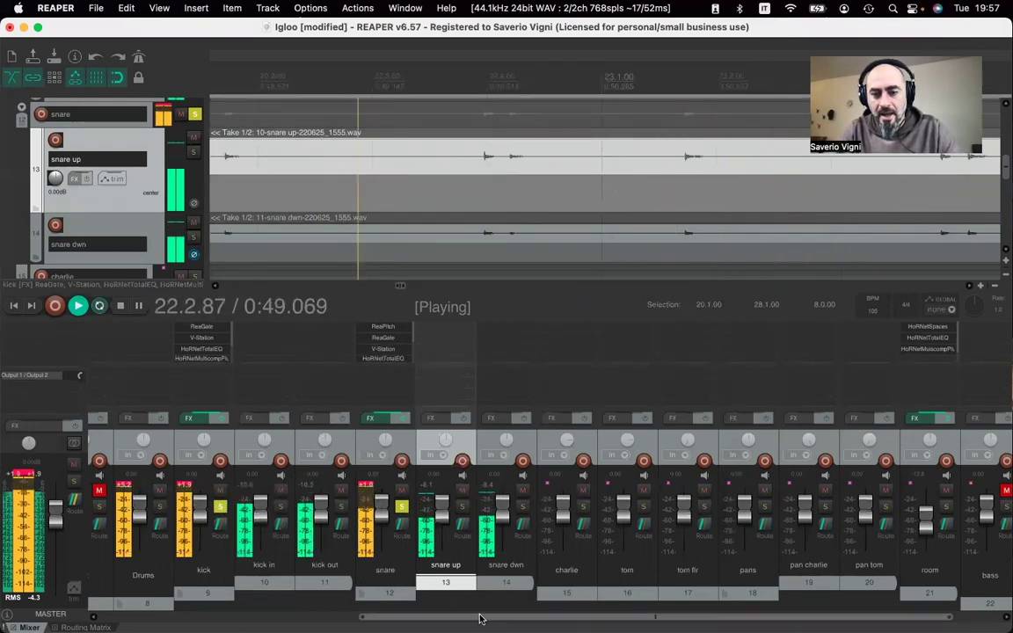
- Solo the room and pans tracks with the kick and snare, and lower the room track's fader slightly
{"action": "left_click_drag", "start_coordinate": [480, 618], "coordinate": [527, 618]}
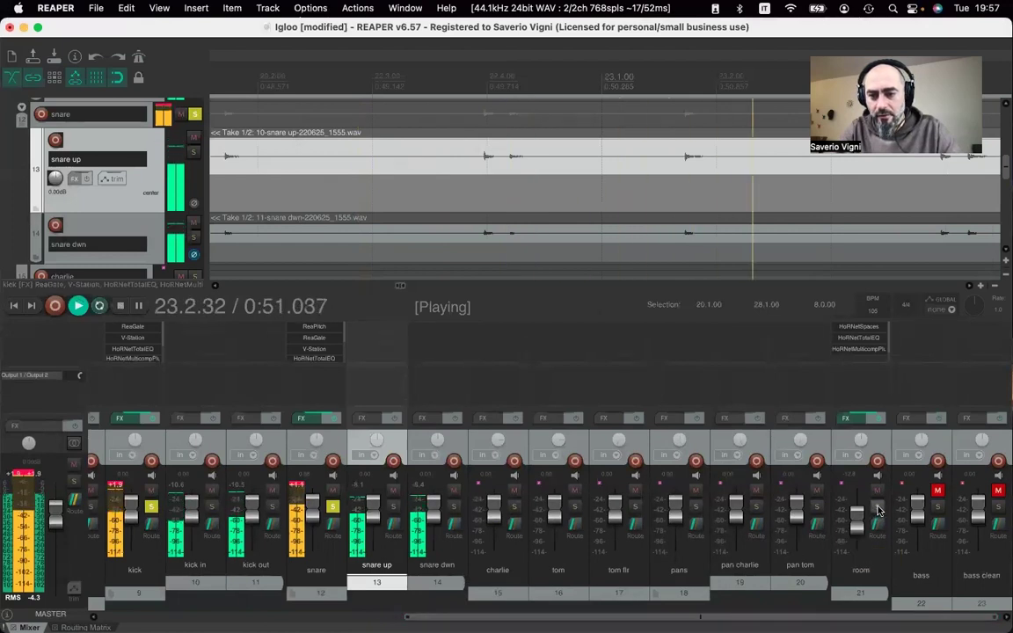
{"action": "left_click", "coordinate": [877, 508]}
{"action": "left_click_drag", "start_coordinate": [857, 513], "coordinate": [858, 526]}
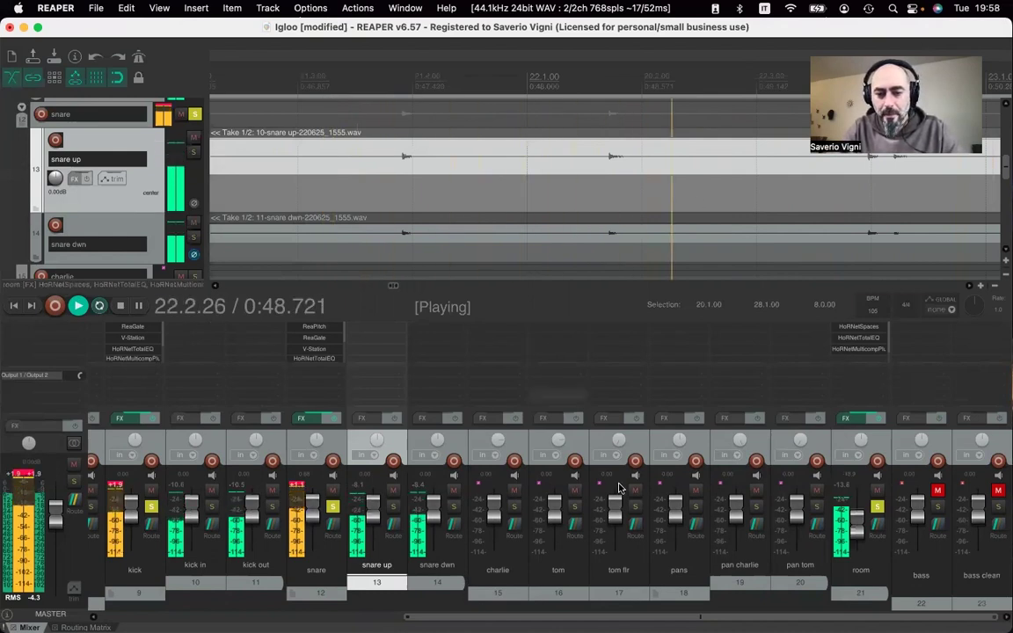
{"action": "left_click", "coordinate": [691, 509]}
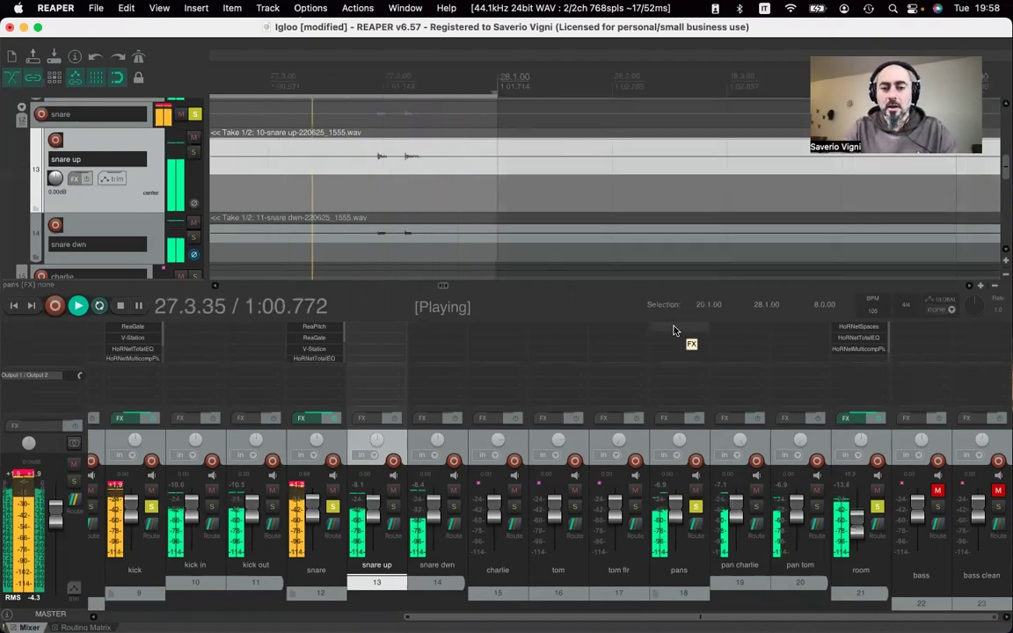
{"action": "key", "text": "space"}
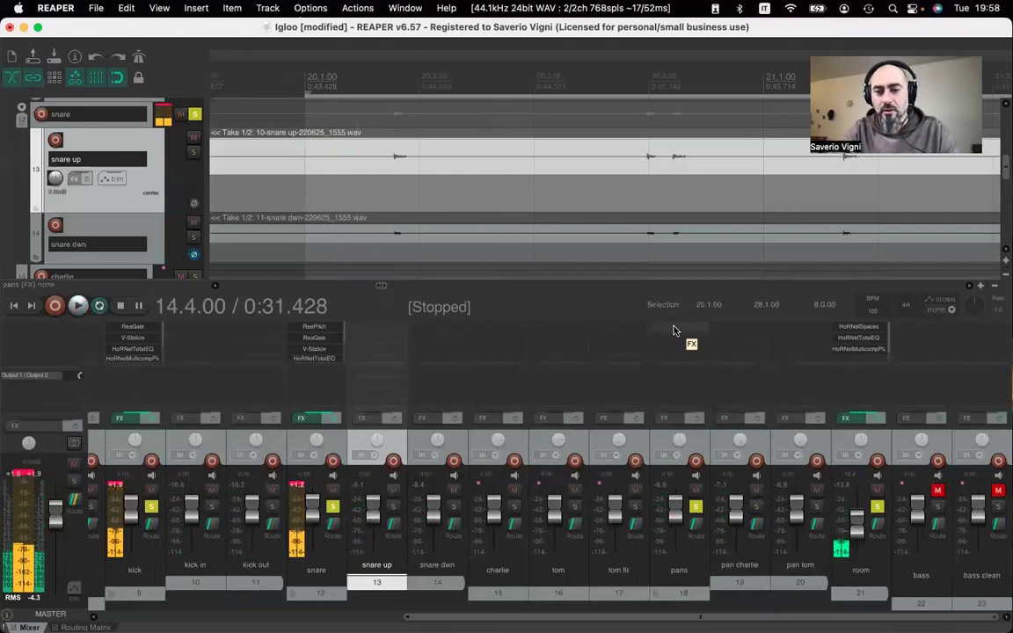
- Add HoRNetTotalEQ to the pans folder track and create an 18 dB high-pass filter at 108 Hz
{"action": "left_click", "coordinate": [673, 331]}
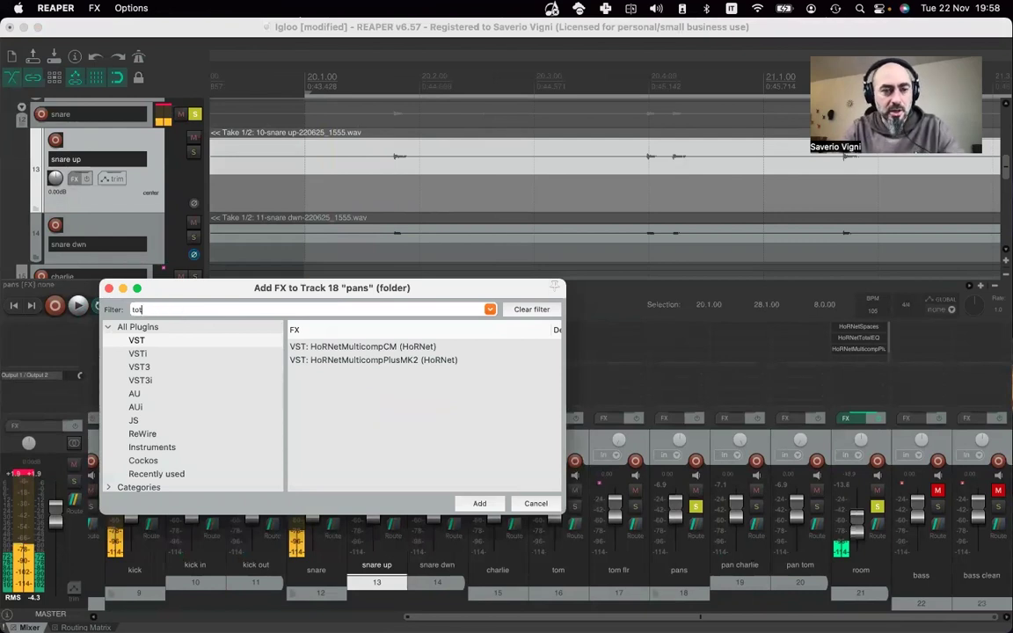
{"action": "double_click", "coordinate": [304, 349]}
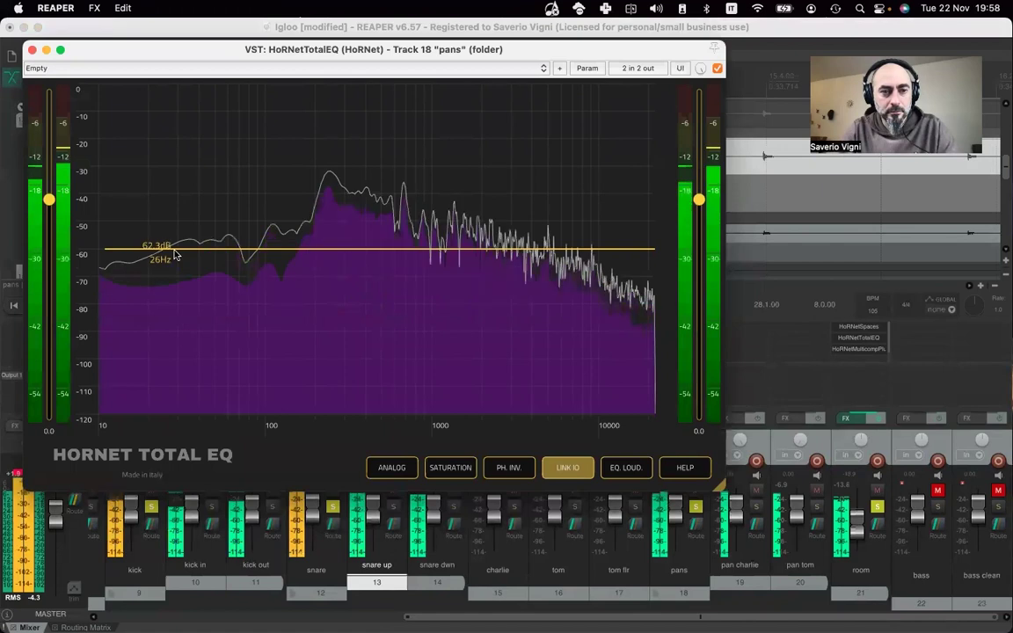
{"action": "left_click", "coordinate": [184, 250]}
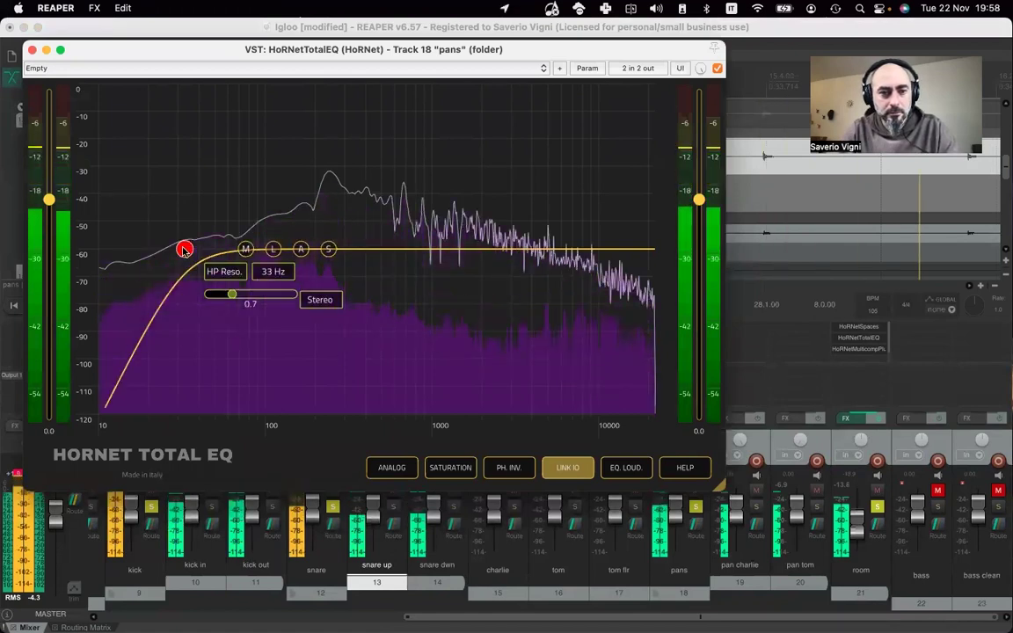
{"action": "left_click_drag", "start_coordinate": [184, 249], "coordinate": [203, 249]}
{"action": "left_click", "coordinate": [245, 271]}
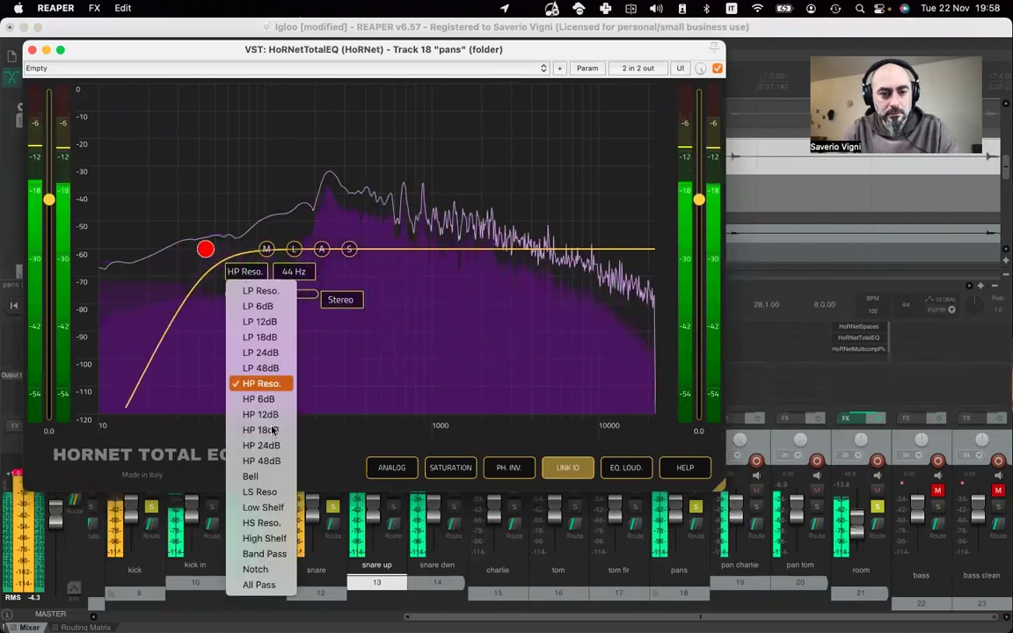
{"action": "key", "text": "Escape"}
{"action": "scroll", "coordinate": [250, 271], "scroll_direction": "down", "scroll_amount": 2}
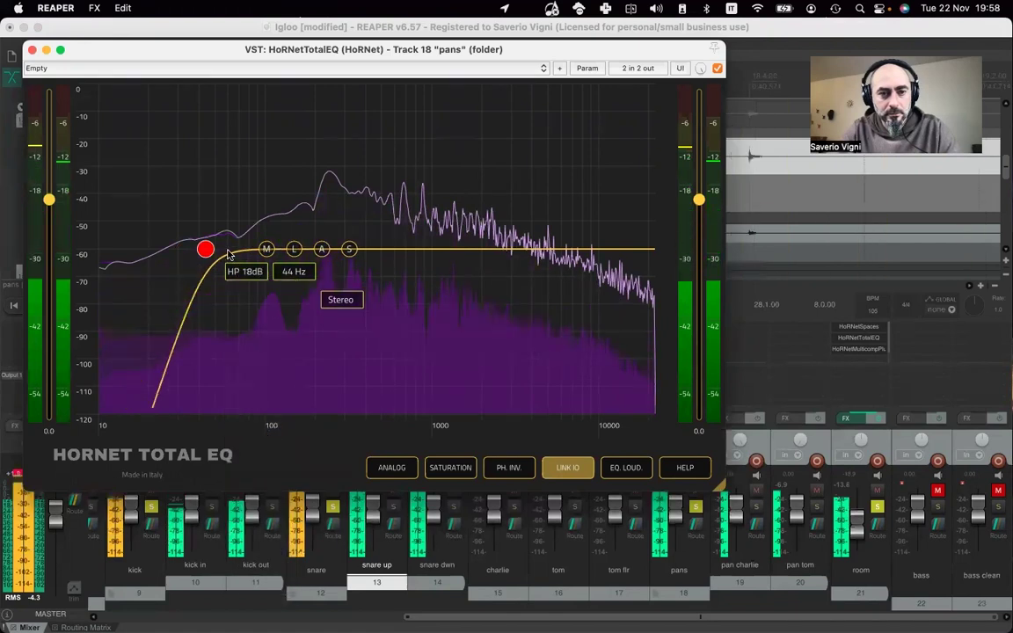
{"action": "left_click_drag", "start_coordinate": [227, 261], "coordinate": [269, 266]}
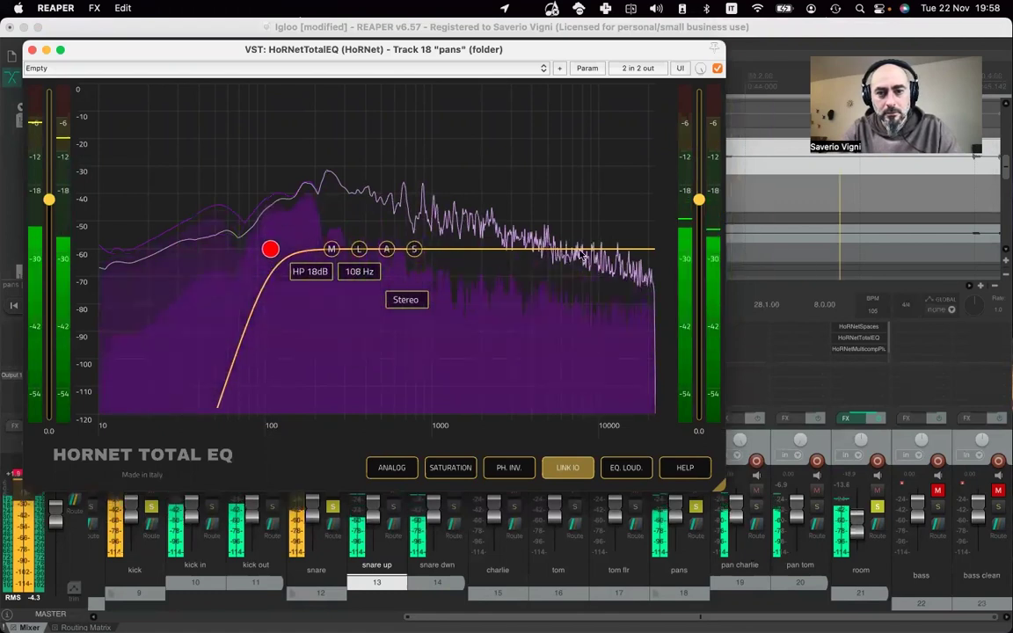
- Add a resonant high shelf to the pans EQ, boosting 7.9 dB at 2989 Hz with a Q of 0.5
{"action": "left_click_drag", "start_coordinate": [579, 249], "coordinate": [536, 223]}
{"action": "mouse_move", "coordinate": [467, 221]}
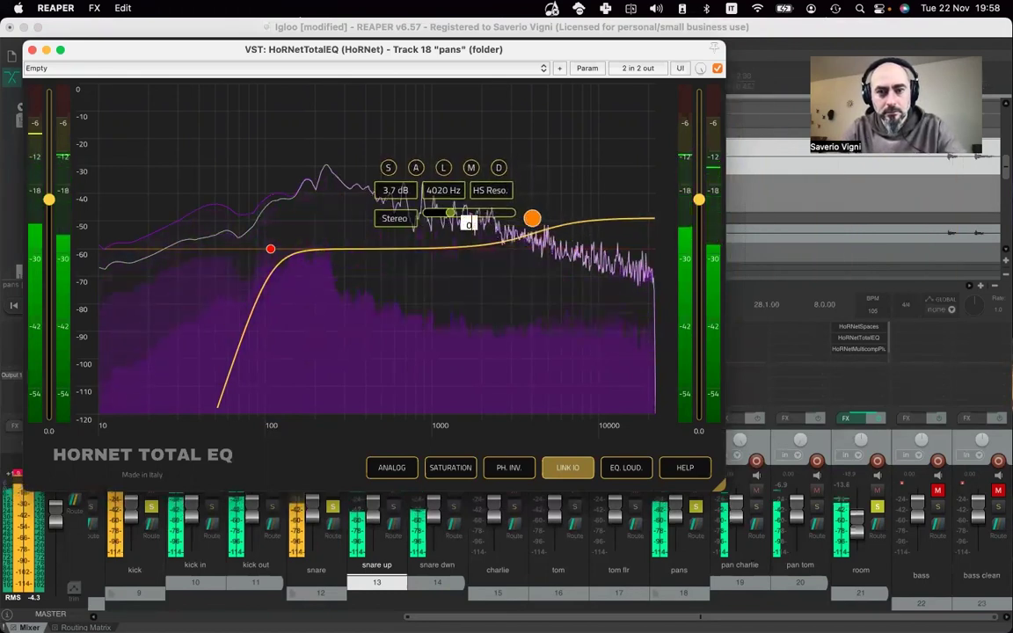
{"action": "left_click_drag", "start_coordinate": [531, 218], "coordinate": [519, 195]}
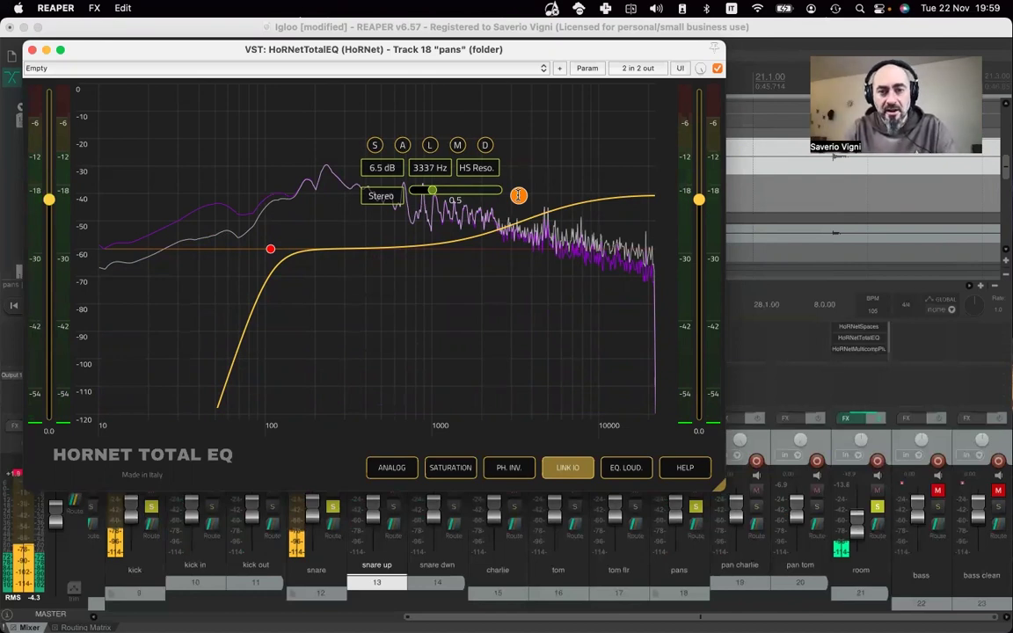
{"action": "left_click_drag", "start_coordinate": [519, 195], "coordinate": [510, 182]}
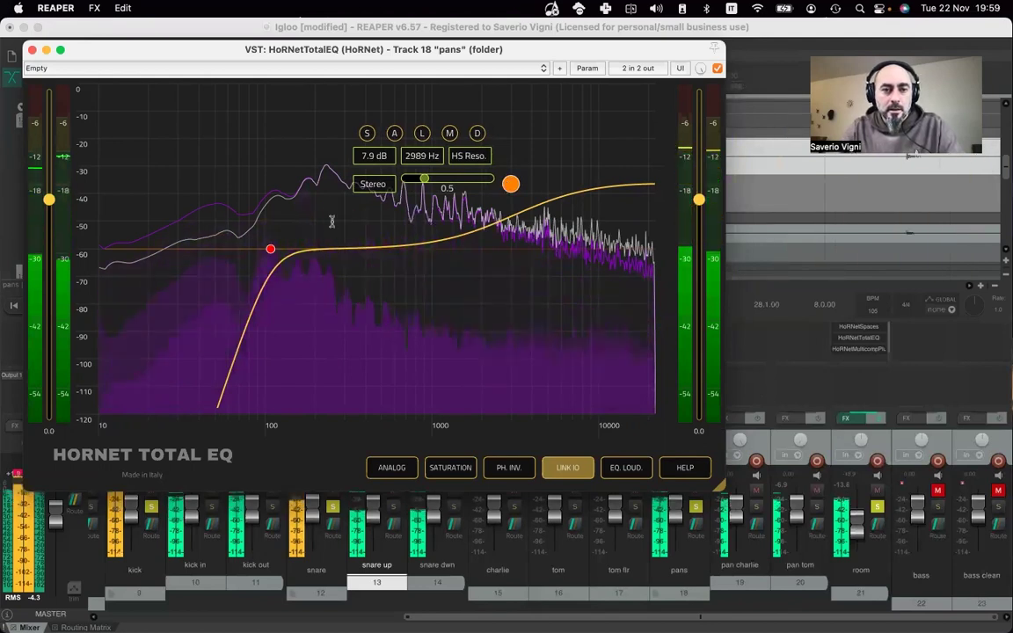
- Add a bell cut of -3.6 dB at 251 Hz with a Q of 2.1 to the pans EQ
{"action": "double_click", "coordinate": [330, 248]}
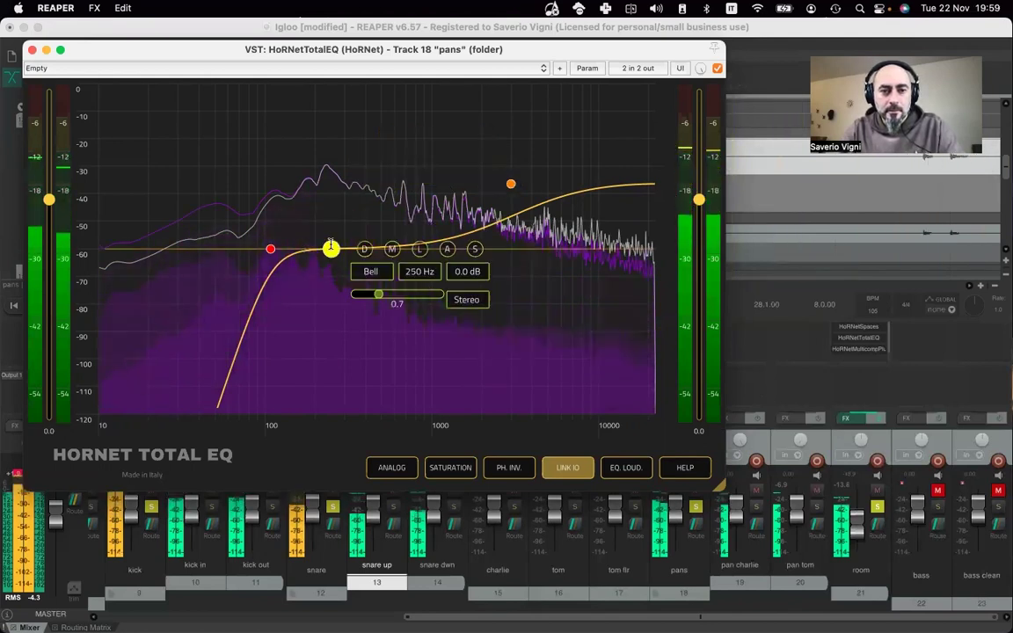
{"action": "left_click_drag", "start_coordinate": [330, 248], "coordinate": [332, 265]}
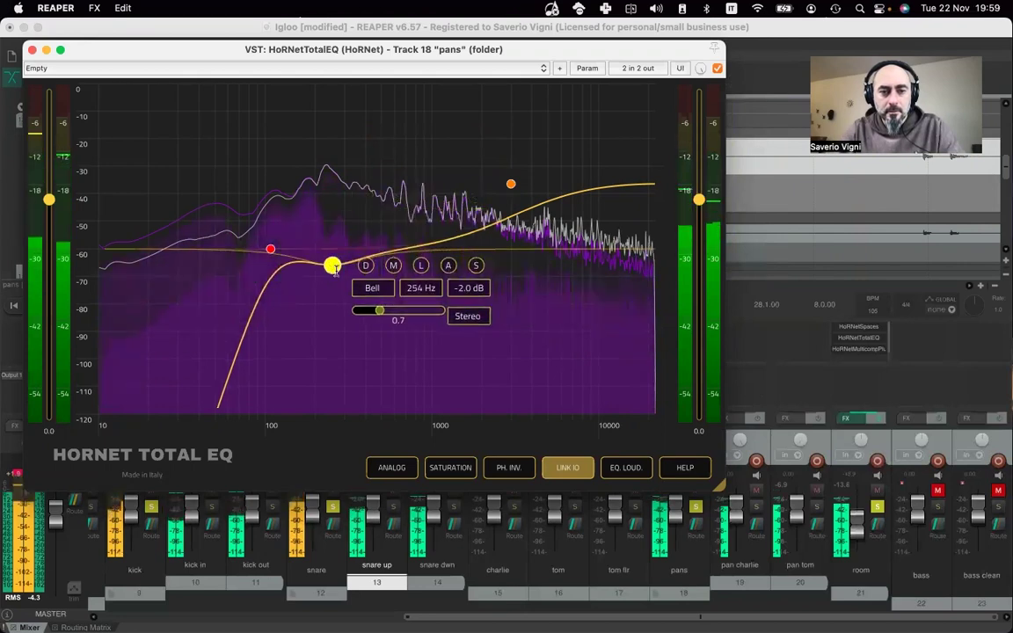
{"action": "scroll", "coordinate": [333, 265], "scroll_direction": "up", "scroll_amount": 5}
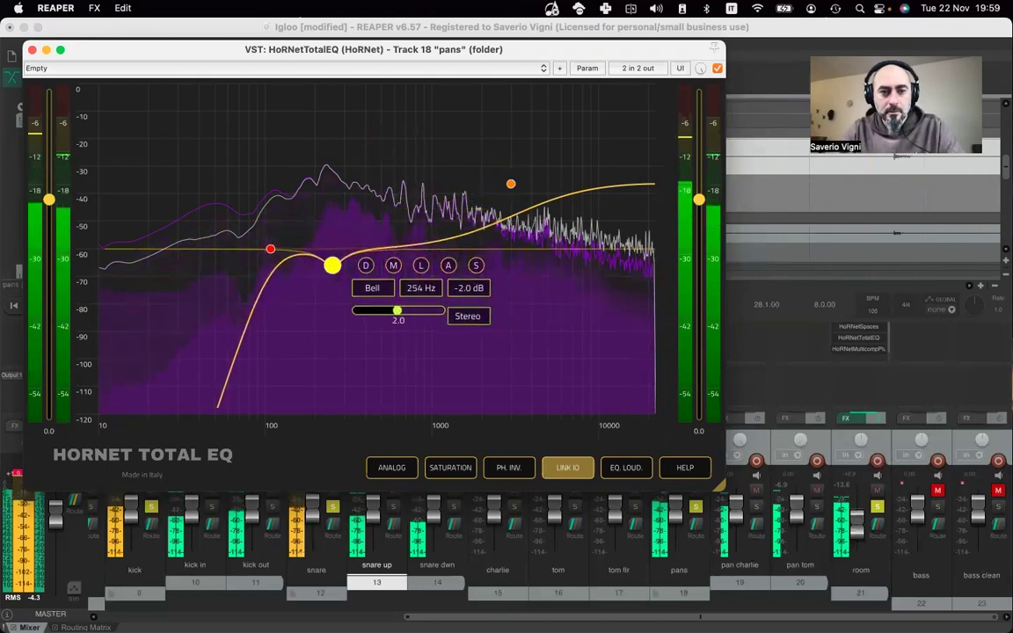
{"action": "scroll", "coordinate": [333, 266], "scroll_direction": "up", "scroll_amount": 1}
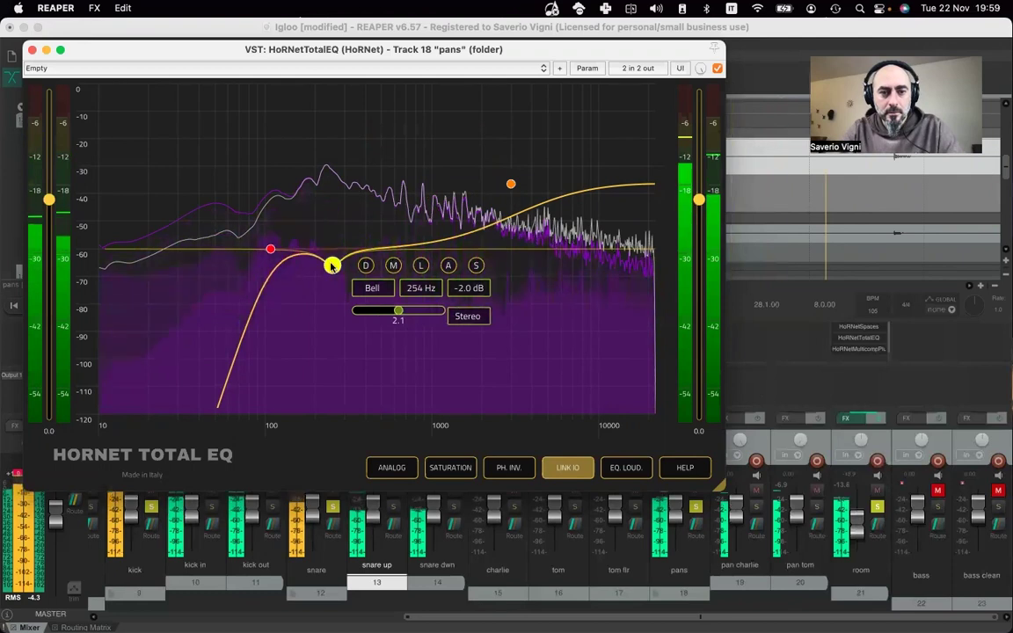
{"action": "left_click_drag", "start_coordinate": [332, 266], "coordinate": [333, 281]}
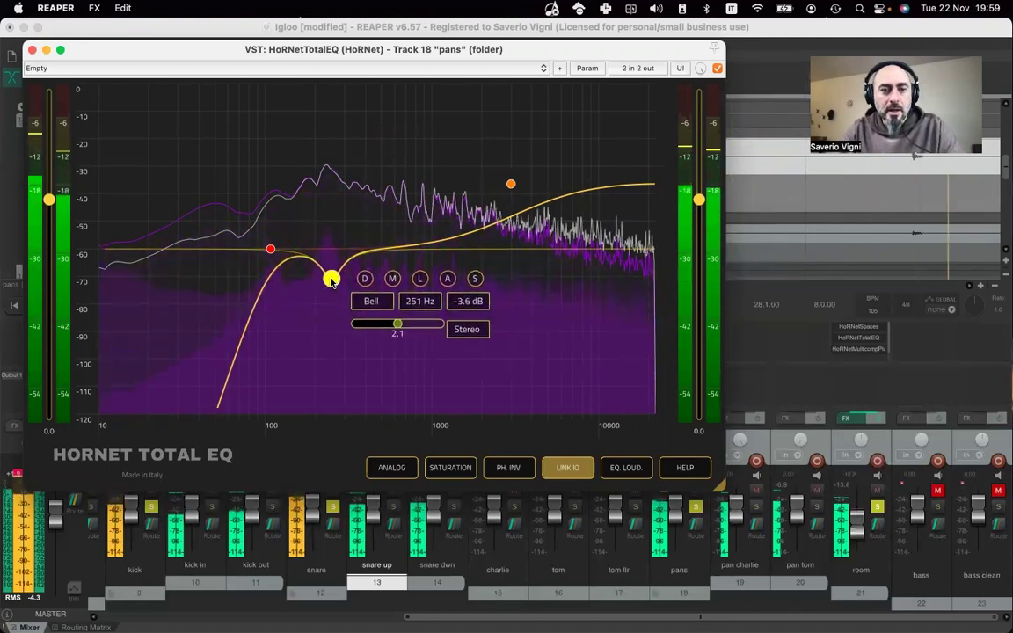
{"action": "key", "text": "space"}
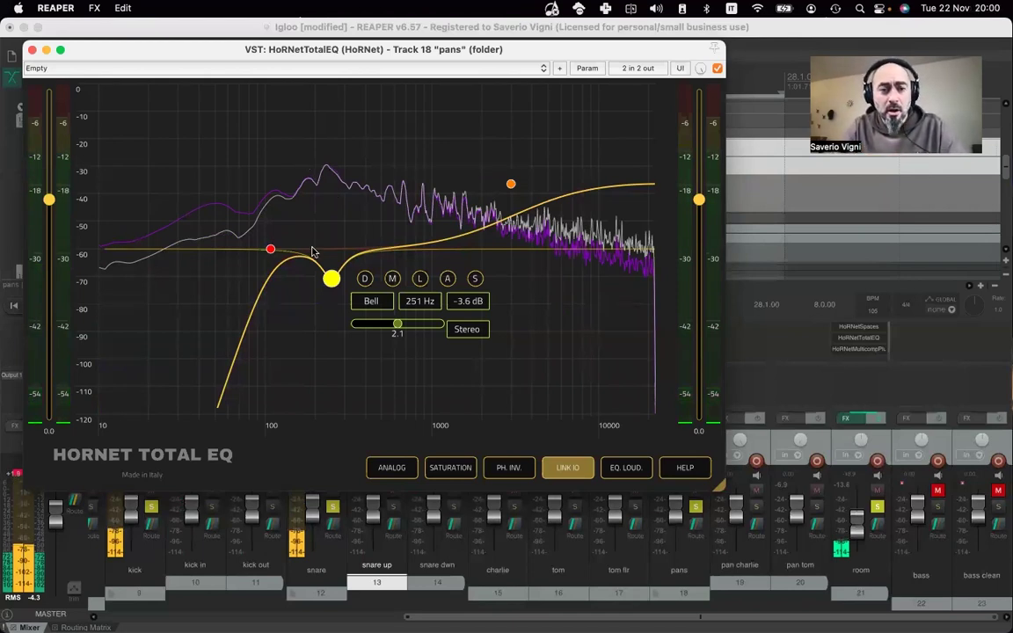
- Deepen the pans EQ's 251 Hz bell cut to -5.4 dB and narrow it to a Q of 2.2
{"action": "left_click_drag", "start_coordinate": [330, 278], "coordinate": [332, 290]}
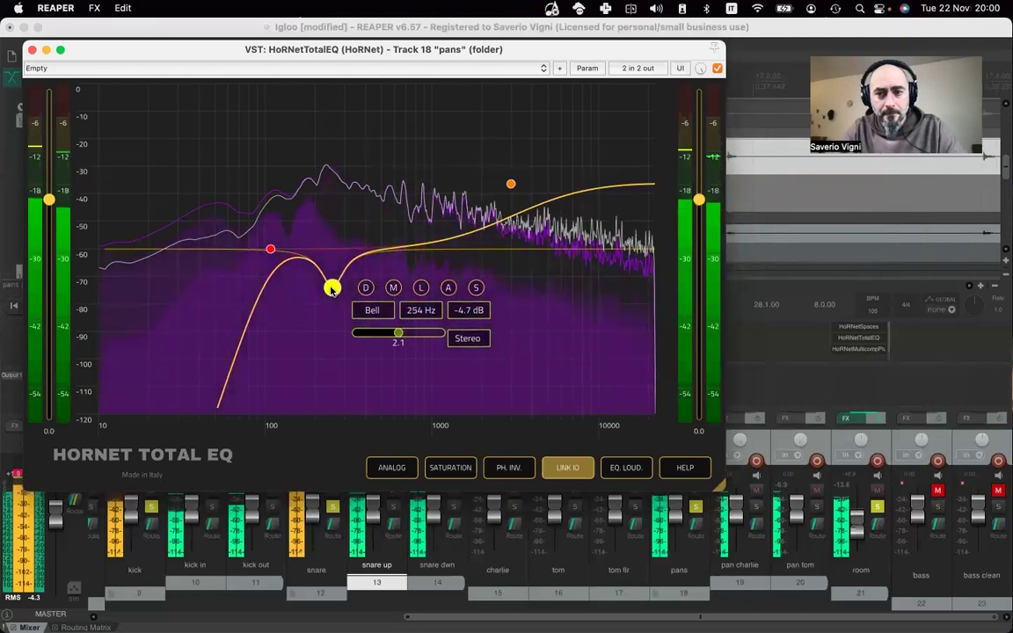
{"action": "left_click_drag", "start_coordinate": [331, 290], "coordinate": [331, 291]}
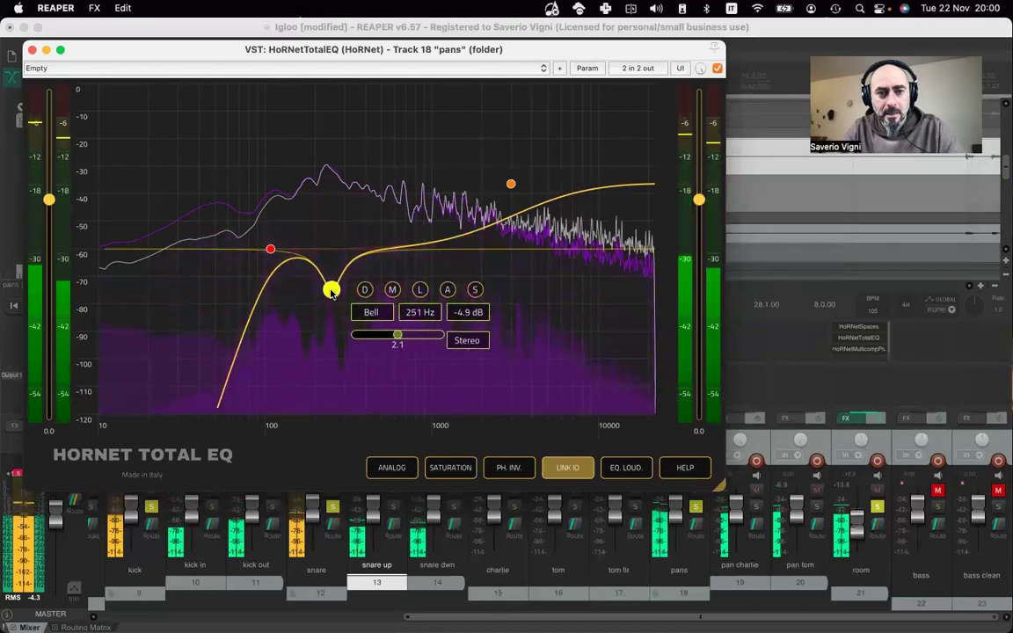
{"action": "left_click_drag", "start_coordinate": [330, 290], "coordinate": [331, 294]}
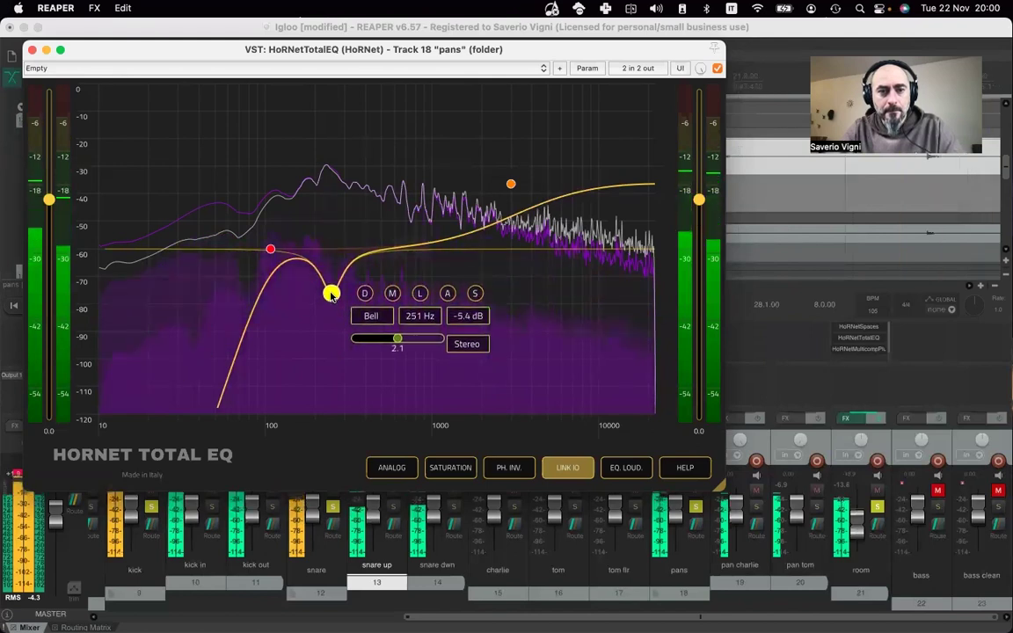
{"action": "scroll", "coordinate": [330, 293], "scroll_direction": "up", "scroll_amount": 3}
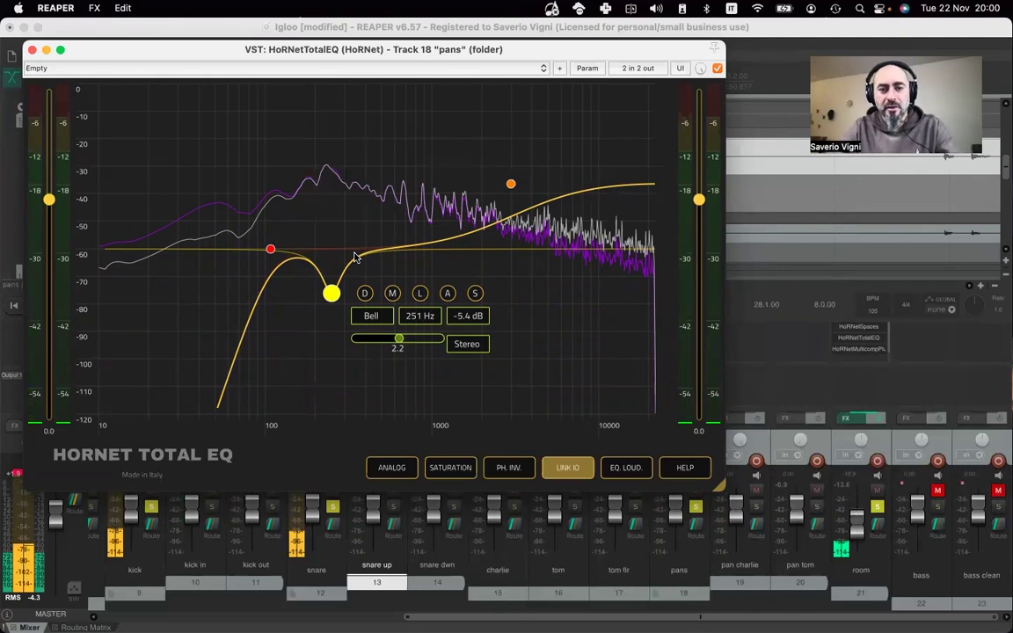
- Set the pans EQ's high shelf to about 8.3 dB at 2676 Hz and its bell cut to -6.4 dB, and close the EQ
{"action": "left_click_drag", "start_coordinate": [97, 54], "coordinate": [110, 89]}
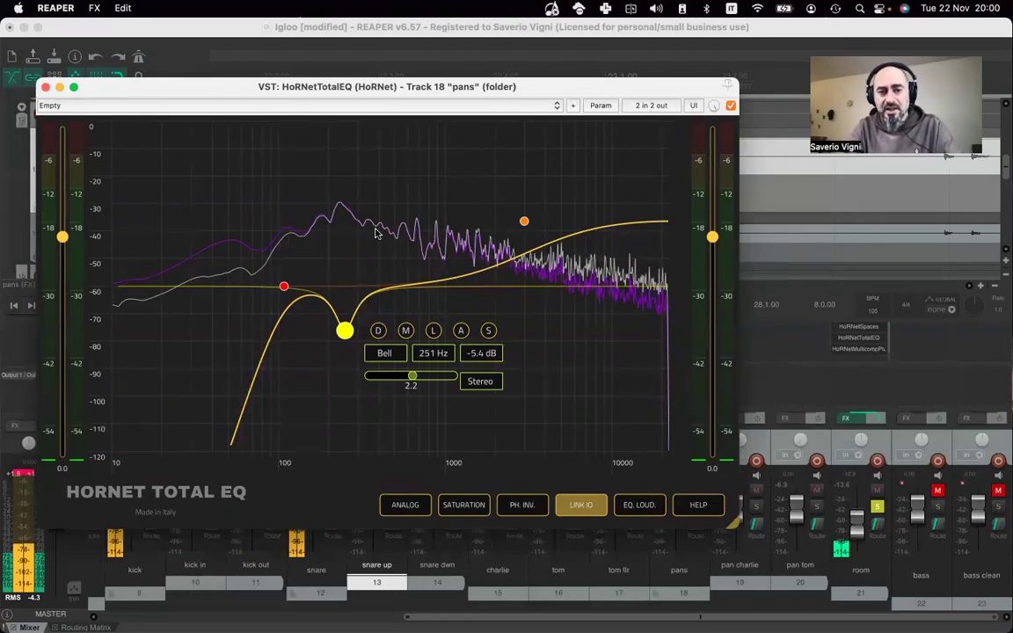
{"action": "left_click_drag", "start_coordinate": [523, 222], "coordinate": [517, 218]}
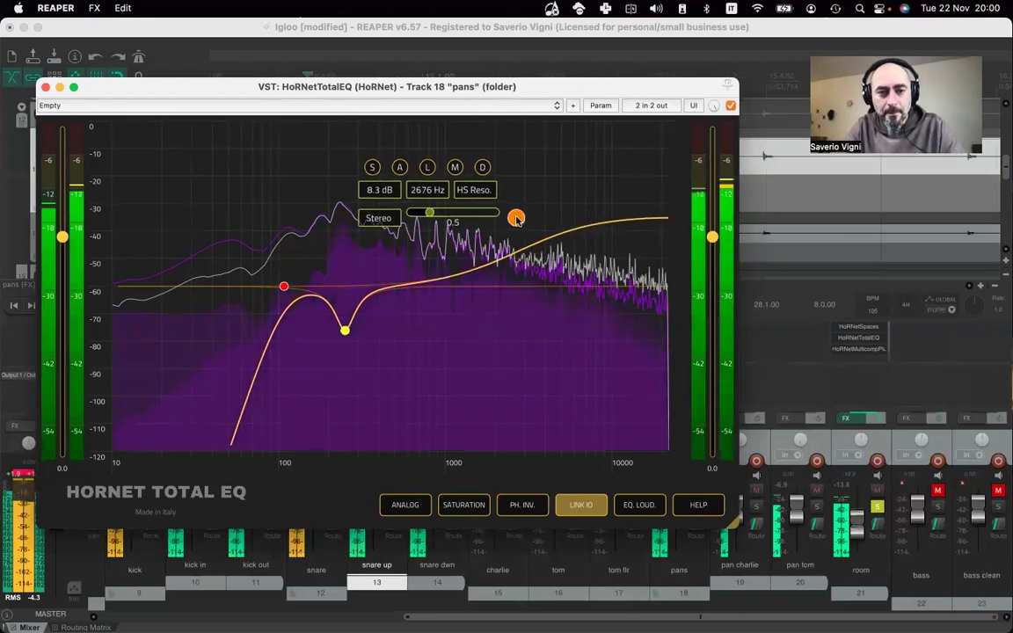
{"action": "left_click", "coordinate": [345, 332]}
{"action": "left_click_drag", "start_coordinate": [344, 337], "coordinate": [344, 342]}
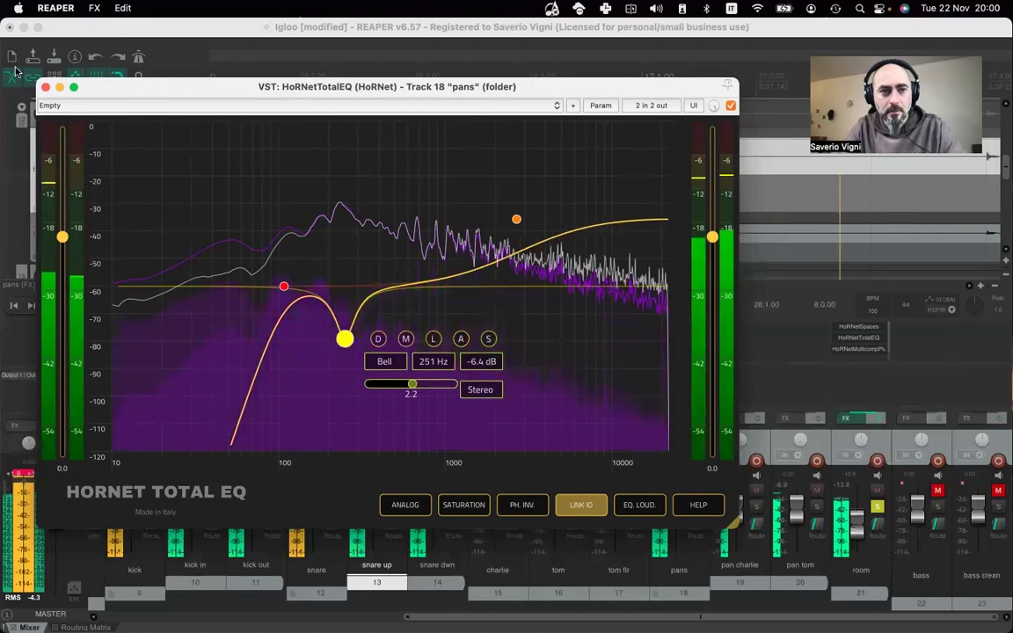
{"action": "key", "text": "Escape"}
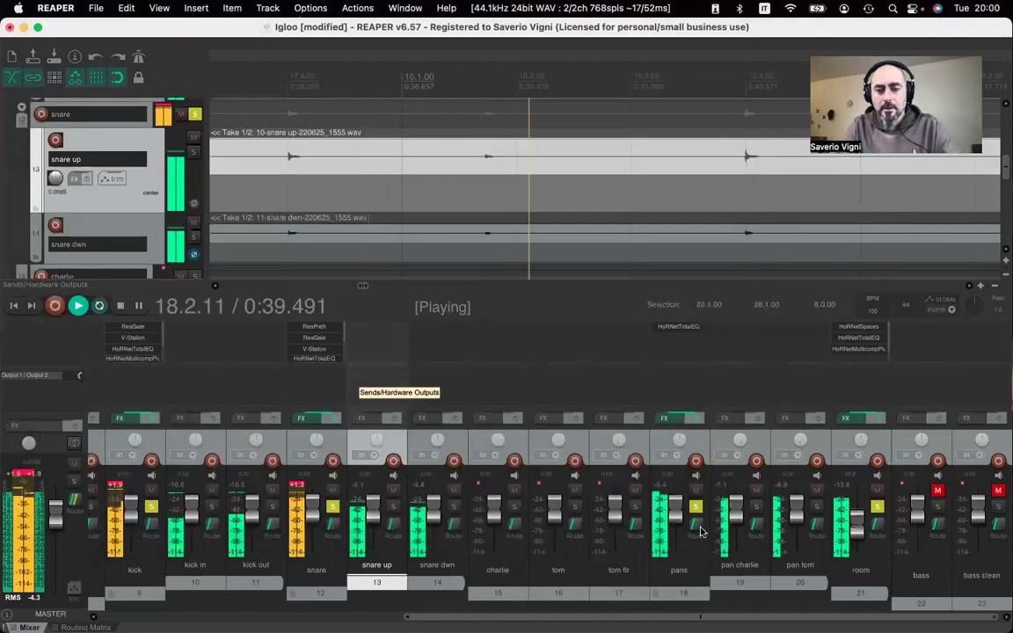
- Add the HA2A leveling amplifier after the pans EQ and switch it to D.M. mode
{"action": "double_click", "coordinate": [677, 343]}
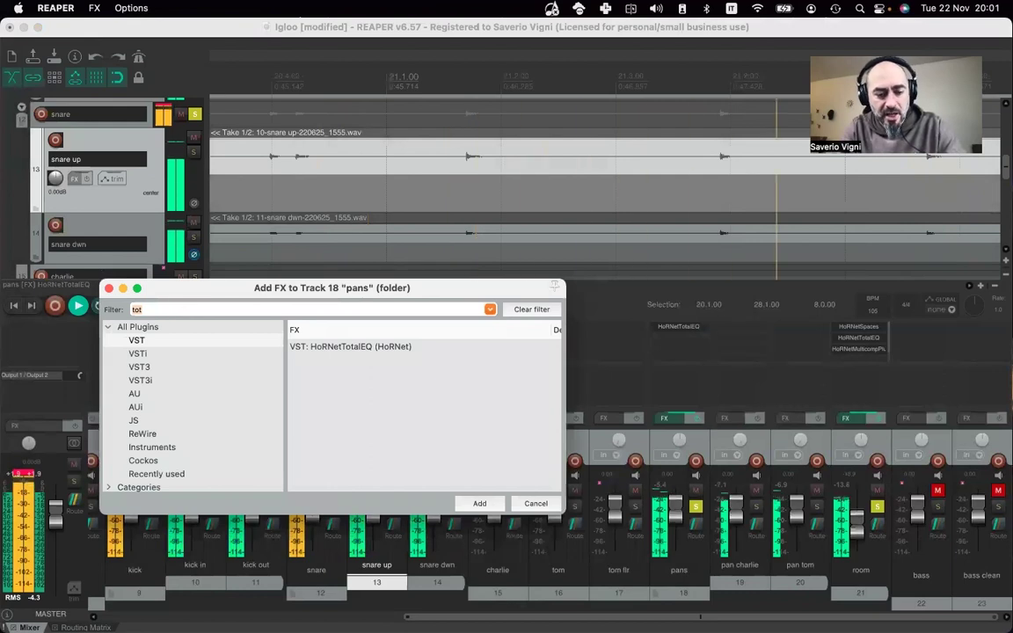
{"action": "type", "text": "ha"}
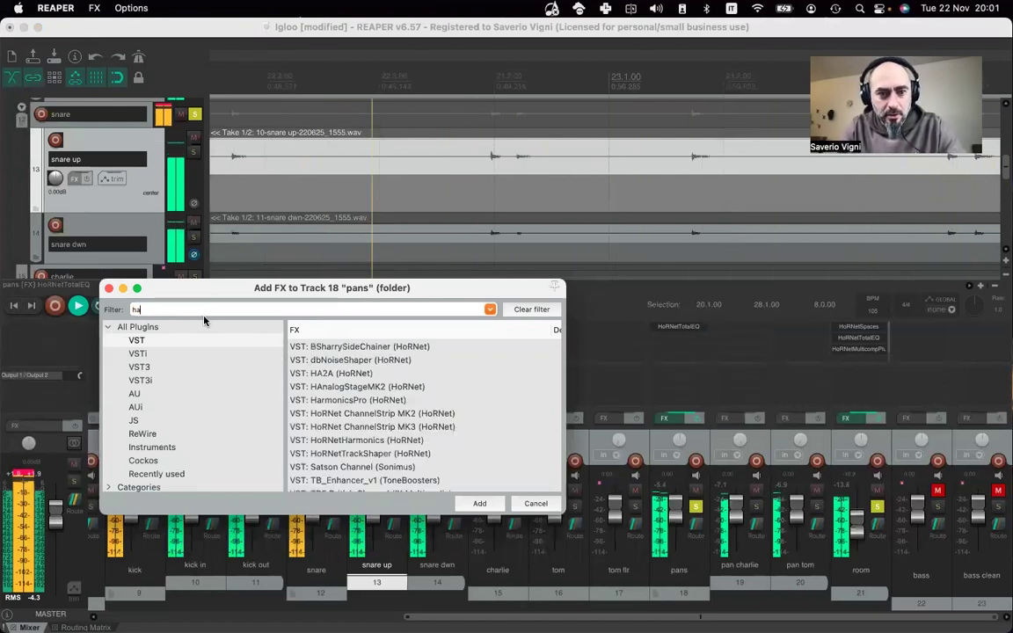
{"action": "double_click", "coordinate": [308, 373]}
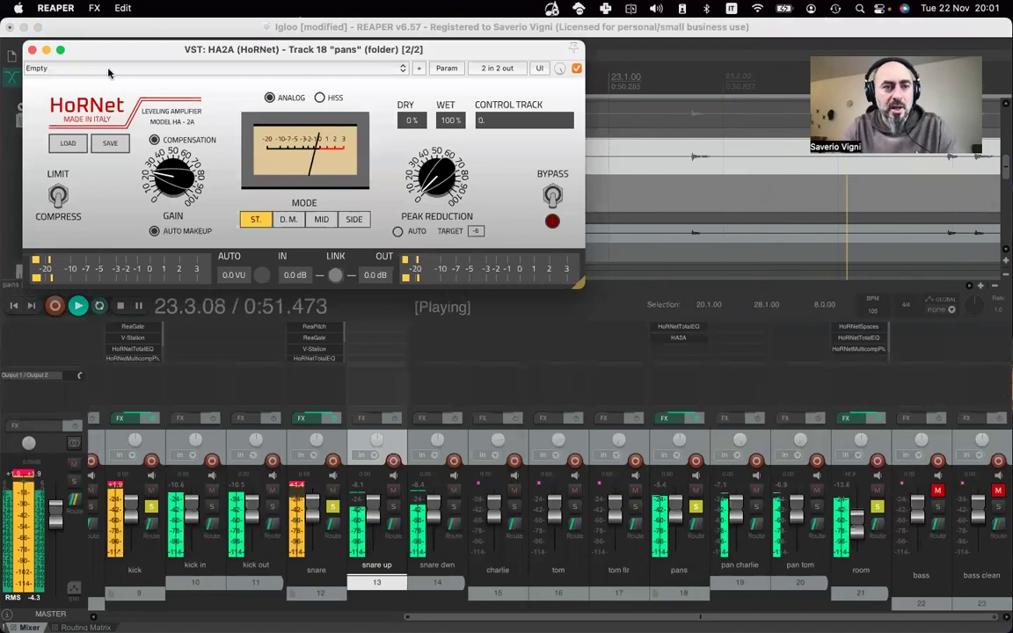
{"action": "left_click_drag", "start_coordinate": [86, 56], "coordinate": [119, 126]}
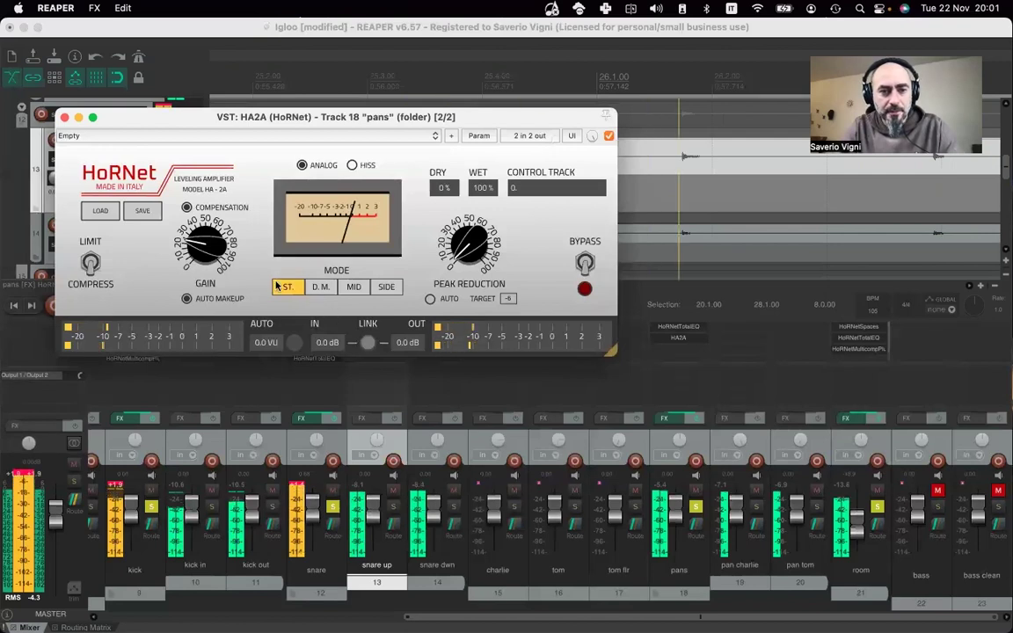
{"action": "left_click", "coordinate": [315, 287]}
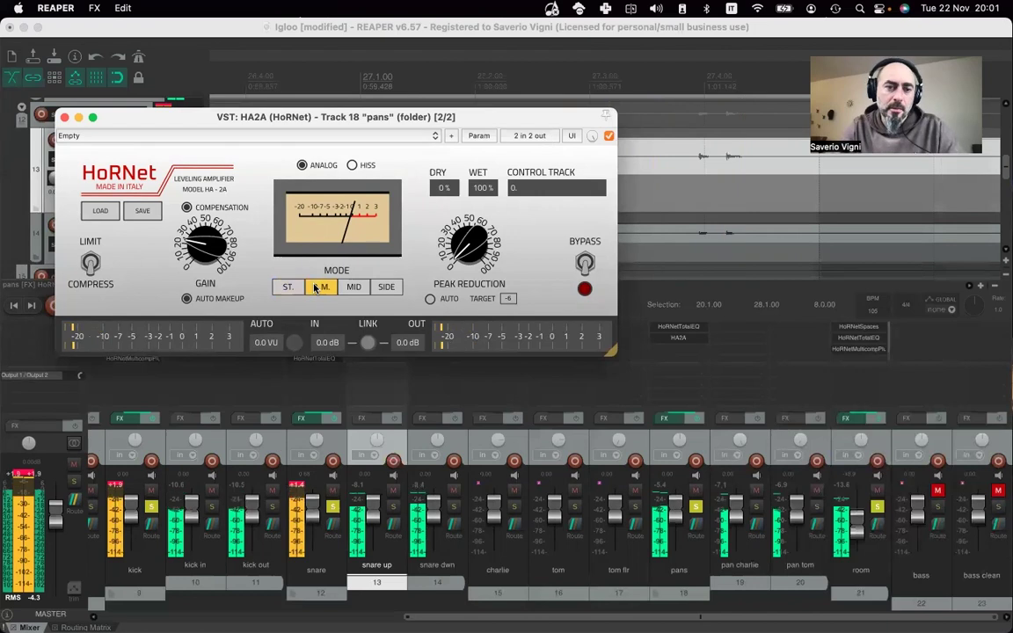
{"action": "key", "text": "space"}
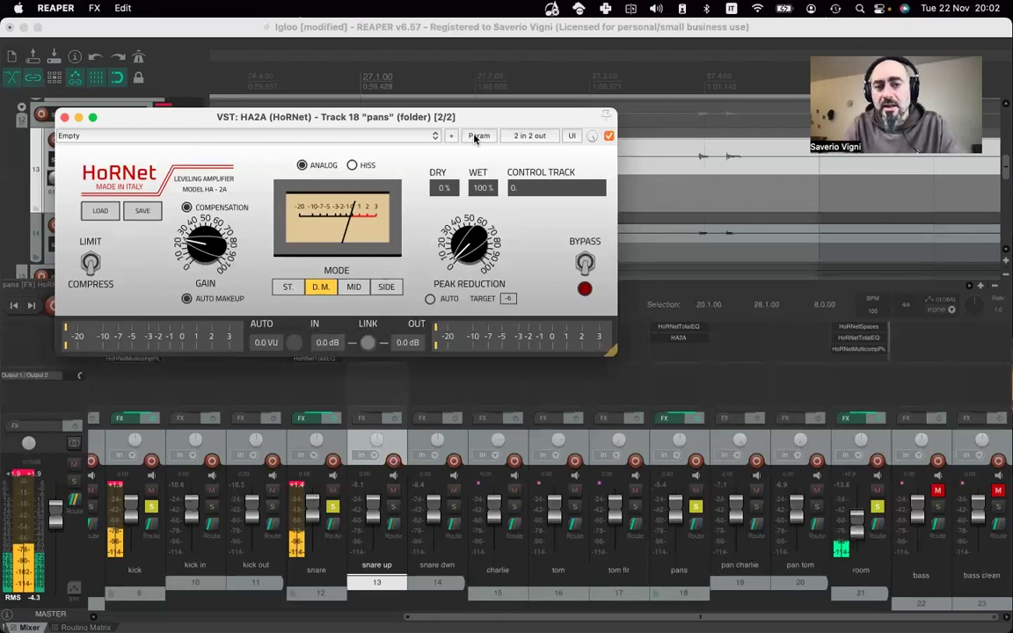
- During playback, set the pans HA2A's linked input gain to 7.1 dB and its output to -7.1 dB, and close the compressor
{"action": "left_click_drag", "start_coordinate": [479, 117], "coordinate": [552, 146]}
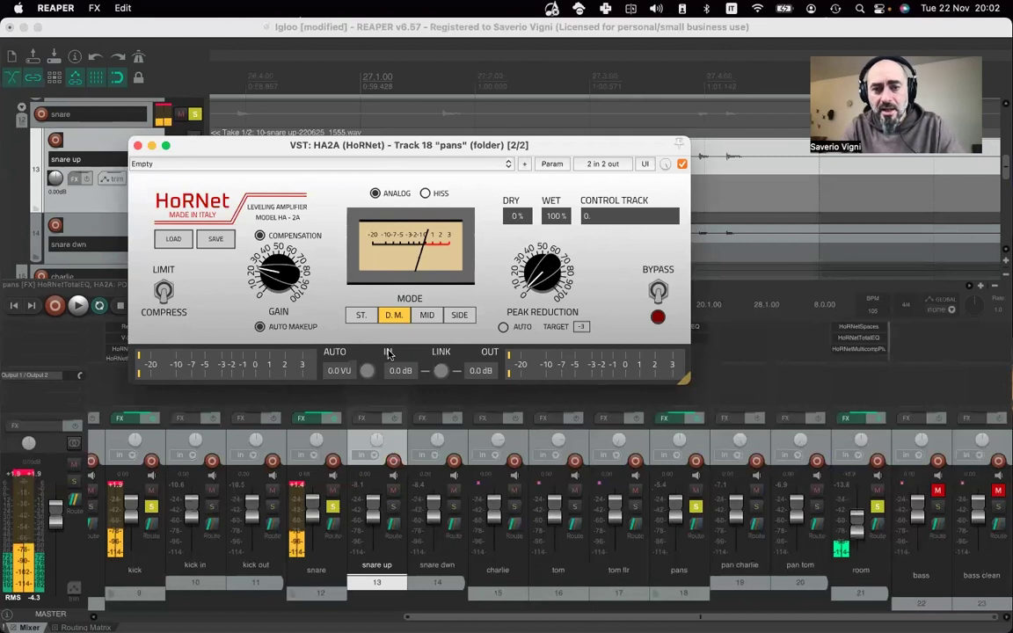
{"action": "key", "text": "space"}
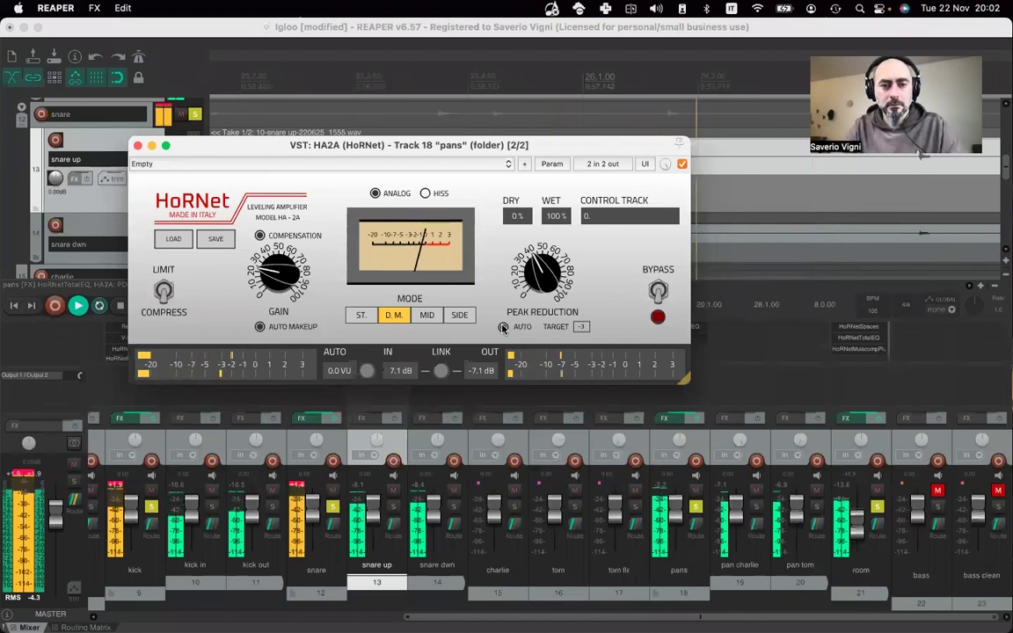
{"action": "key", "text": "space"}
{"action": "left_click", "coordinate": [137, 146]}
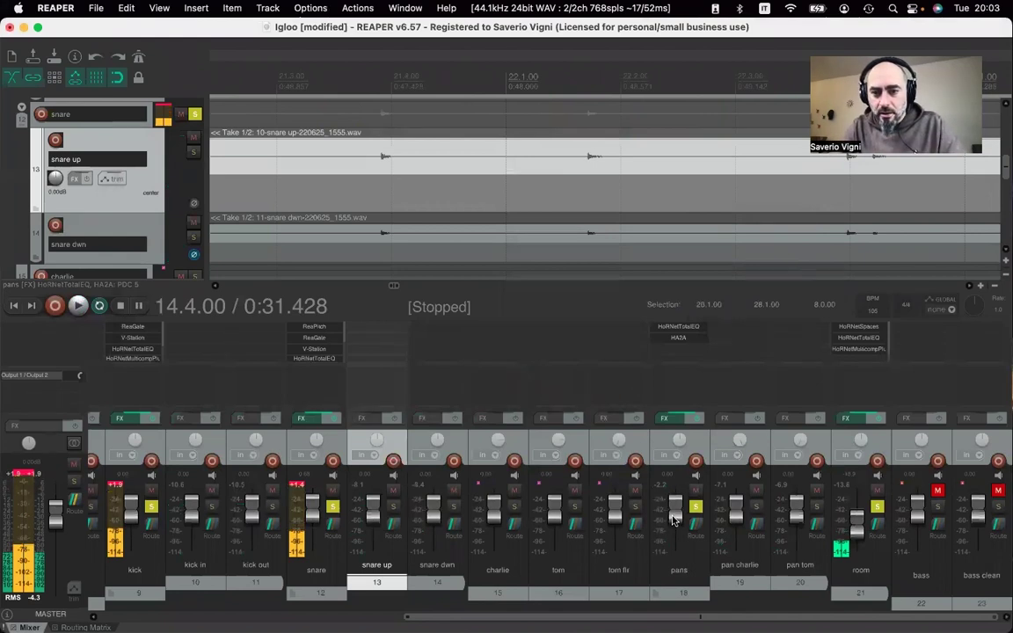
- Compare the drum mix during playback with the effects of kick, snare, pans and room bypassed and re-enabled
{"action": "key", "text": "space"}
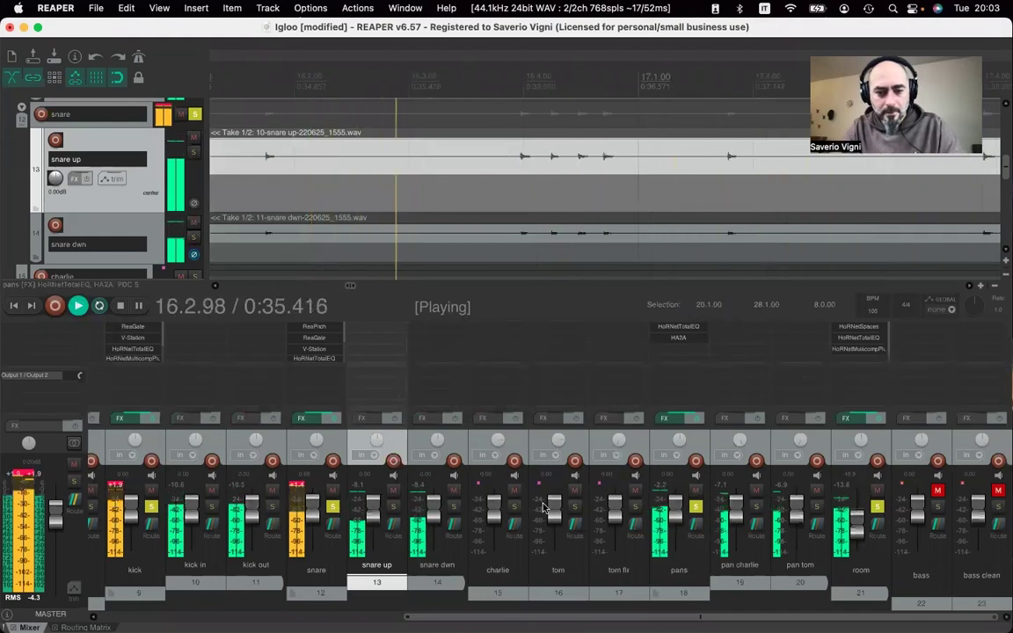
{"action": "left_click", "coordinate": [132, 593]}
{"action": "left_click", "coordinate": [312, 593], "text": "super"}
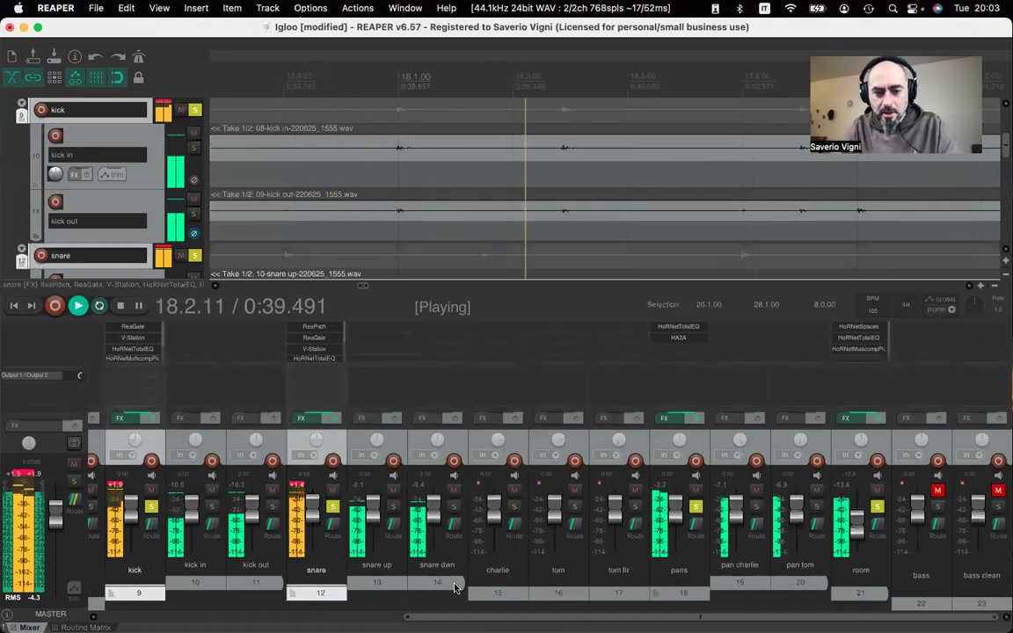
{"action": "left_click", "coordinate": [690, 592], "text": "super"}
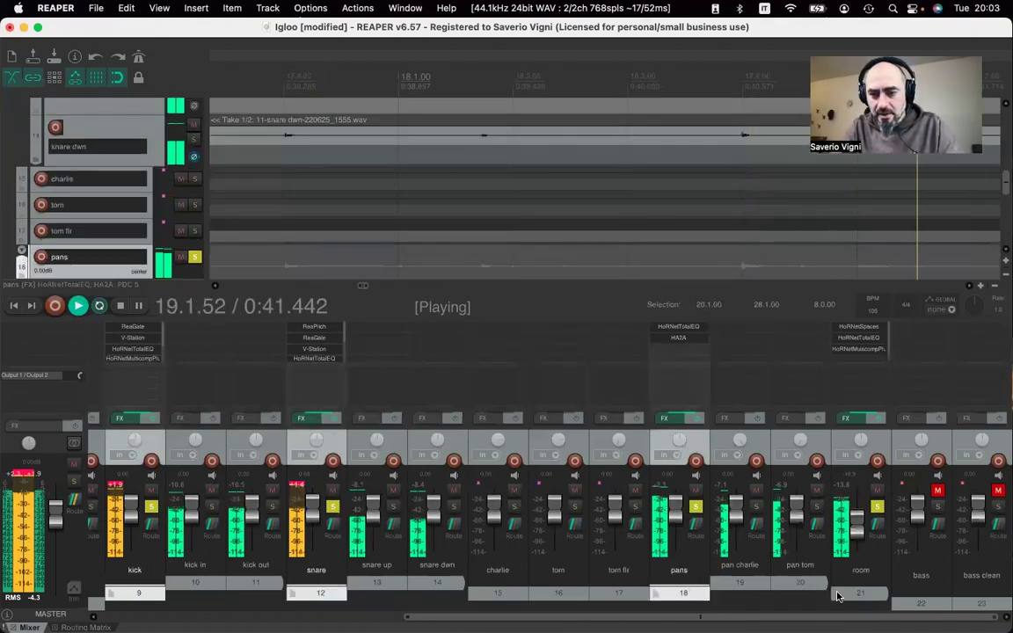
{"action": "left_click", "coordinate": [843, 407], "text": "super"}
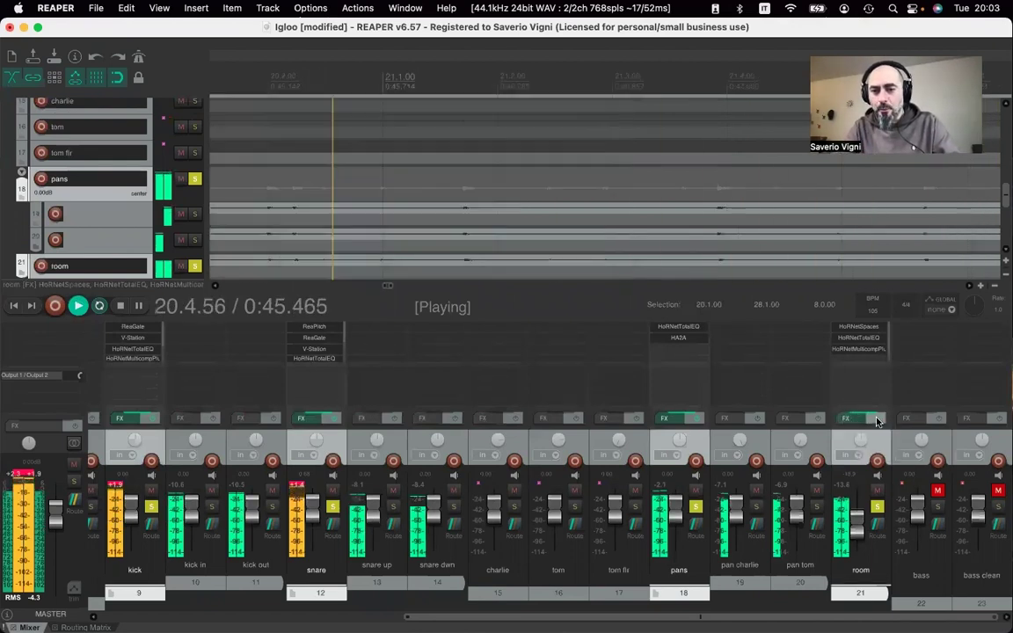
{"action": "left_click", "coordinate": [876, 418]}
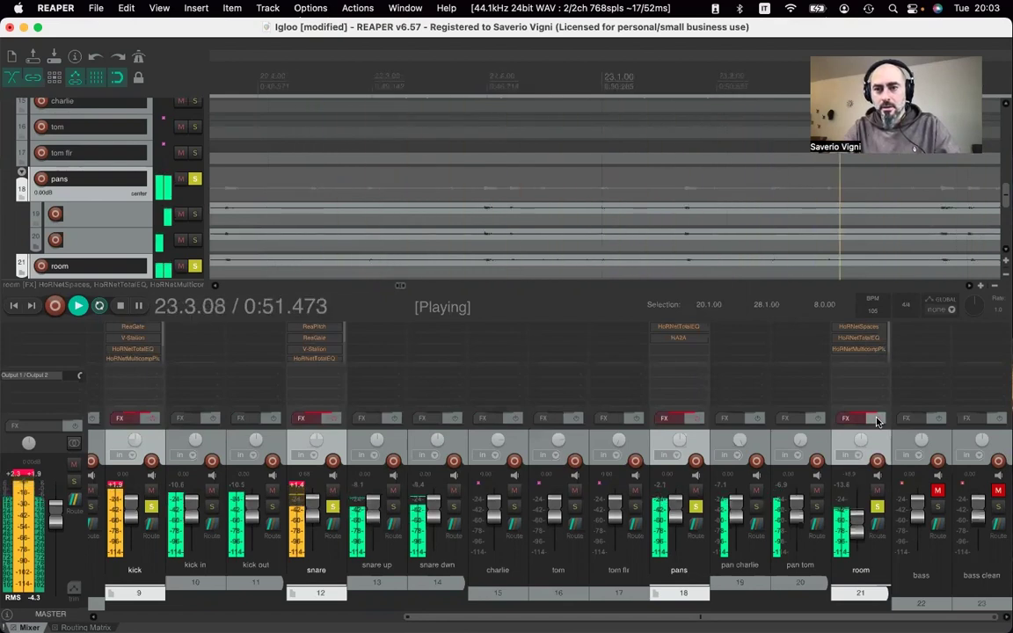
{"action": "left_click", "coordinate": [876, 419]}
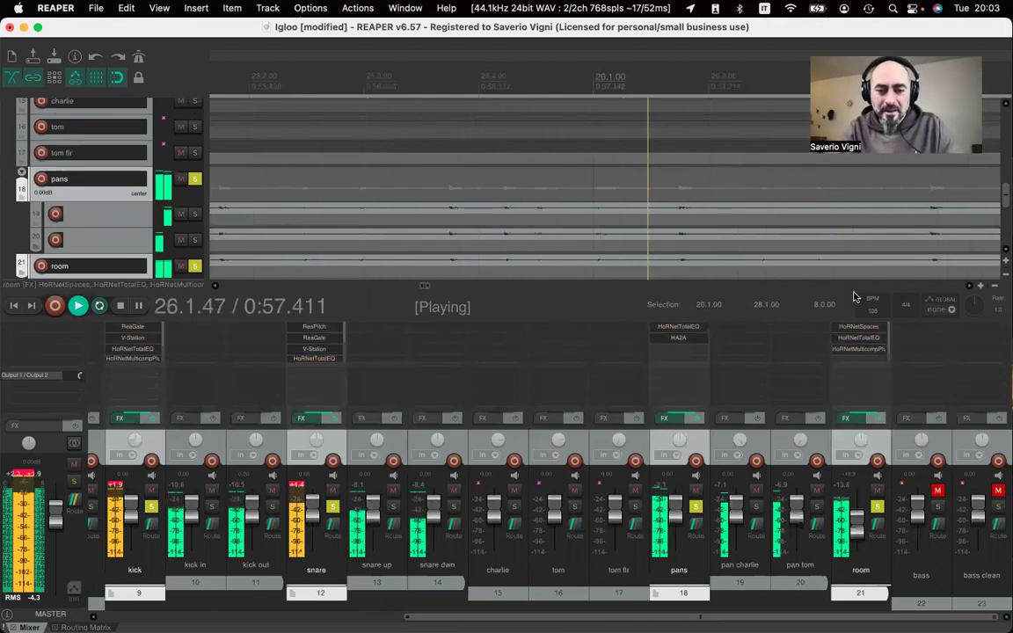
{"action": "key", "text": "space"}
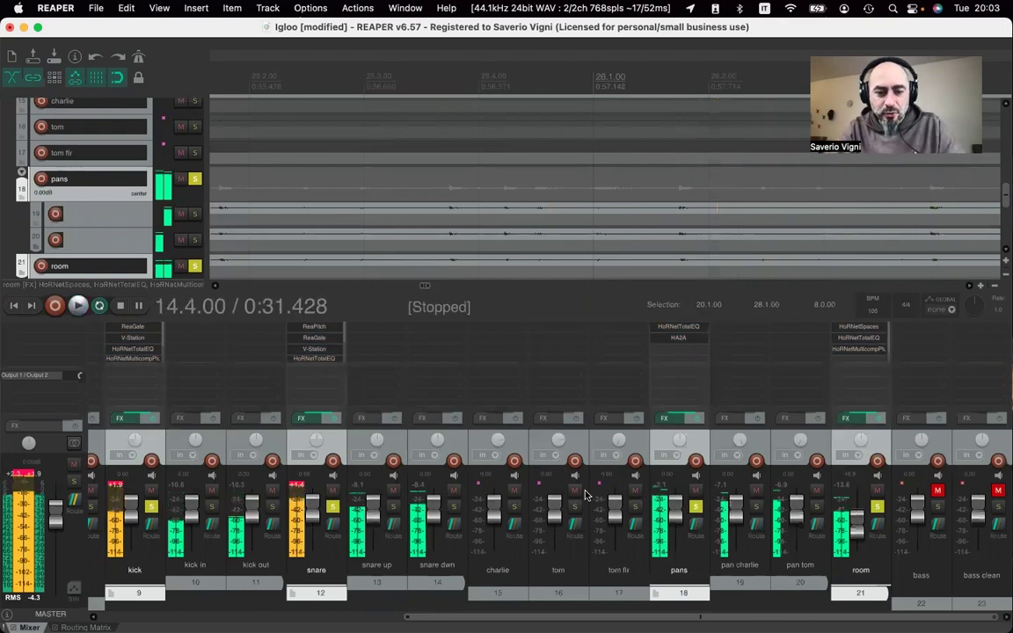
- Add HoRNetTotalEQ to the charlie track and create an 18 dB high-pass filter at 106 Hz
{"action": "left_click", "coordinate": [492, 334]}
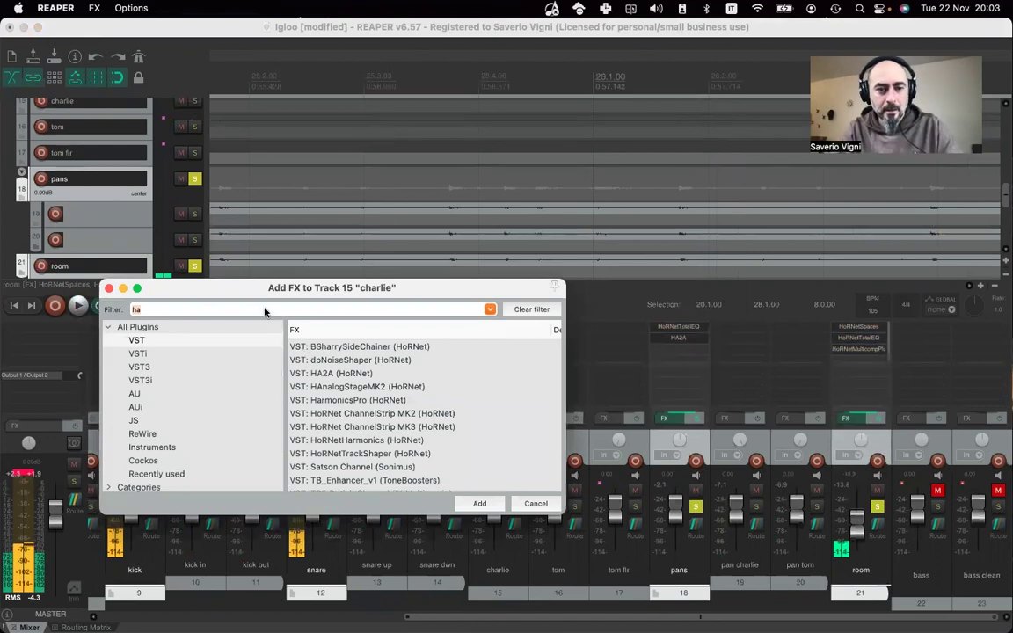
{"action": "double_click", "coordinate": [342, 348]}
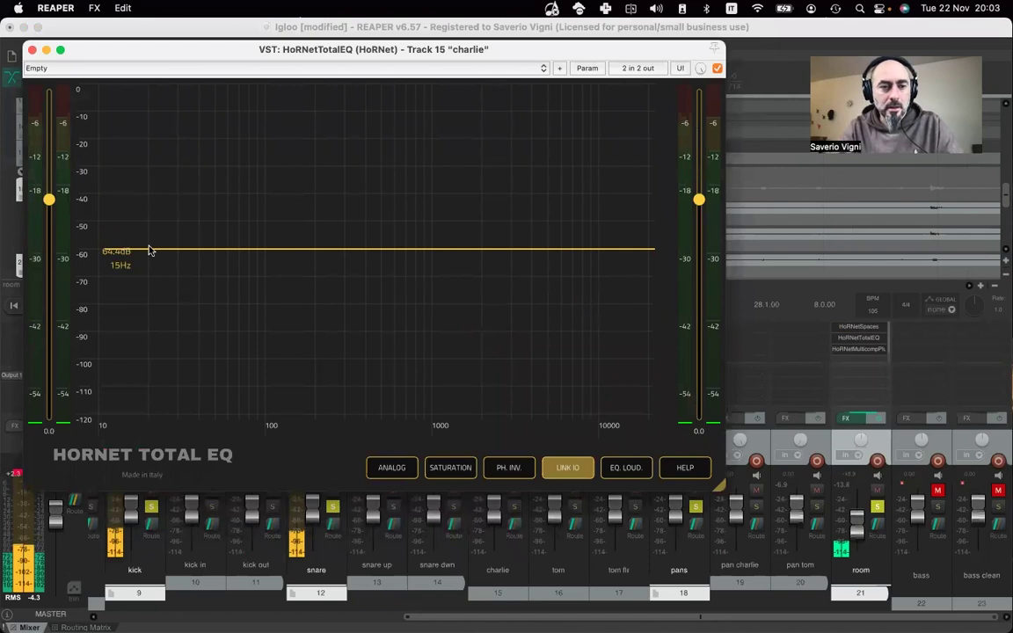
{"action": "left_click", "coordinate": [152, 249]}
{"action": "left_click_drag", "start_coordinate": [152, 249], "coordinate": [243, 249]}
{"action": "left_click", "coordinate": [283, 271]}
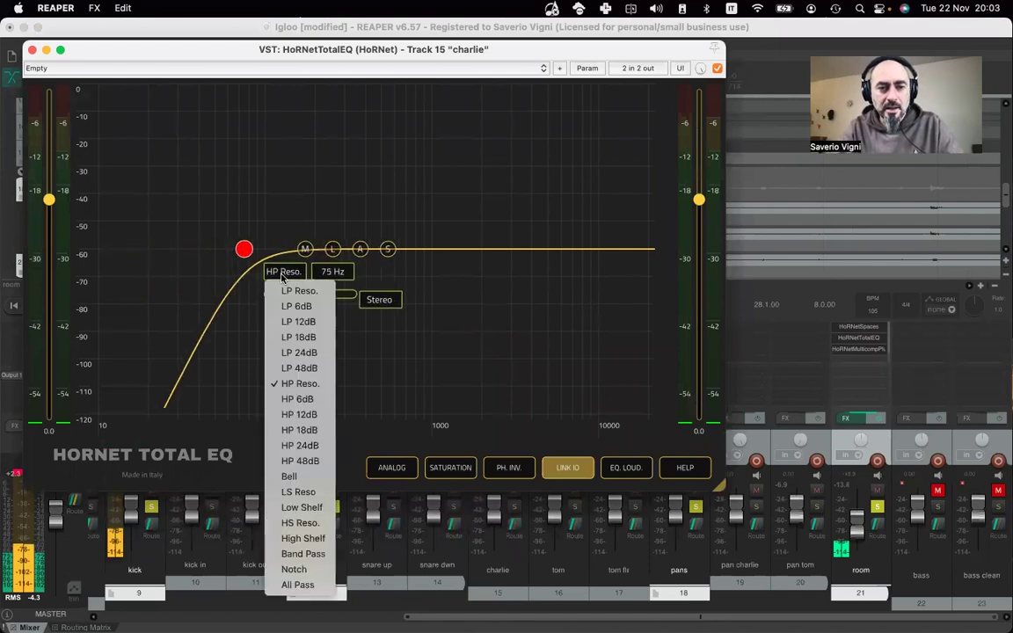
{"action": "left_click", "coordinate": [285, 430]}
{"action": "left_click_drag", "start_coordinate": [245, 252], "coordinate": [270, 268]}
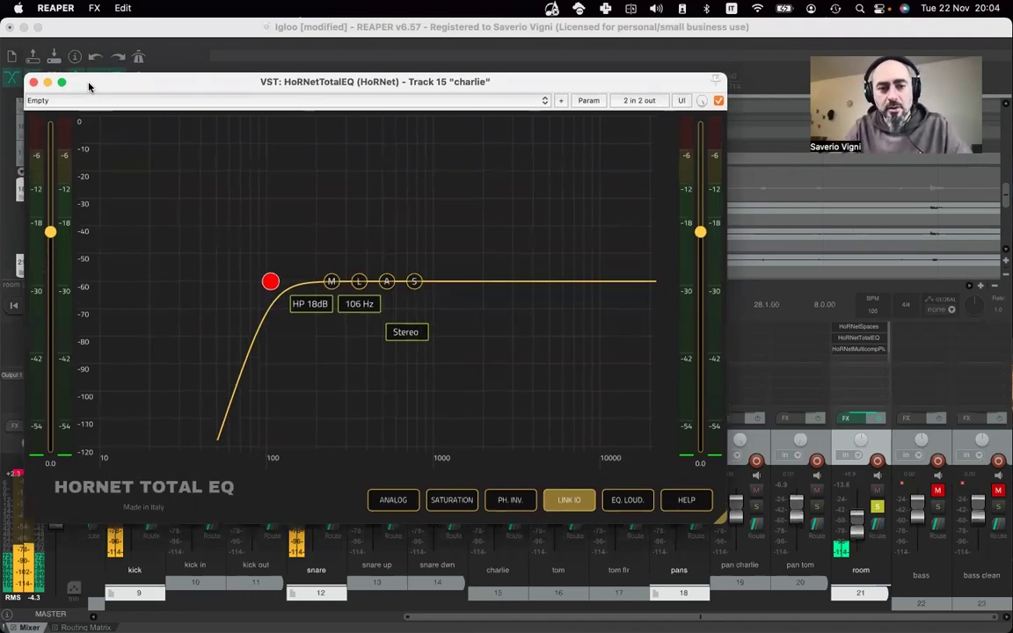
- Add a resonant high shelf of about 7.4 dB at 2323 Hz with a Q of 0.5 to the charlie EQ
{"action": "left_click", "coordinate": [553, 282]}
{"action": "left_click_drag", "start_coordinate": [553, 282], "coordinate": [501, 228]}
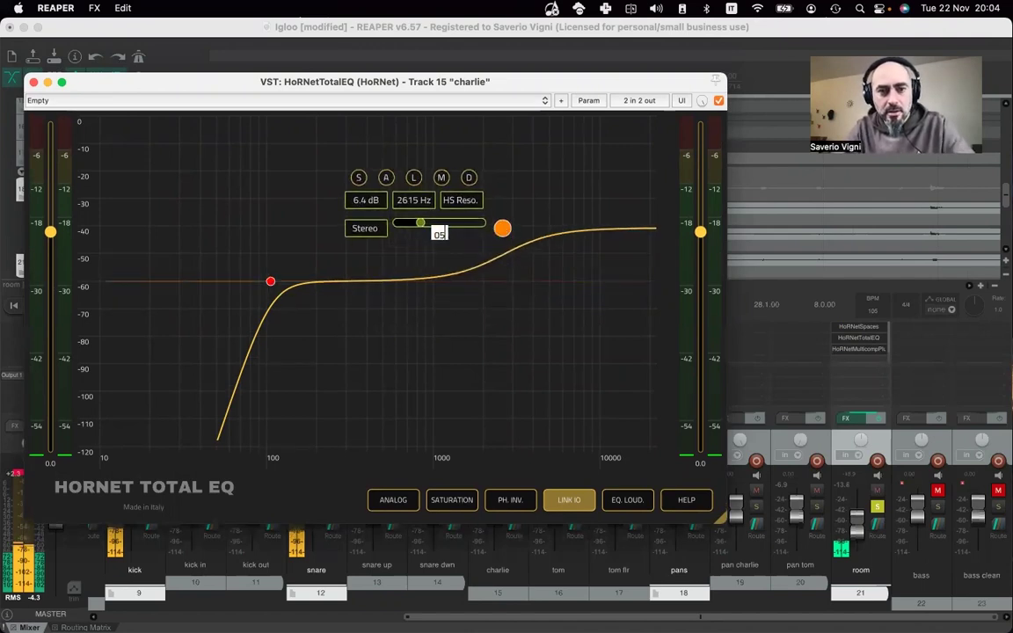
{"action": "mouse_move", "coordinate": [442, 231]}
{"action": "left_mouse_down"}
{"action": "mouse_move", "coordinate": [464, 224]}
{"action": "mouse_move", "coordinate": [435, 232]}
{"action": "left_mouse_up"}
{"action": "double_click", "coordinate": [444, 231]}
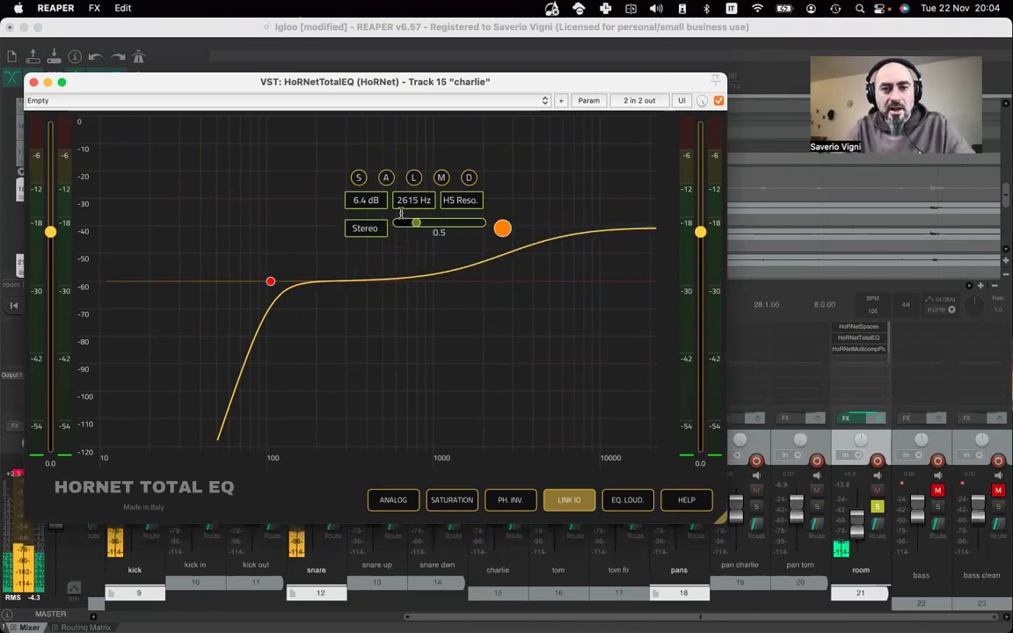
{"action": "left_click_drag", "start_coordinate": [504, 230], "coordinate": [494, 221]}
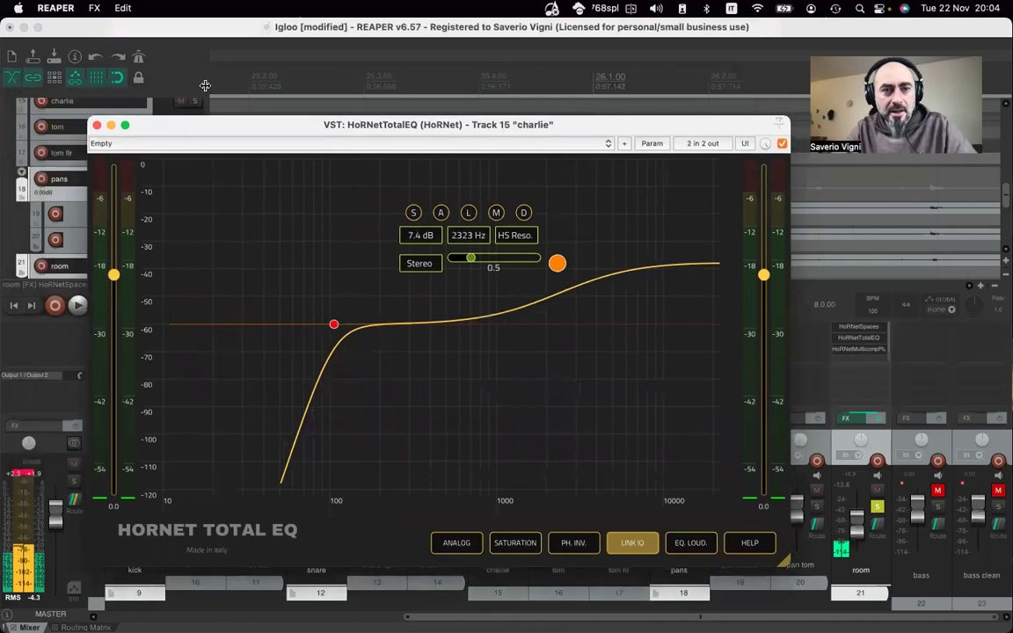
- Play the drums with the charlie track soloed in and raise its EQ's high shelf to about 9.1 dB at 2320 Hz
{"action": "key", "text": "space"}
{"action": "left_click_drag", "start_coordinate": [298, 129], "coordinate": [15, 53]}
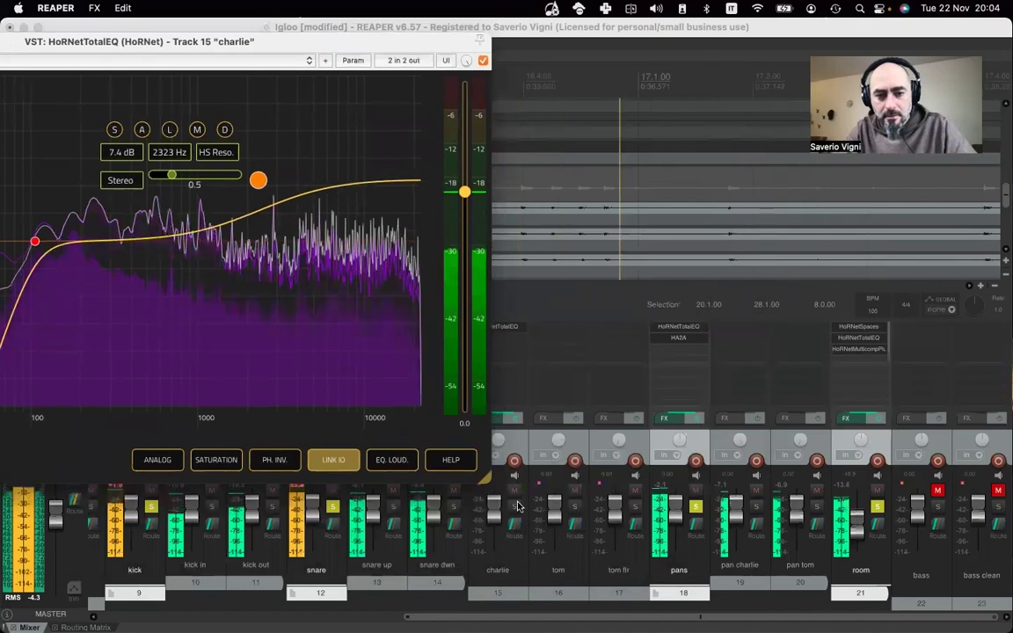
{"action": "left_click_drag", "start_coordinate": [74, 44], "coordinate": [237, 79]}
{"action": "mouse_move", "coordinate": [417, 214]}
{"action": "left_mouse_down"}
{"action": "mouse_move", "coordinate": [410, 222]}
{"action": "mouse_move", "coordinate": [395, 205]}
{"action": "mouse_move", "coordinate": [413, 164]}
{"action": "mouse_move", "coordinate": [409, 197]}
{"action": "mouse_move", "coordinate": [467, 201]}
{"action": "mouse_move", "coordinate": [420, 201]}
{"action": "left_mouse_up"}
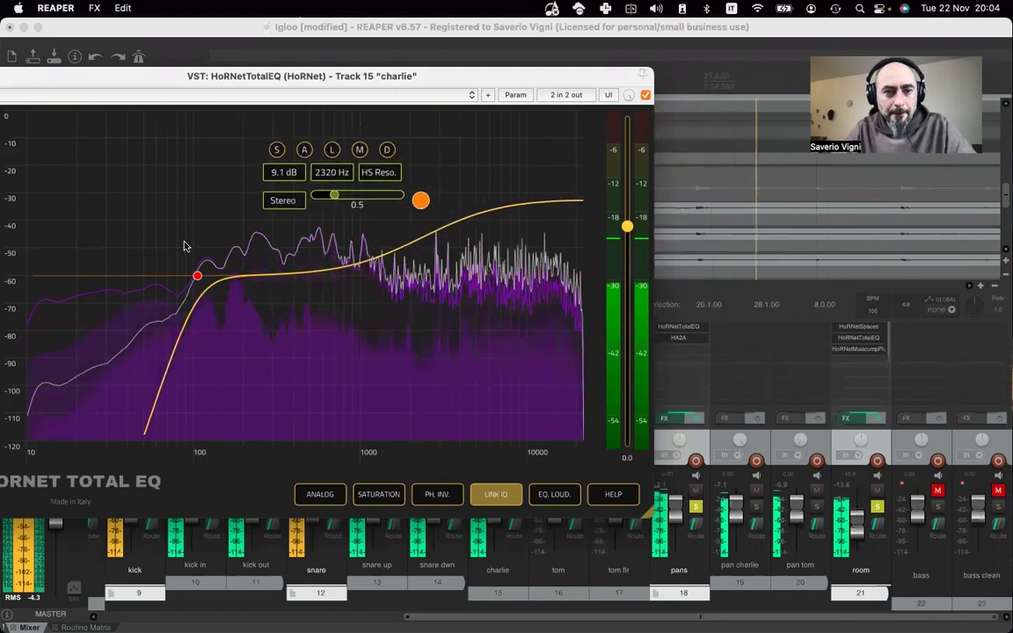
- Add a bell cut of about -7.6 dB at 248 Hz with a Q of 2.6 to the charlie EQ, and close the EQ
{"action": "double_click", "coordinate": [255, 278]}
{"action": "left_click_drag", "start_coordinate": [256, 280], "coordinate": [256, 291]}
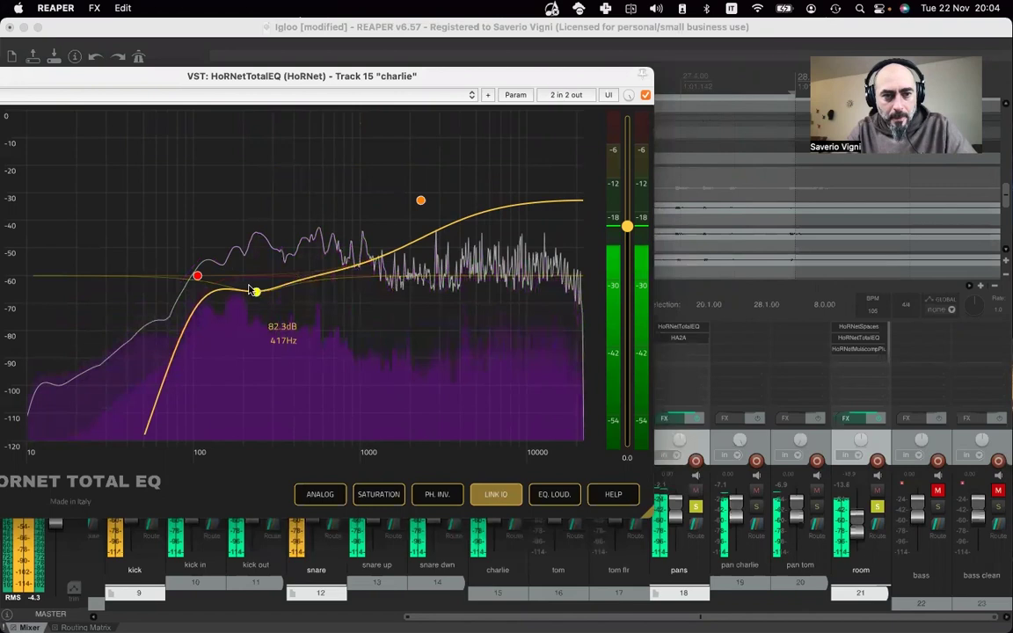
{"action": "mouse_move", "coordinate": [256, 291]}
{"action": "left_click_drag", "start_coordinate": [300, 336], "coordinate": [322, 338]}
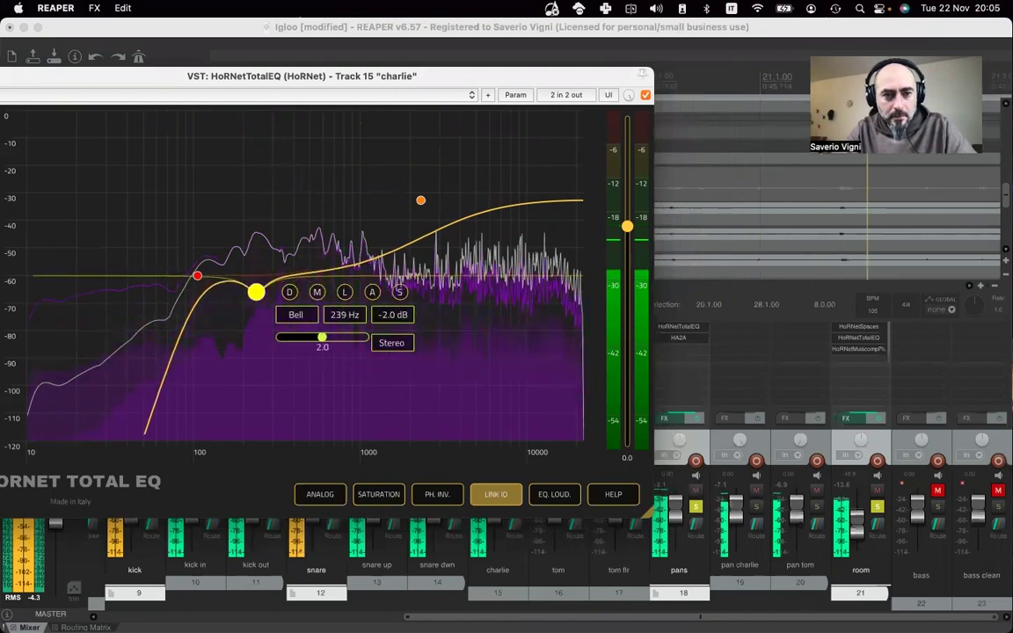
{"action": "scroll", "coordinate": [255, 292], "scroll_direction": "up", "scroll_amount": 3}
{"action": "left_click_drag", "start_coordinate": [255, 292], "coordinate": [260, 341]}
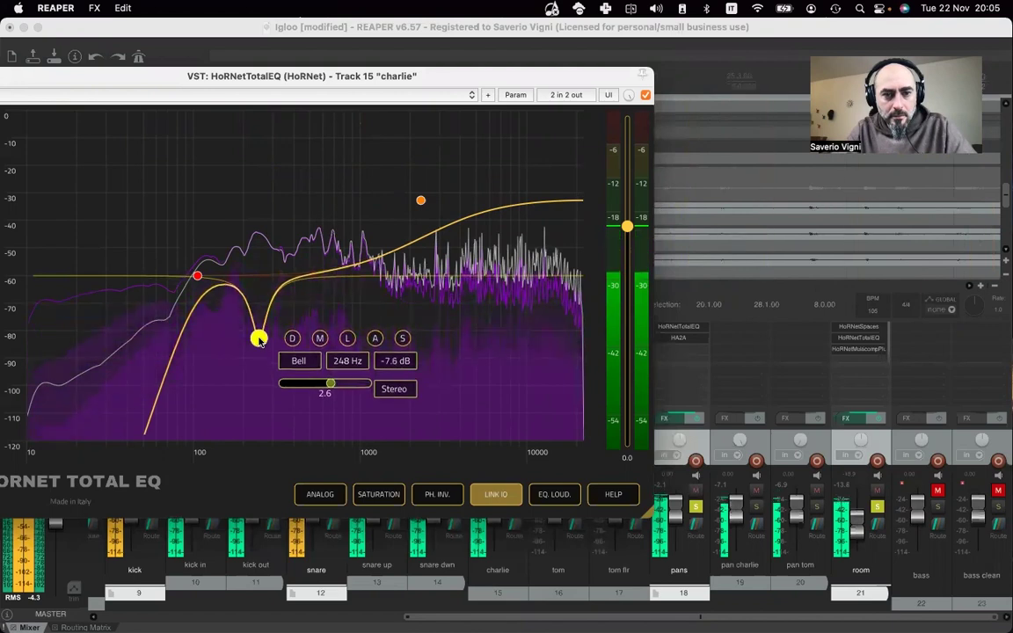
{"action": "left_click_drag", "start_coordinate": [68, 79], "coordinate": [232, 121]}
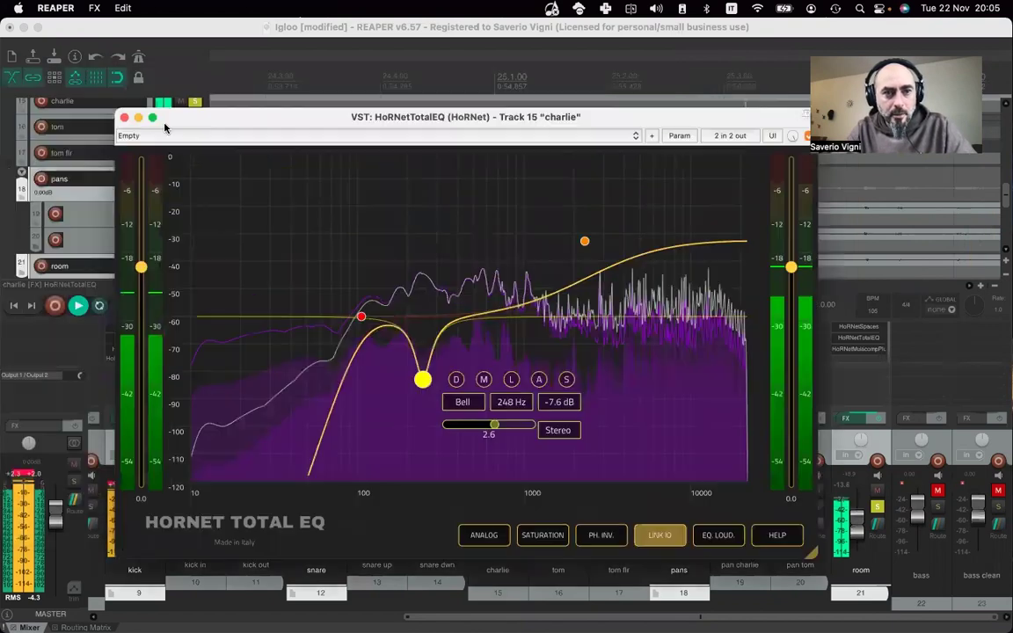
{"action": "left_click", "coordinate": [124, 116]}
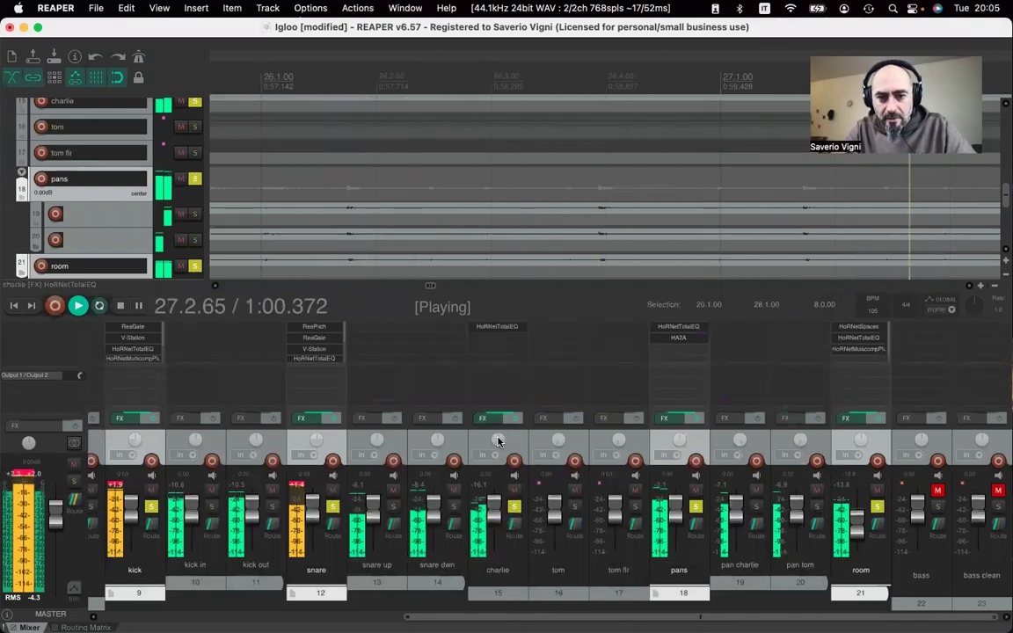
- Raise the charlie track's volume to about +5.35 dB and solo it on its own
{"action": "mouse_move", "coordinate": [497, 444]}
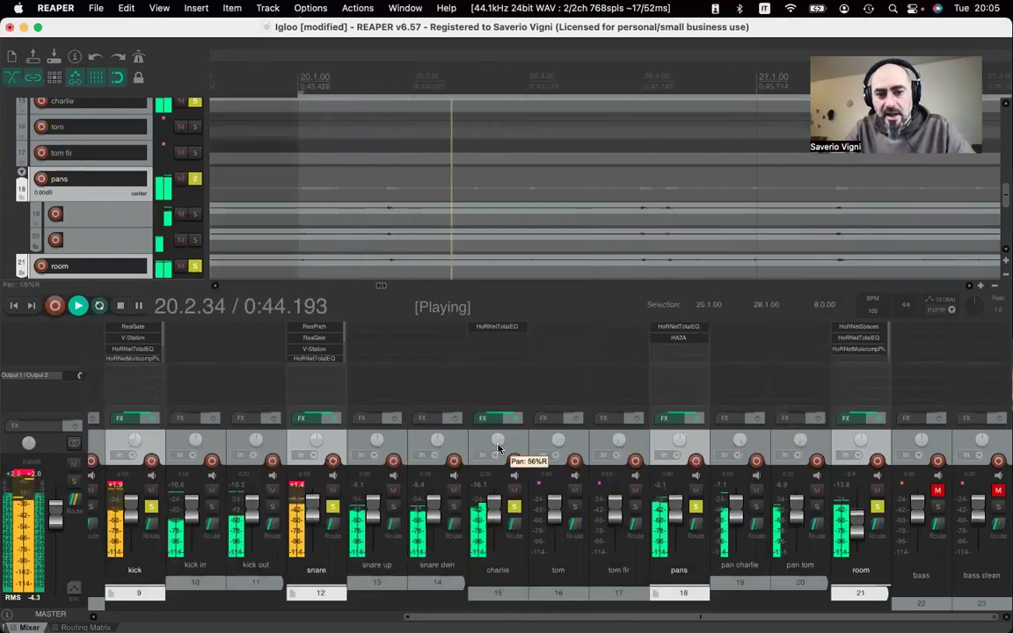
{"action": "mouse_move", "coordinate": [493, 510]}
{"action": "left_click_drag", "start_coordinate": [493, 509], "coordinate": [492, 507]}
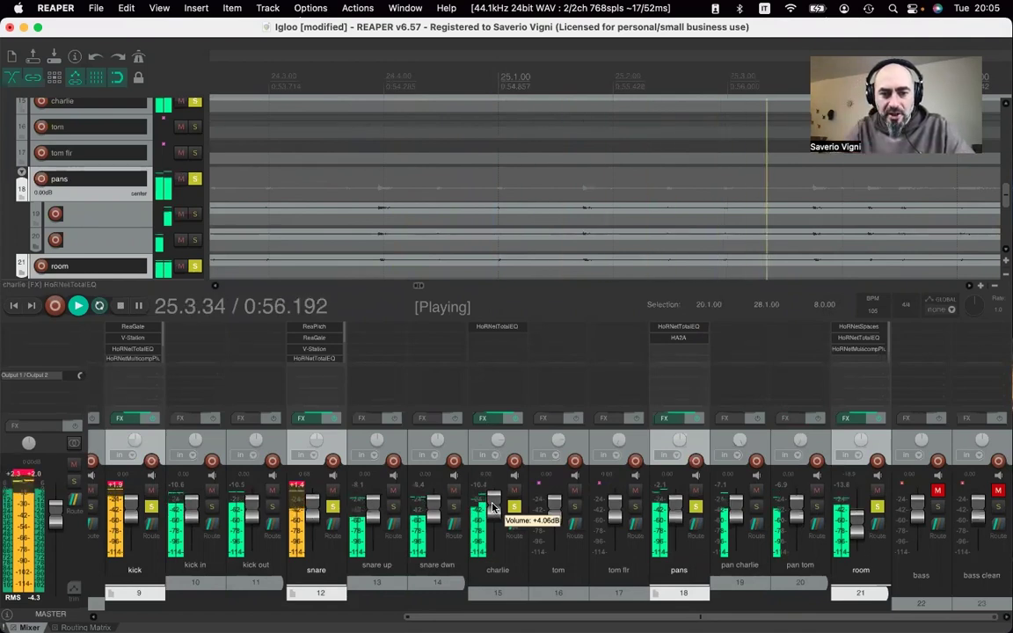
{"action": "scroll", "coordinate": [492, 507], "scroll_direction": "up", "scroll_amount": 3}
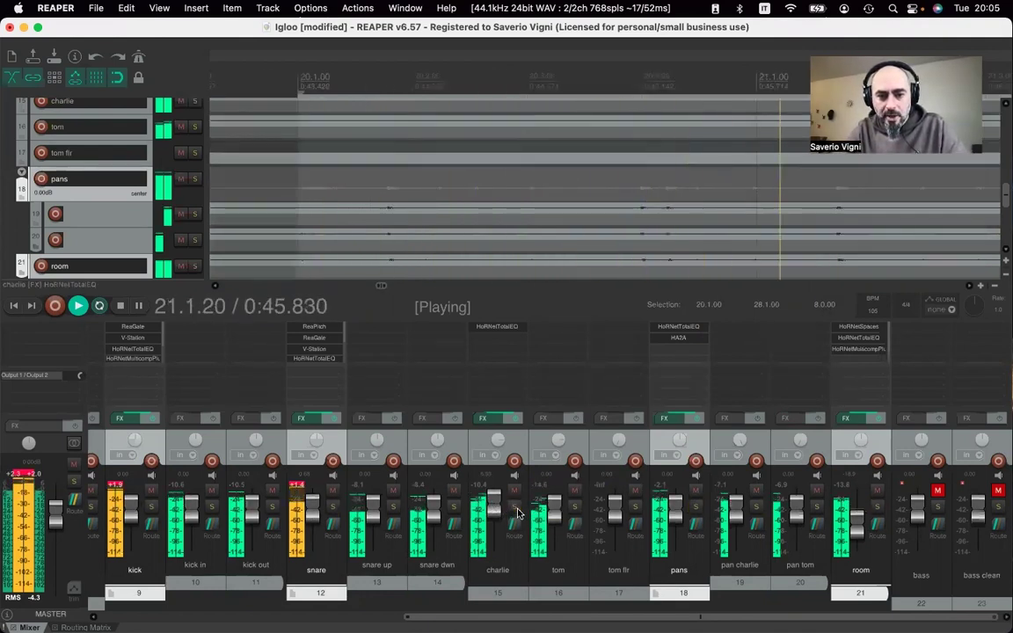
{"action": "left_click", "coordinate": [515, 508]}
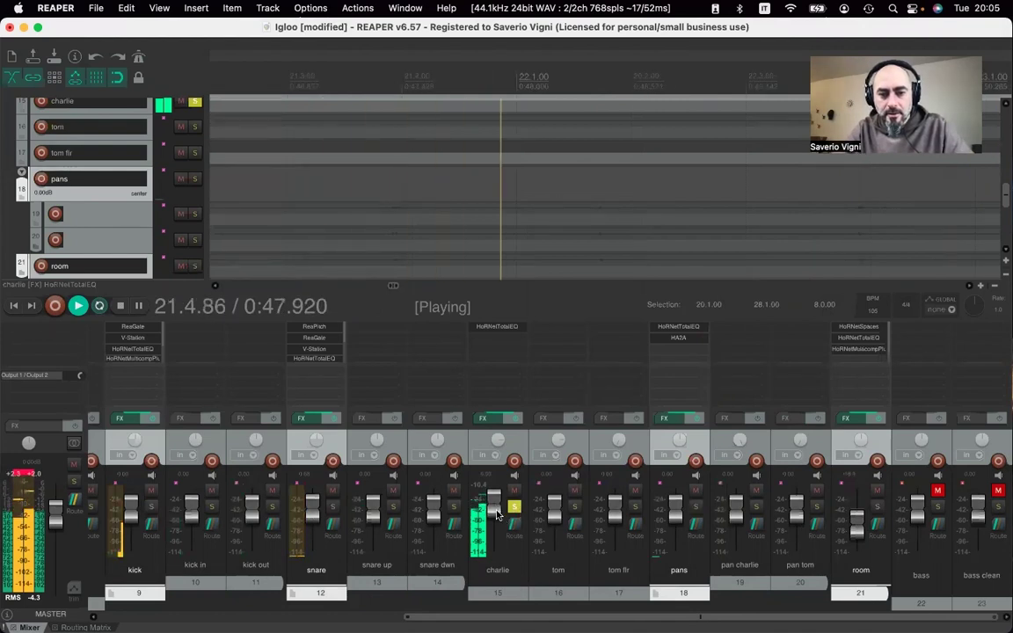
{"action": "mouse_move", "coordinate": [492, 510]}
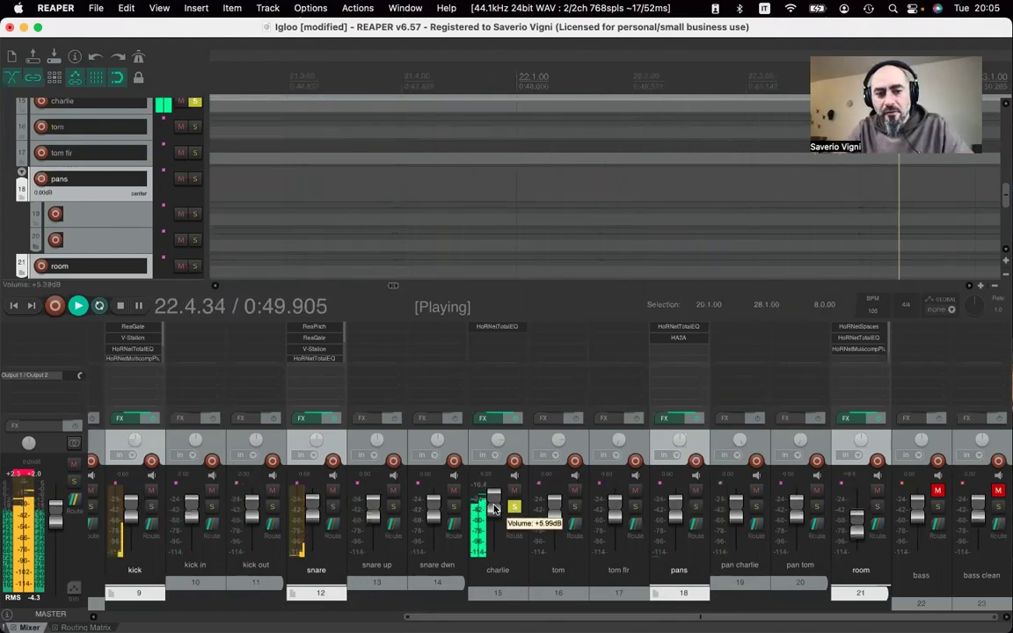
{"action": "scroll", "coordinate": [494, 510], "scroll_direction": "down", "scroll_amount": 2}
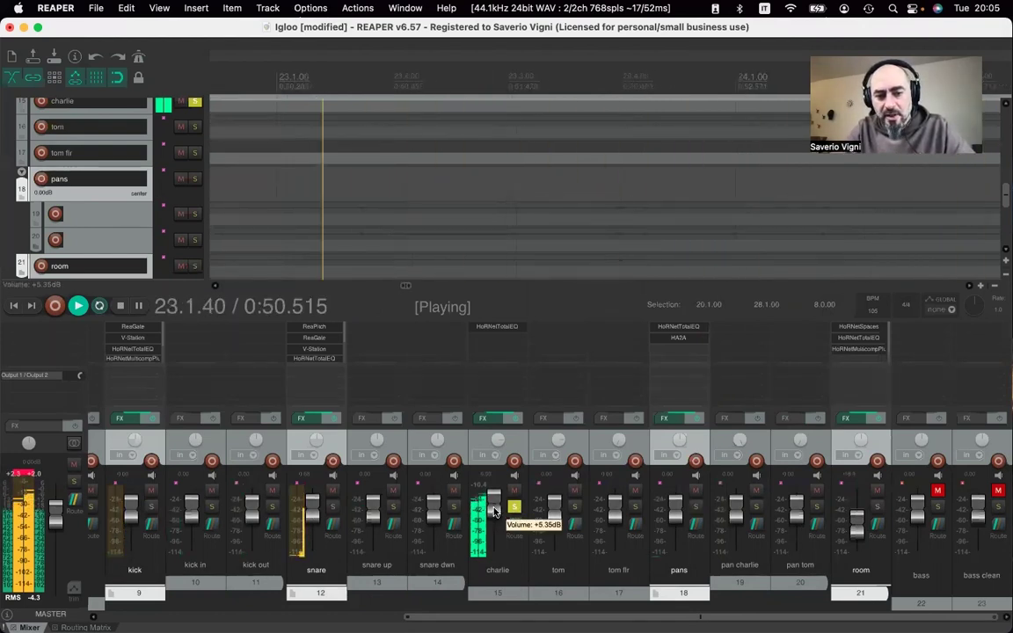
- Compare the soloed charlie track with kick, snare, pans and room added and with only pans added, and stop playback
{"action": "left_click", "coordinate": [694, 507]}
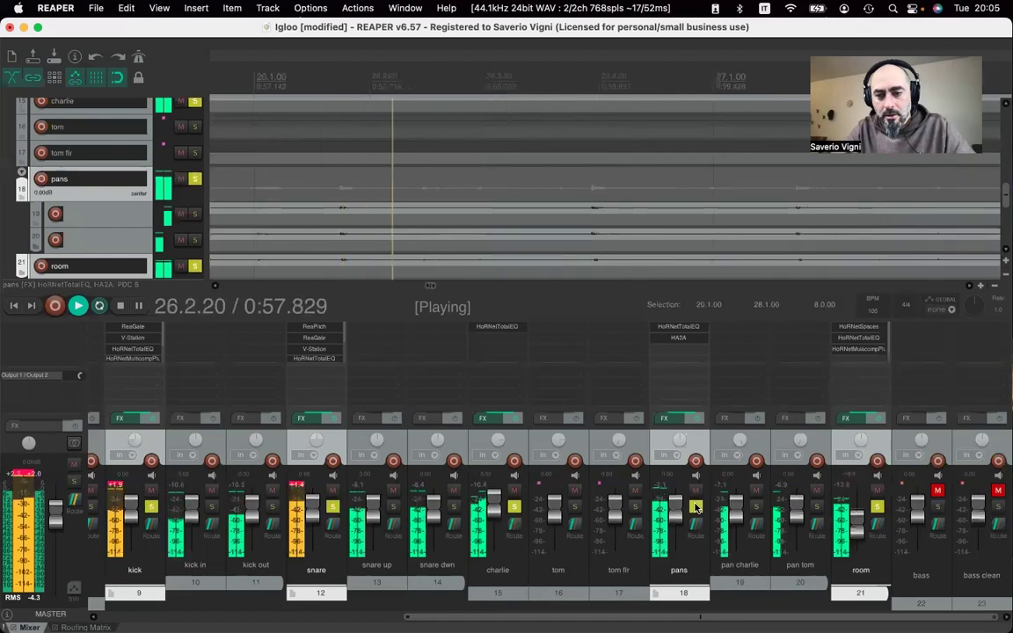
{"action": "left_click", "coordinate": [694, 508]}
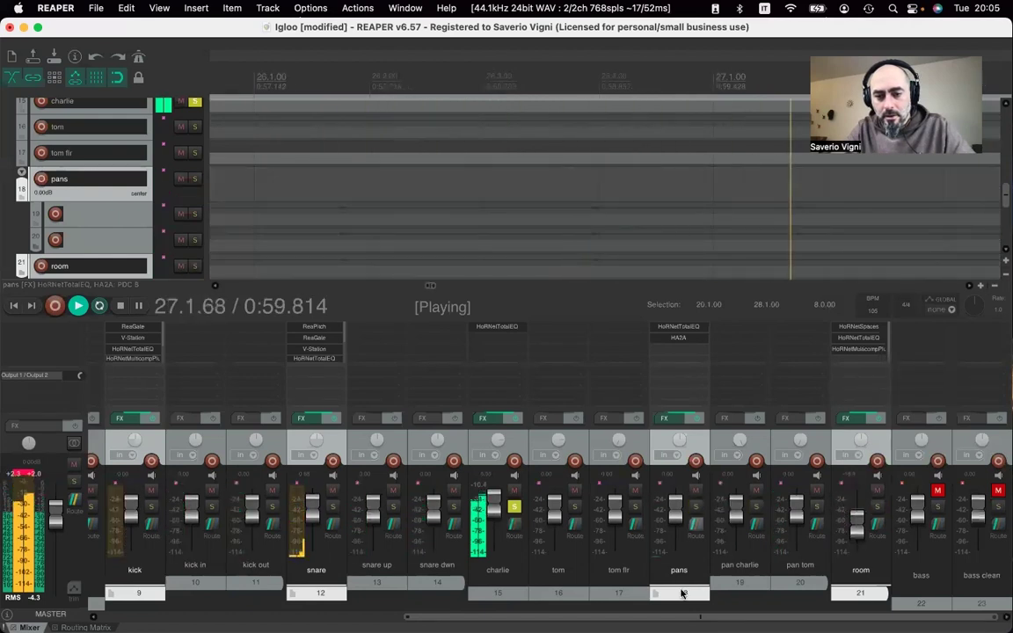
{"action": "left_click", "coordinate": [694, 508]}
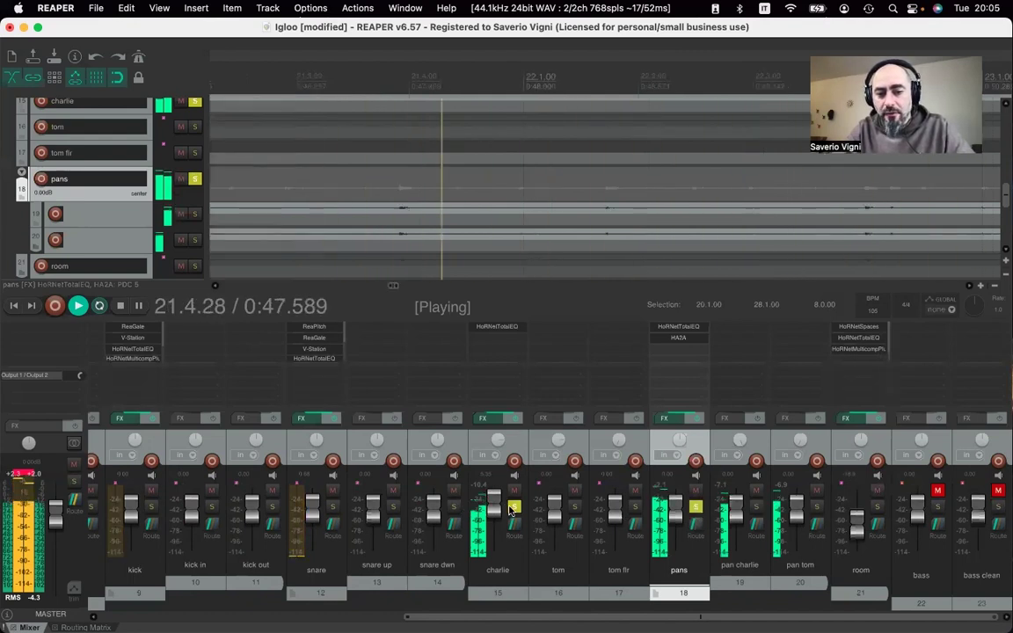
{"action": "left_click", "coordinate": [694, 508]}
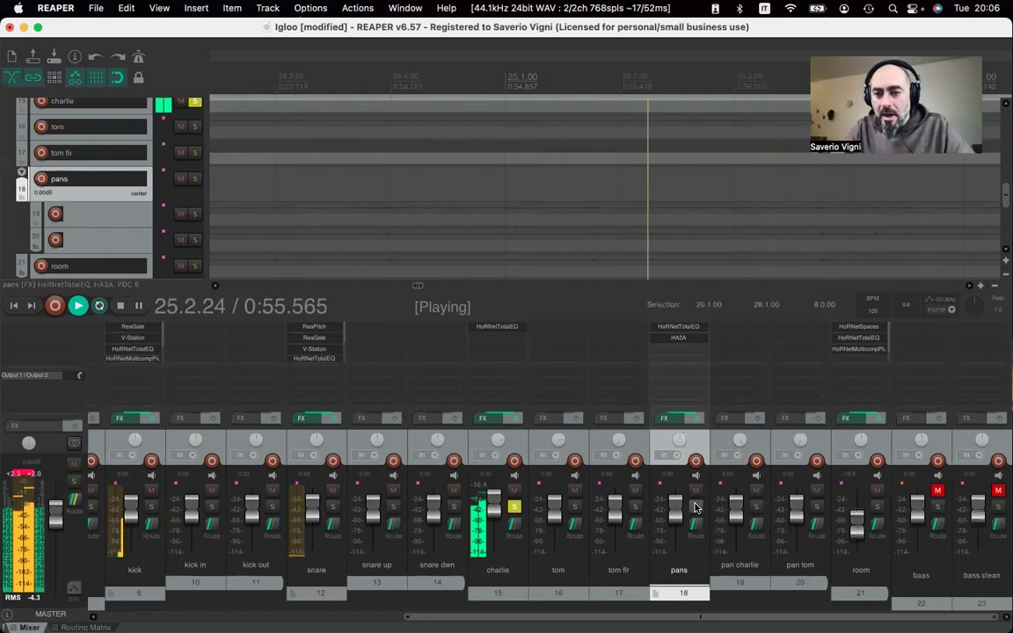
{"action": "key", "text": "space"}
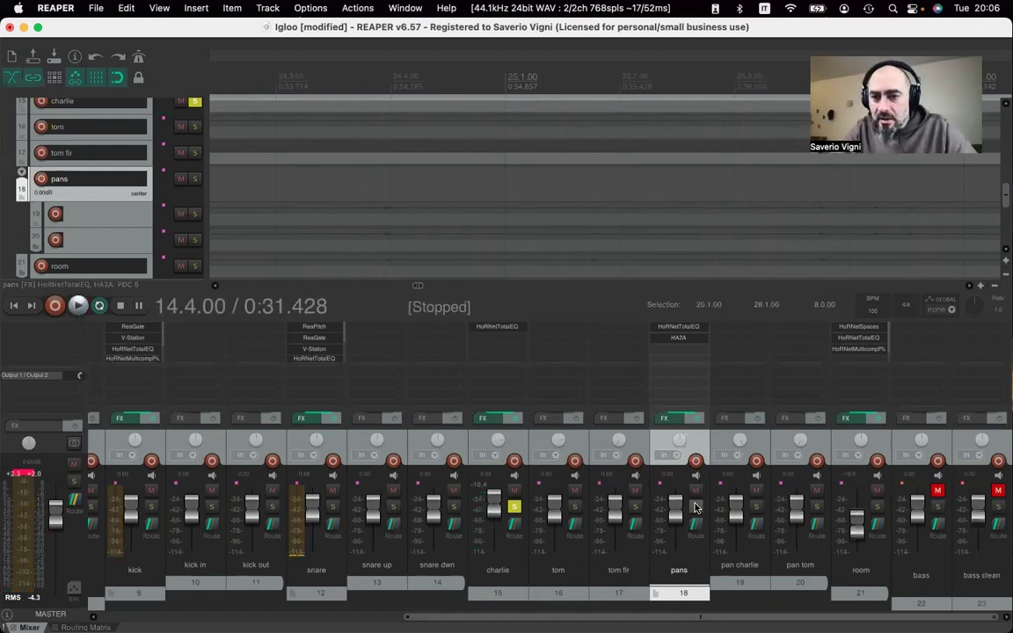
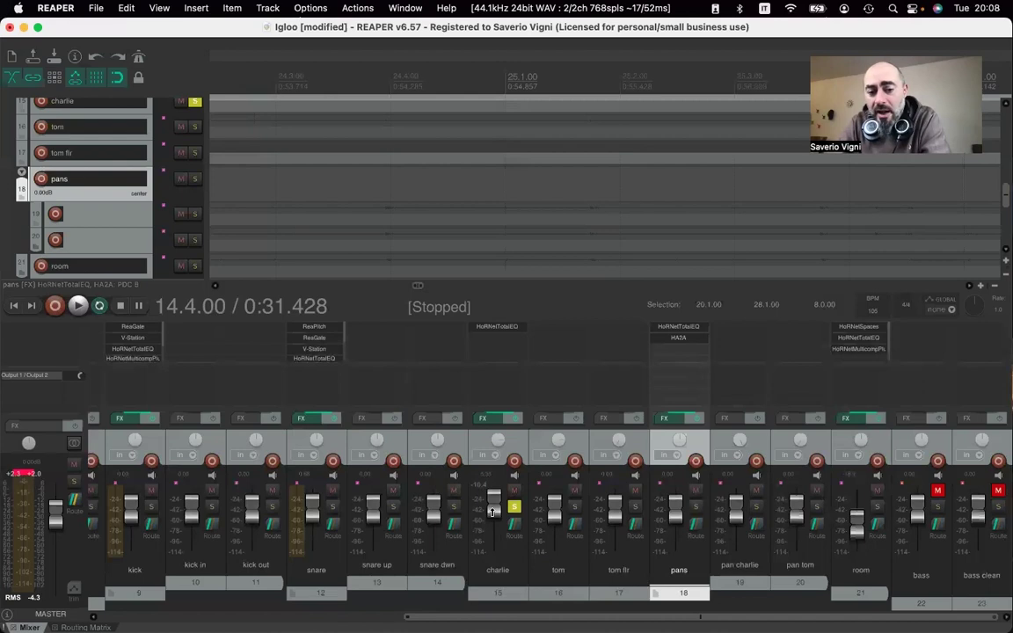
- Turn off the solo on the charlie track so the full drum mix can be heard
{"action": "mouse_move", "coordinate": [494, 511]}
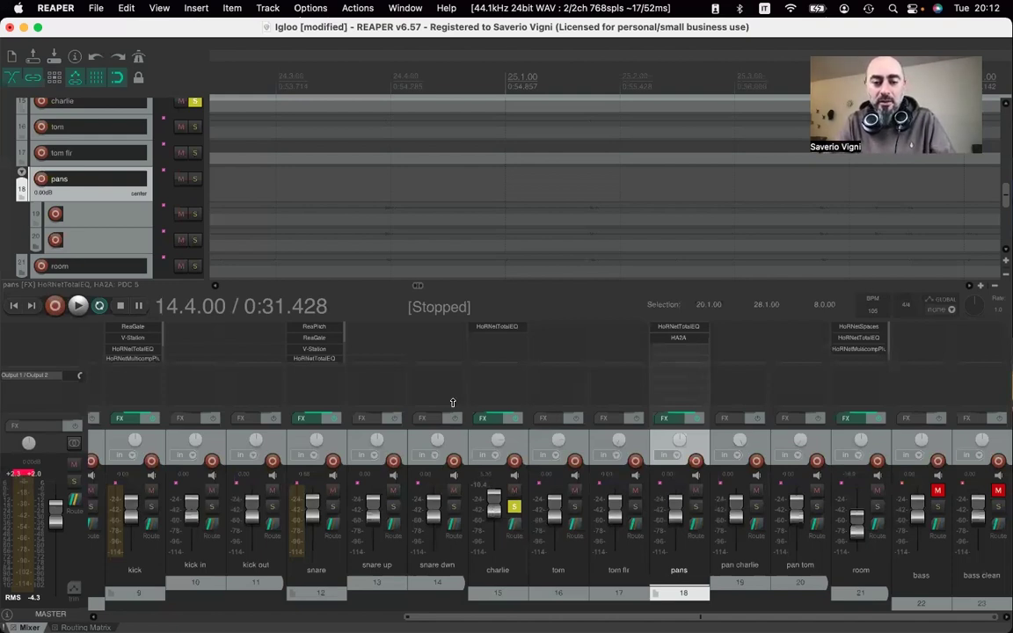
{"action": "left_click", "coordinate": [512, 506]}
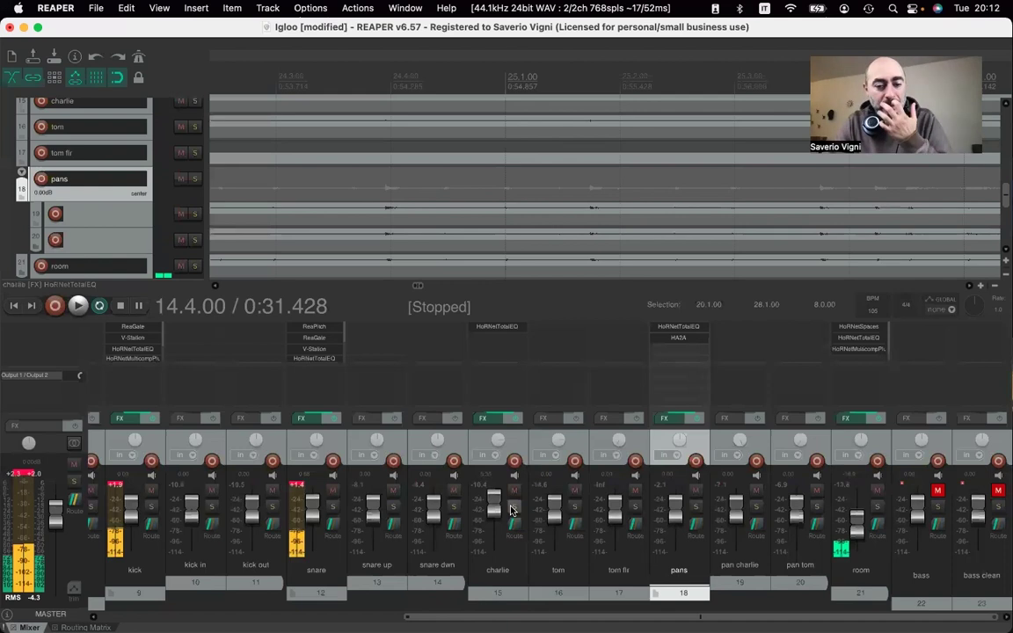
{"action": "left_click_drag", "start_coordinate": [494, 336], "coordinate": [491, 518]}
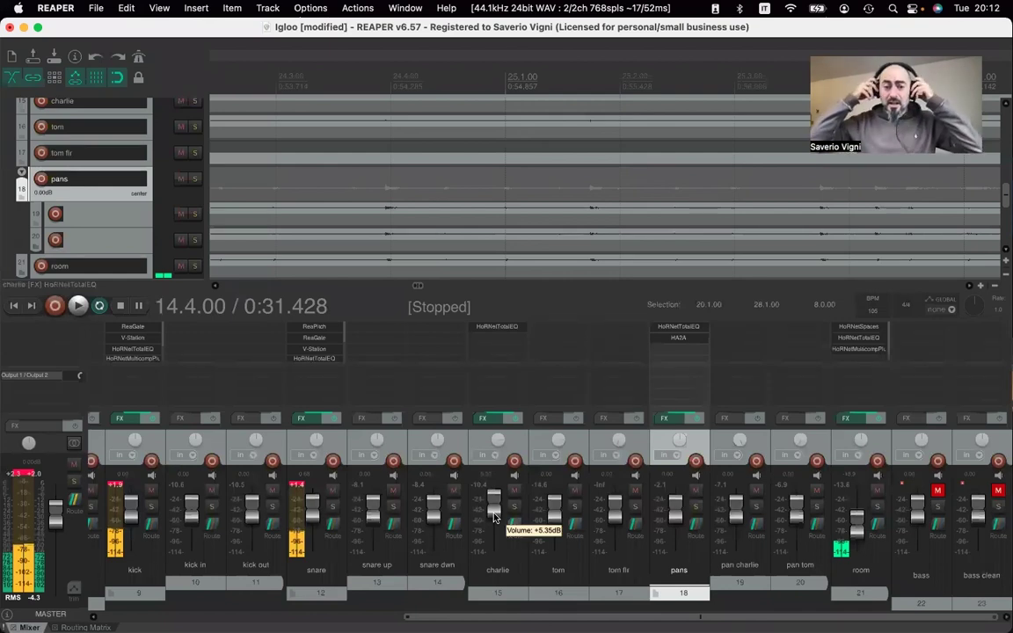
- Add the HarmonicsPro (HoRNet) exciter at the end of the snare track's effects chain, removing the mistakenly chosen HoRNetHarmonics
{"action": "left_click", "coordinate": [300, 424]}
{"action": "left_click", "coordinate": [118, 323]}
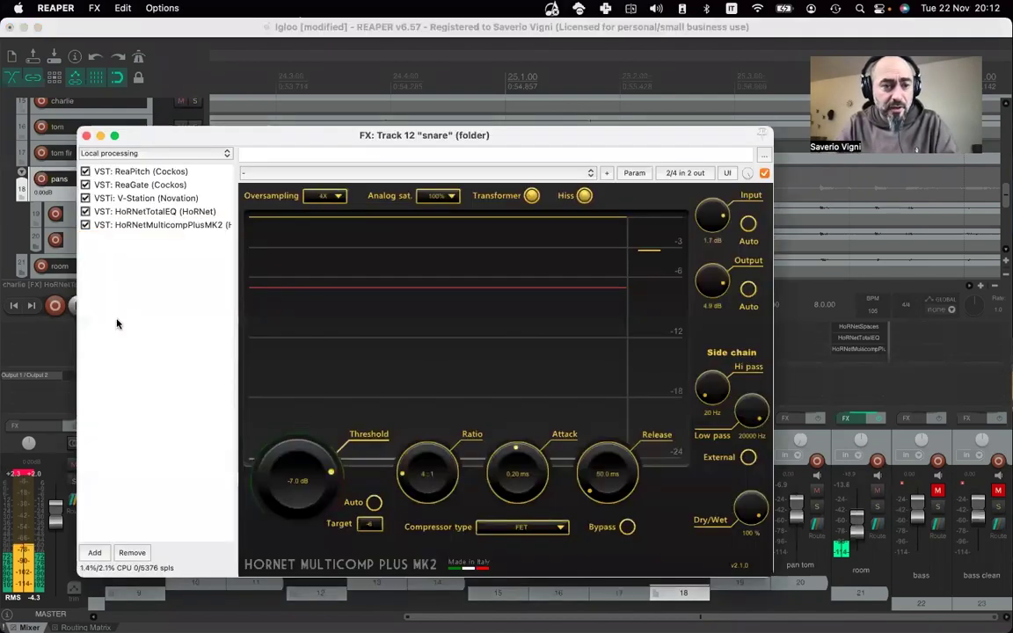
{"action": "left_click", "coordinate": [93, 552]}
{"action": "type", "text": "harmon"}
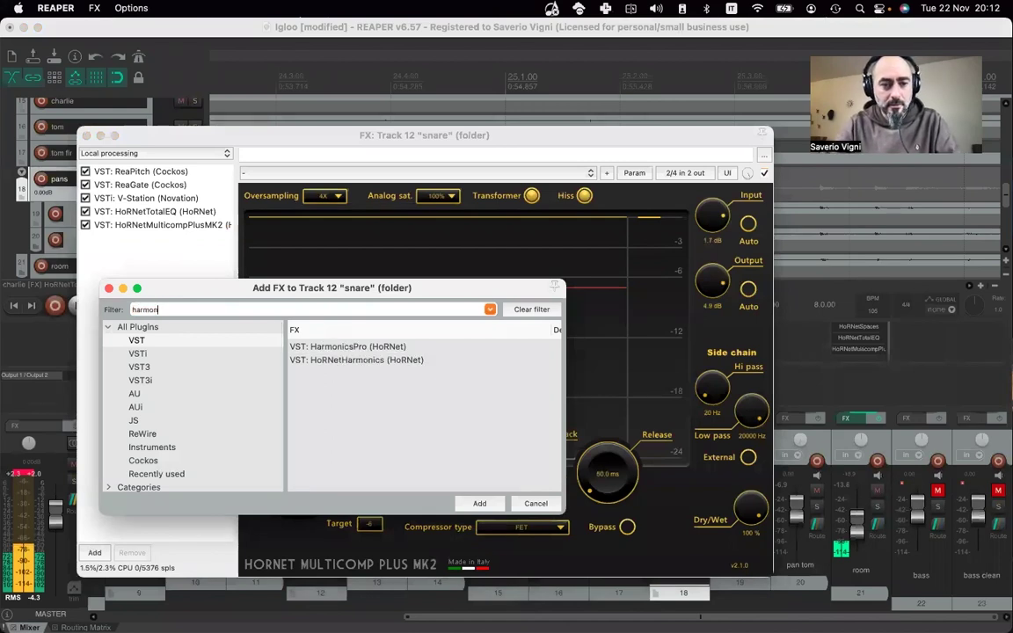
{"action": "double_click", "coordinate": [317, 360]}
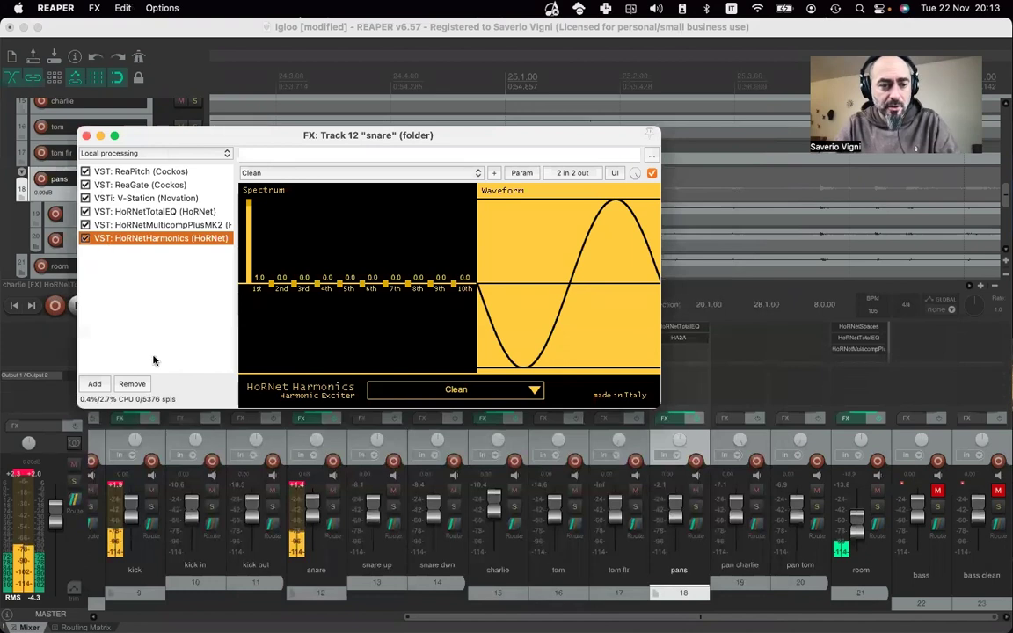
{"action": "left_click", "coordinate": [132, 384]}
{"action": "left_click", "coordinate": [93, 551]}
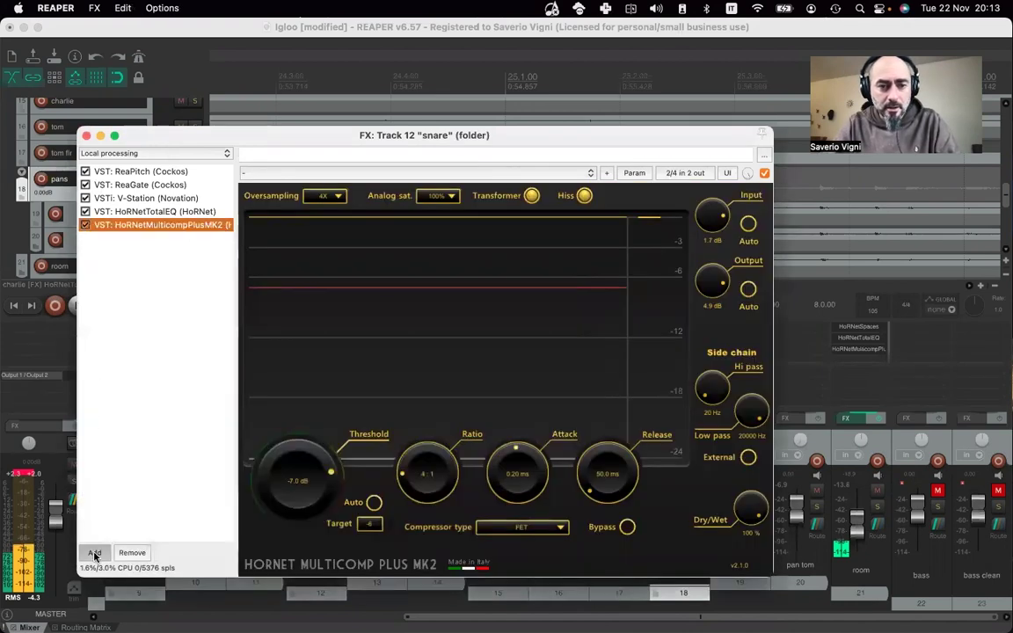
{"action": "double_click", "coordinate": [376, 348]}
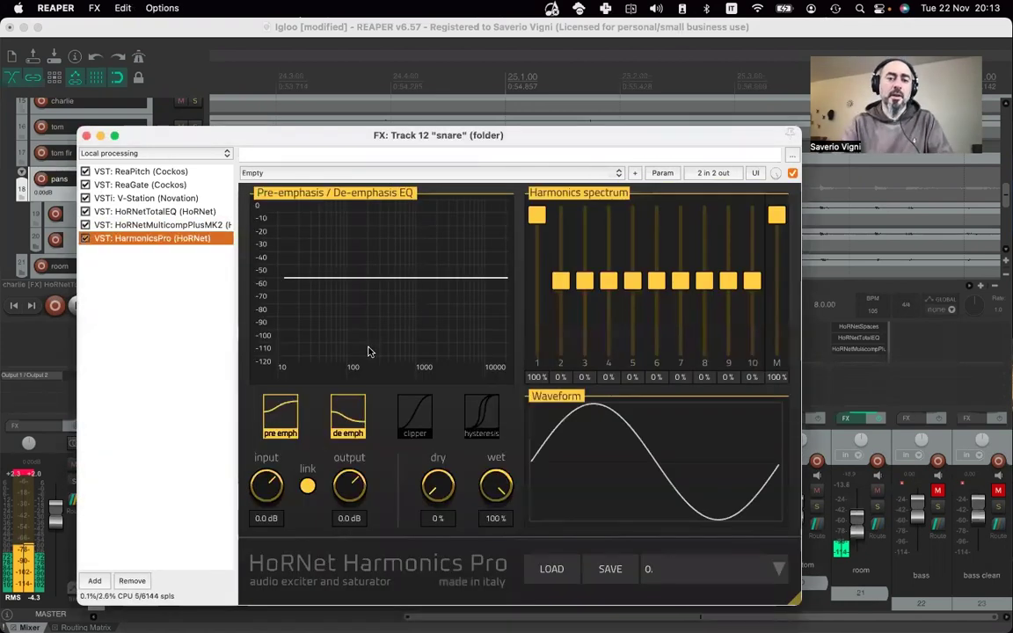
- Solo the snare track and start playback, keeping the HarmonicsPro controls in view
{"action": "left_click_drag", "start_coordinate": [286, 143], "coordinate": [247, 99]}
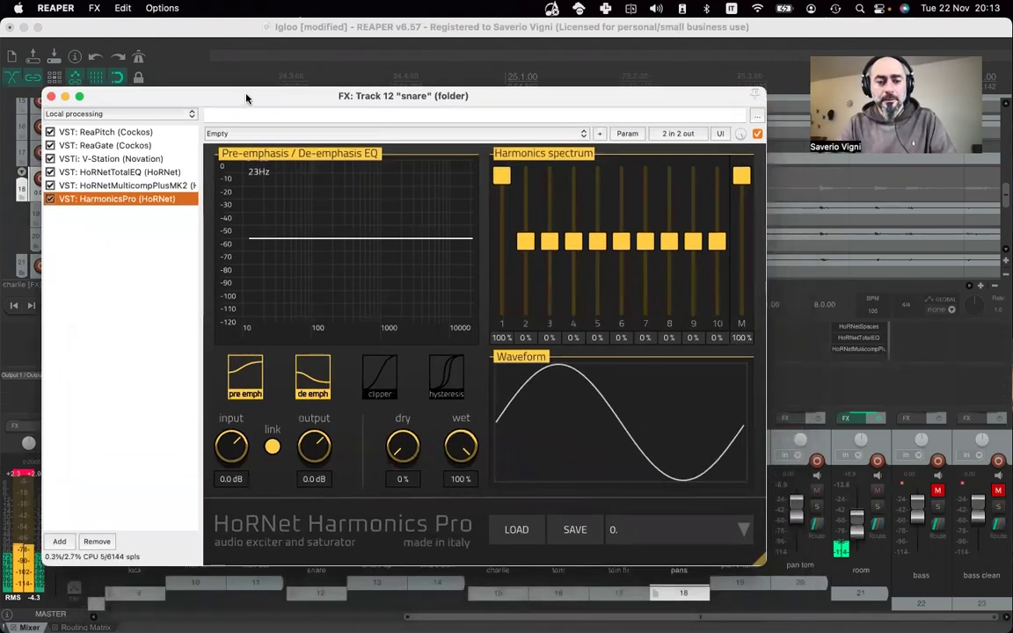
{"action": "left_click_drag", "start_coordinate": [366, 99], "coordinate": [718, 99]}
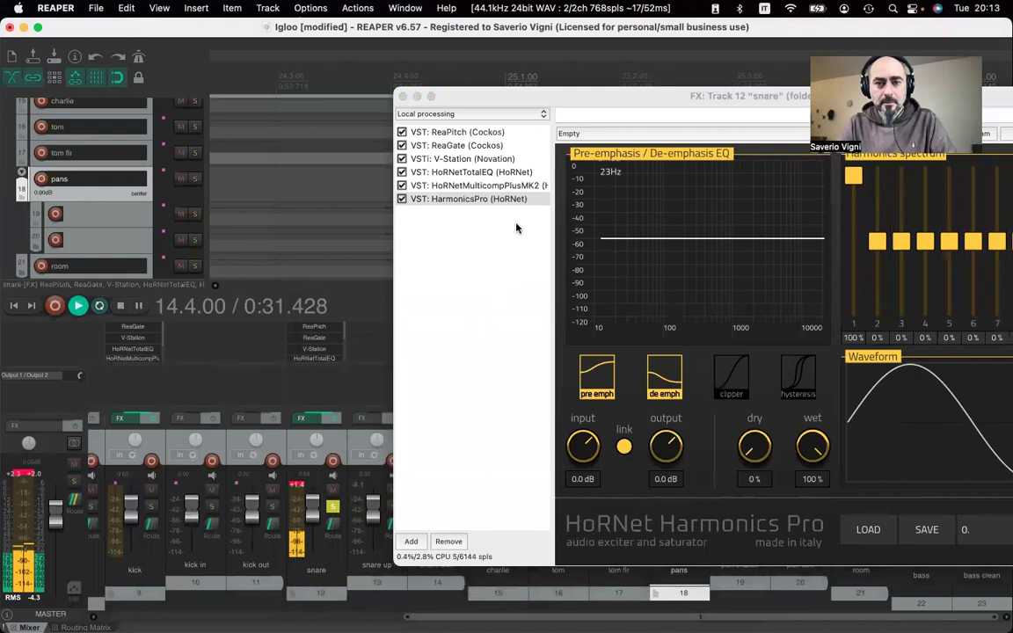
{"action": "key", "text": "space"}
{"action": "left_click_drag", "start_coordinate": [515, 102], "coordinate": [86, 98]}
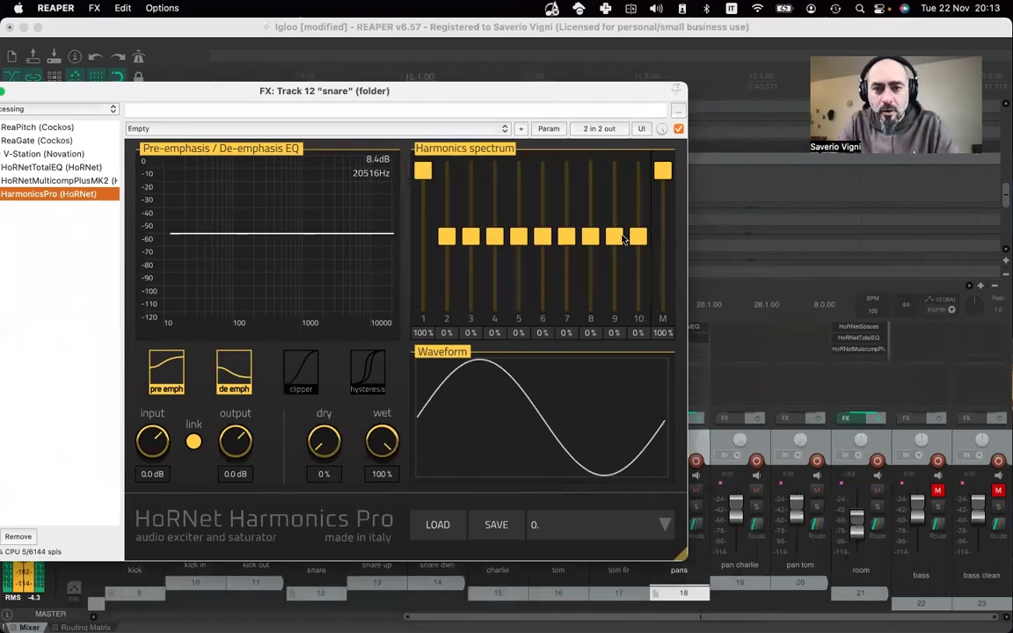
- Set the snare's tenth harmonic to 13% and its second harmonic to 21% in HarmonicsPro
{"action": "left_click_drag", "start_coordinate": [639, 236], "coordinate": [638, 223]}
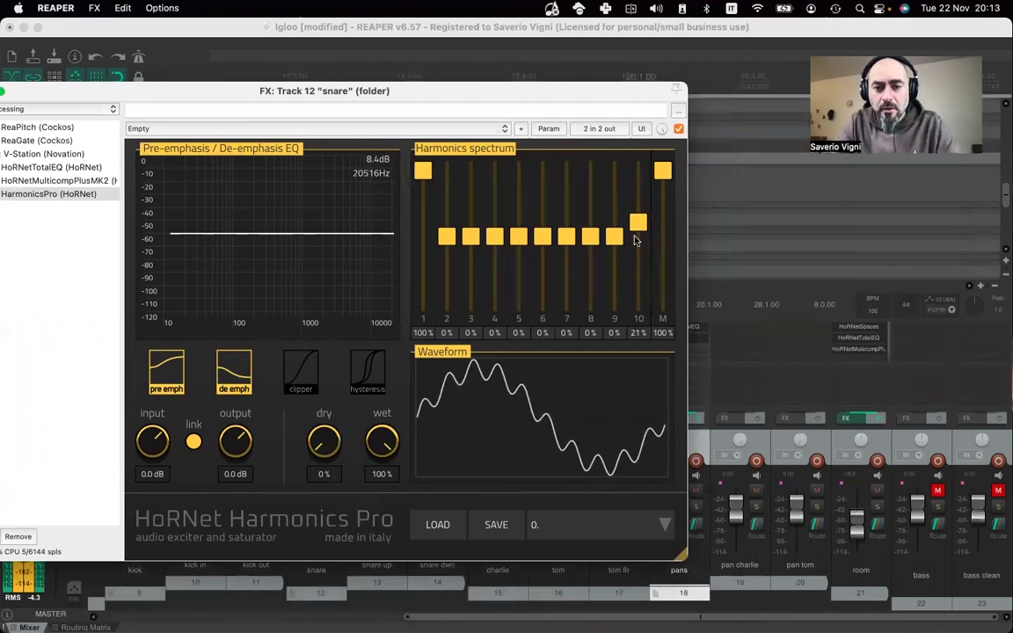
{"action": "mouse_move", "coordinate": [638, 223]}
{"action": "left_mouse_down"}
{"action": "mouse_move", "coordinate": [638, 210]}
{"action": "mouse_move", "coordinate": [638, 228]}
{"action": "left_mouse_up"}
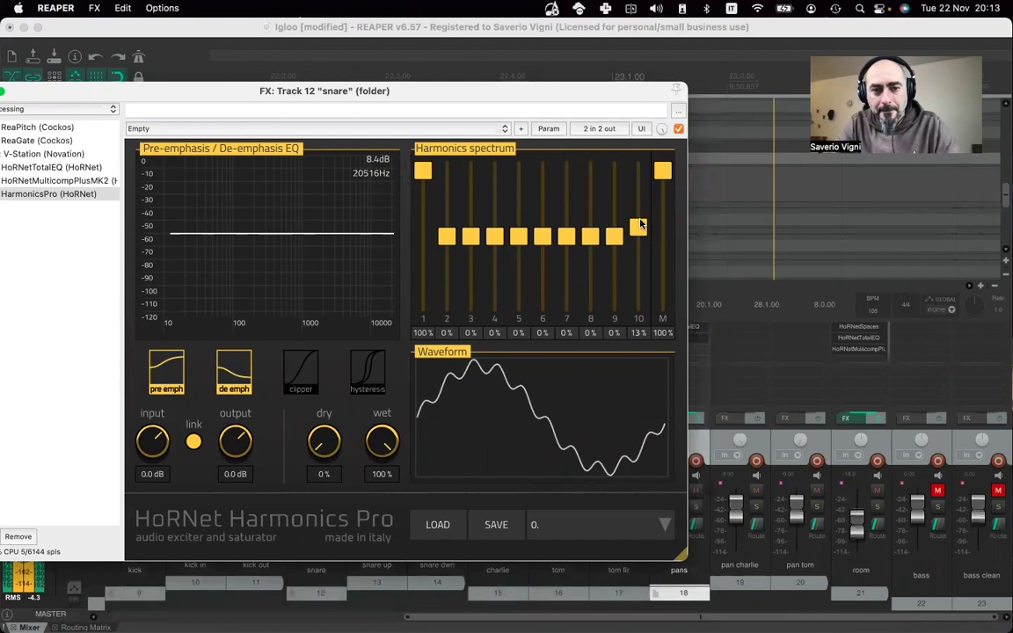
{"action": "left_click_drag", "start_coordinate": [447, 235], "coordinate": [447, 223]}
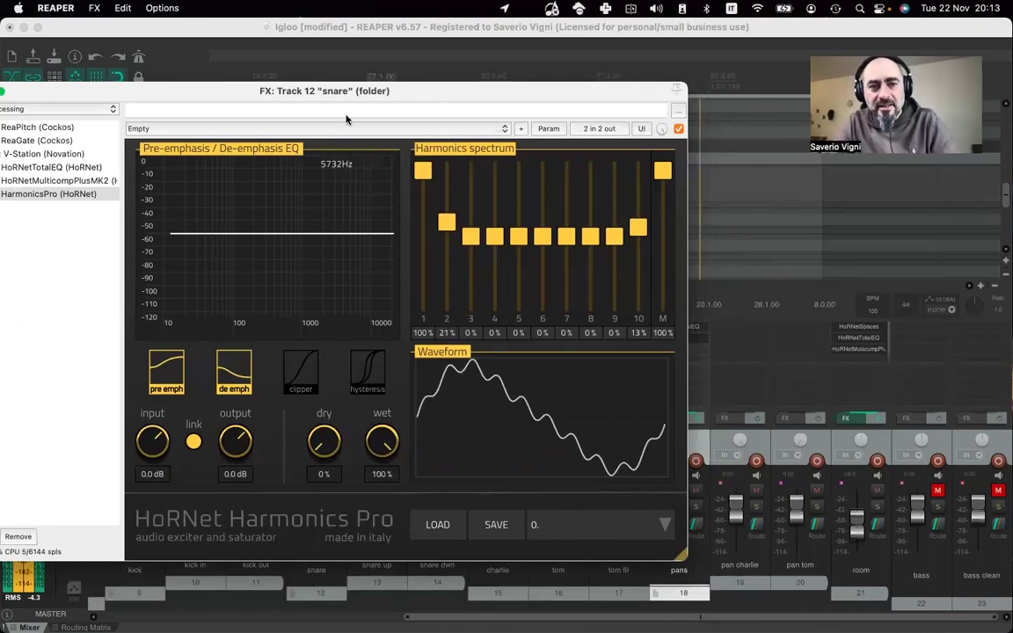
{"action": "left_click_drag", "start_coordinate": [486, 95], "coordinate": [414, 100]}
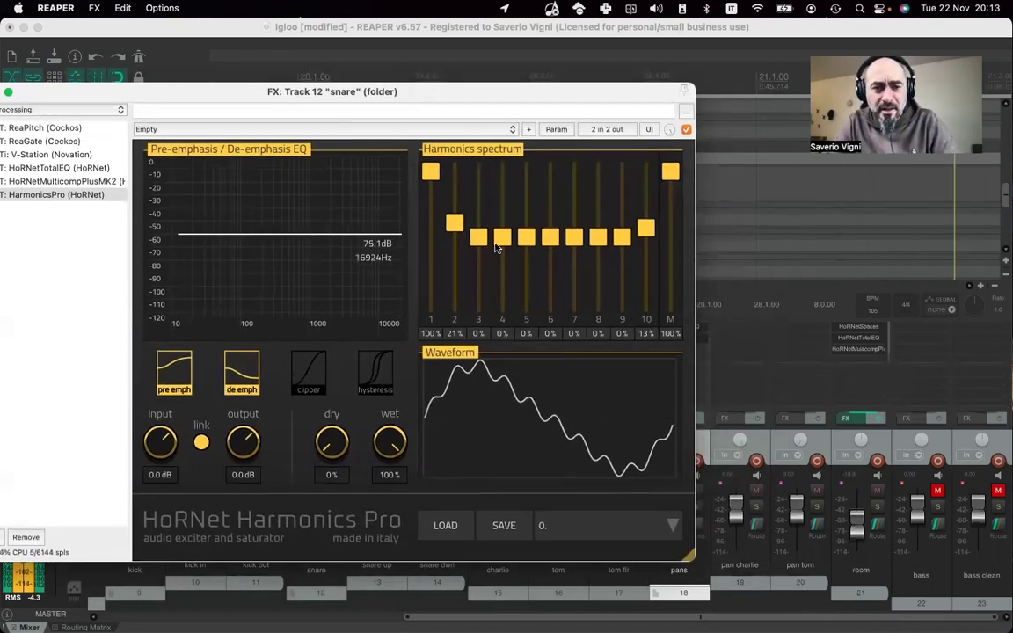
- Set the third harmonic to 14%, the sixth to -16% and the seventh to -20%, resetting the fifth to 0%
{"action": "left_click_drag", "start_coordinate": [478, 243], "coordinate": [525, 226]}
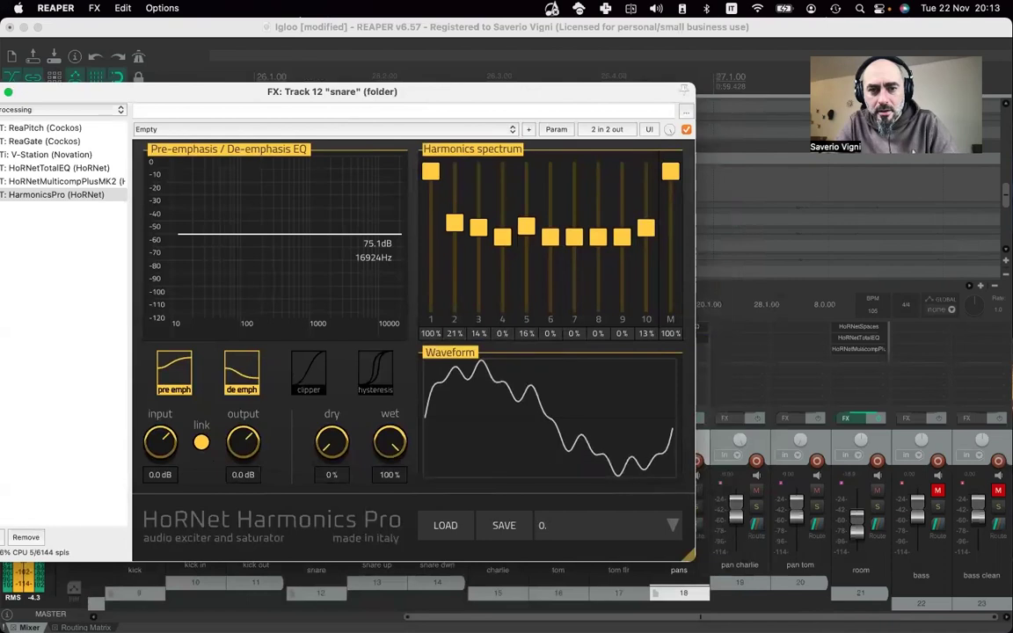
{"action": "left_click_drag", "start_coordinate": [526, 226], "coordinate": [549, 249]}
{"action": "double_click", "coordinate": [525, 236]}
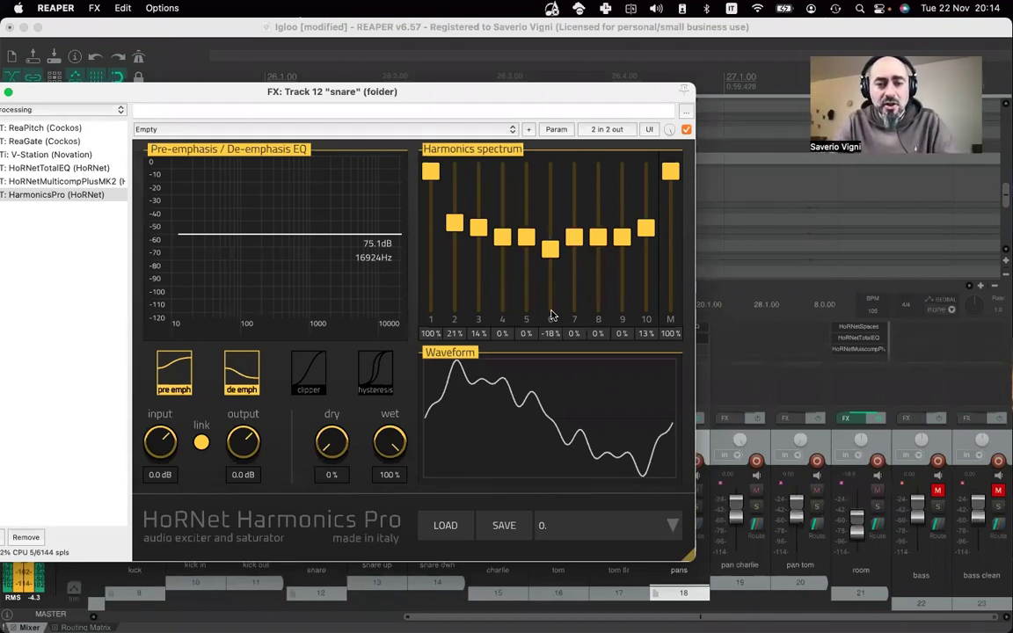
{"action": "left_click_drag", "start_coordinate": [550, 248], "coordinate": [573, 247]}
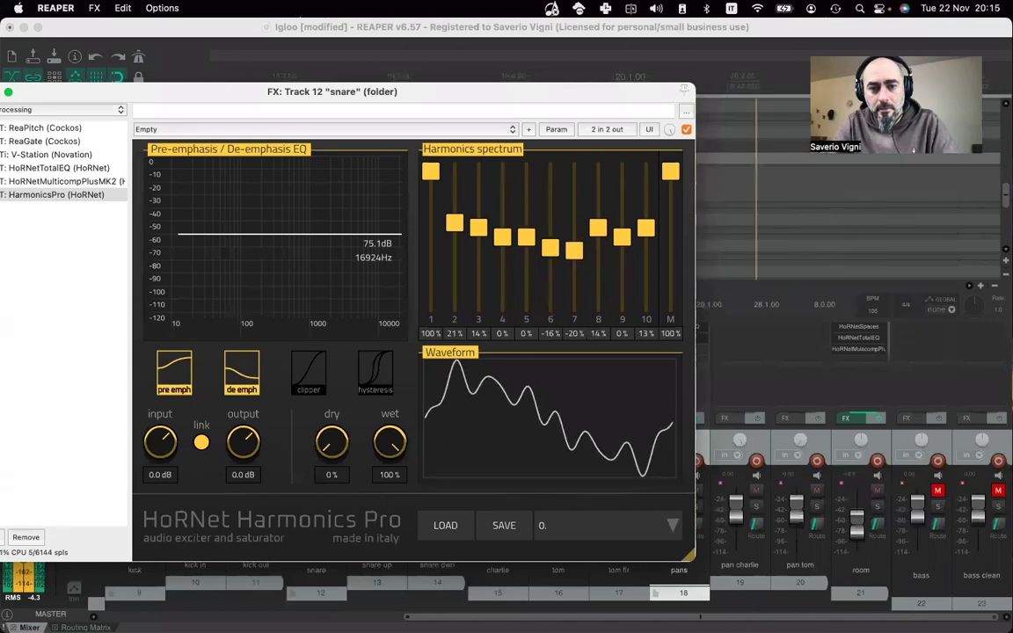
- Set the eighth harmonic to -16%, the ninth to 8% and the tenth to 13%
{"action": "left_click_drag", "start_coordinate": [598, 236], "coordinate": [622, 217]}
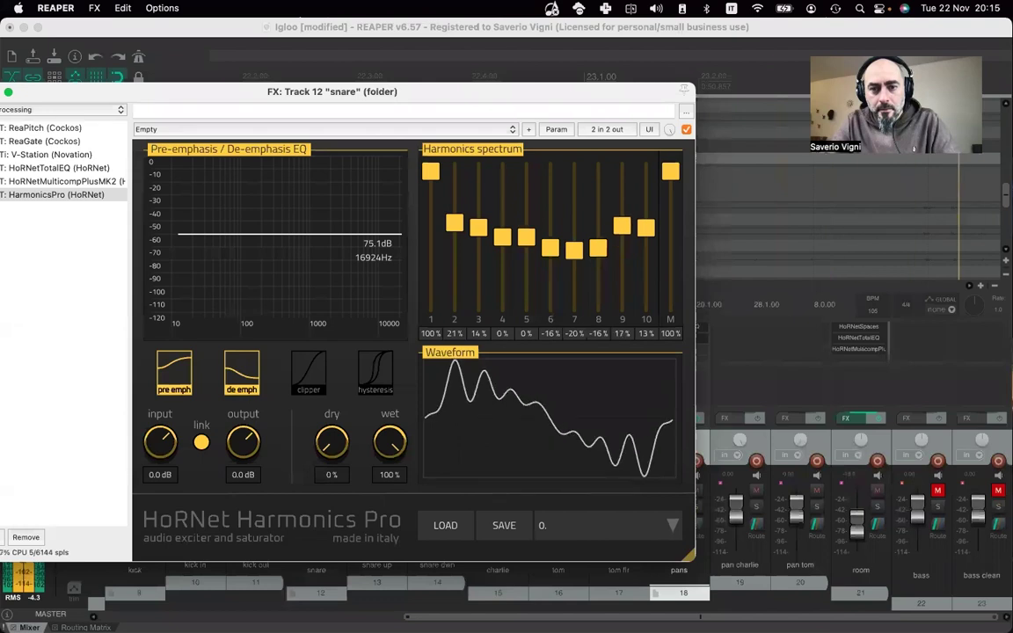
{"action": "left_click_drag", "start_coordinate": [621, 225], "coordinate": [622, 232]}
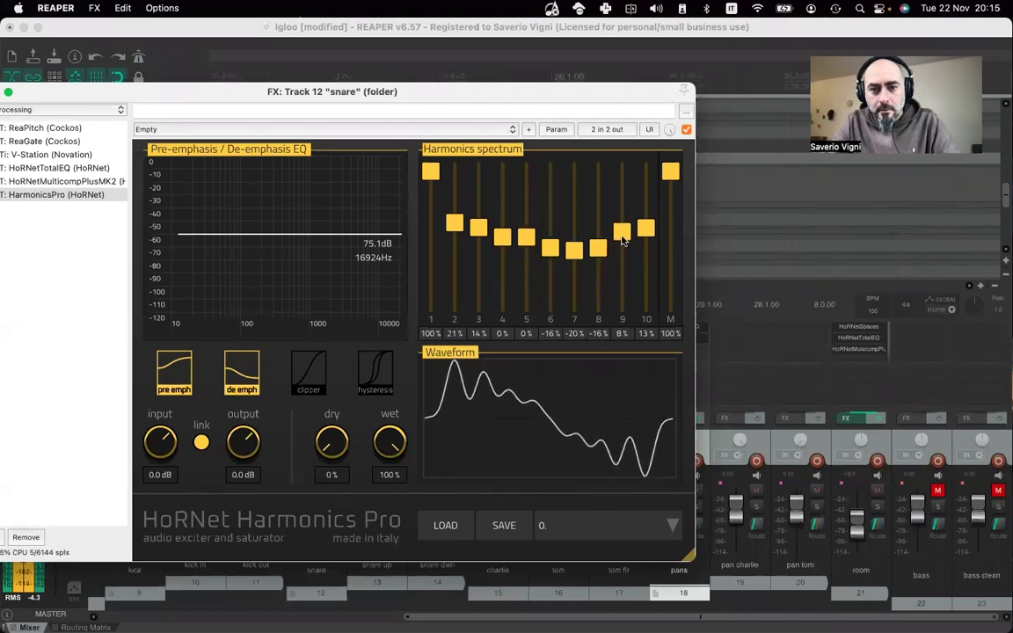
{"action": "mouse_move", "coordinate": [647, 227]}
{"action": "left_mouse_down"}
{"action": "mouse_move", "coordinate": [646, 262]}
{"action": "mouse_move", "coordinate": [646, 217]}
{"action": "mouse_move", "coordinate": [646, 228]}
{"action": "left_mouse_up"}
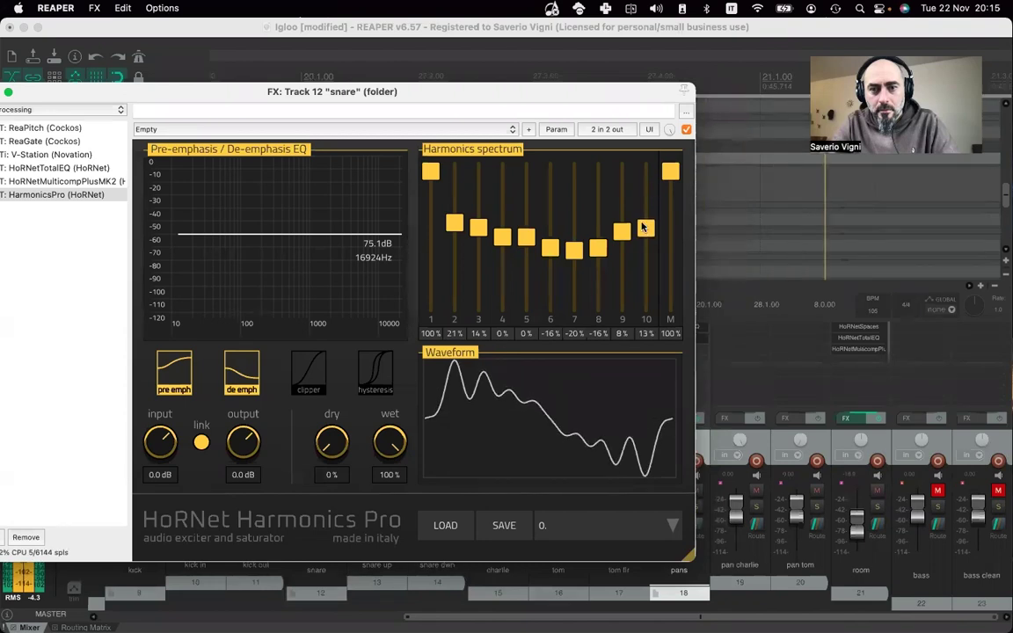
- Compare the harmonics master level (M) at -100% and 100%, and set it to 33%
{"action": "left_click_drag", "start_coordinate": [669, 181], "coordinate": [669, 304]}
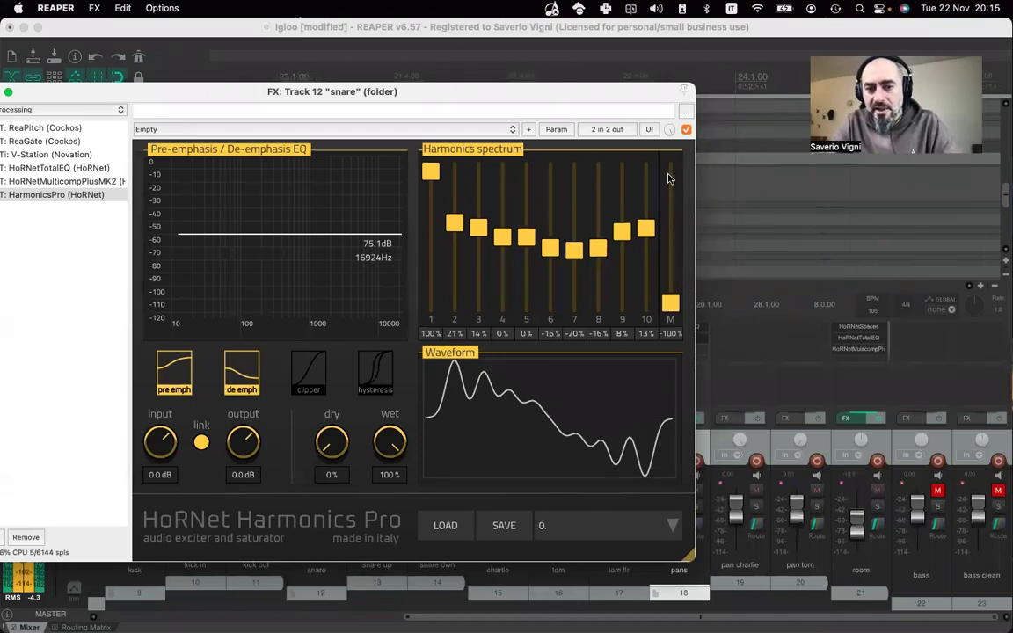
{"action": "left_click_drag", "start_coordinate": [669, 306], "coordinate": [670, 171]}
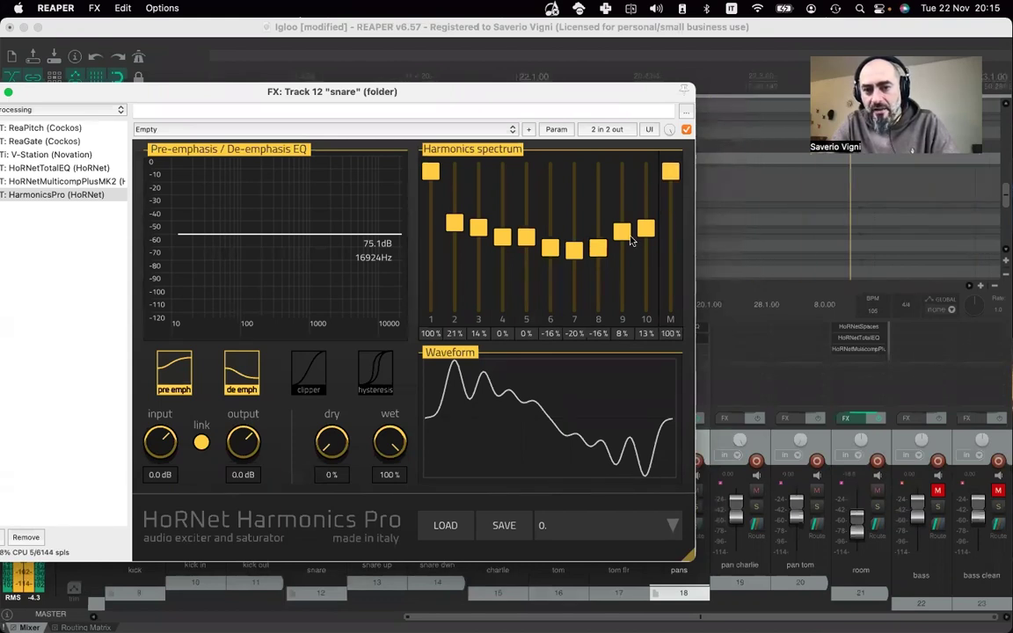
{"action": "left_click_drag", "start_coordinate": [670, 170], "coordinate": [670, 303]}
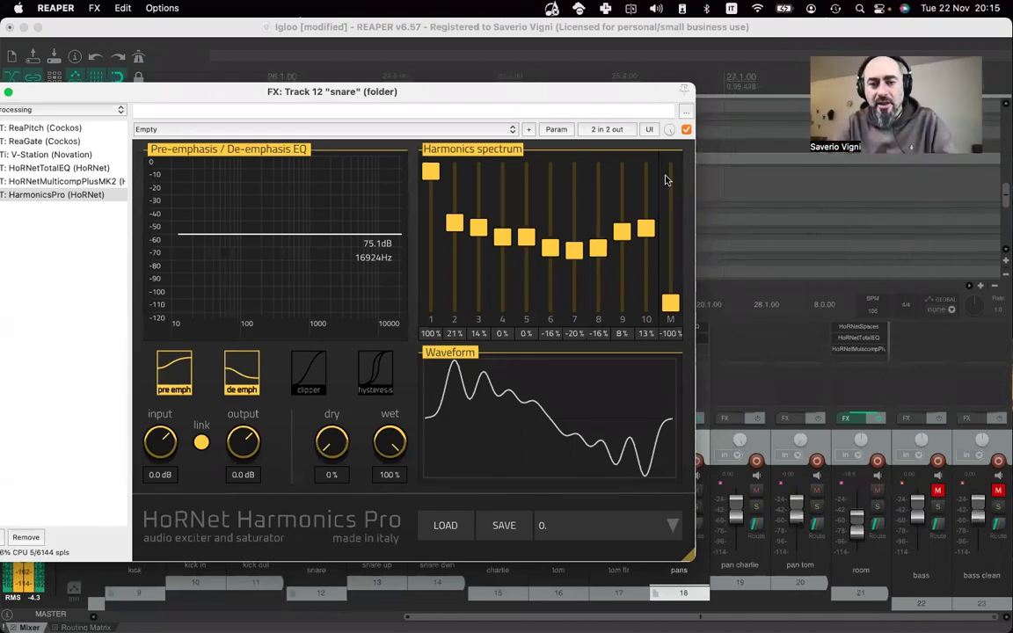
{"action": "left_click_drag", "start_coordinate": [670, 303], "coordinate": [670, 224]}
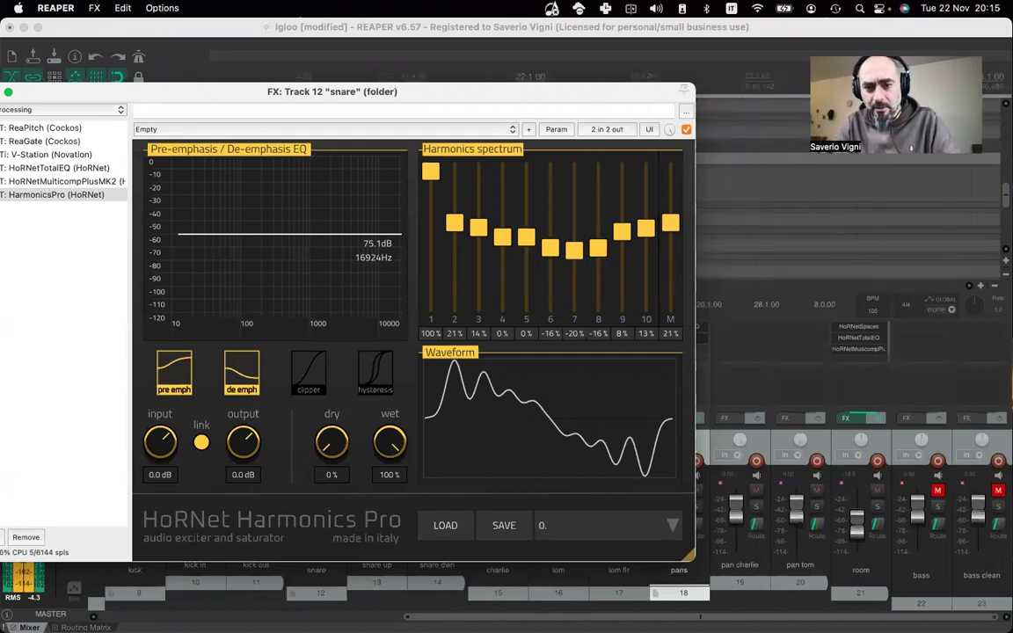
{"action": "left_click_drag", "start_coordinate": [670, 219], "coordinate": [670, 215]}
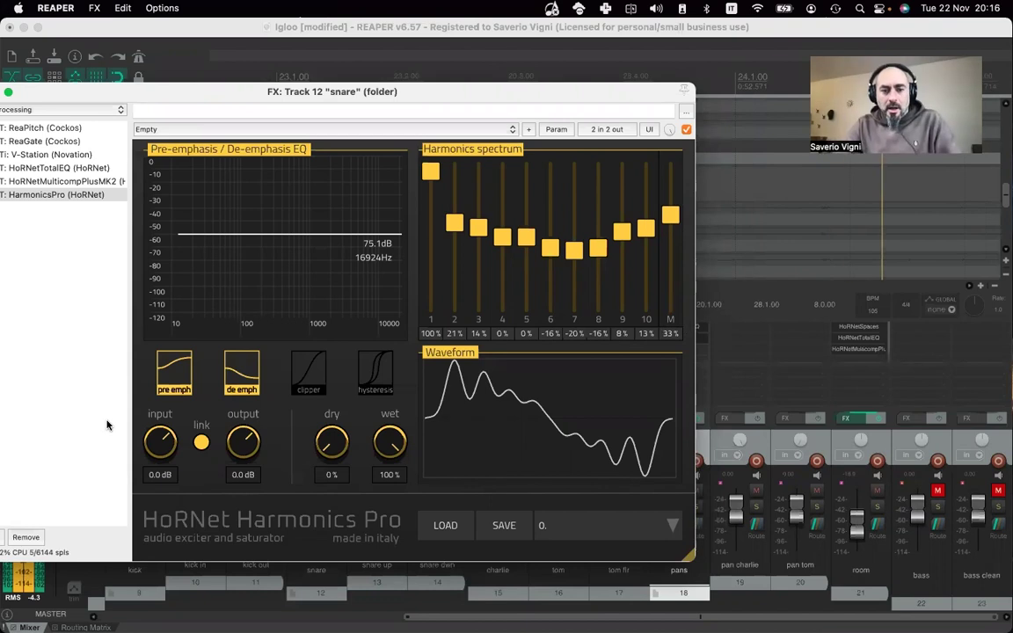
- Compare the soloed snare with HarmonicsPro bypassed and enabled, leaving the effect enabled
{"action": "left_click", "coordinate": [687, 130]}
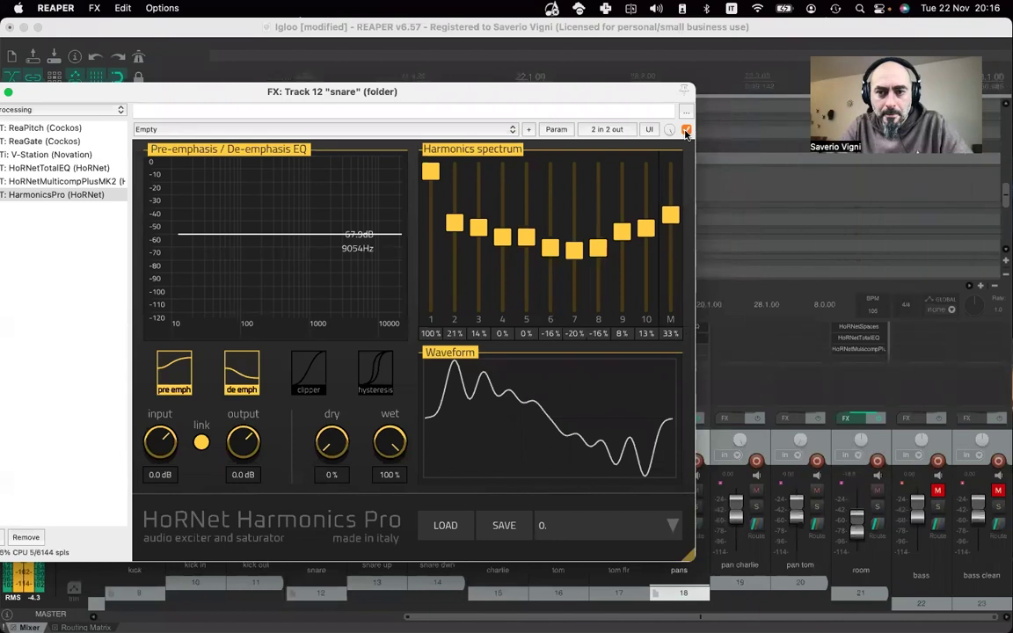
{"action": "left_click", "coordinate": [685, 130]}
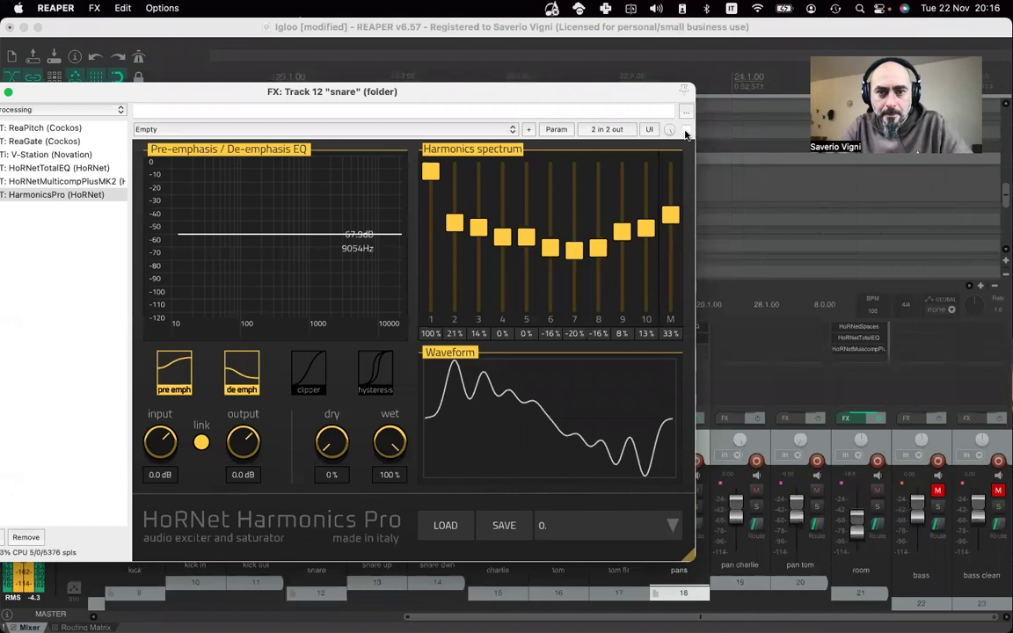
{"action": "left_click", "coordinate": [686, 130]}
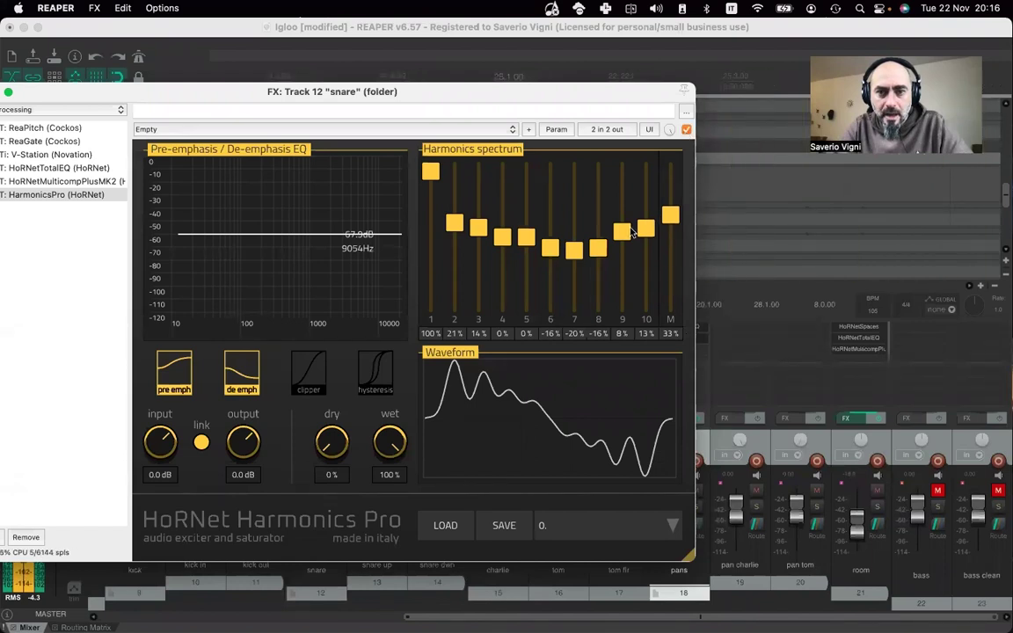
- Add a resonant high shelf of 10.2 dB at 1635 Hz to the pre-emphasis / de-emphasis EQ
{"action": "double_click", "coordinate": [344, 236]}
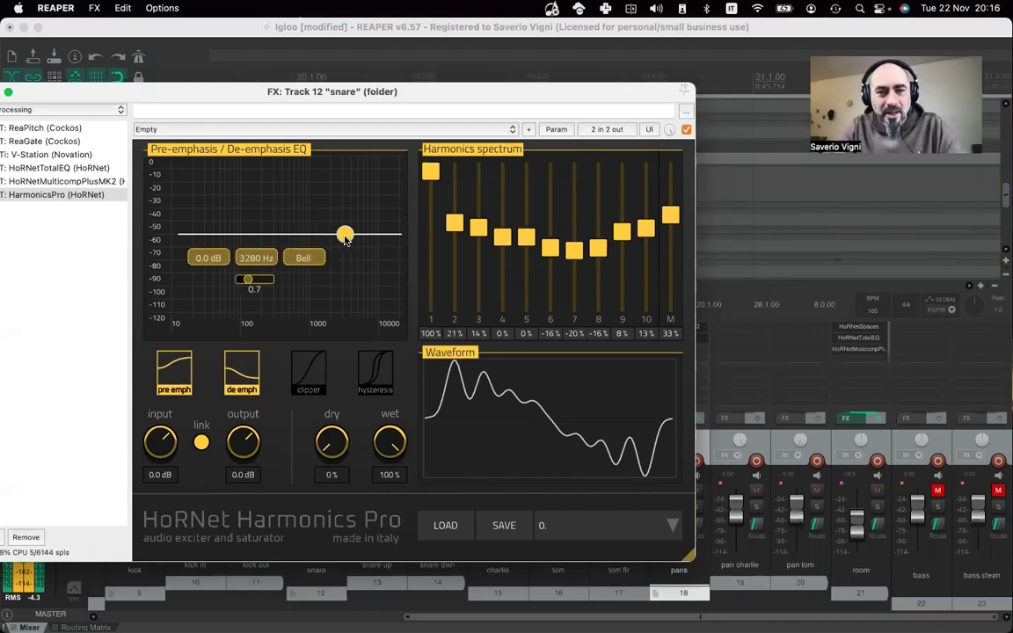
{"action": "left_click", "coordinate": [302, 257]}
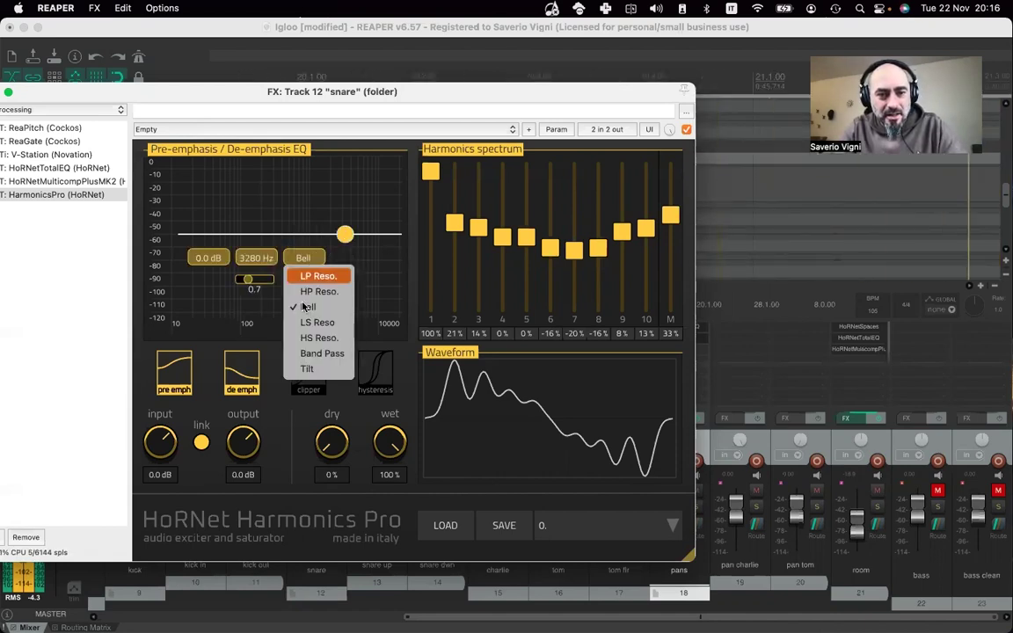
{"action": "left_click", "coordinate": [306, 339]}
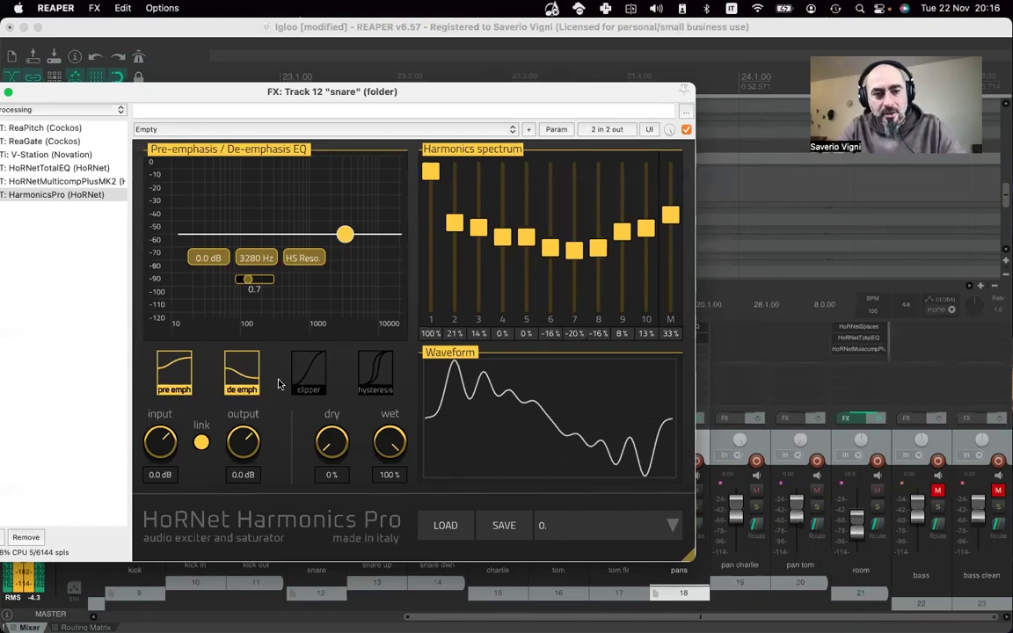
{"action": "left_click_drag", "start_coordinate": [345, 234], "coordinate": [325, 199]}
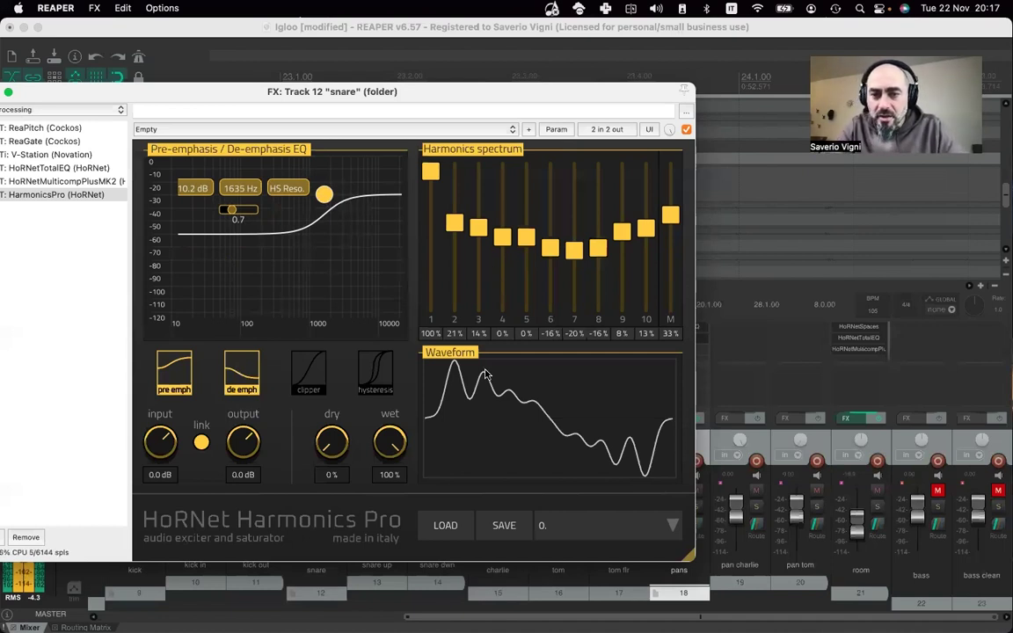
{"action": "left_click", "coordinate": [445, 523]}
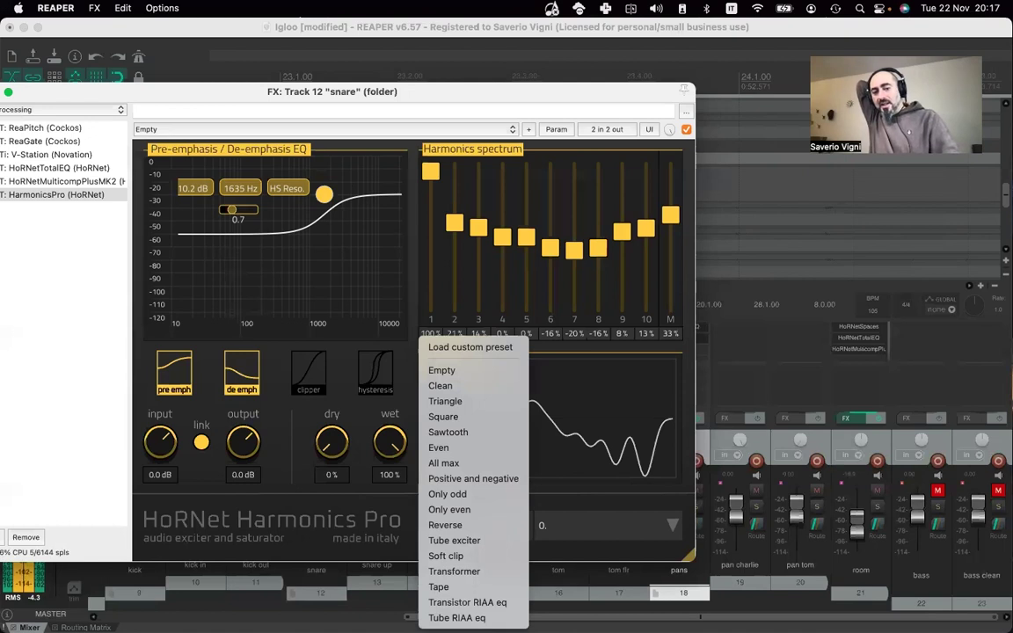
{"action": "left_click", "coordinate": [353, 552]}
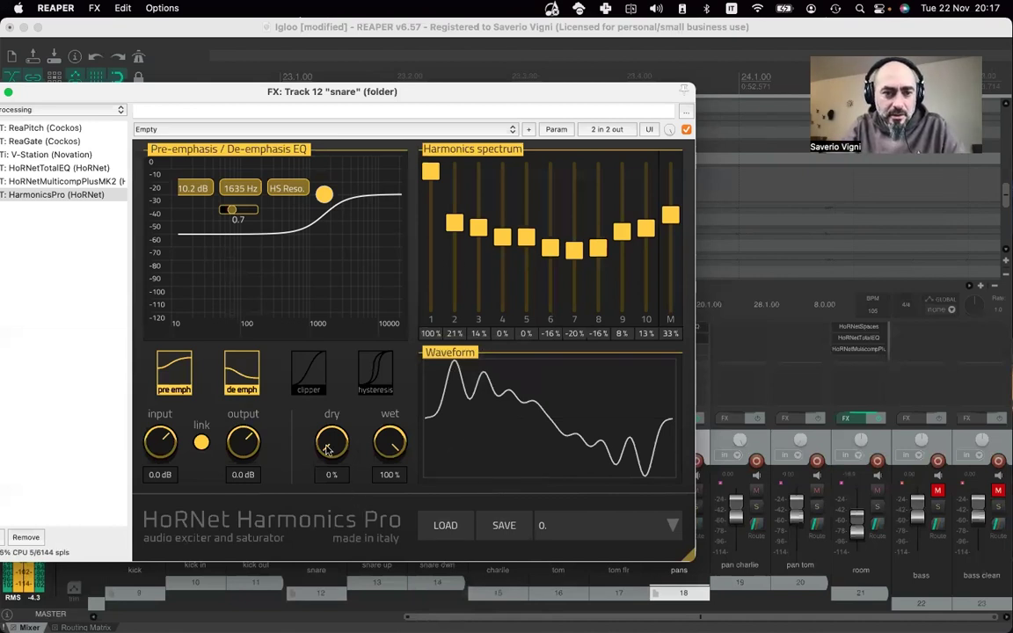
- Play the drums and check the snare by switching its mute and solo states, minimising and restoring its effects window
{"action": "key", "text": "space"}
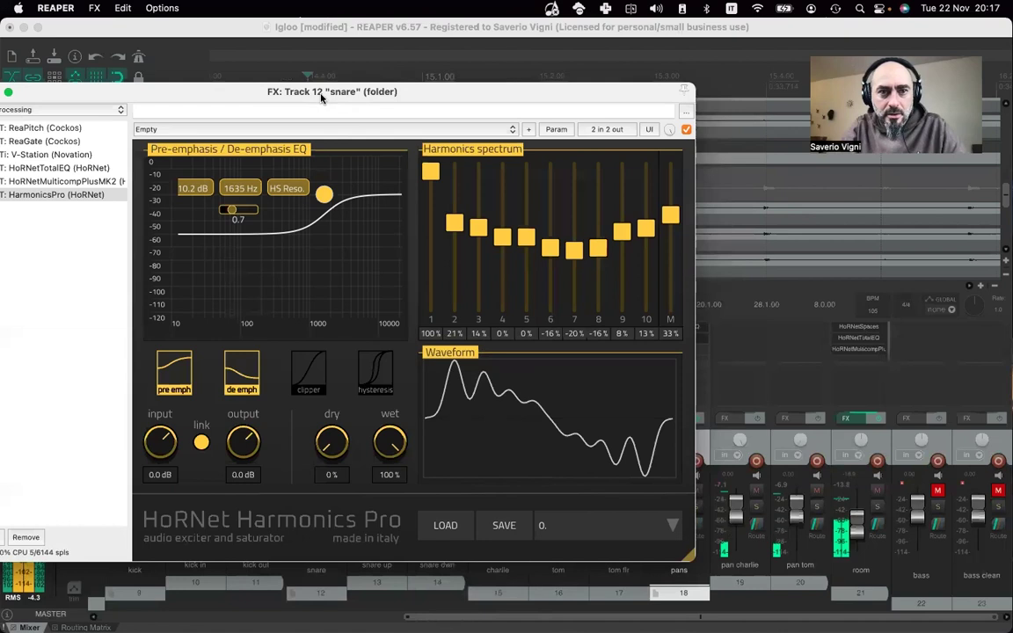
{"action": "key", "text": "super+m"}
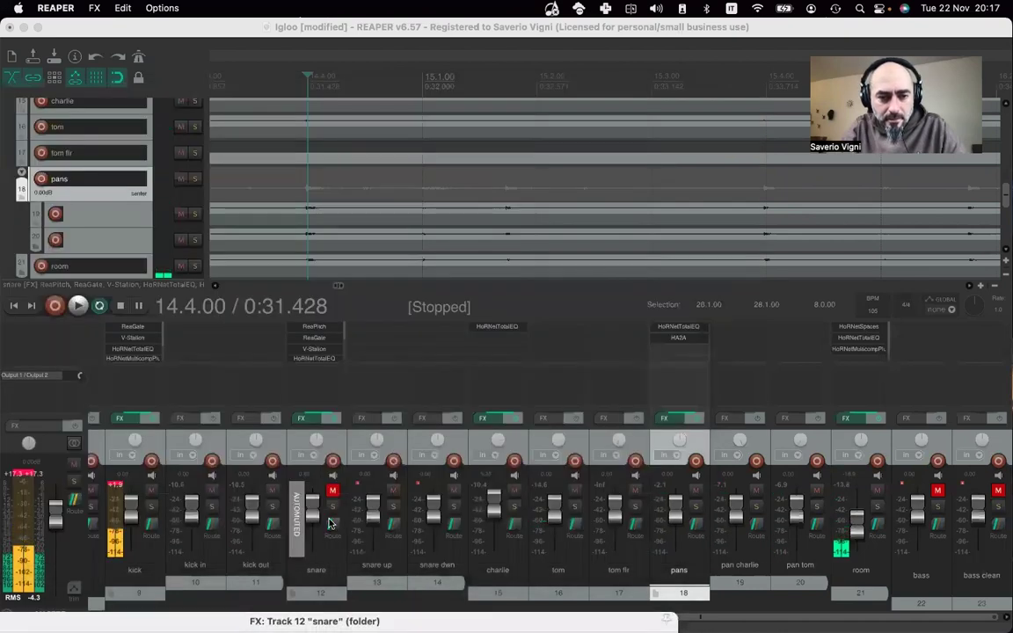
{"action": "left_click", "coordinate": [332, 490]}
{"action": "left_click", "coordinate": [332, 507]}
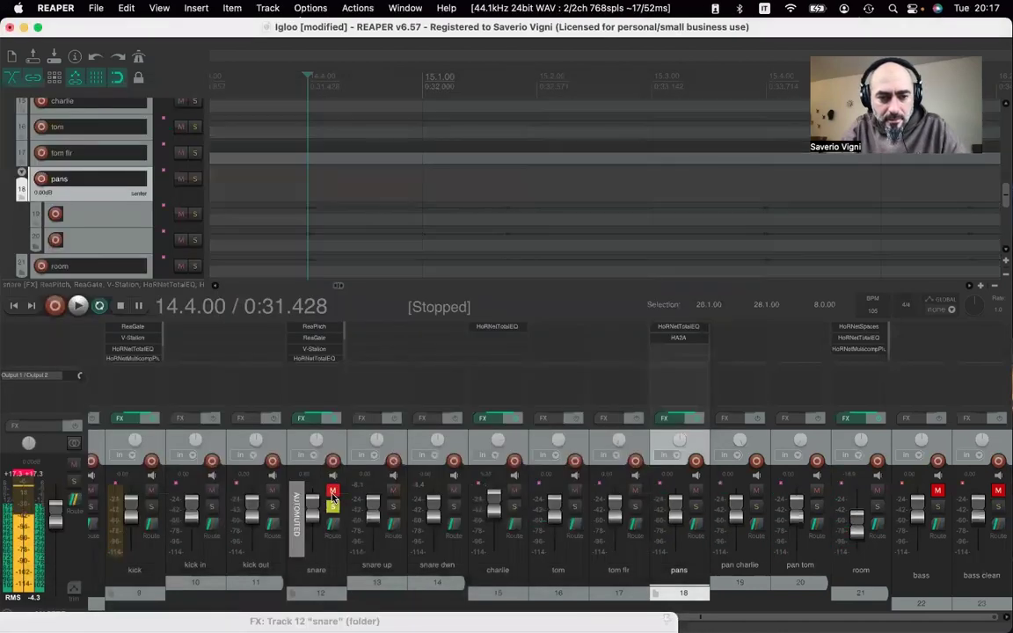
{"action": "double_click", "coordinate": [332, 619]}
{"action": "key", "text": "ctrl+Up"}
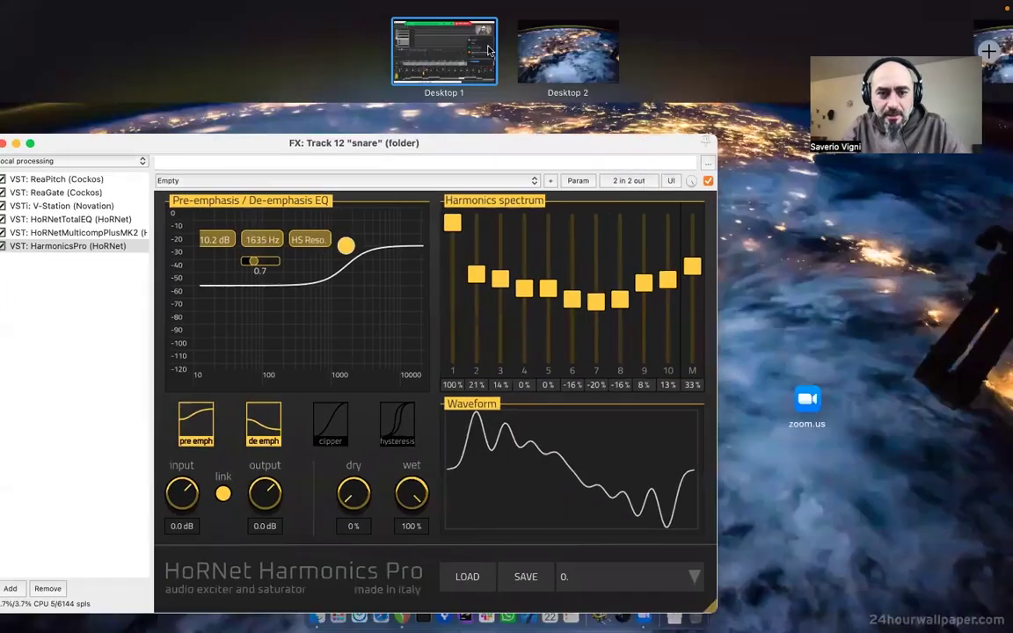
{"action": "left_click", "coordinate": [490, 50]}
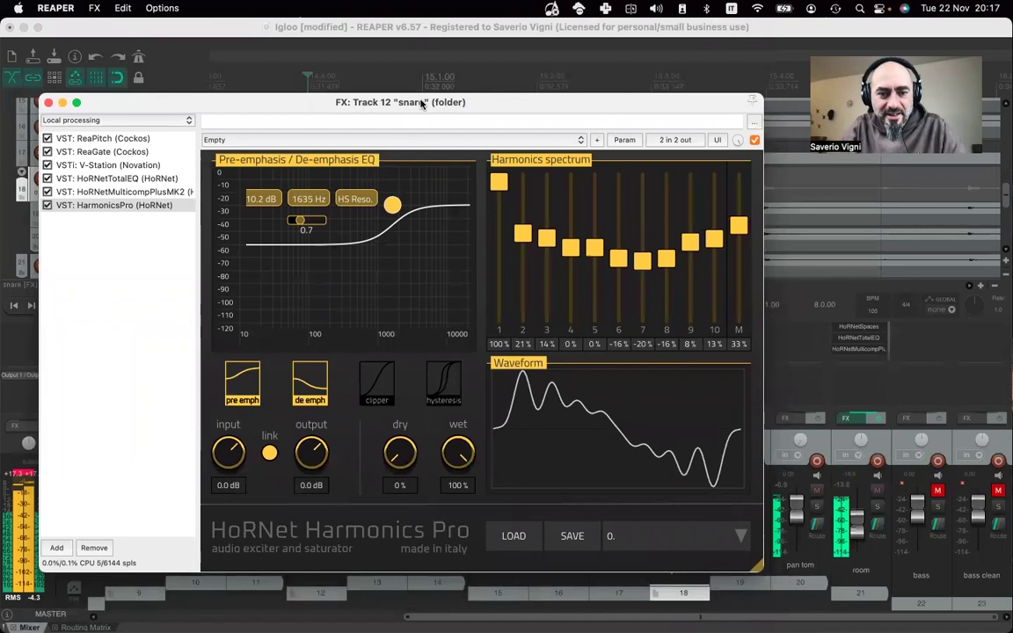
- Unmute the snare during playback and set the high shelf in the pre-emphasis / de-emphasis EQ to 5.7 dB at 1101 Hz
{"action": "left_click_drag", "start_coordinate": [402, 102], "coordinate": [644, 106]}
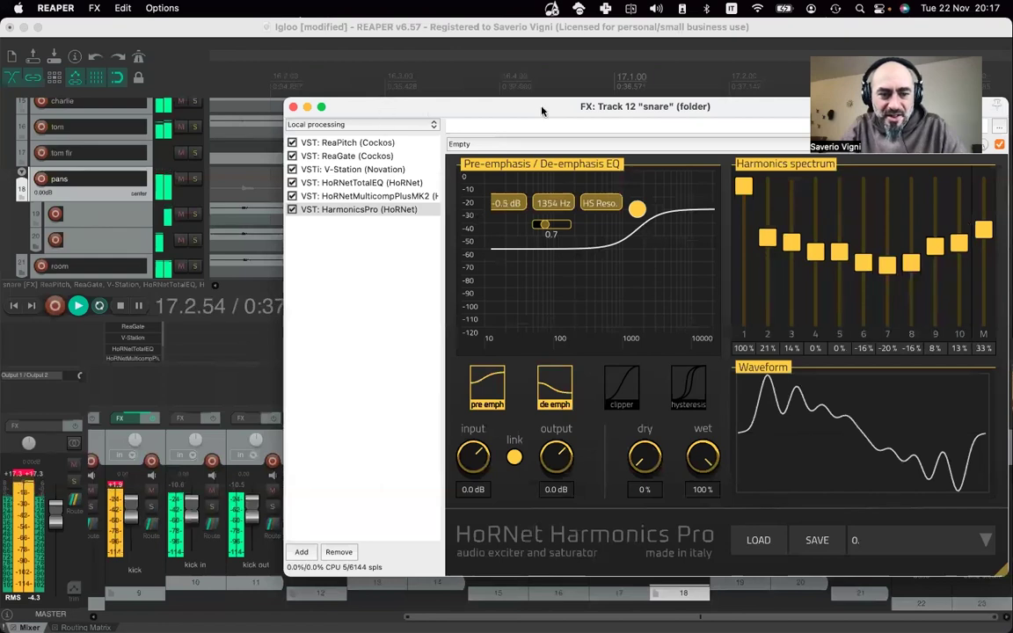
{"action": "left_click_drag", "start_coordinate": [542, 108], "coordinate": [698, 107]}
{"action": "left_click", "coordinate": [616, 95]}
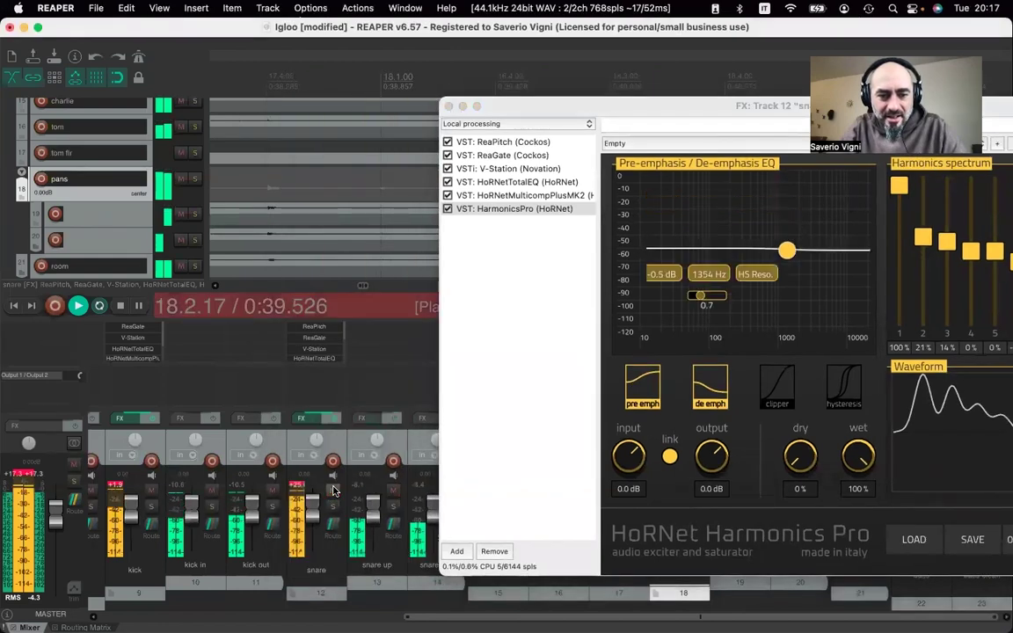
{"action": "left_click_drag", "start_coordinate": [668, 109], "coordinate": [349, 109]}
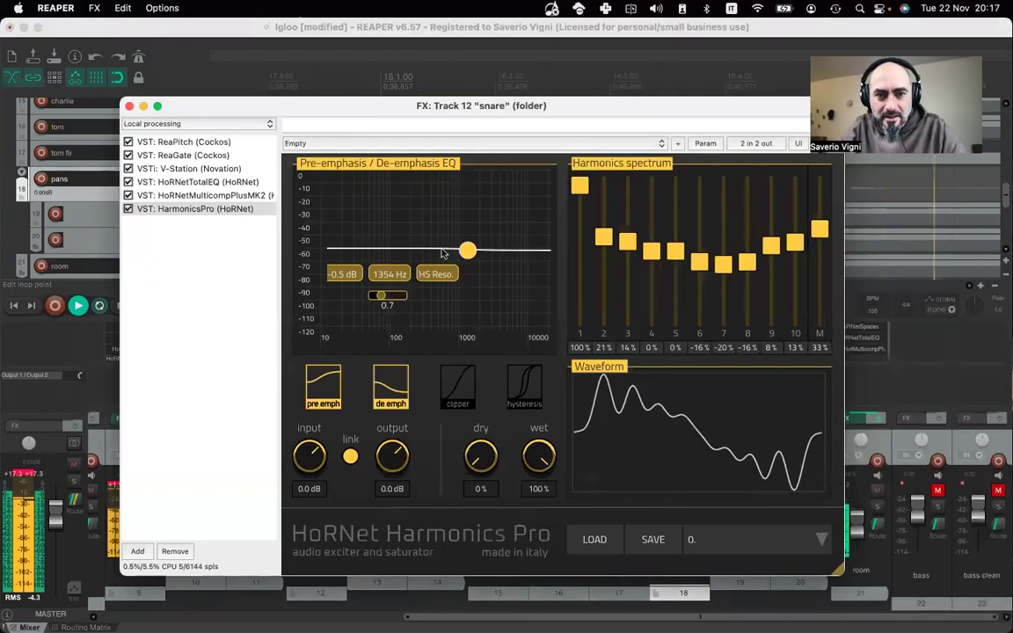
{"action": "left_click_drag", "start_coordinate": [468, 245], "coordinate": [460, 226]}
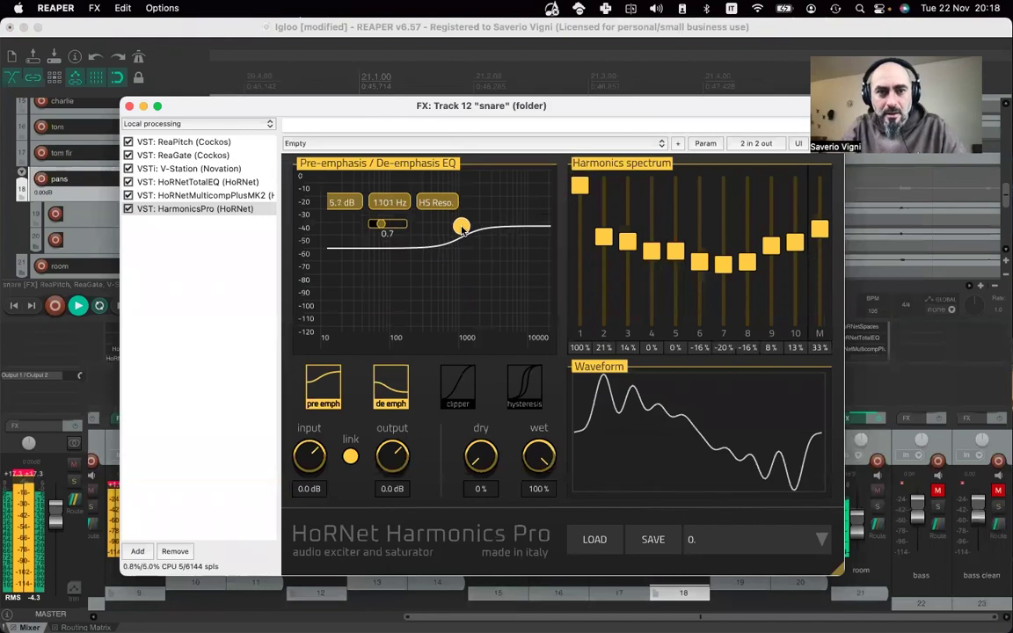
- Set the tenth harmonic to 10% in the harmonics spectrum
{"action": "left_click_drag", "start_coordinate": [564, 106], "coordinate": [468, 83]}
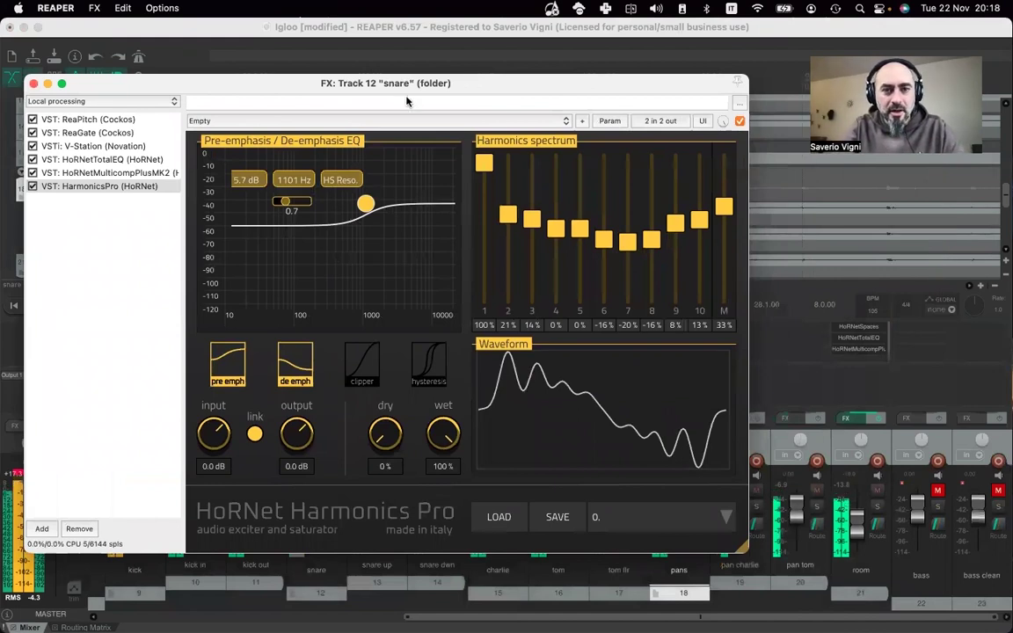
{"action": "left_click_drag", "start_coordinate": [699, 91], "coordinate": [675, 114]}
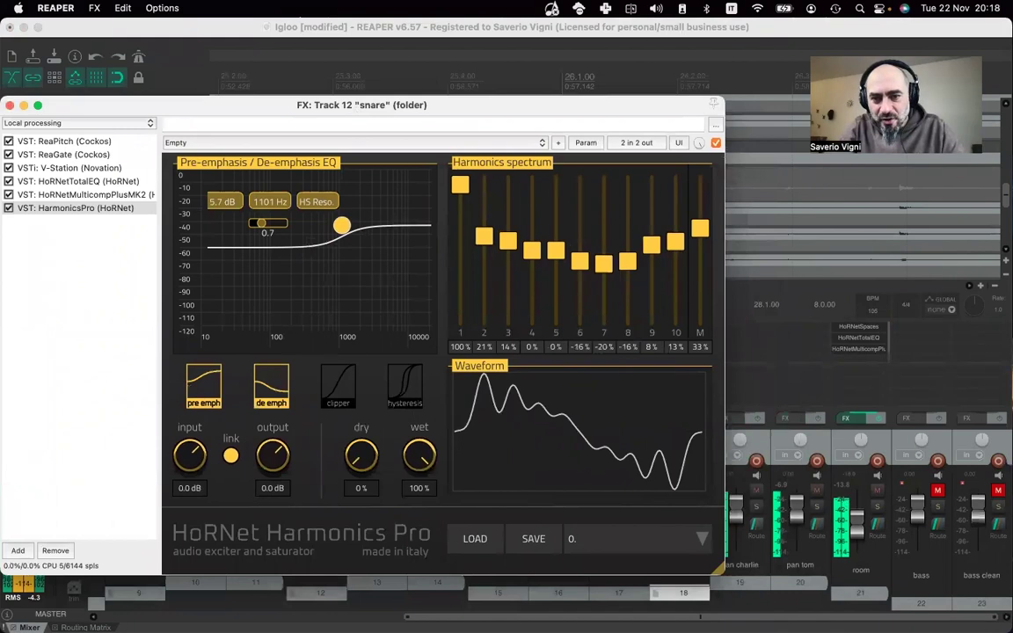
{"action": "left_click_drag", "start_coordinate": [675, 242], "coordinate": [676, 246]}
- Unmute the snare, unlink the HarmonicsPro input and output gains, and set the output to -5.2 dB
{"action": "left_click_drag", "start_coordinate": [560, 109], "coordinate": [988, 84]}
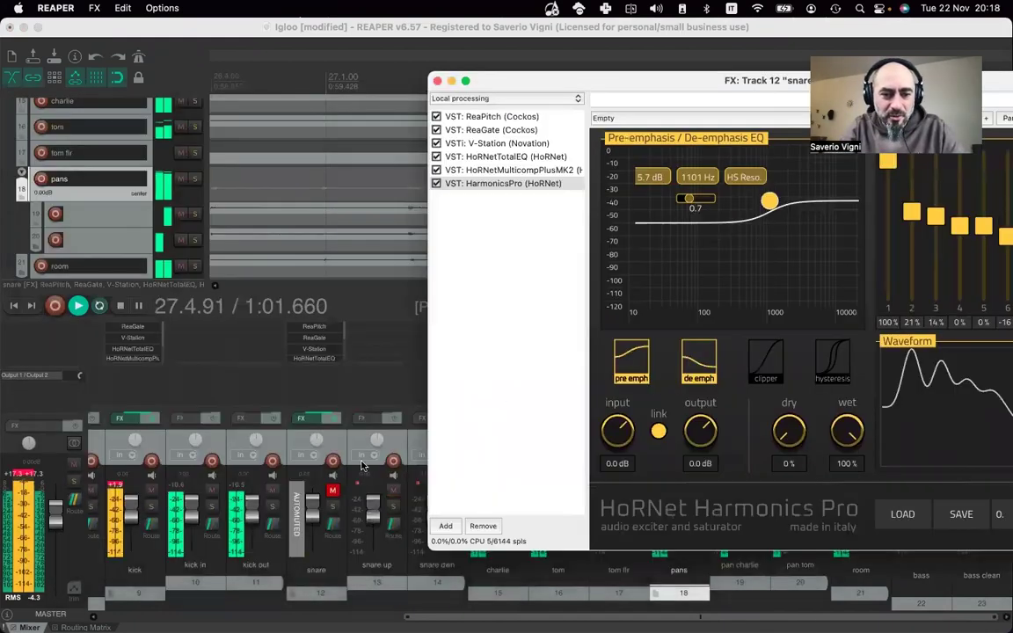
{"action": "left_click", "coordinate": [338, 480]}
{"action": "left_click_drag", "start_coordinate": [580, 80], "coordinate": [263, 109]}
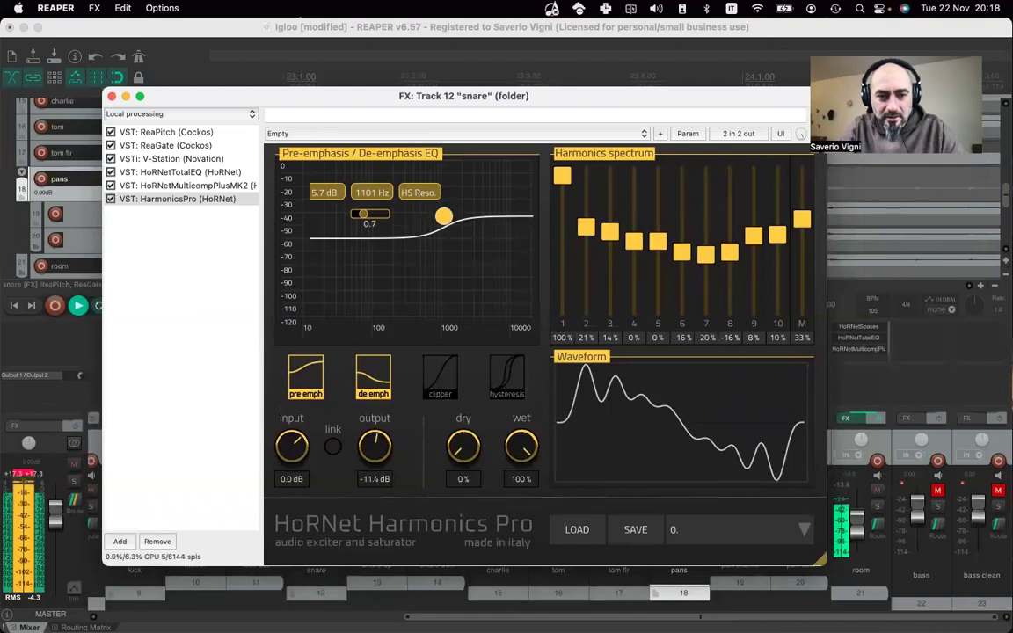
{"action": "left_click_drag", "start_coordinate": [509, 107], "coordinate": [541, 112]}
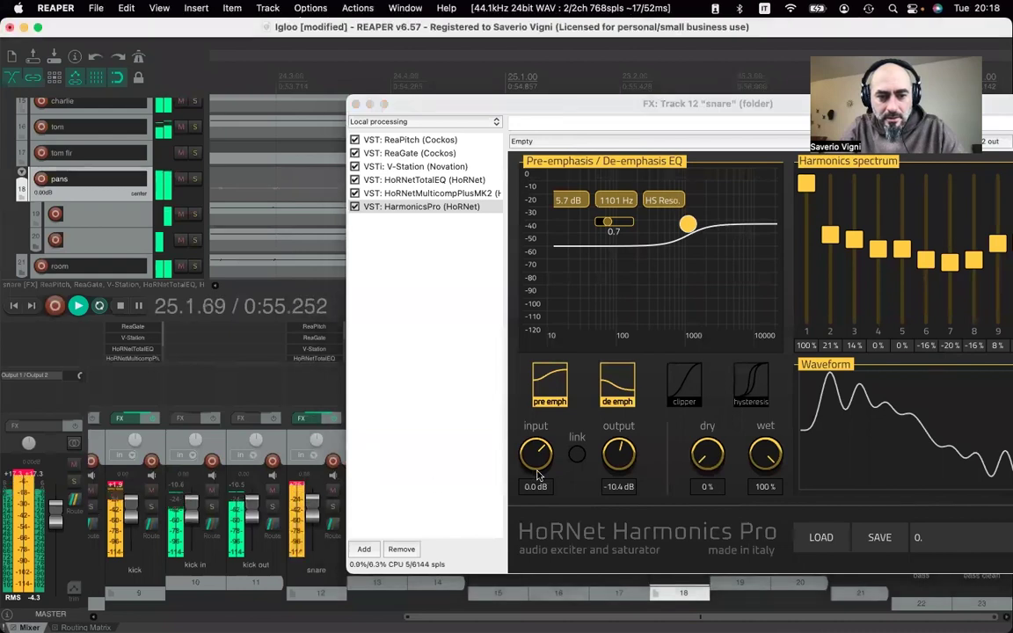
{"action": "left_click", "coordinate": [625, 452]}
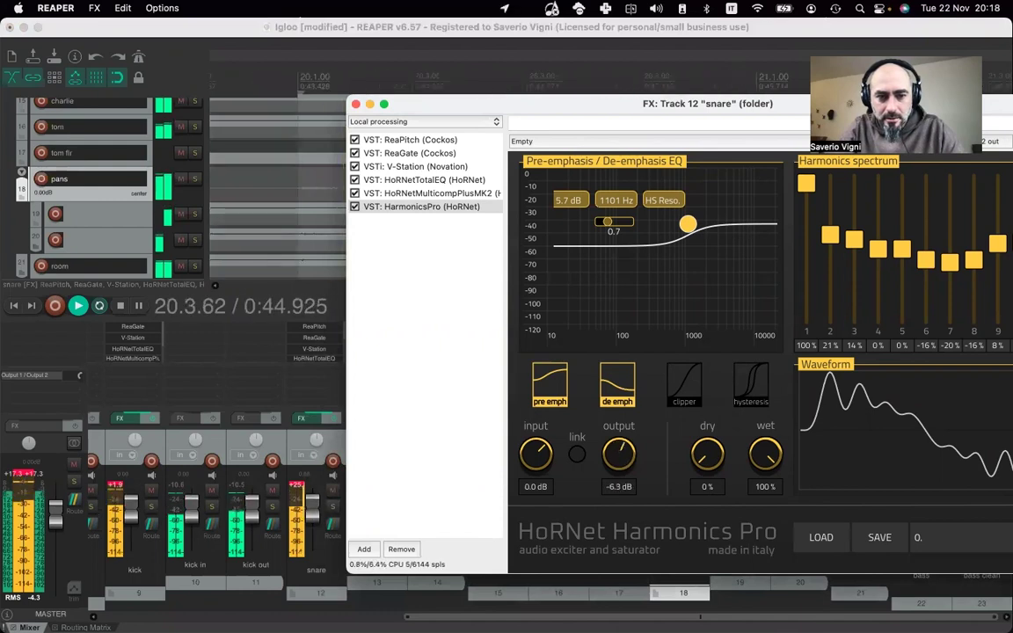
{"action": "left_click_drag", "start_coordinate": [607, 110], "coordinate": [574, 101]}
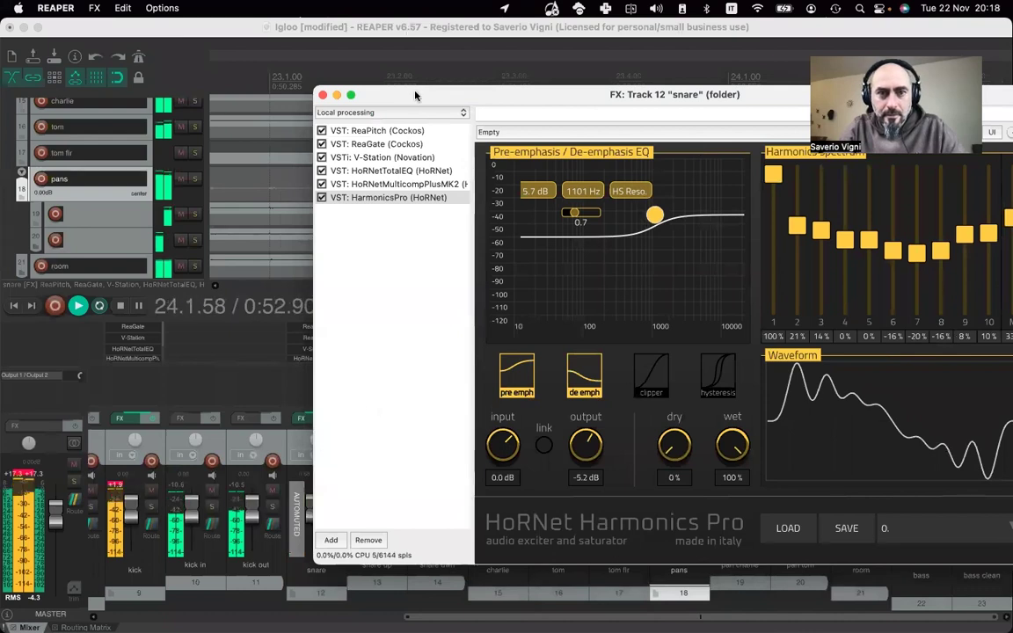
- Unmute the snare again and lower the harmonics master level (M) to 22%
{"action": "left_click_drag", "start_coordinate": [416, 95], "coordinate": [552, 132]}
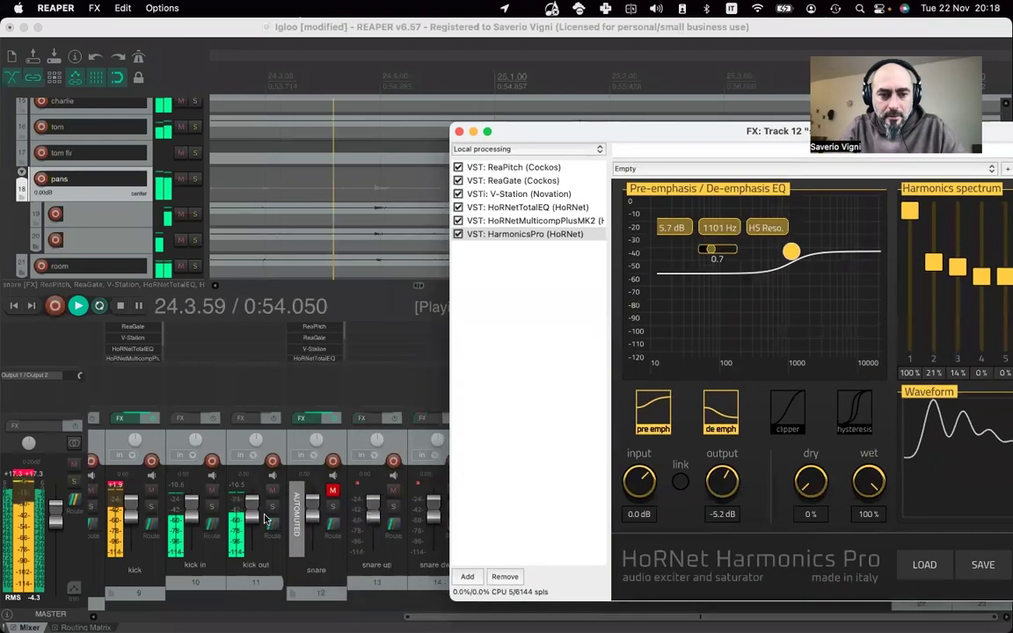
{"action": "left_click", "coordinate": [332, 495]}
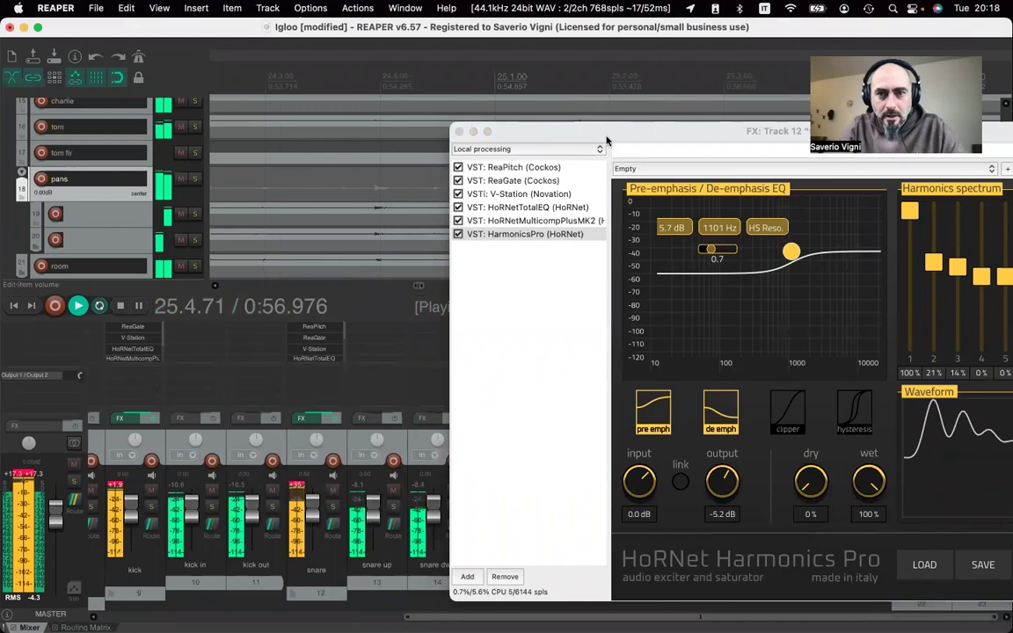
{"action": "left_click_drag", "start_coordinate": [606, 139], "coordinate": [70, 140]}
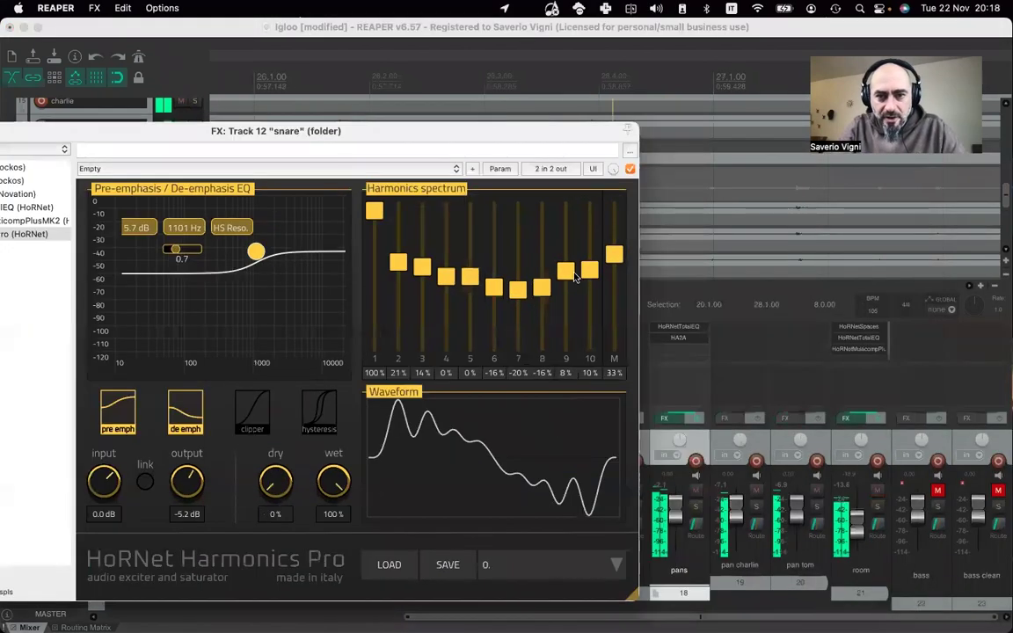
{"action": "left_click_drag", "start_coordinate": [613, 255], "coordinate": [615, 261]}
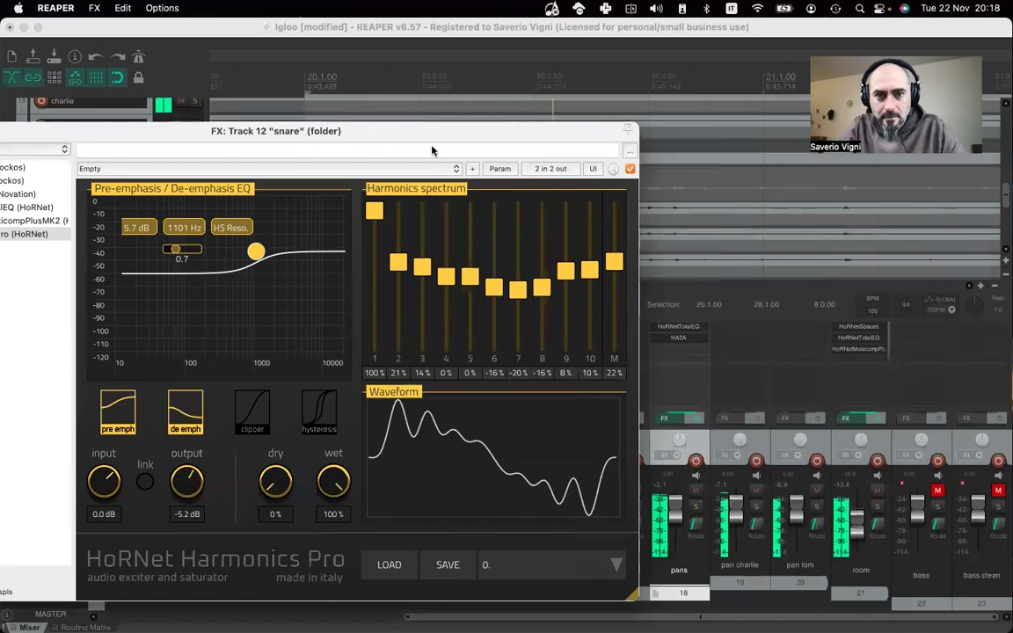
- Clear the snare track's automute in the mixer and stop playback
{"action": "left_click_drag", "start_coordinate": [432, 130], "coordinate": [904, 117]}
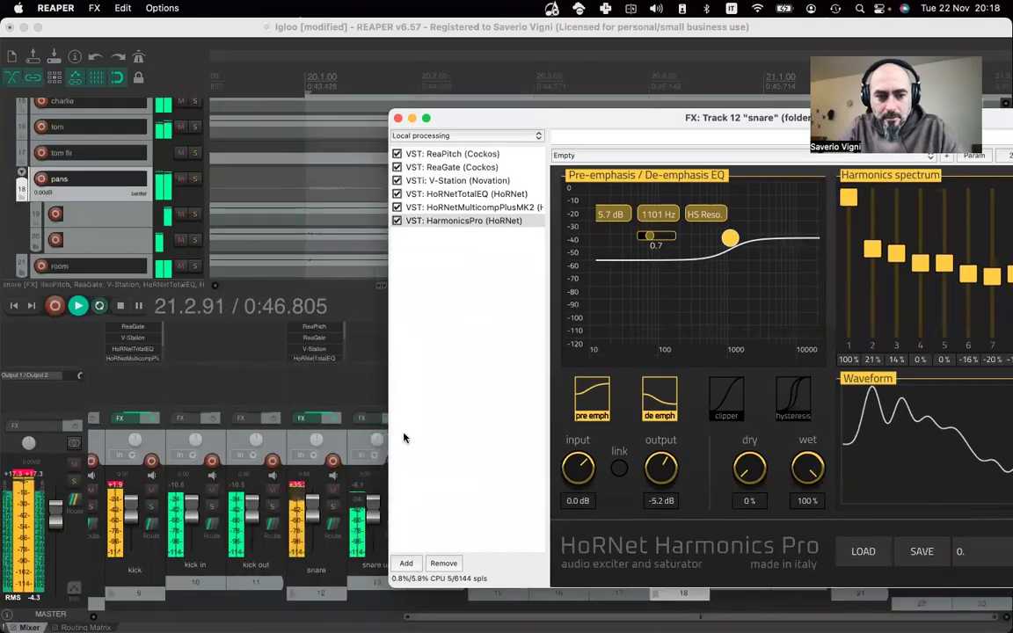
{"action": "left_click", "coordinate": [383, 476]}
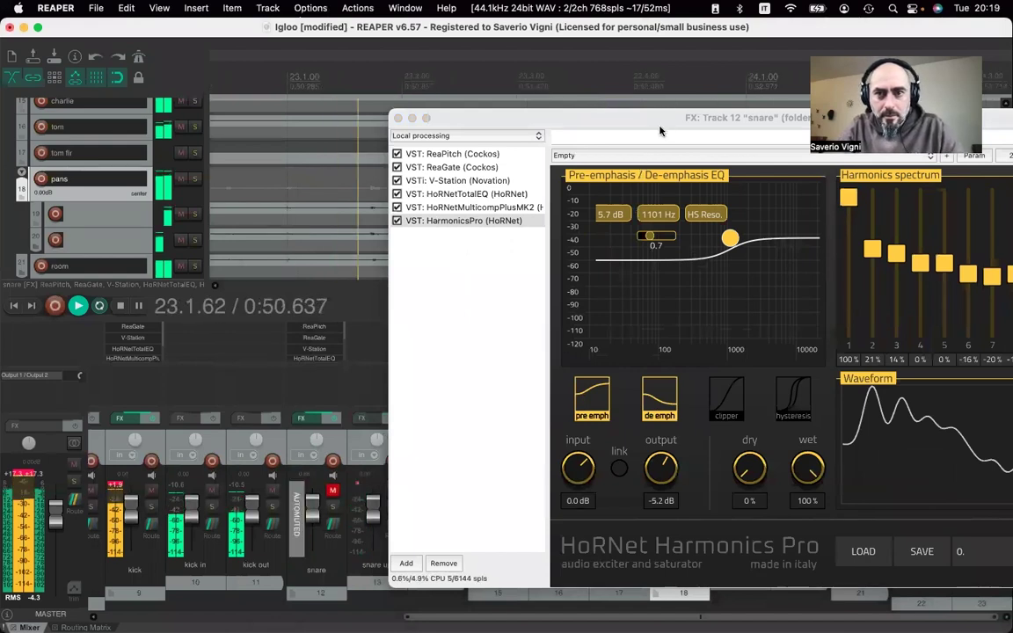
{"action": "left_click_drag", "start_coordinate": [588, 116], "coordinate": [585, 117]}
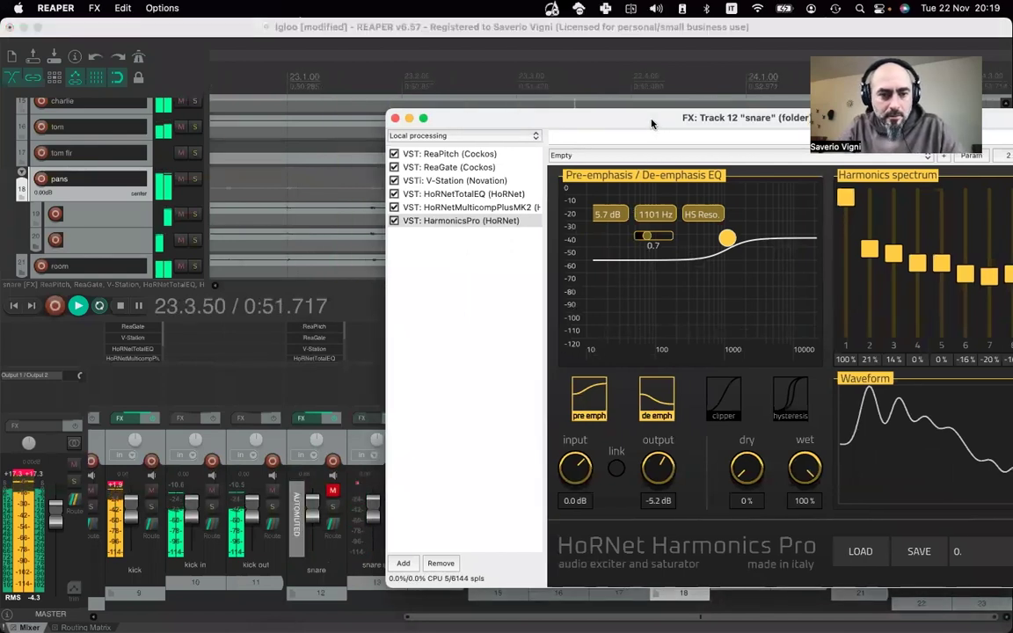
{"action": "left_click", "coordinate": [332, 490]}
{"action": "key", "text": "space"}
- Replace the EQ's high shelf with a resonant low shelf (LS Reso) of -6.4 dB at 378 Hz
{"action": "left_click_drag", "start_coordinate": [540, 130], "coordinate": [179, 122]}
{"action": "left_click_drag", "start_coordinate": [347, 233], "coordinate": [285, 281]}
{"action": "double_click", "coordinate": [302, 256]}
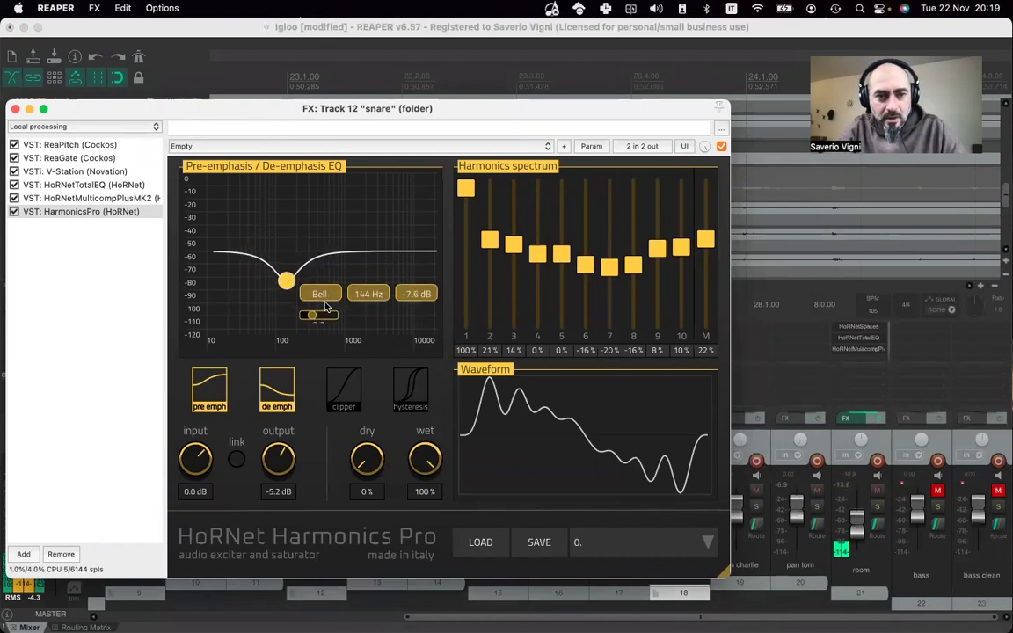
{"action": "left_click", "coordinate": [319, 293]}
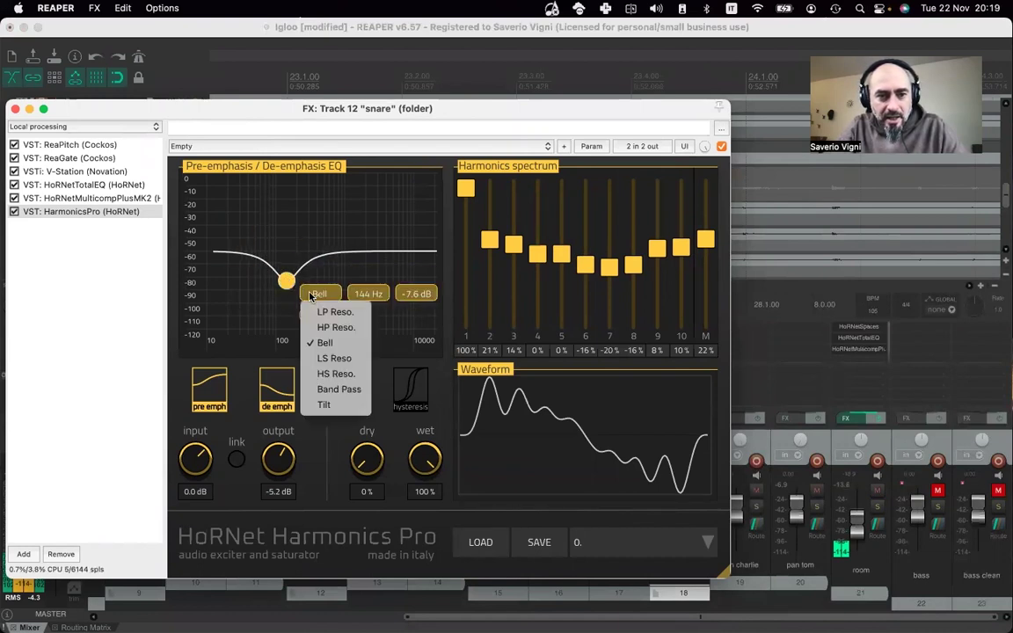
{"action": "left_click", "coordinate": [334, 358]}
{"action": "left_click_drag", "start_coordinate": [286, 282], "coordinate": [310, 278]}
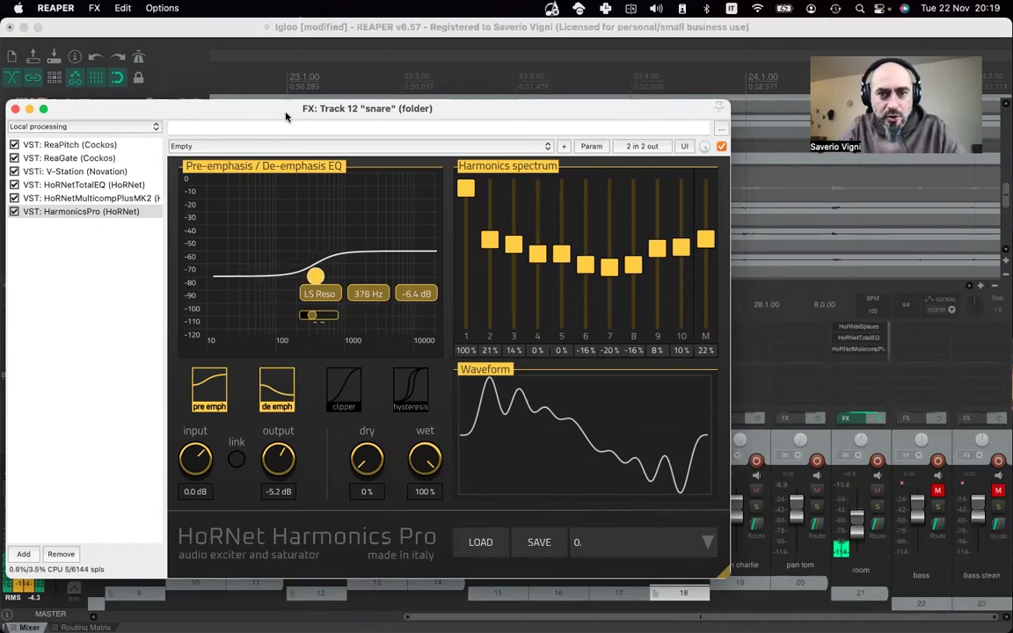
- Play the full drum mix and reset the snare track's peak indicator
{"action": "left_click_drag", "start_coordinate": [615, 106], "coordinate": [948, 98]}
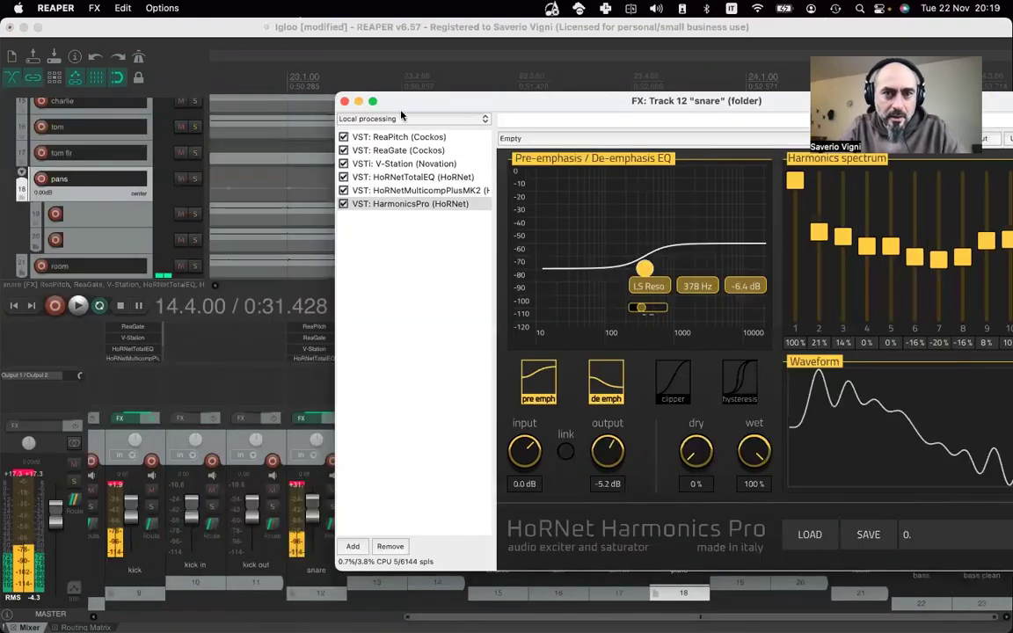
{"action": "left_click_drag", "start_coordinate": [501, 112], "coordinate": [585, 115]}
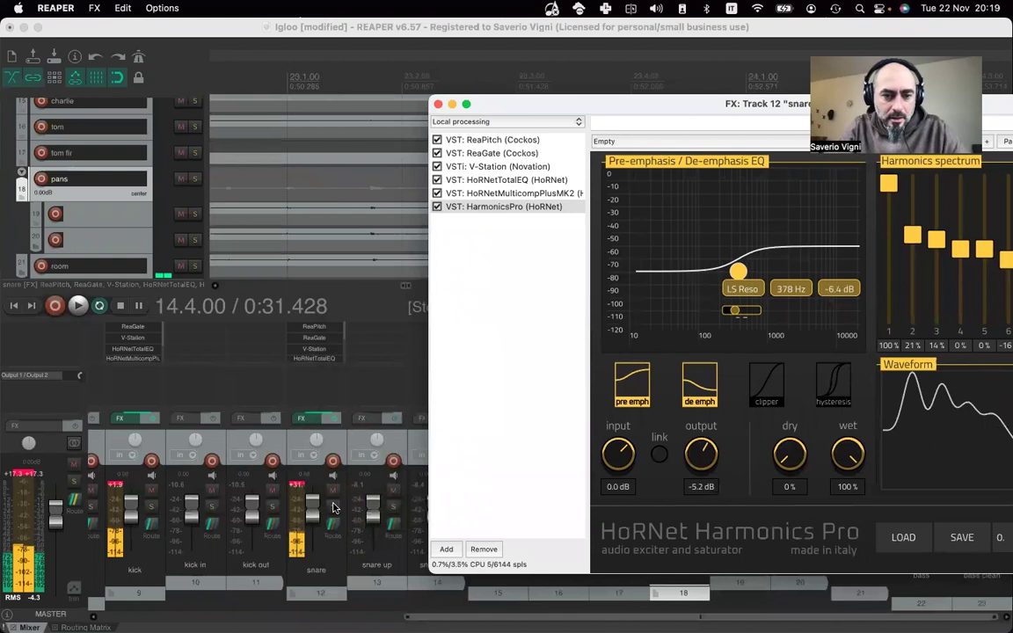
{"action": "key", "text": "space"}
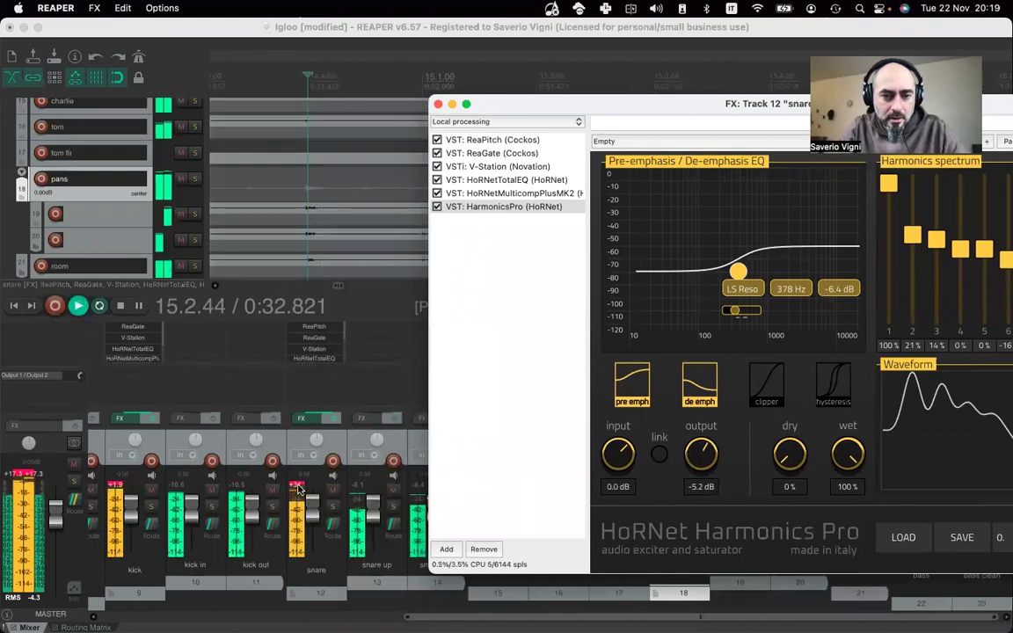
{"action": "left_click", "coordinate": [298, 488]}
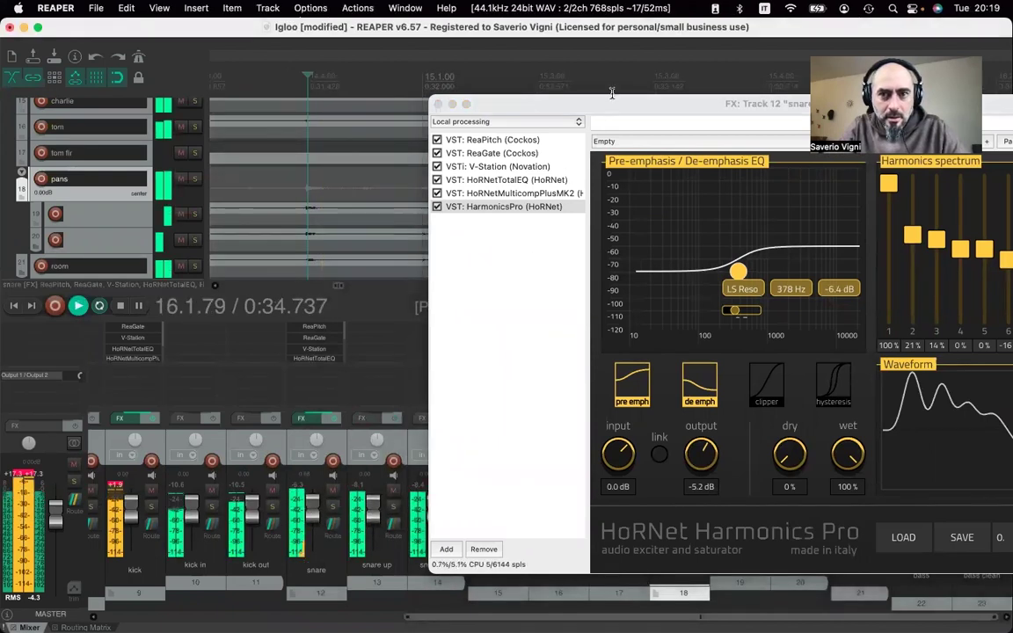
- Raise the harmonics master level (M) to 34% and solo the snare during playback
{"action": "left_click_drag", "start_coordinate": [600, 97], "coordinate": [122, 103]}
{"action": "left_click_drag", "start_coordinate": [657, 259], "coordinate": [658, 249]}
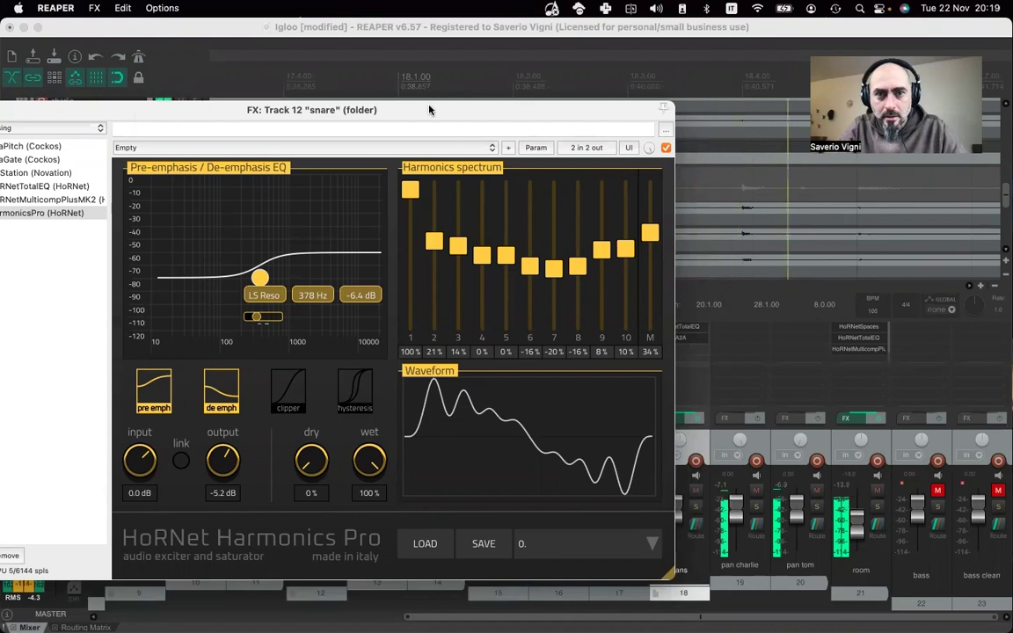
{"action": "left_click_drag", "start_coordinate": [387, 109], "coordinate": [911, 120]}
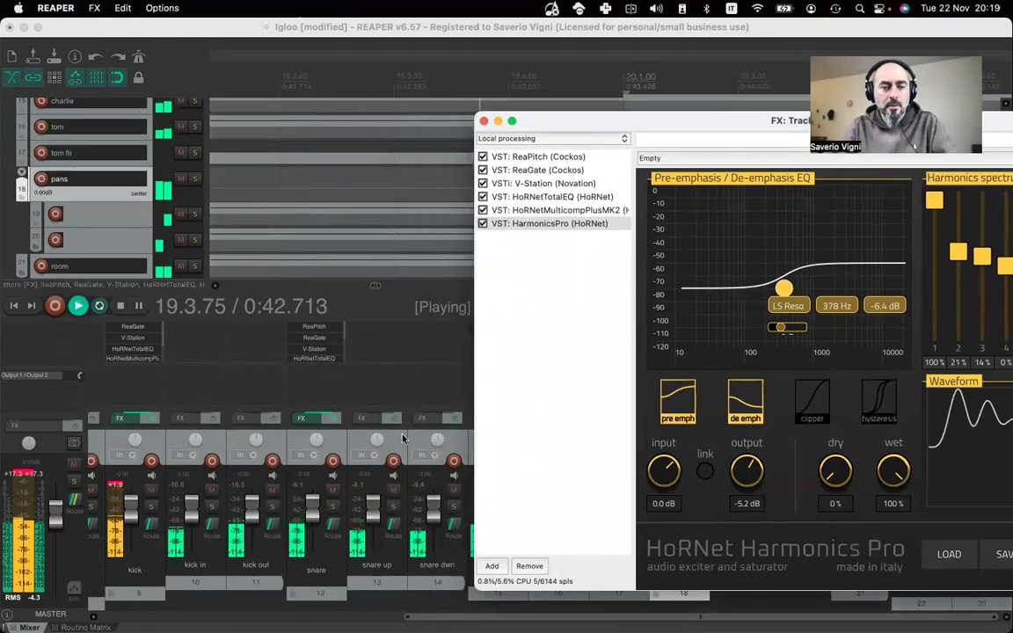
{"action": "left_click", "coordinate": [333, 509]}
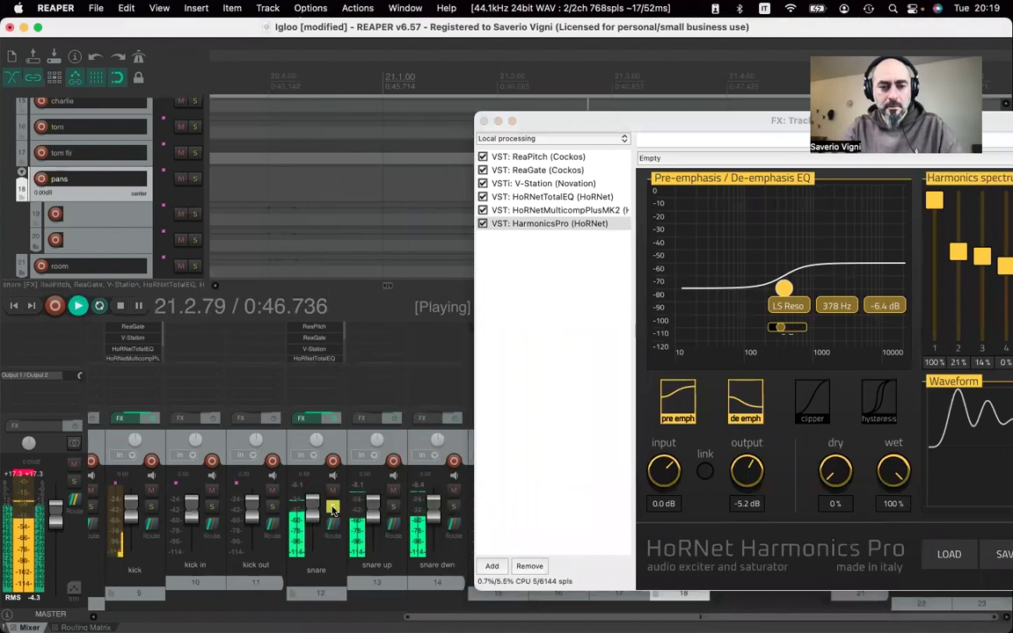
- Reset HarmonicsPro's output gain to 0.0 dB and switch on its clipper for the snare
{"action": "left_click_drag", "start_coordinate": [613, 126], "coordinate": [412, 125]}
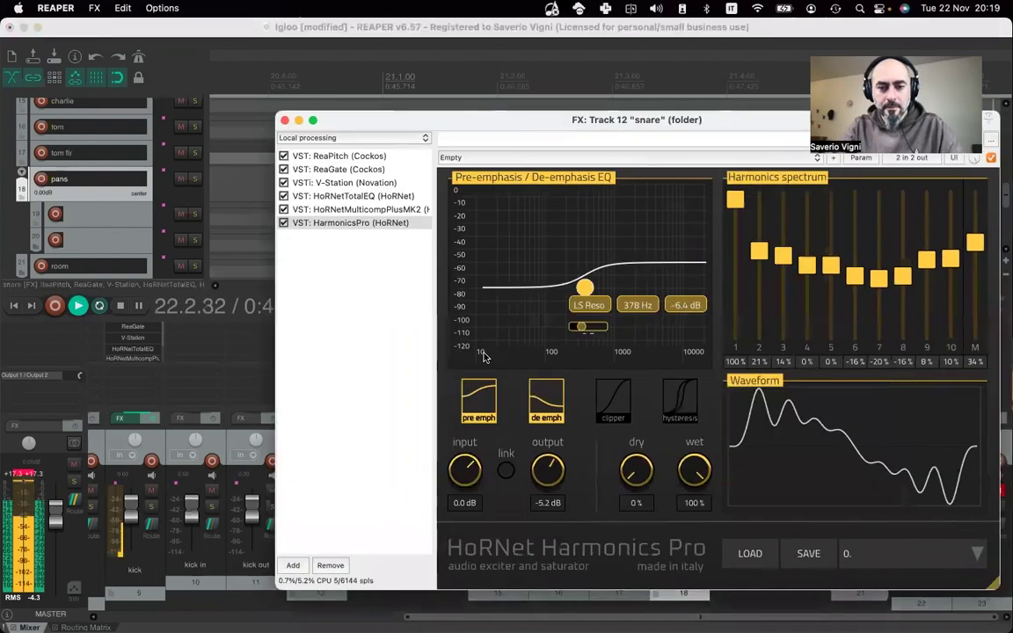
{"action": "double_click", "coordinate": [545, 475]}
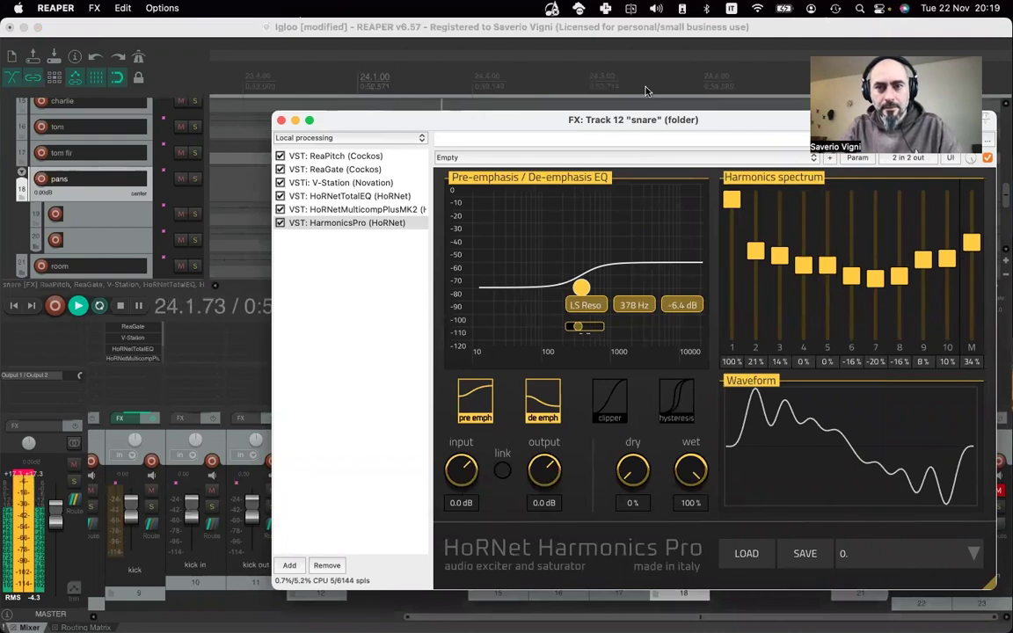
{"action": "left_click_drag", "start_coordinate": [629, 130], "coordinate": [447, 108]}
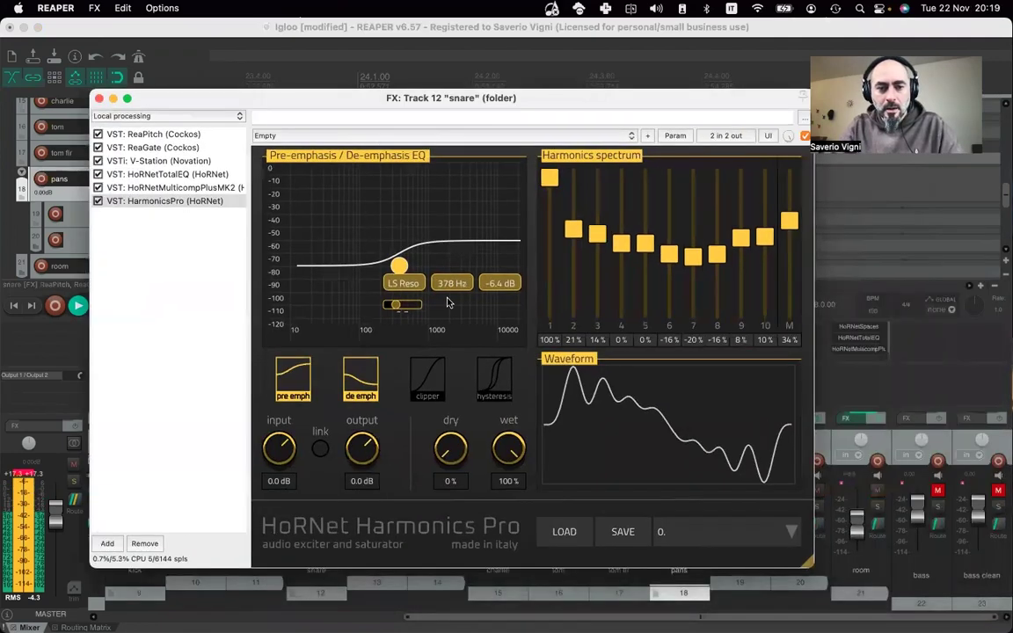
{"action": "left_click", "coordinate": [421, 380]}
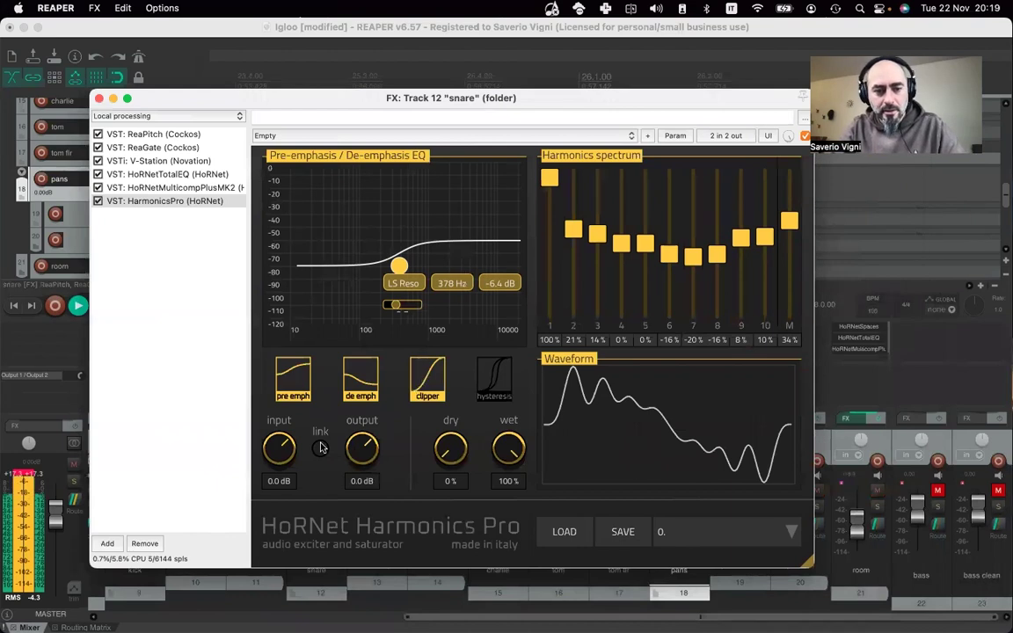
- Link HarmonicsPro's input and output gains, with input at 7.4 dB and output at -7.4 dB, and close the snare's effects window
{"action": "left_click_drag", "start_coordinate": [507, 99], "coordinate": [400, 94]}
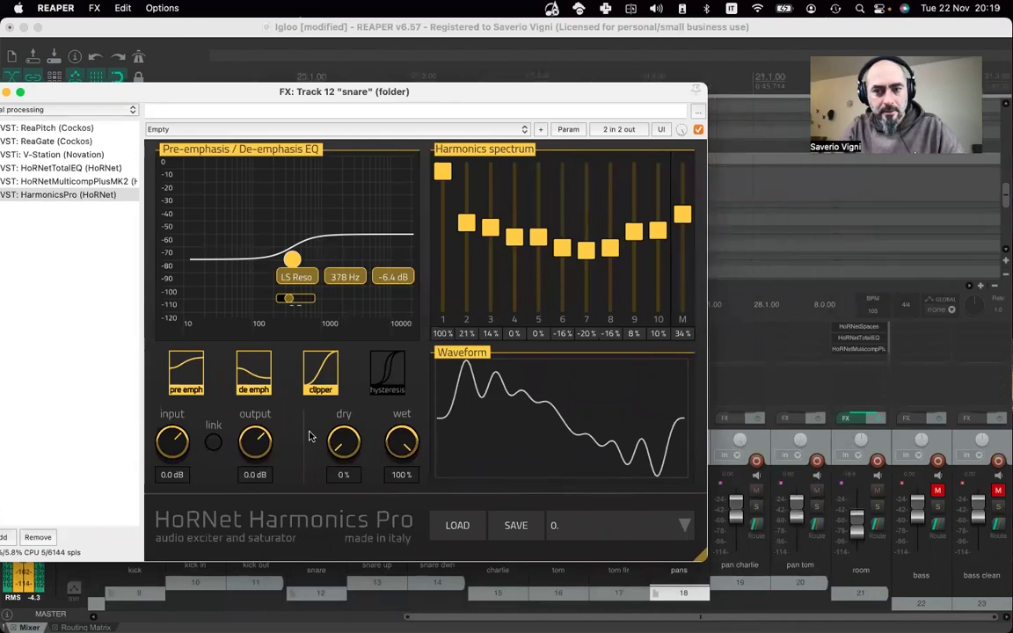
{"action": "left_click_drag", "start_coordinate": [172, 441], "coordinate": [173, 449]}
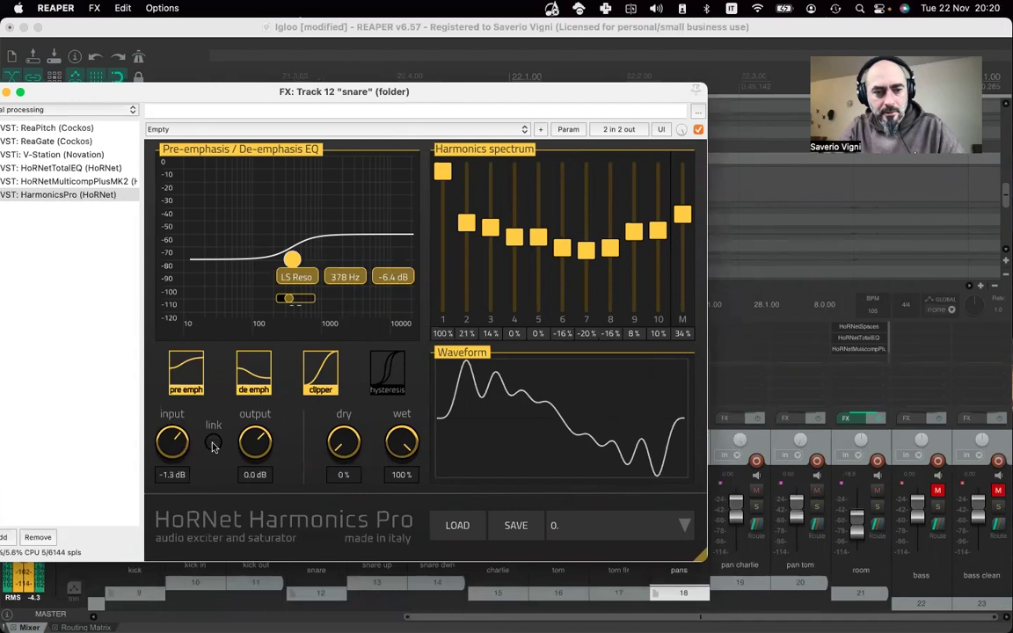
{"action": "mouse_move", "coordinate": [187, 448]}
{"action": "left_mouse_down"}
{"action": "mouse_move", "coordinate": [187, 475]}
{"action": "mouse_move", "coordinate": [172, 438]}
{"action": "left_mouse_up"}
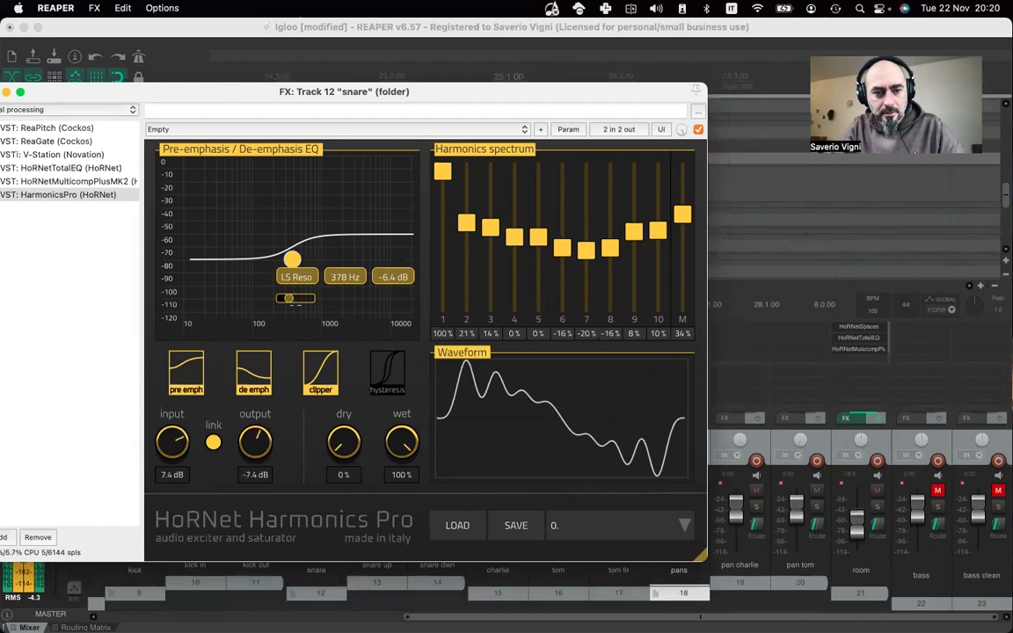
{"action": "left_click_drag", "start_coordinate": [136, 93], "coordinate": [629, 94]}
{"action": "left_click", "coordinate": [485, 93]}
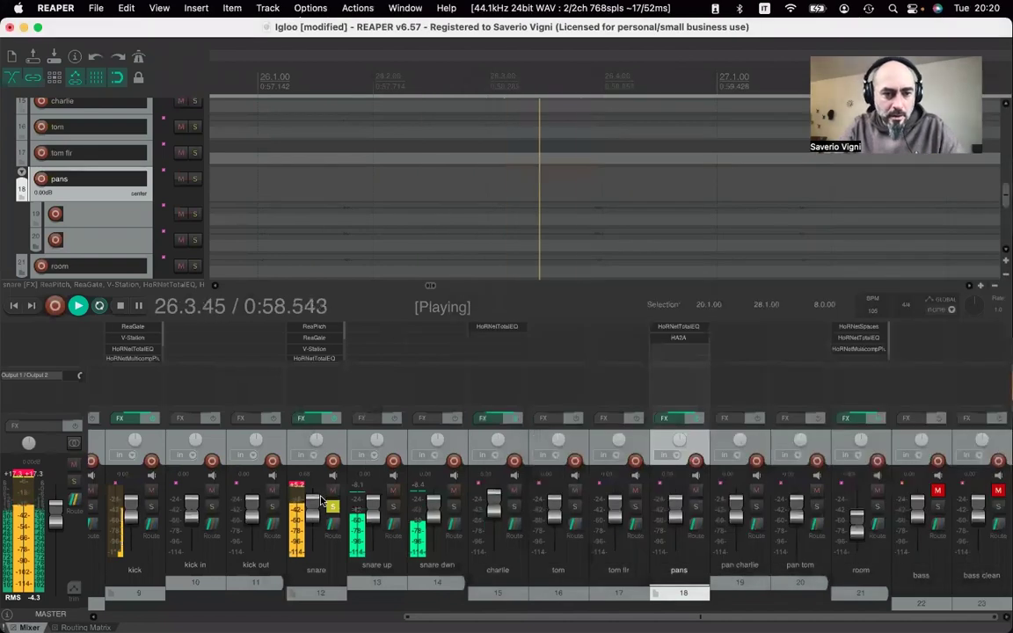
- Unsolo the snare and mute the tom and tom flr tracks while the full drum mix plays
{"action": "left_click", "coordinate": [332, 508]}
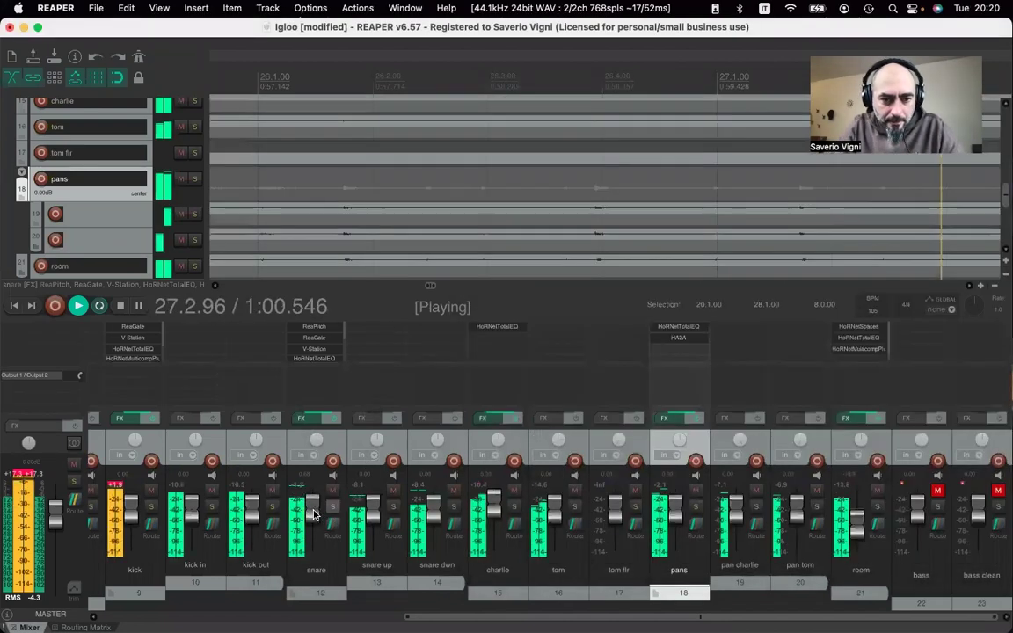
{"action": "scroll", "coordinate": [311, 514], "scroll_direction": "up", "scroll_amount": 3}
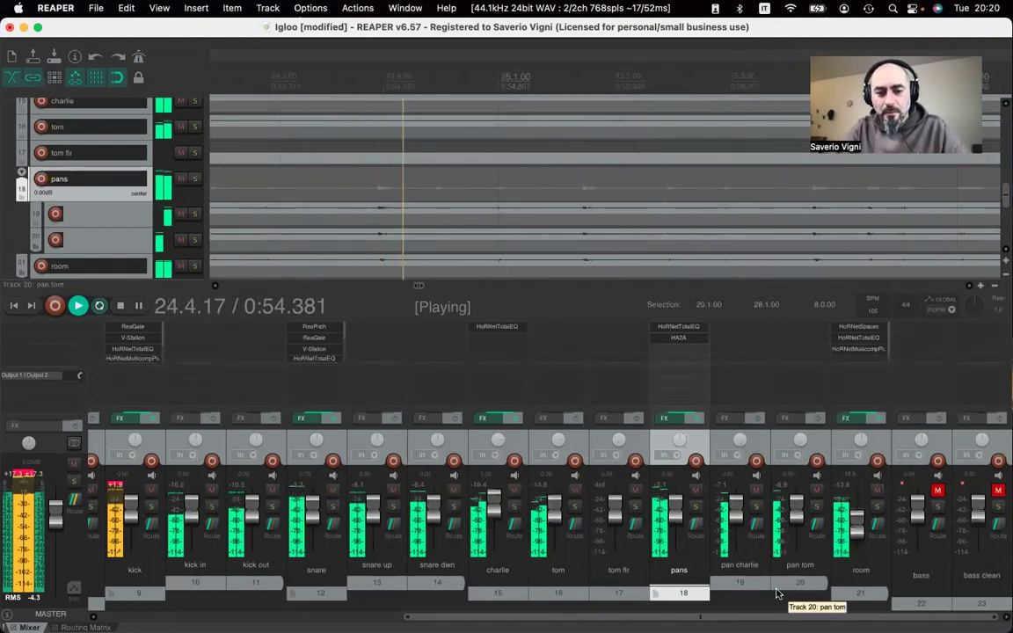
{"action": "left_click", "coordinate": [575, 492]}
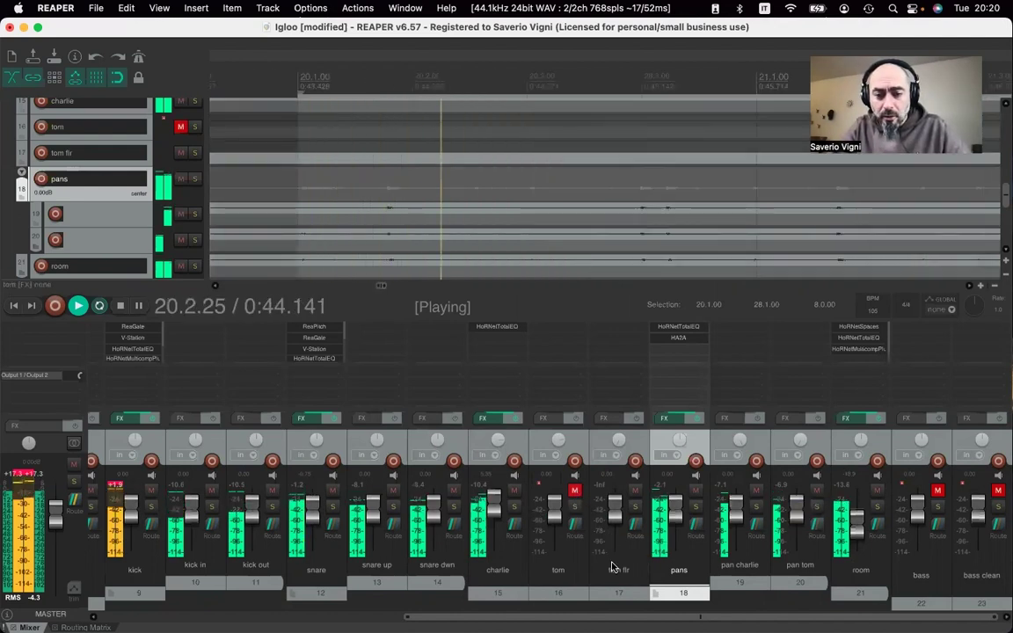
{"action": "left_click", "coordinate": [634, 492]}
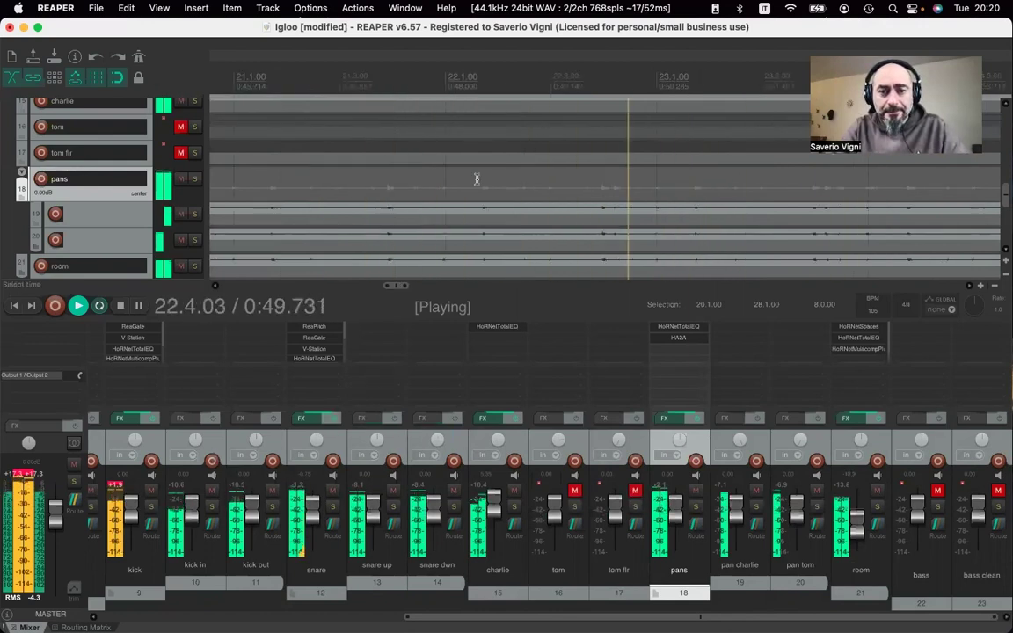
{"action": "scroll", "coordinate": [477, 179], "scroll_direction": "down", "scroll_amount": 4}
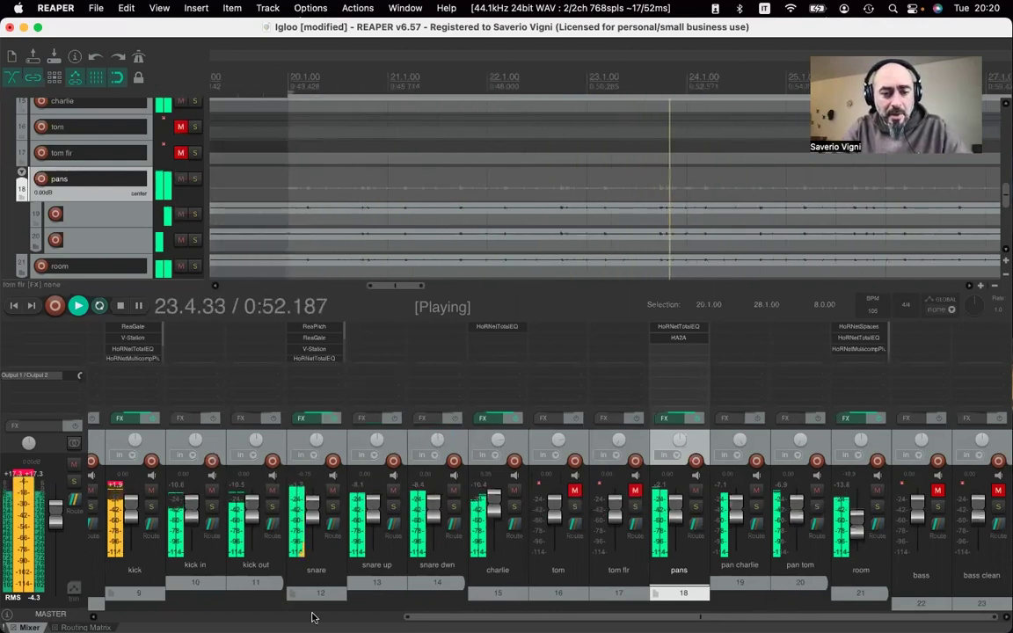
- Compare the mix with and without effects on kick, snare, charlie, pans and room, and view the kick's V-Station settings
{"action": "left_click", "coordinate": [132, 592]}
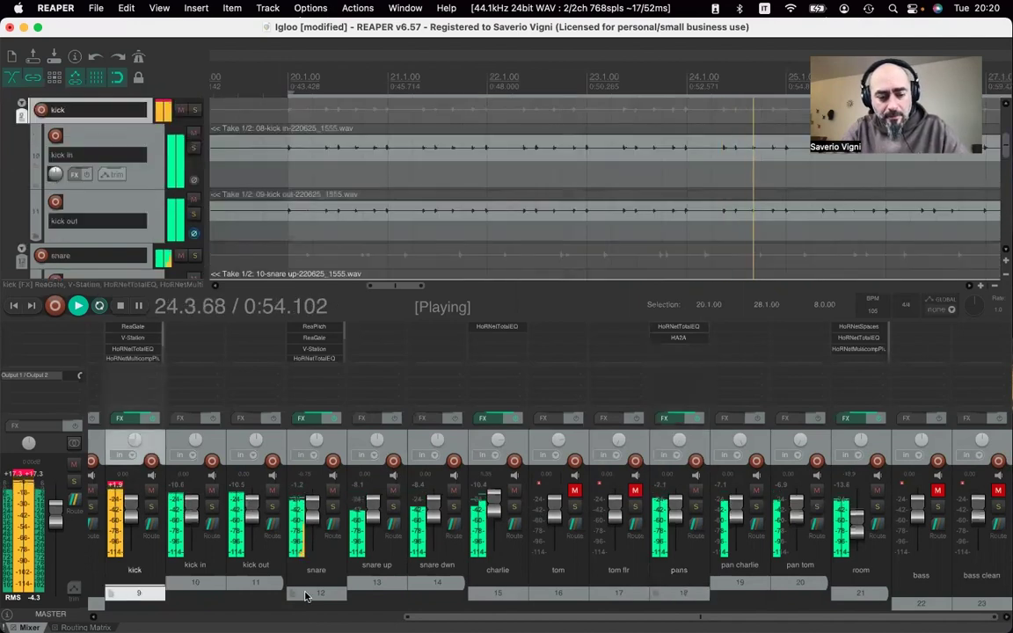
{"action": "left_click", "coordinate": [311, 594], "text": "super"}
{"action": "left_click", "coordinate": [503, 596], "text": "super"}
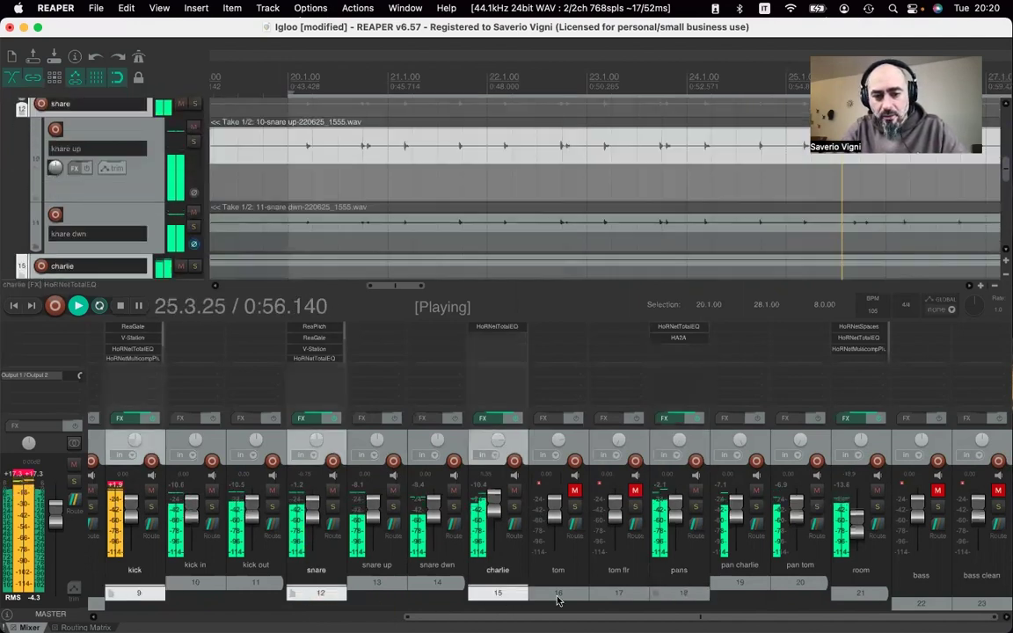
{"action": "left_click", "coordinate": [684, 596], "text": "super"}
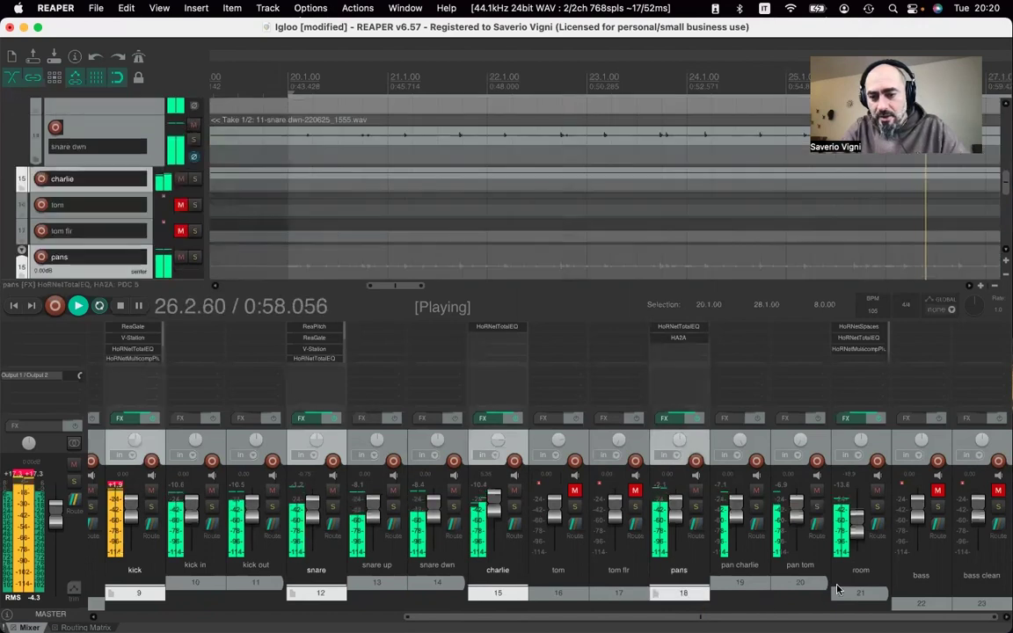
{"action": "left_click", "coordinate": [846, 597], "text": "super"}
{"action": "left_click", "coordinate": [693, 420]}
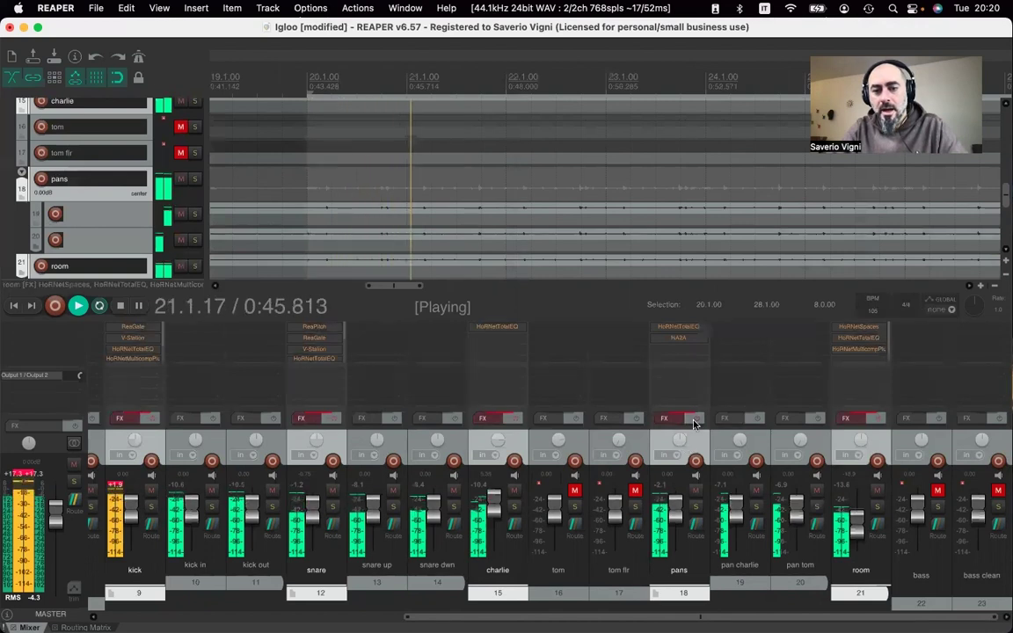
{"action": "left_click", "coordinate": [695, 420]}
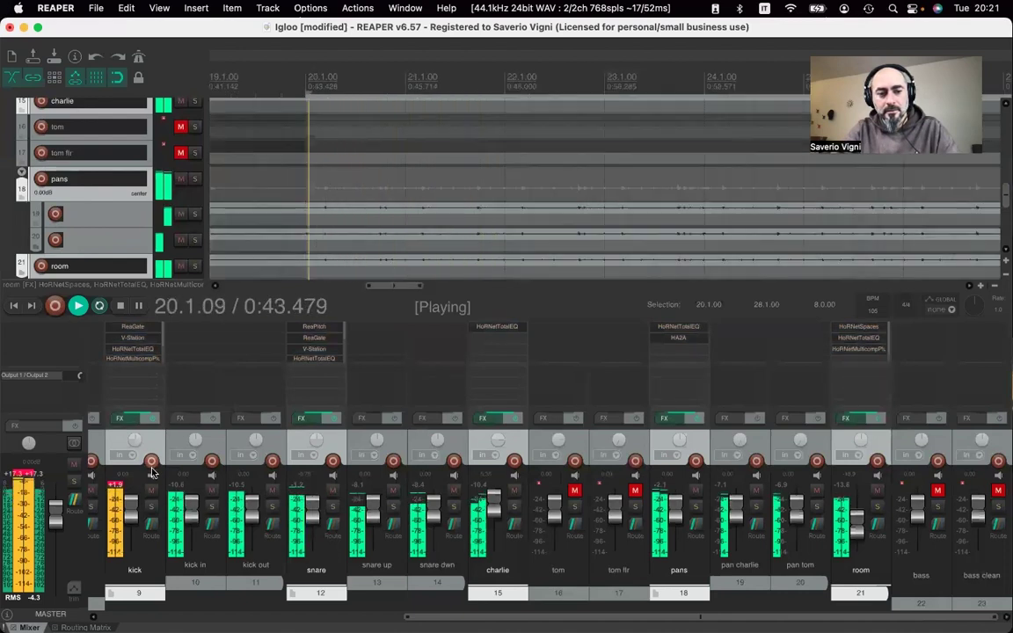
{"action": "left_click", "coordinate": [132, 342]}
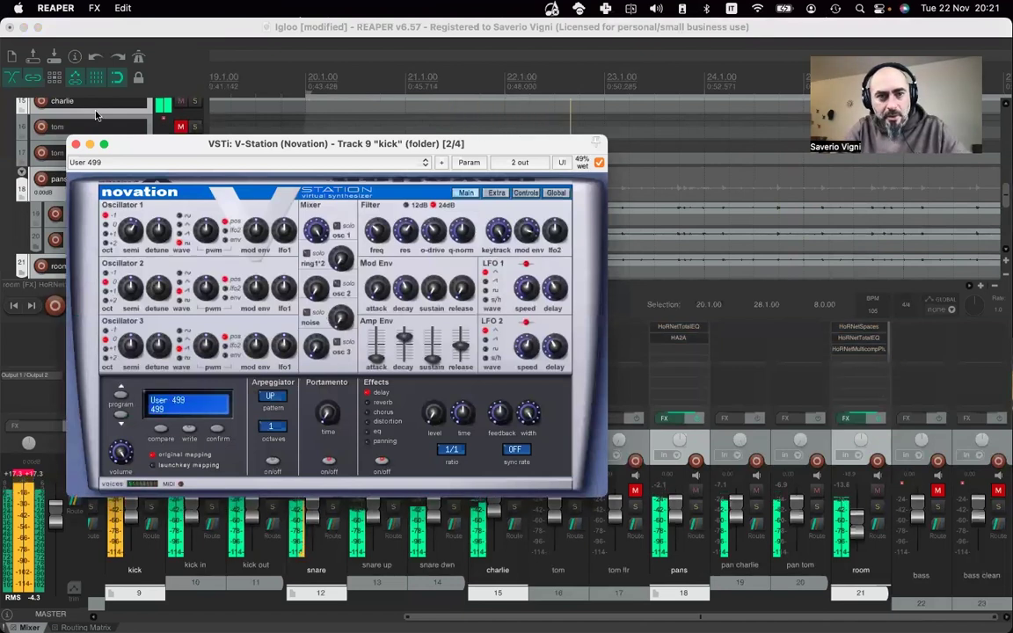
{"action": "left_click", "coordinate": [75, 143]}
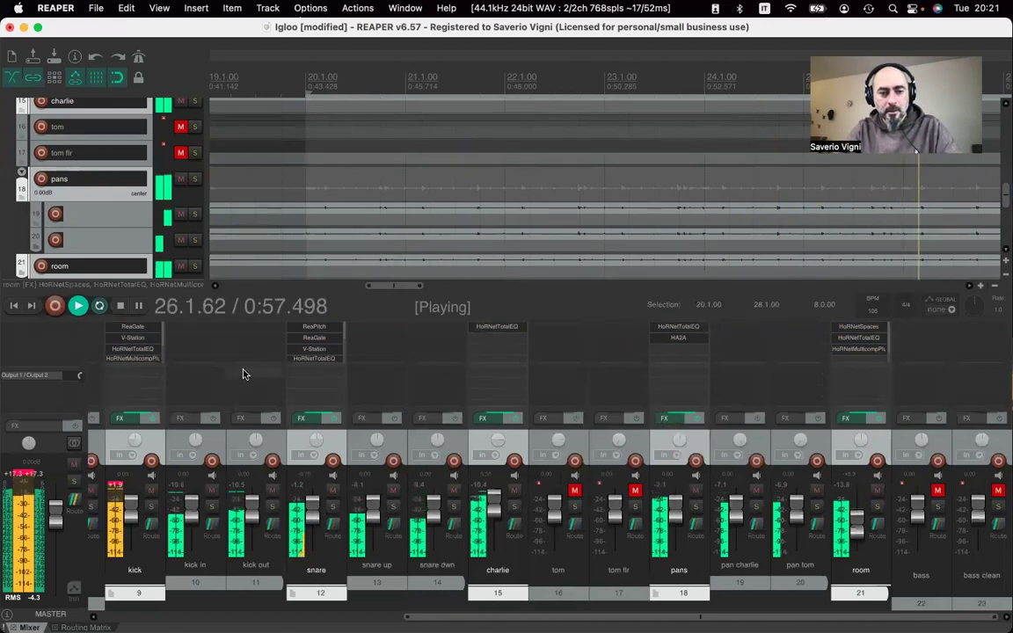
- Restart playback and lower the selected drum tracks' faders together, bringing the kick and pans to -2.94 dB
{"action": "key", "text": "space"}
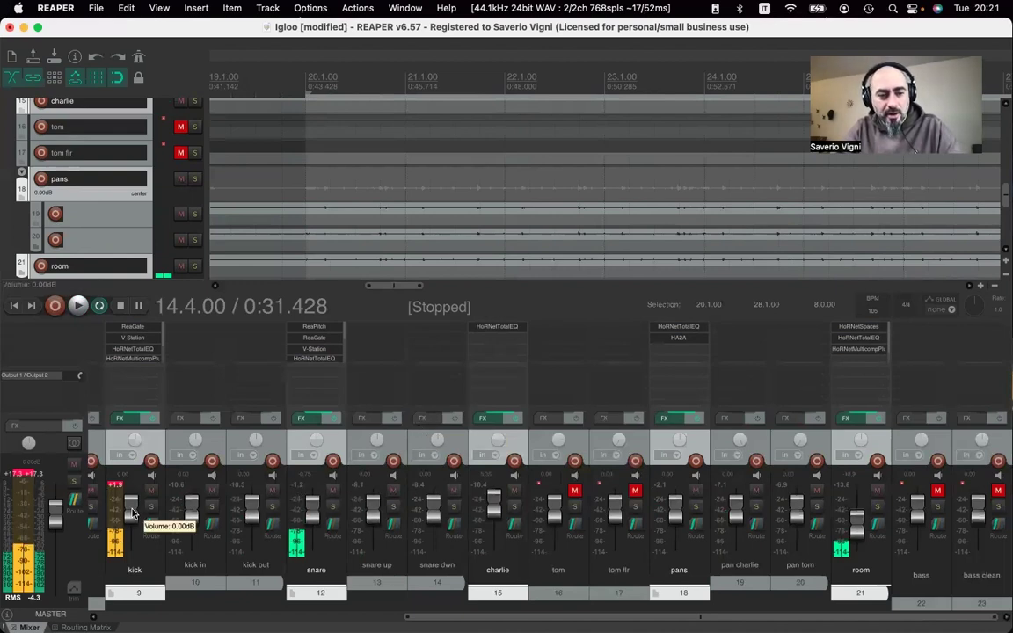
{"action": "key", "text": "space"}
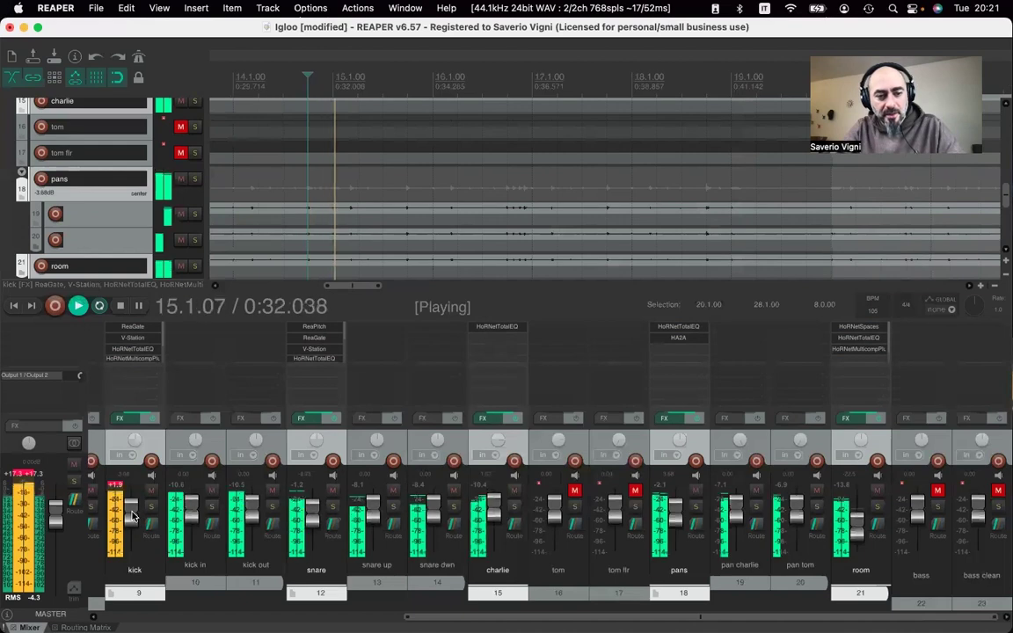
{"action": "scroll", "coordinate": [131, 516], "scroll_direction": "up", "scroll_amount": 3}
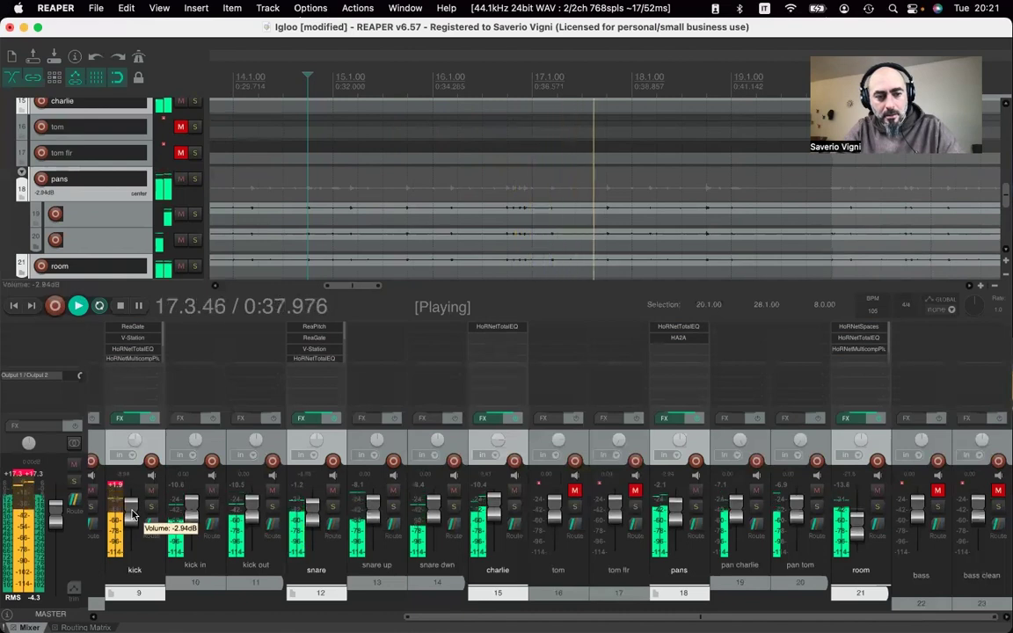
- Bypass the selected drum tracks' effects, reset the master peak indicator and toggle the kick's effects to compare levels
{"action": "left_click", "coordinate": [156, 418]}
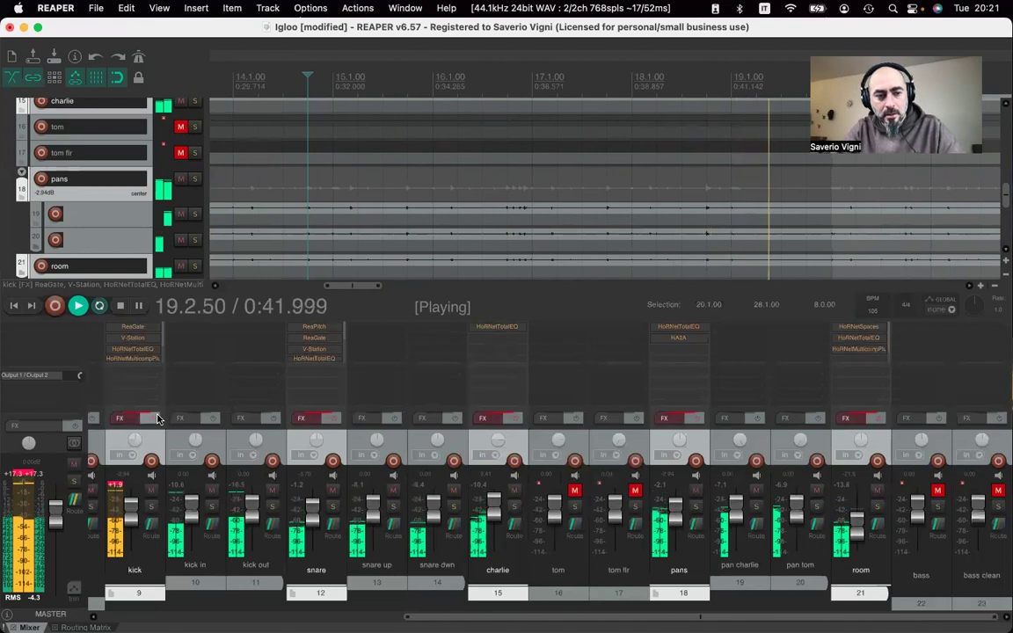
{"action": "left_click", "coordinate": [27, 481]}
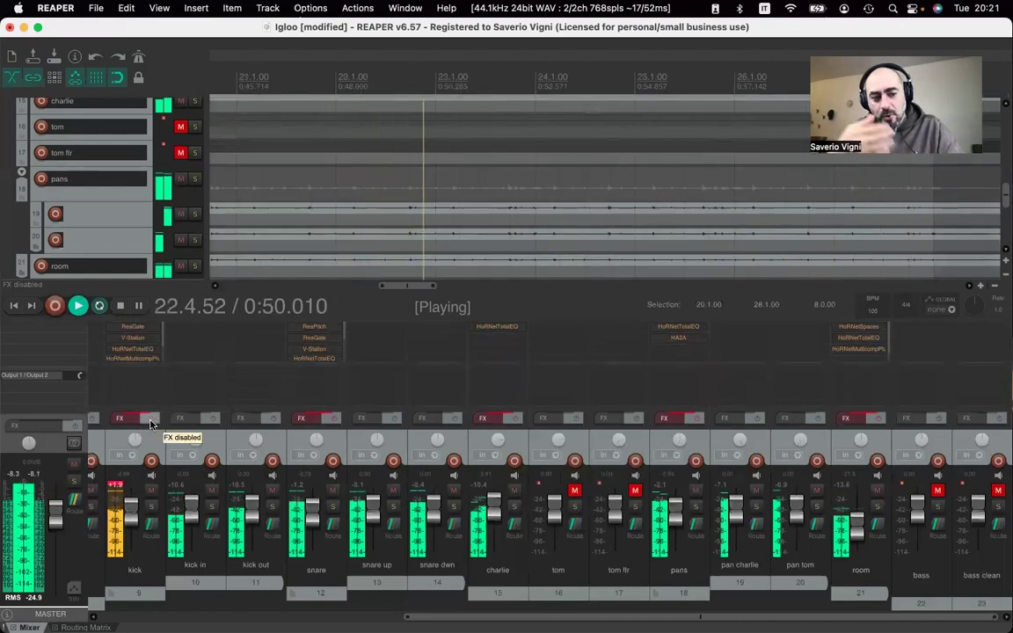
{"action": "left_click", "coordinate": [149, 424]}
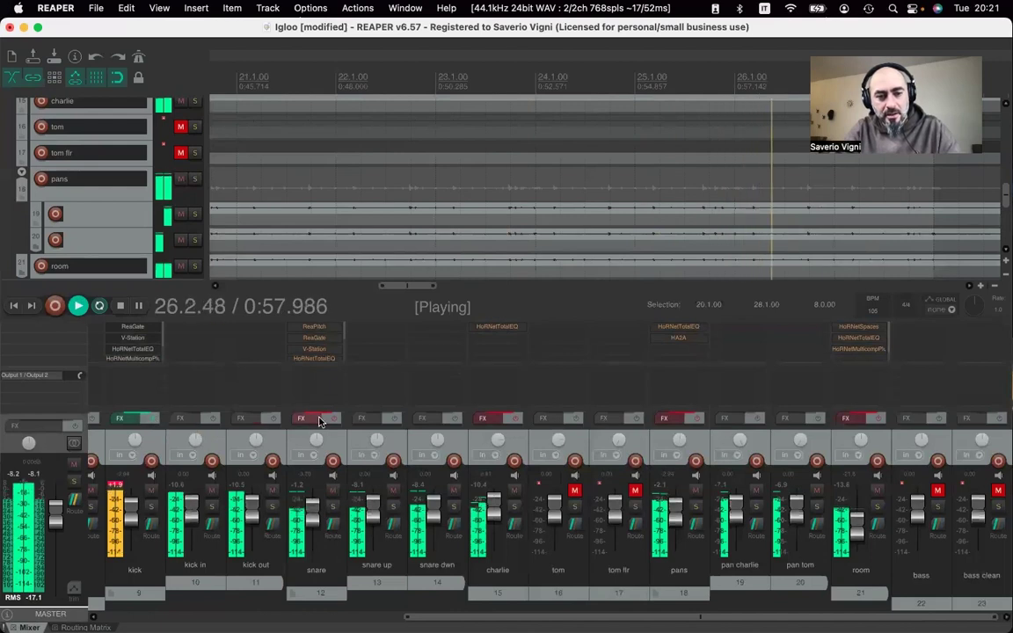
{"action": "left_click", "coordinate": [150, 418]}
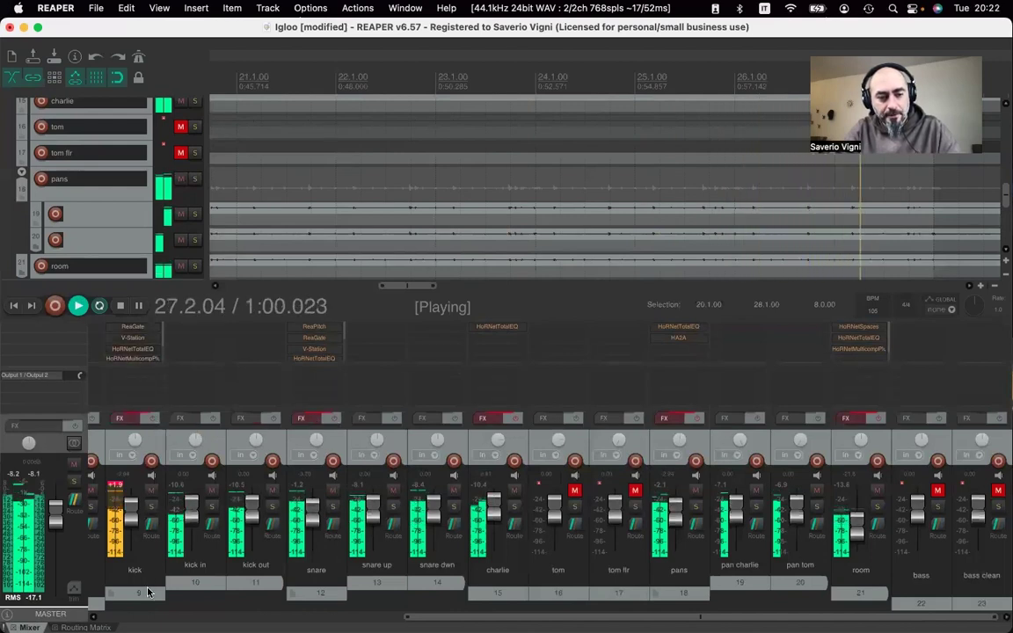
- Select kick, snare, charlie, pans and room, re-enable their effects and reset the master peak indicator
{"action": "left_click", "coordinate": [138, 593]}
{"action": "left_click", "coordinate": [334, 595], "text": "super"}
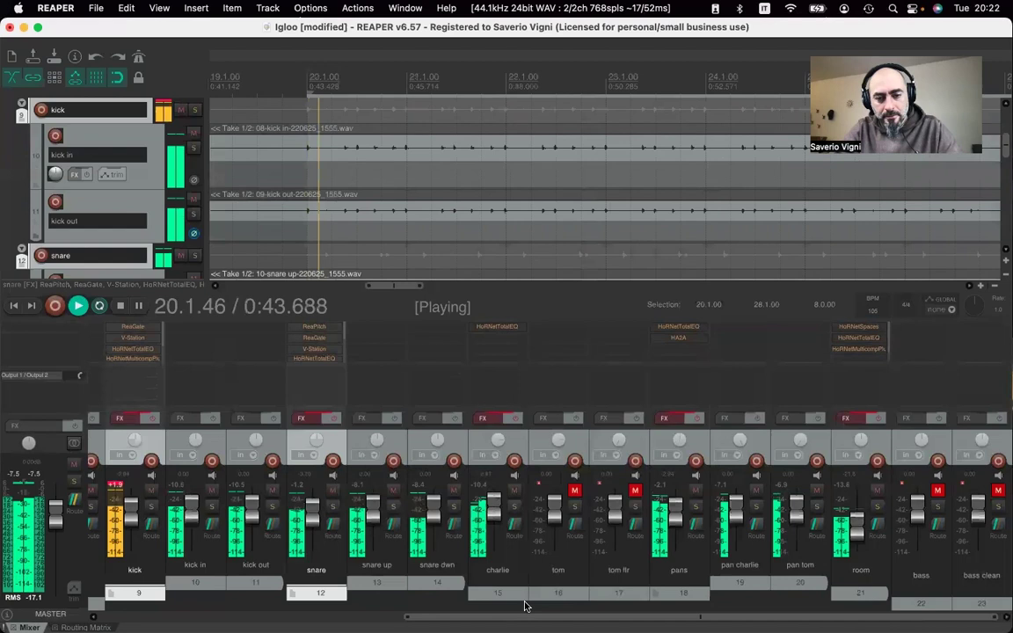
{"action": "left_click", "coordinate": [498, 593], "text": "super"}
{"action": "left_click", "coordinate": [682, 594], "text": "super"}
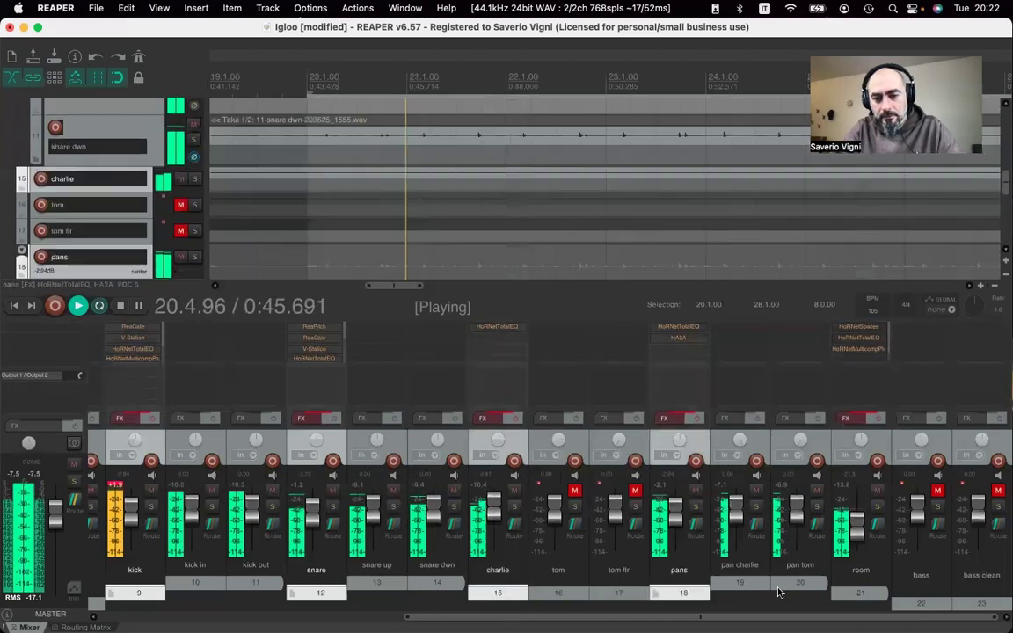
{"action": "left_click", "coordinate": [849, 595], "text": "super"}
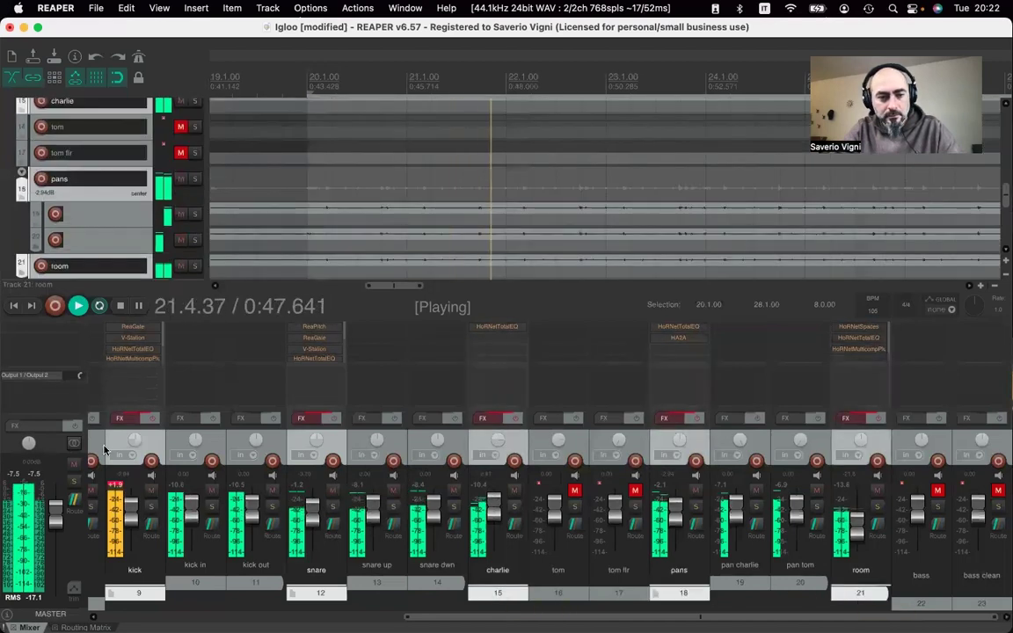
{"action": "left_click", "coordinate": [151, 419]}
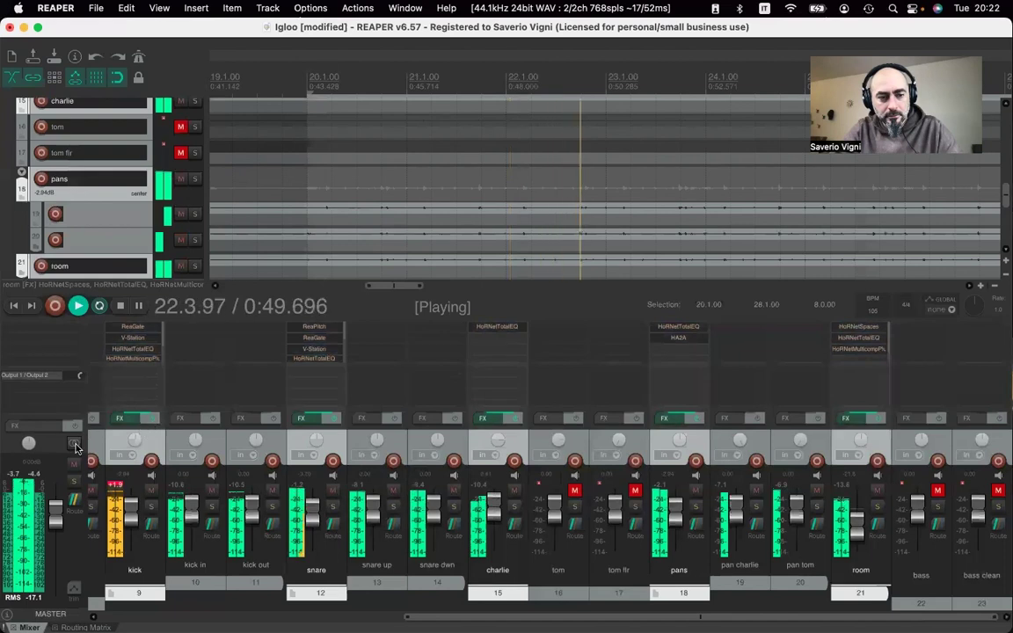
{"action": "left_click", "coordinate": [36, 480]}
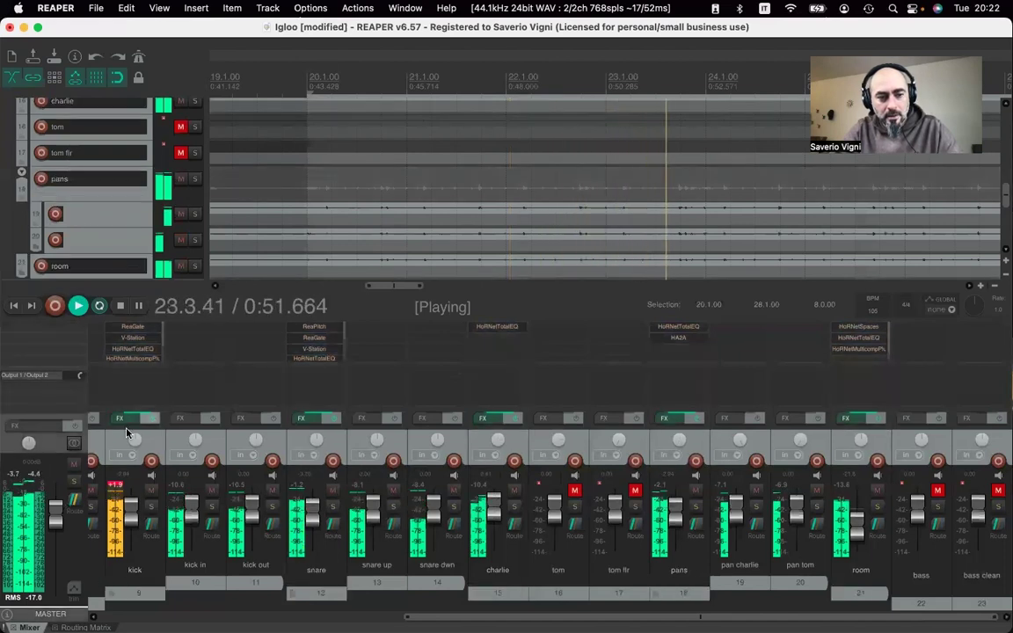
- Lower the master fader slightly and the kick fader to about -5.23 dB, resetting the kick's peak indicator
{"action": "left_click_drag", "start_coordinate": [57, 521], "coordinate": [55, 526]}
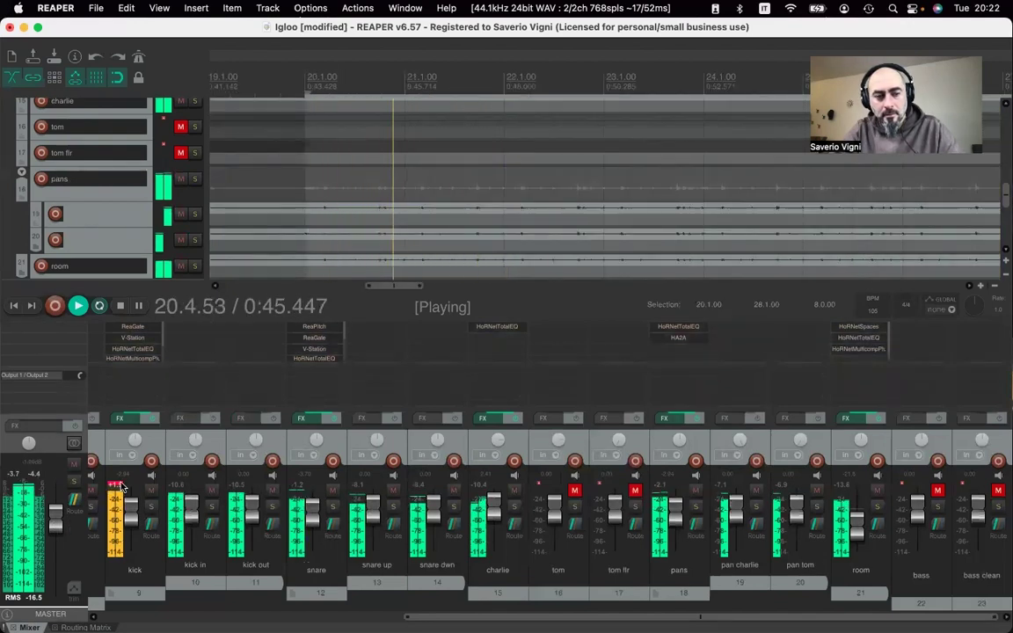
{"action": "left_click", "coordinate": [118, 486]}
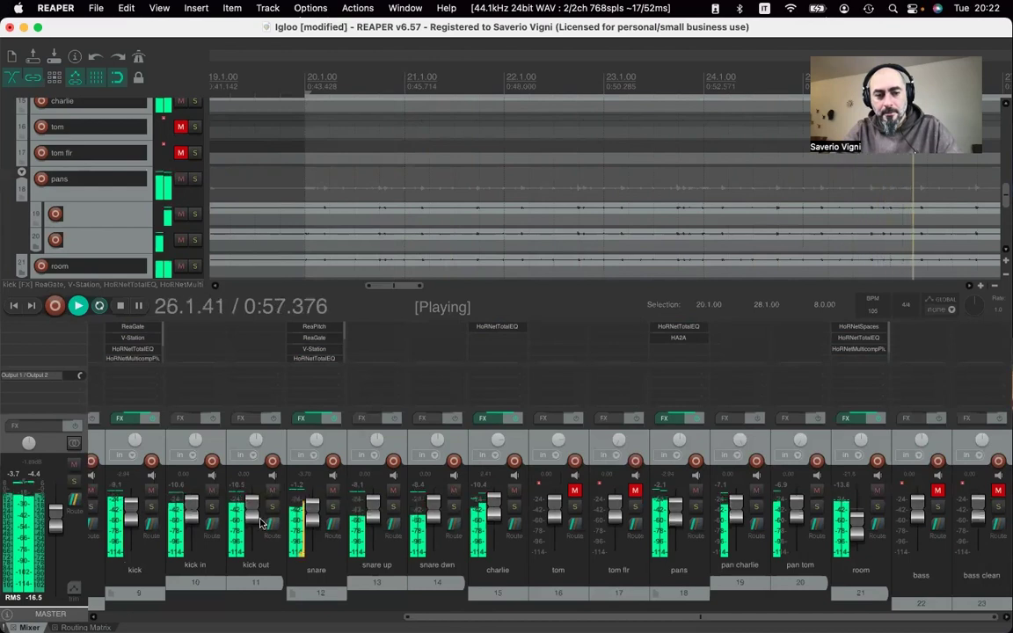
{"action": "key", "text": "space"}
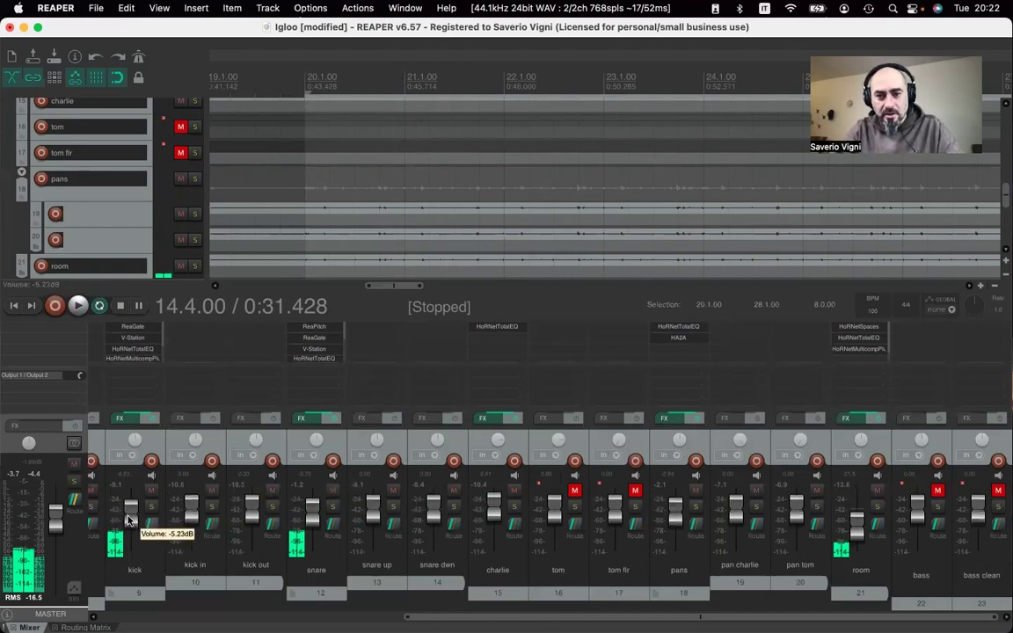
- Rebalance the kick fader during playback, lowering it to -6.04 dB, raising it to -2.99 dB and reducing it slightly again
{"action": "scroll", "coordinate": [127, 520], "scroll_direction": "down", "scroll_amount": 3}
{"action": "key", "text": "space"}
{"action": "scroll", "coordinate": [127, 519], "scroll_direction": "down", "scroll_amount": 2}
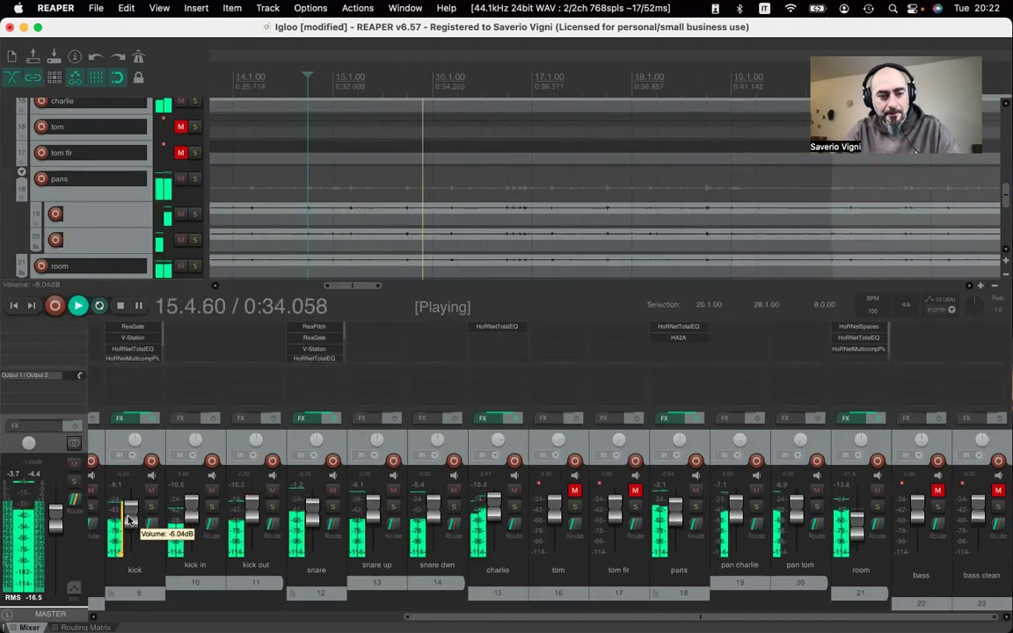
{"action": "scroll", "coordinate": [127, 520], "scroll_direction": "up", "scroll_amount": 8}
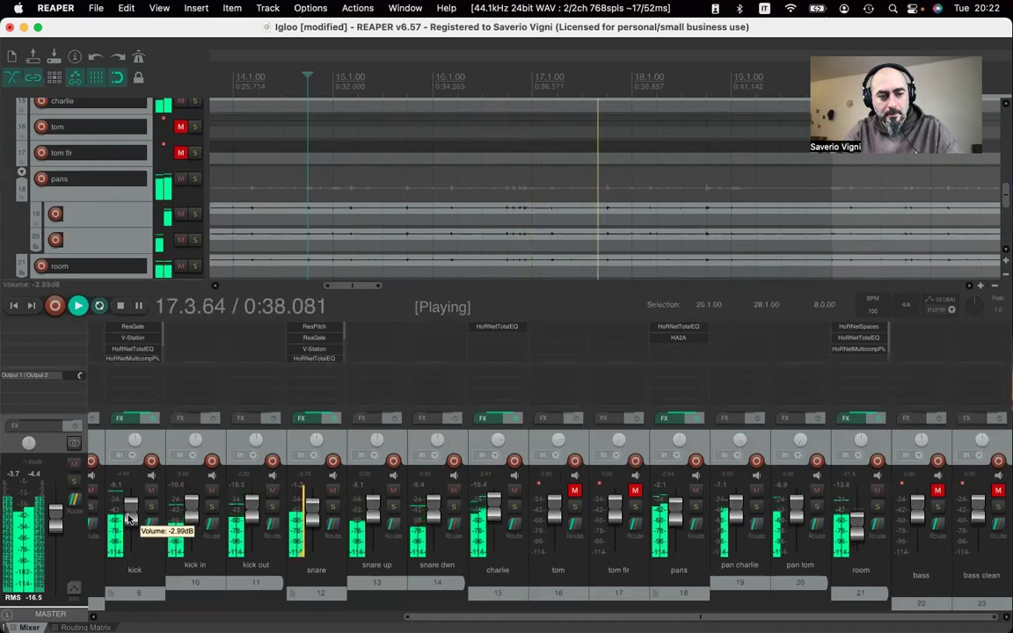
{"action": "scroll", "coordinate": [128, 520], "scroll_direction": "down", "scroll_amount": 3}
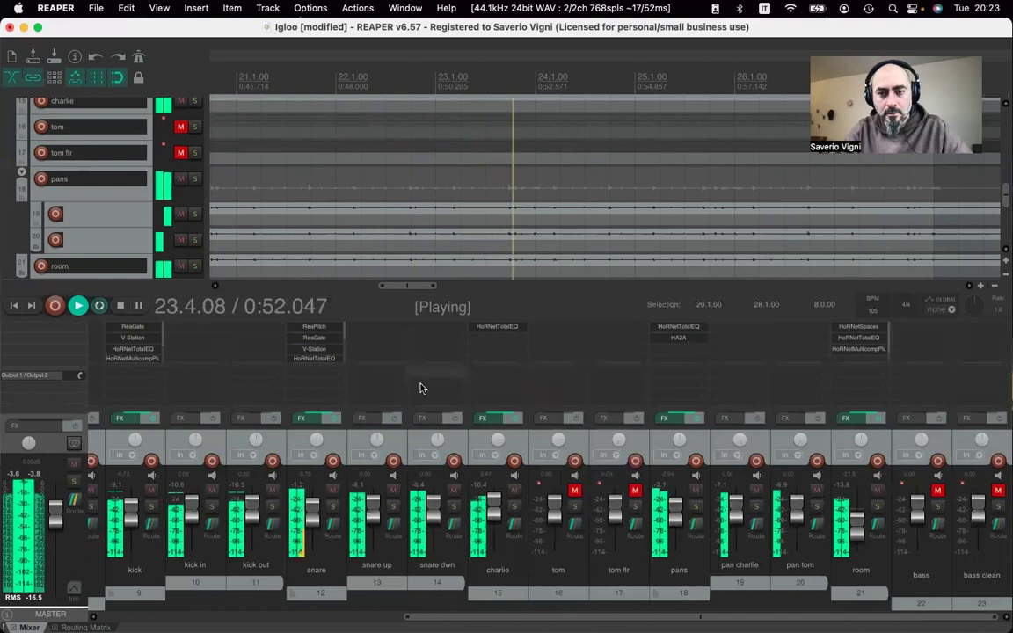
- Compare the kick, snare, charlie, pans and room tracks with effects bypassed and re-enabled, and set the room fader to -18.4 dB
{"action": "left_click", "coordinate": [142, 595]}
{"action": "left_click", "coordinate": [335, 593], "text": "super"}
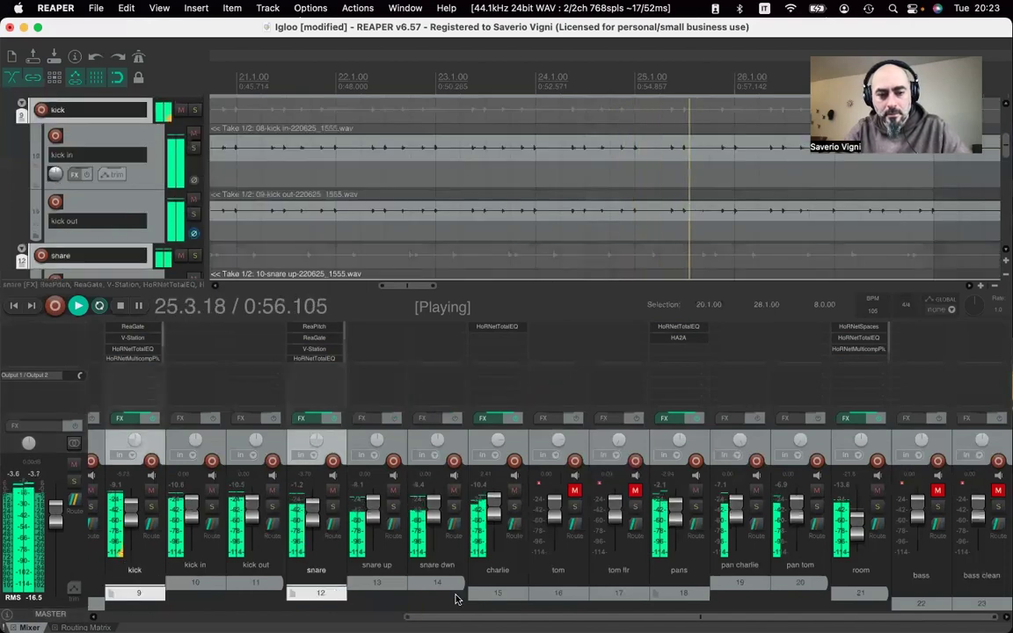
{"action": "left_click", "coordinate": [497, 594]}
{"action": "left_click", "coordinate": [662, 595], "text": "super"}
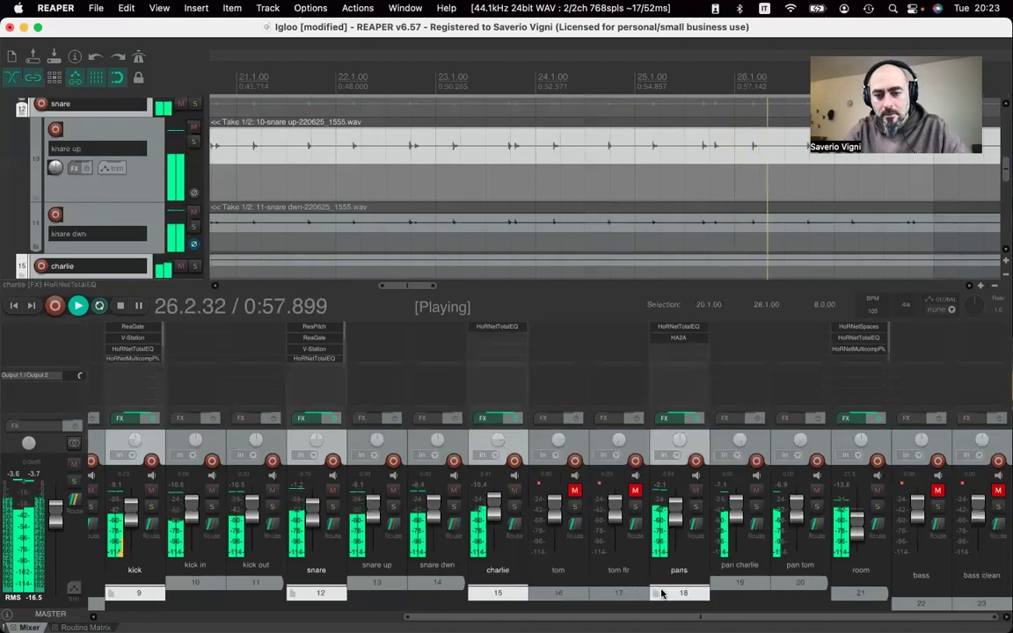
{"action": "left_click", "coordinate": [855, 594], "text": "super"}
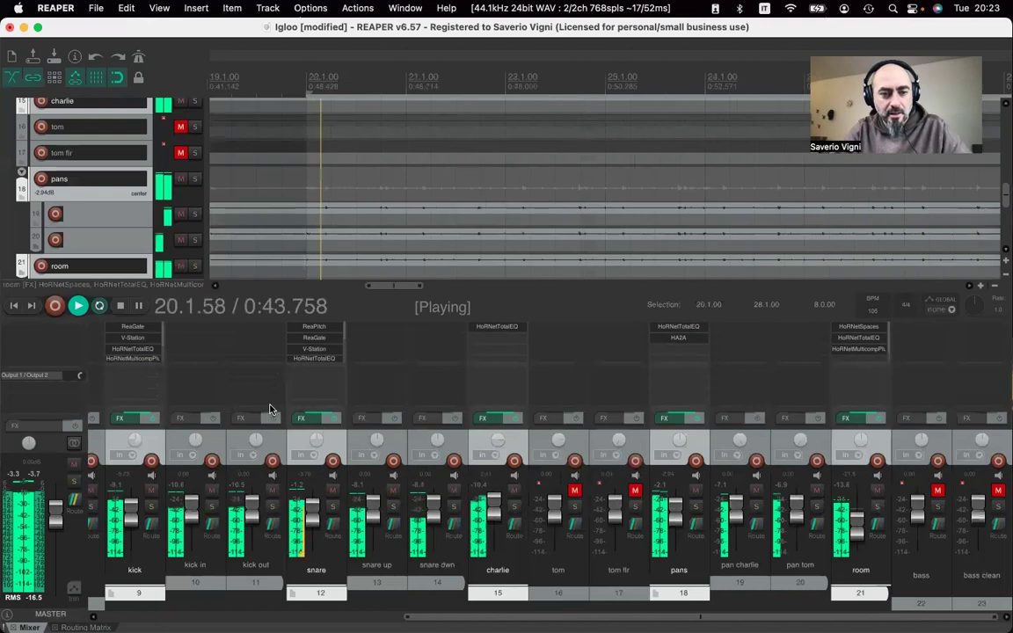
{"action": "left_click", "coordinate": [328, 425]}
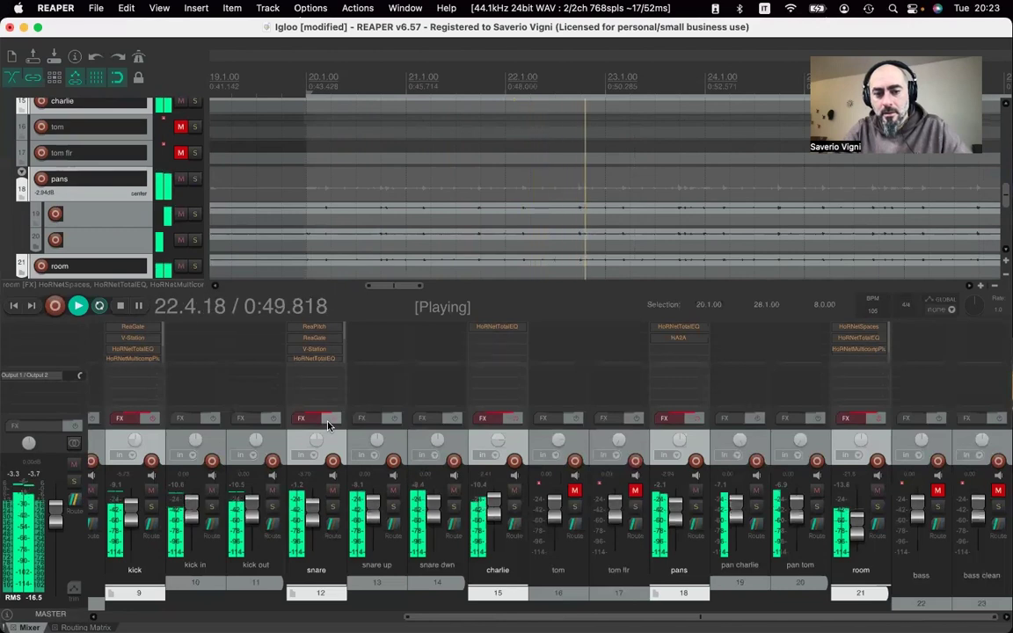
{"action": "left_click", "coordinate": [328, 425]}
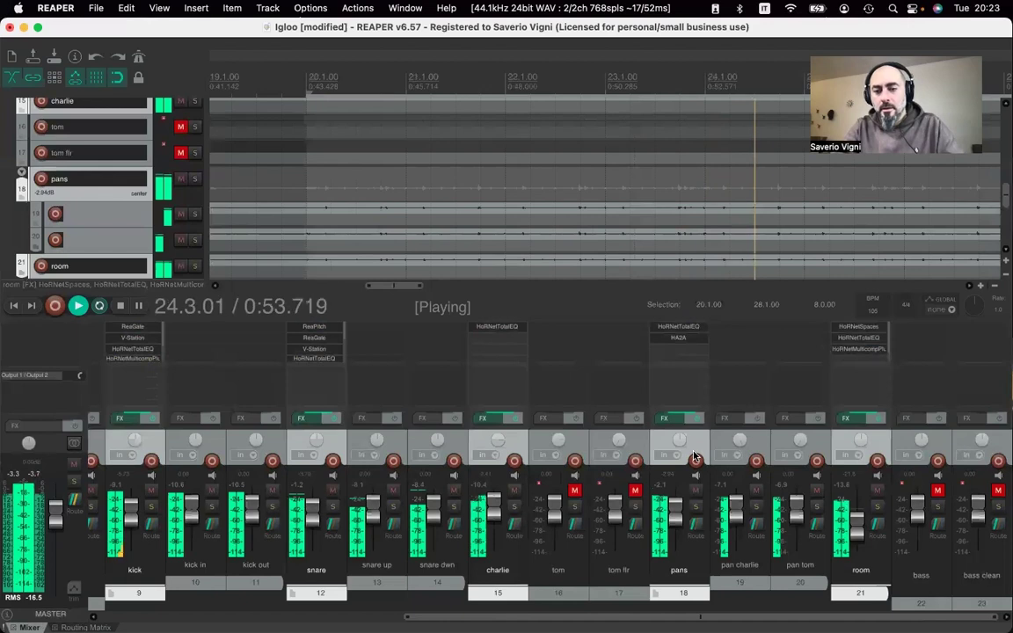
{"action": "left_click_drag", "start_coordinate": [862, 530], "coordinate": [855, 524]}
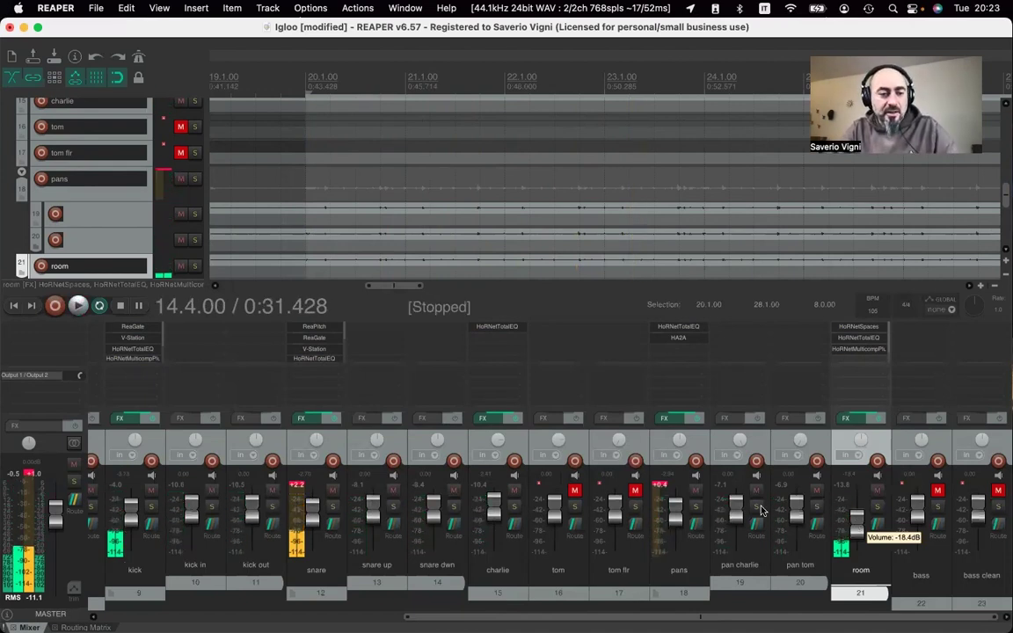
- Set the threshold of the kick track's ReaGate to -7.4 dB and close the plugin
{"action": "left_click", "coordinate": [125, 328]}
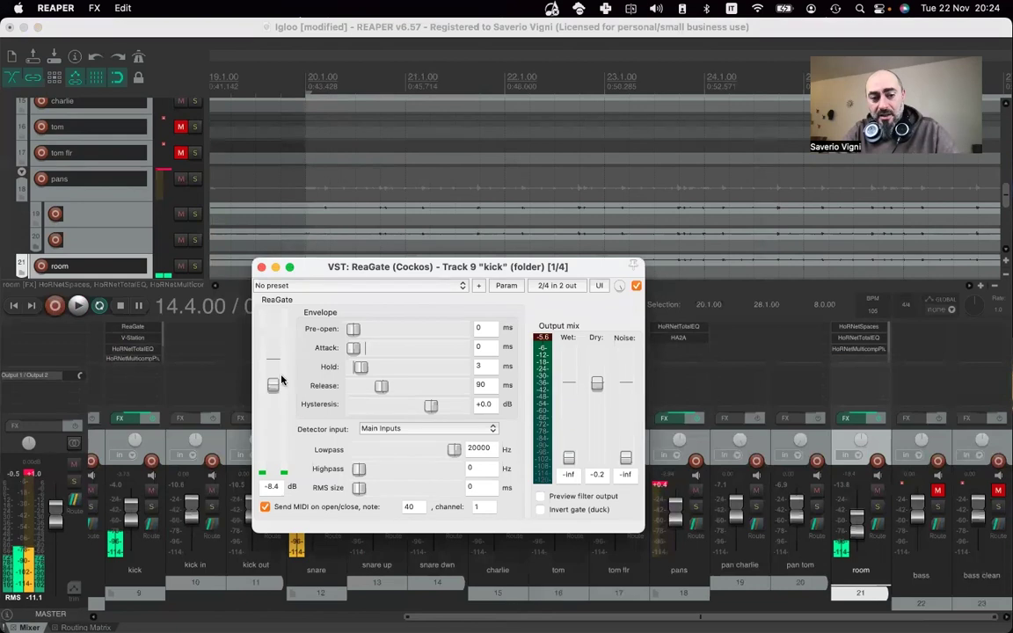
{"action": "left_click_drag", "start_coordinate": [274, 384], "coordinate": [275, 383]}
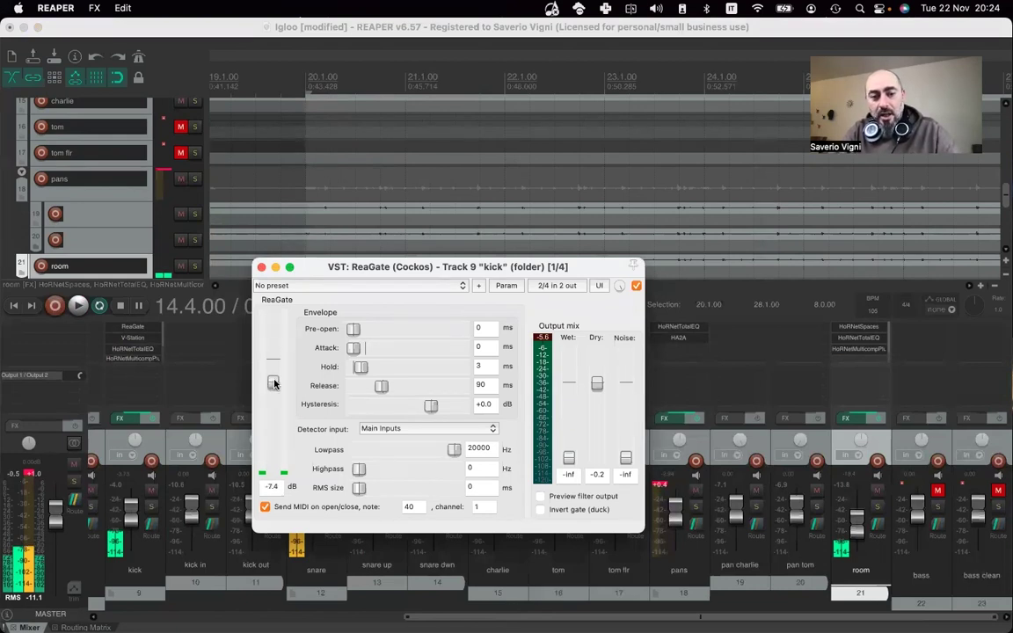
{"action": "left_click", "coordinate": [261, 267]}
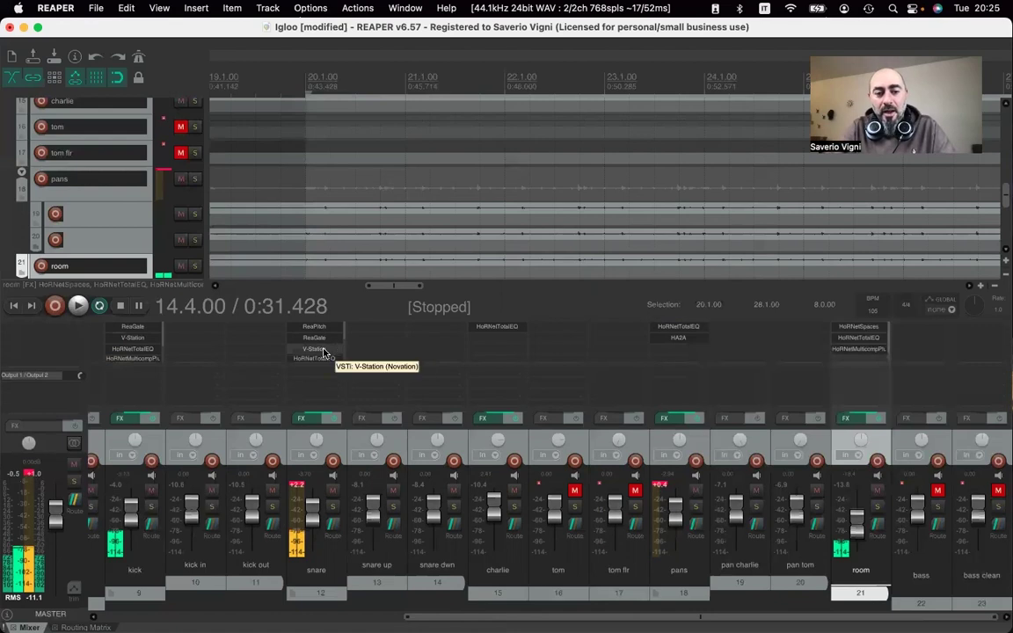
- Solo the kick track and add HarmonicsPro after HoRNetMulticomp in its effects chain
{"action": "scroll", "coordinate": [320, 347], "scroll_direction": "down", "scroll_amount": 3}
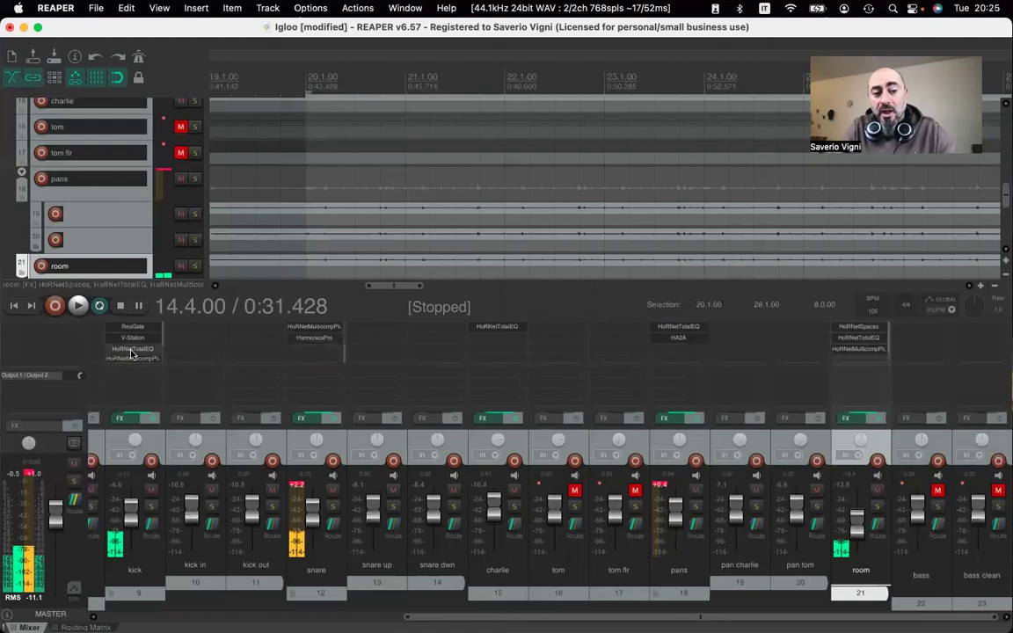
{"action": "scroll", "coordinate": [132, 354], "scroll_direction": "down", "scroll_amount": 1}
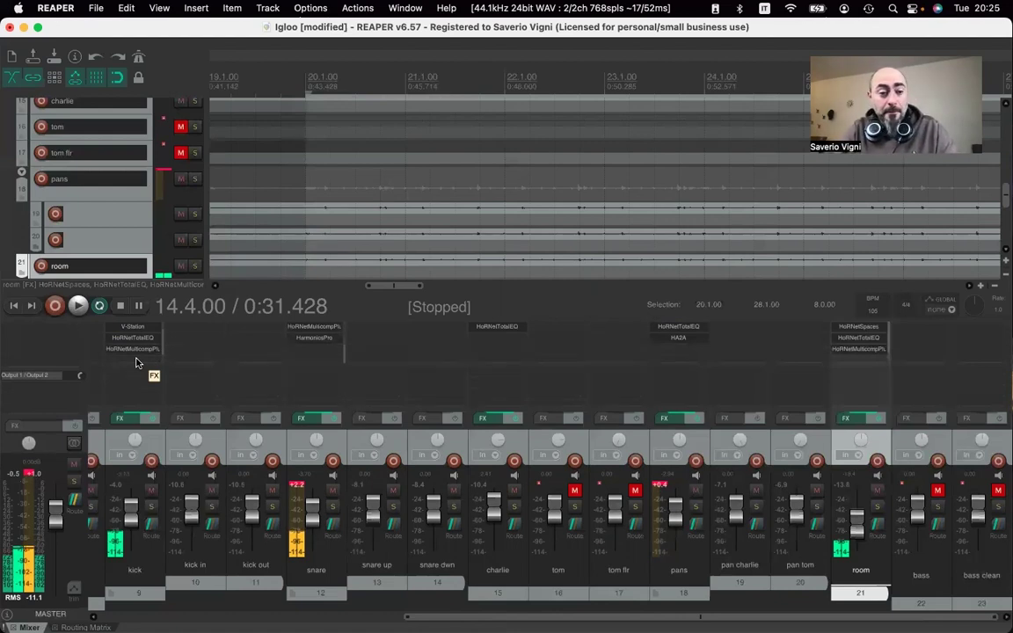
{"action": "left_click", "coordinate": [136, 362]}
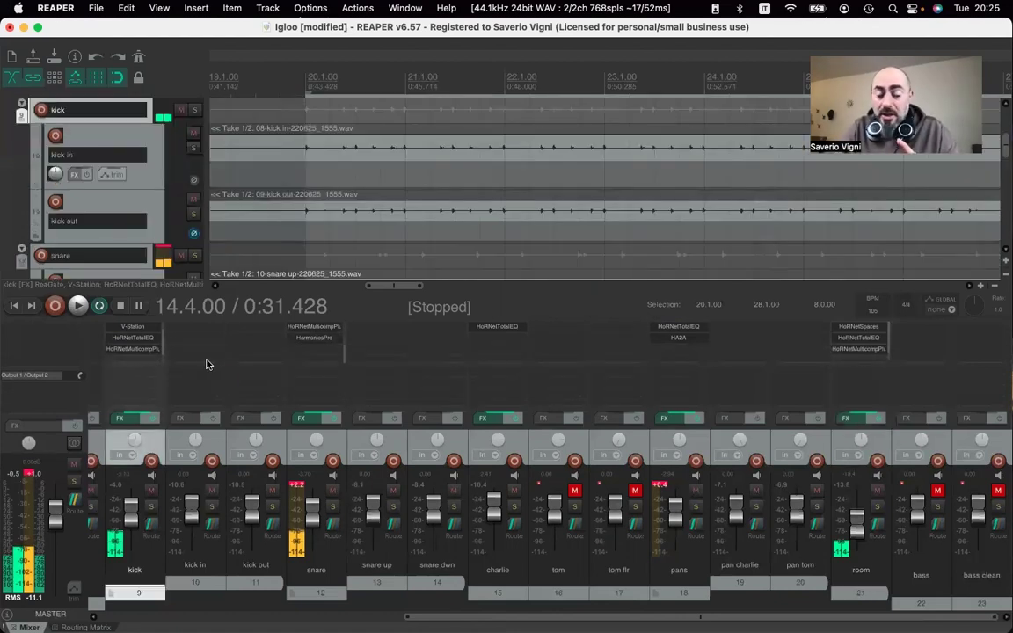
{"action": "scroll", "coordinate": [127, 358], "scroll_direction": "up", "scroll_amount": 1}
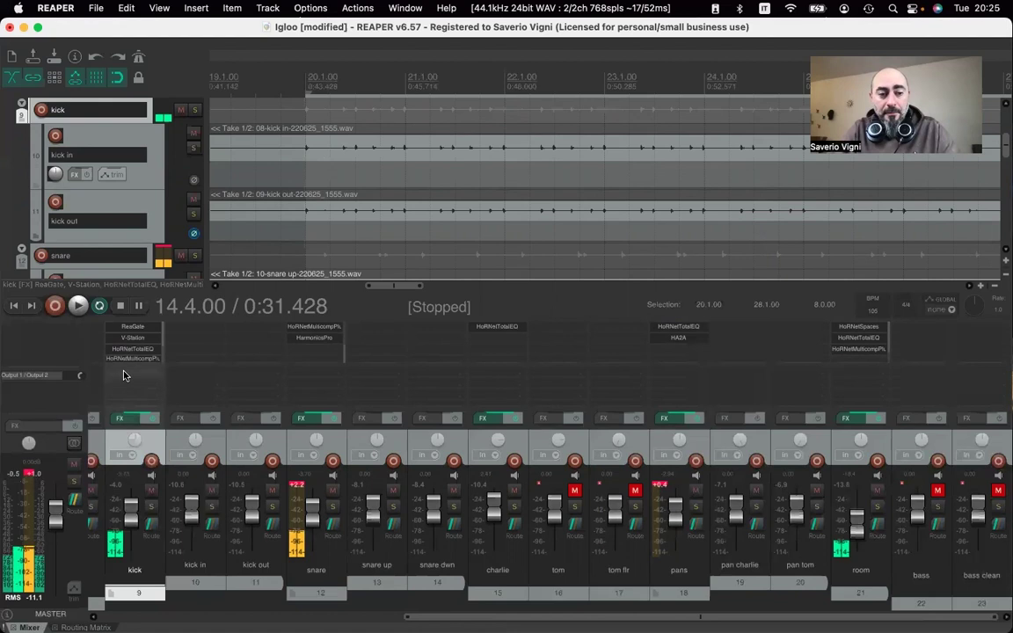
{"action": "scroll", "coordinate": [119, 338], "scroll_direction": "down", "scroll_amount": 2}
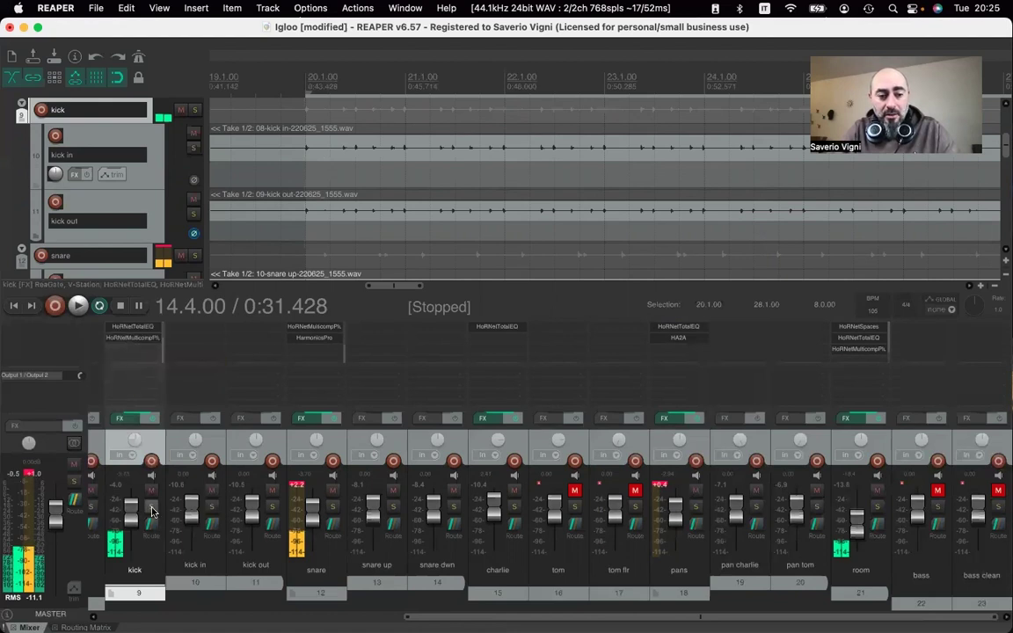
{"action": "left_click", "coordinate": [151, 508]}
{"action": "double_click", "coordinate": [123, 344]}
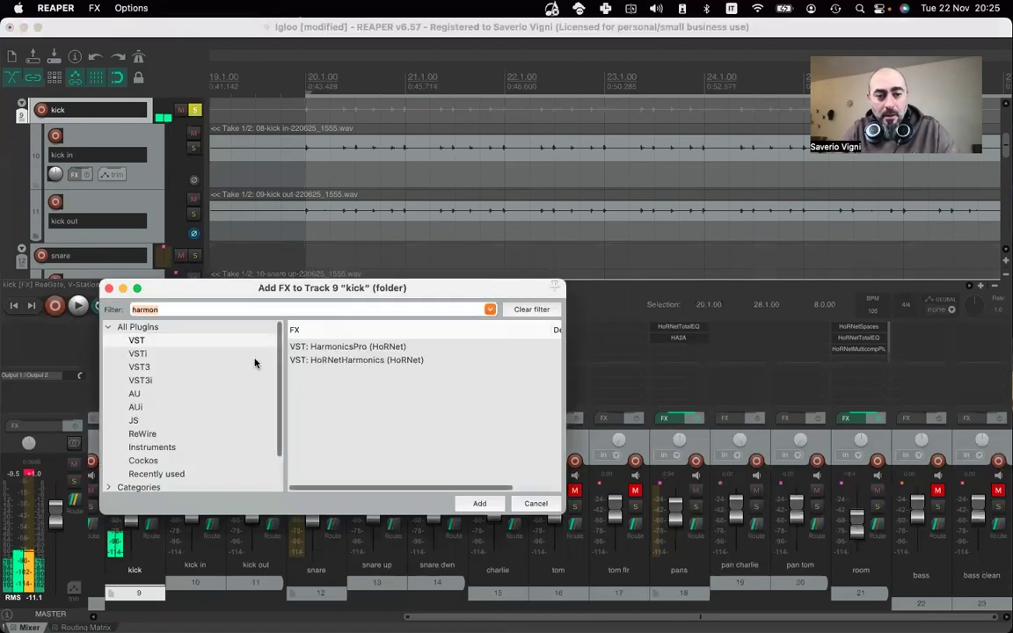
{"action": "double_click", "coordinate": [369, 346]}
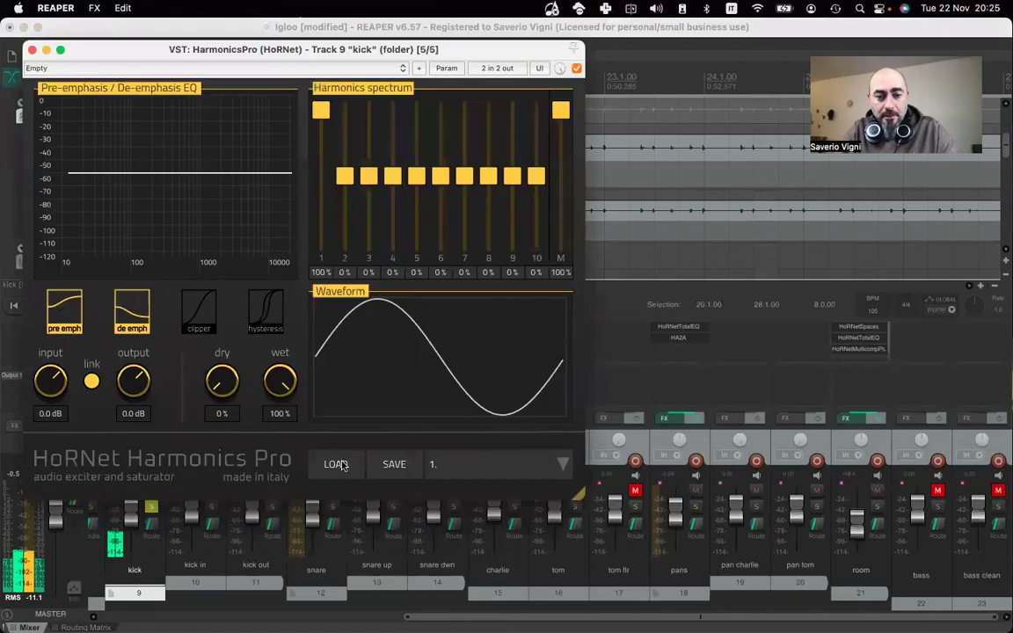
- Load the Tape preset in the kick's HarmonicsPro and, during playback, set the linked gains to 13.4 dB input and -13.4 dB output
{"action": "left_click", "coordinate": [342, 465]}
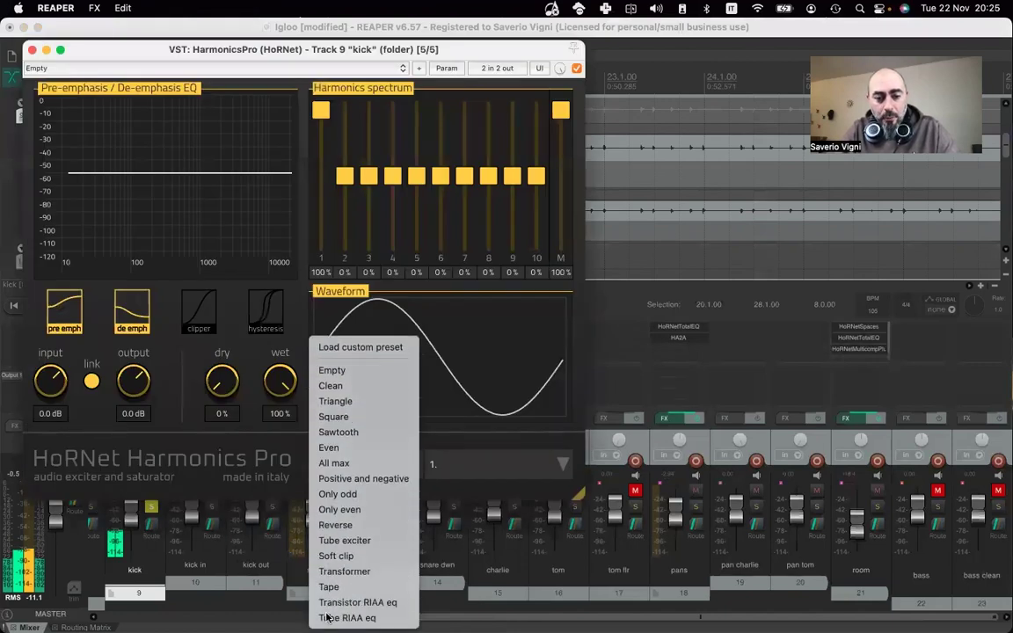
{"action": "left_click", "coordinate": [327, 586]}
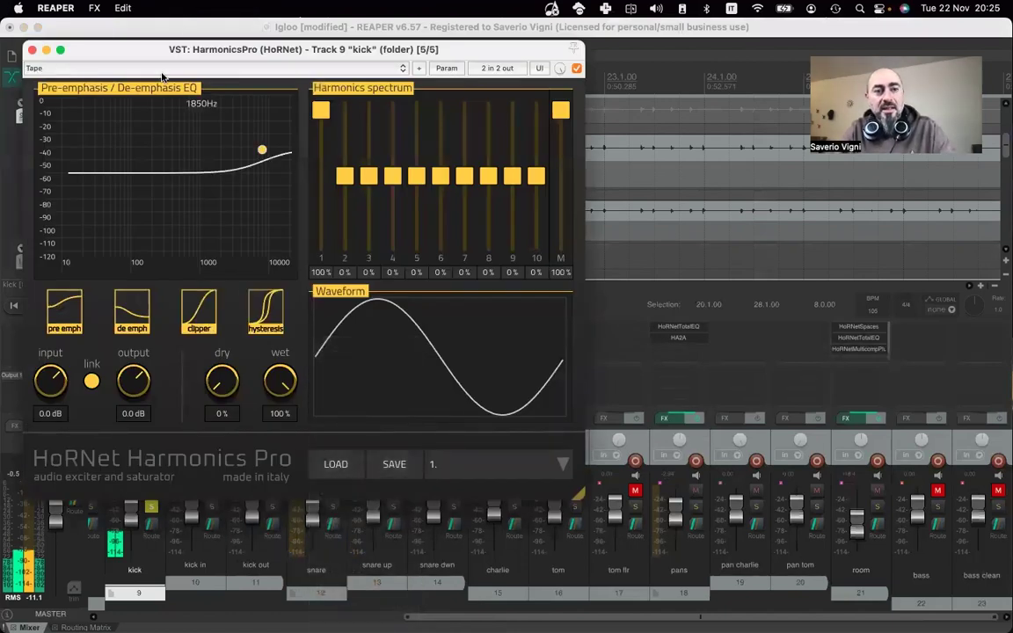
{"action": "left_click_drag", "start_coordinate": [88, 53], "coordinate": [237, 123]}
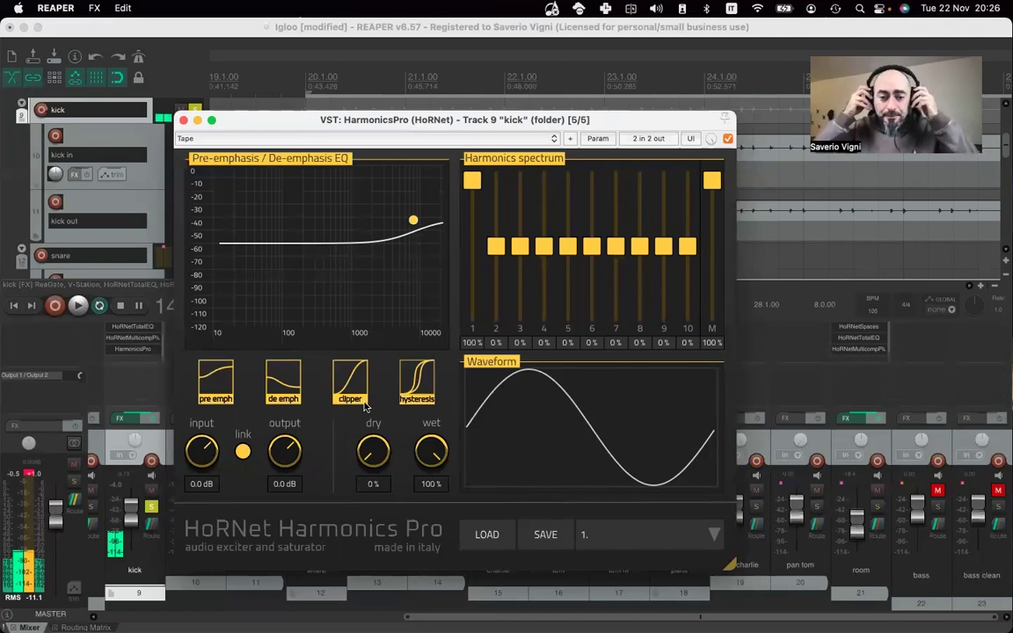
{"action": "key", "text": "space"}
{"action": "left_click_drag", "start_coordinate": [284, 450], "coordinate": [284, 492]}
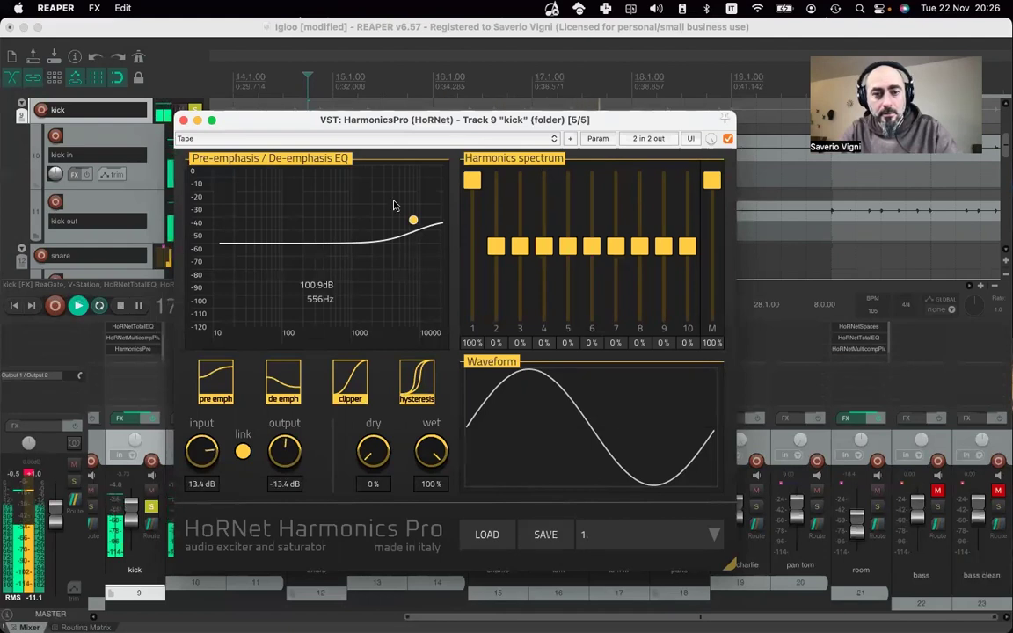
- Shape HarmonicsPro's pre-emphasis high shelf to 9.1 dB at 4183 Hz and set the input to 6.3 dB with the linked output at -6.3 dB
{"action": "mouse_move", "coordinate": [403, 215]}
{"action": "mouse_move", "coordinate": [404, 216]}
{"action": "left_mouse_down"}
{"action": "mouse_move", "coordinate": [366, 204]}
{"action": "mouse_move", "coordinate": [399, 206]}
{"action": "left_mouse_up"}
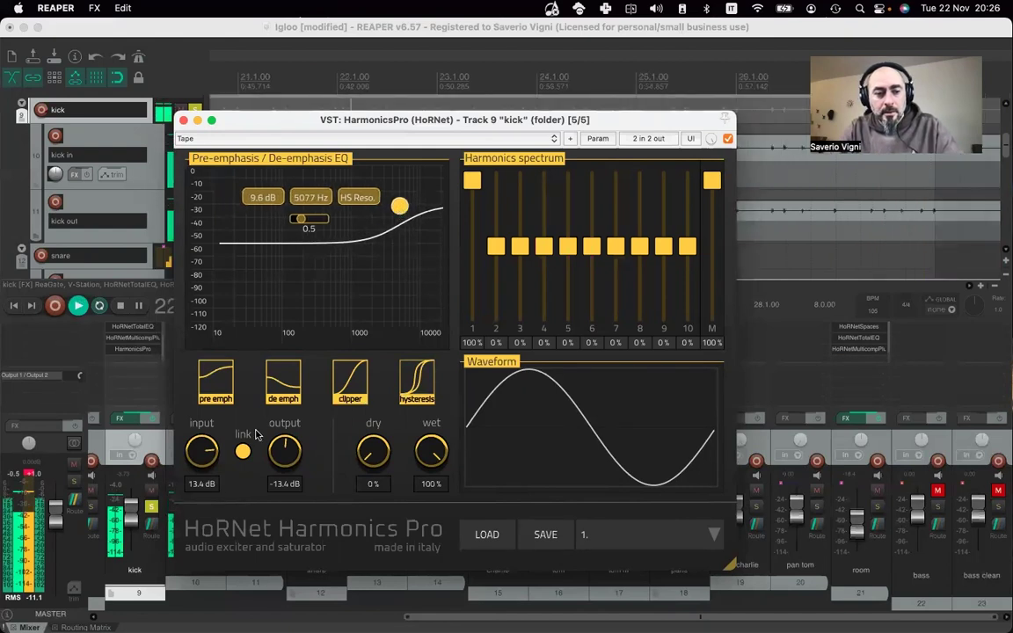
{"action": "left_click_drag", "start_coordinate": [201, 451], "coordinate": [202, 474]}
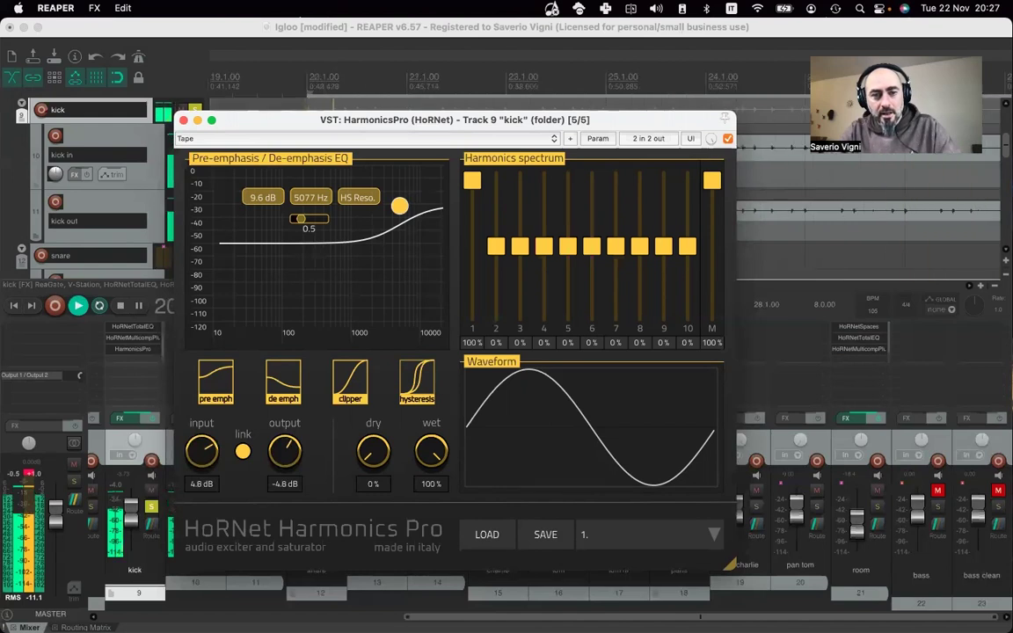
{"action": "left_click_drag", "start_coordinate": [201, 451], "coordinate": [202, 449]}
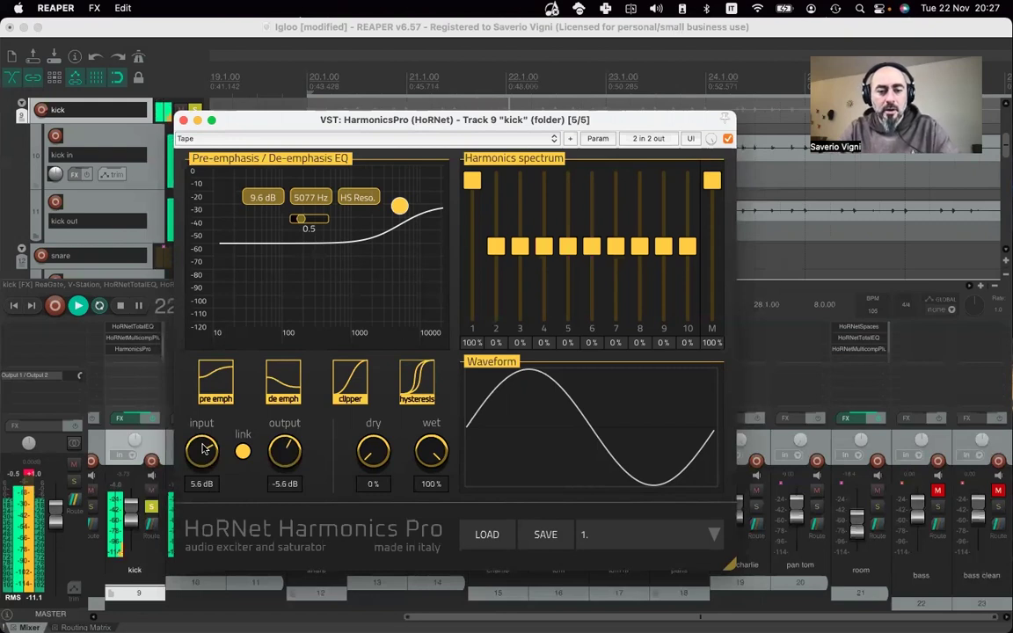
{"action": "left_click_drag", "start_coordinate": [201, 450], "coordinate": [202, 442]}
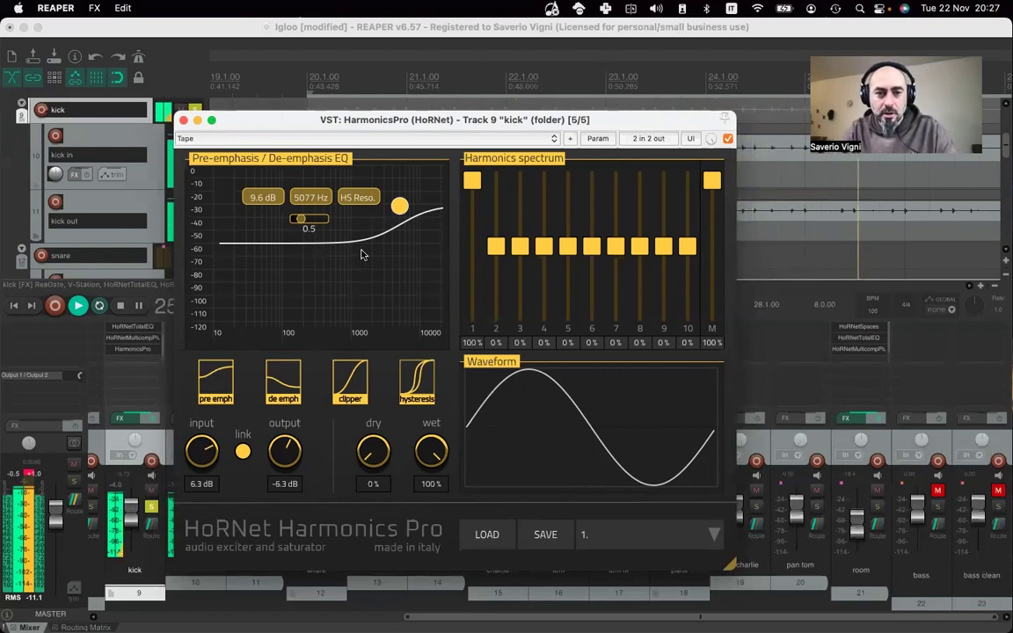
{"action": "left_click_drag", "start_coordinate": [399, 206], "coordinate": [393, 208]}
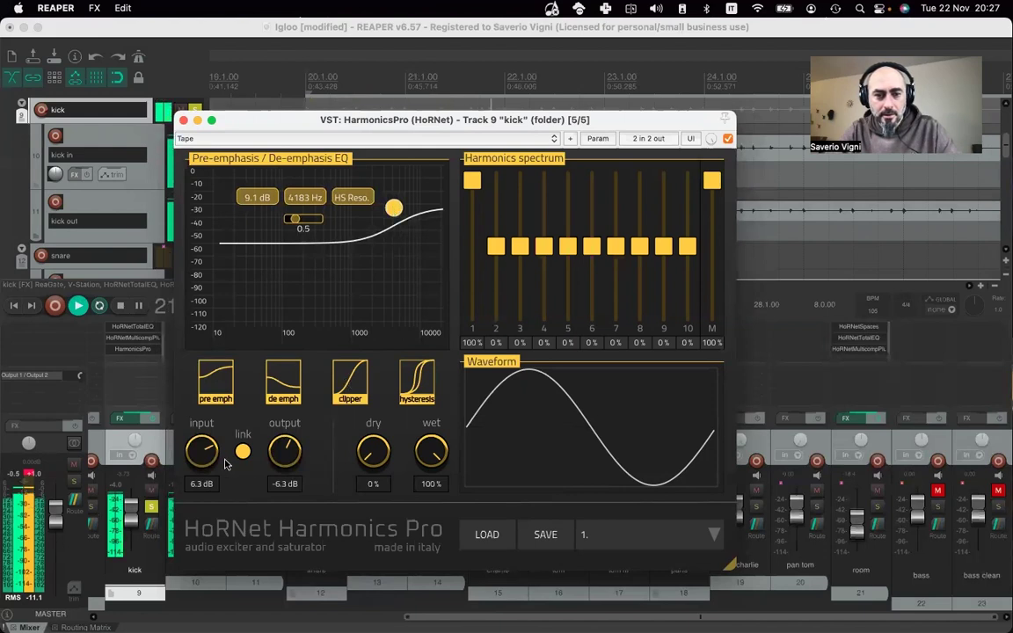
- Compare the soloed kick with HarmonicsPro bypassed and enabled twice during playback
{"action": "left_click", "coordinate": [727, 139]}
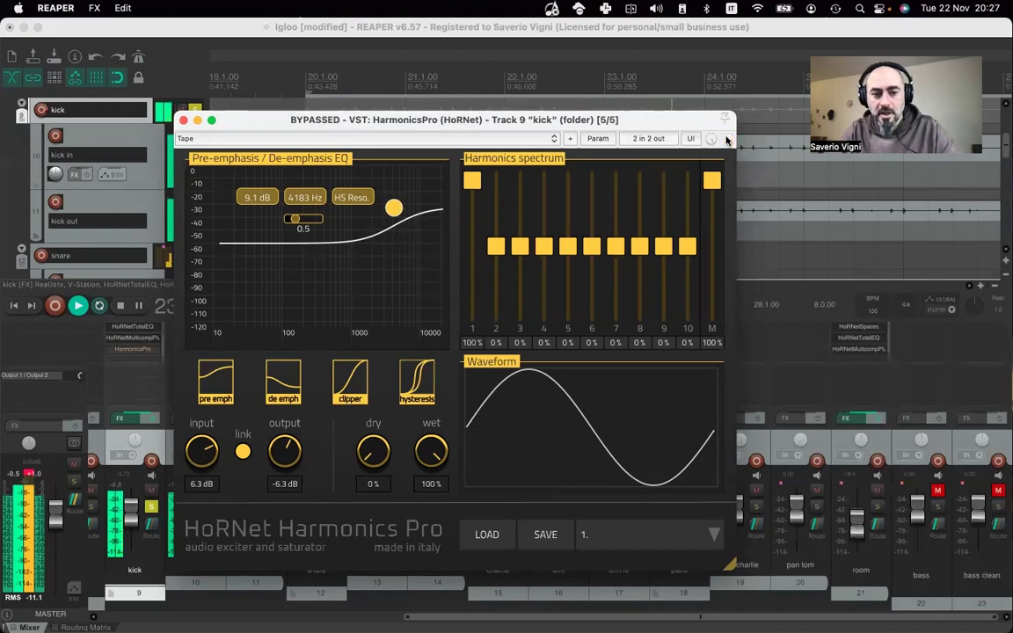
{"action": "left_click", "coordinate": [727, 139]}
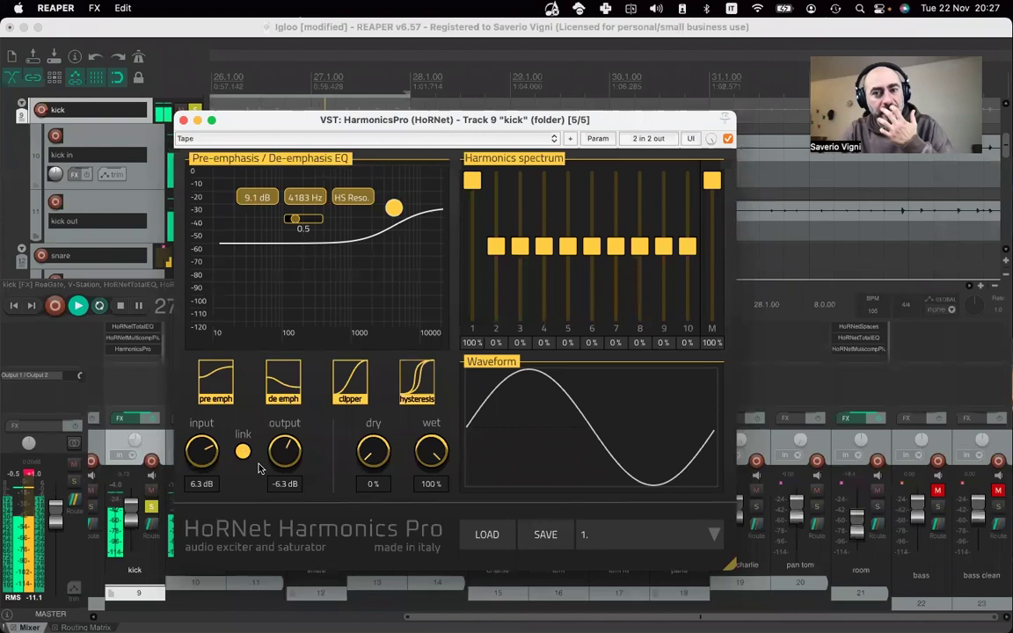
{"action": "left_click", "coordinate": [726, 137]}
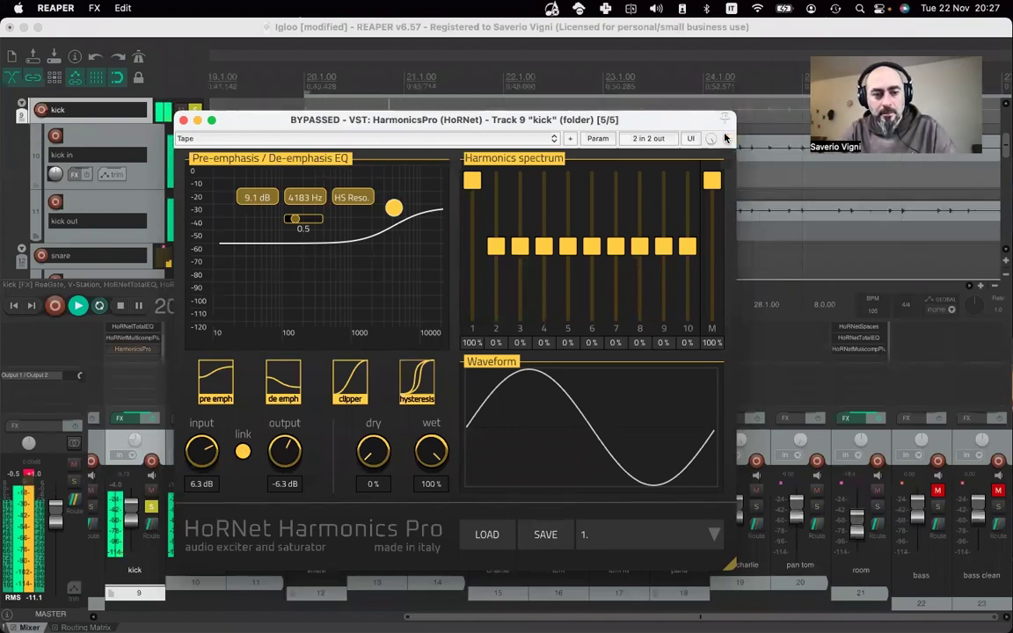
{"action": "left_click", "coordinate": [726, 138]}
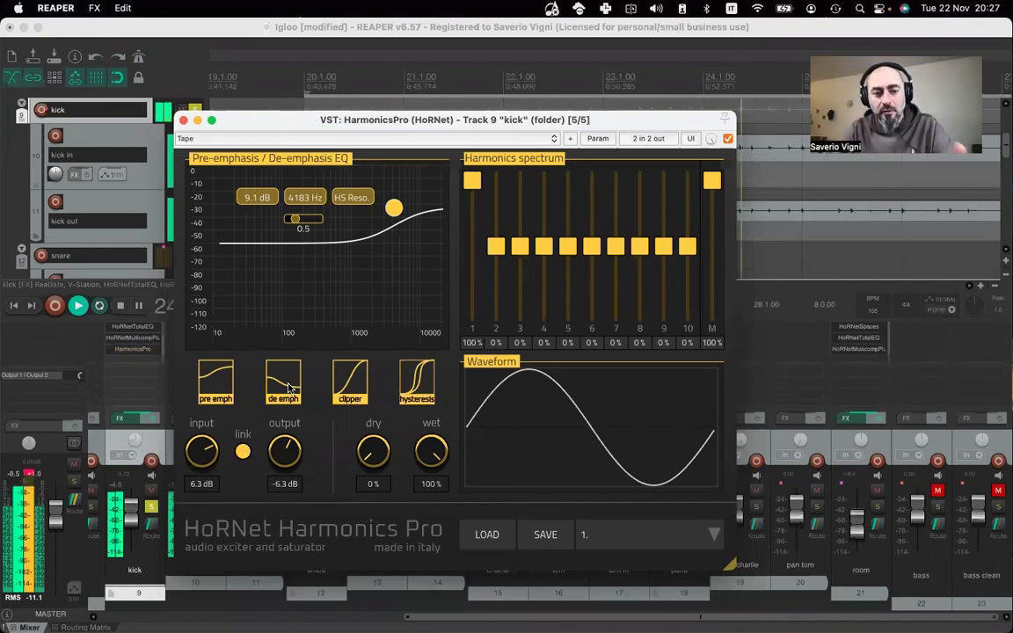
- Stop playback, close the kick's HarmonicsPro window and unsolo the kick track
{"action": "key", "text": "space"}
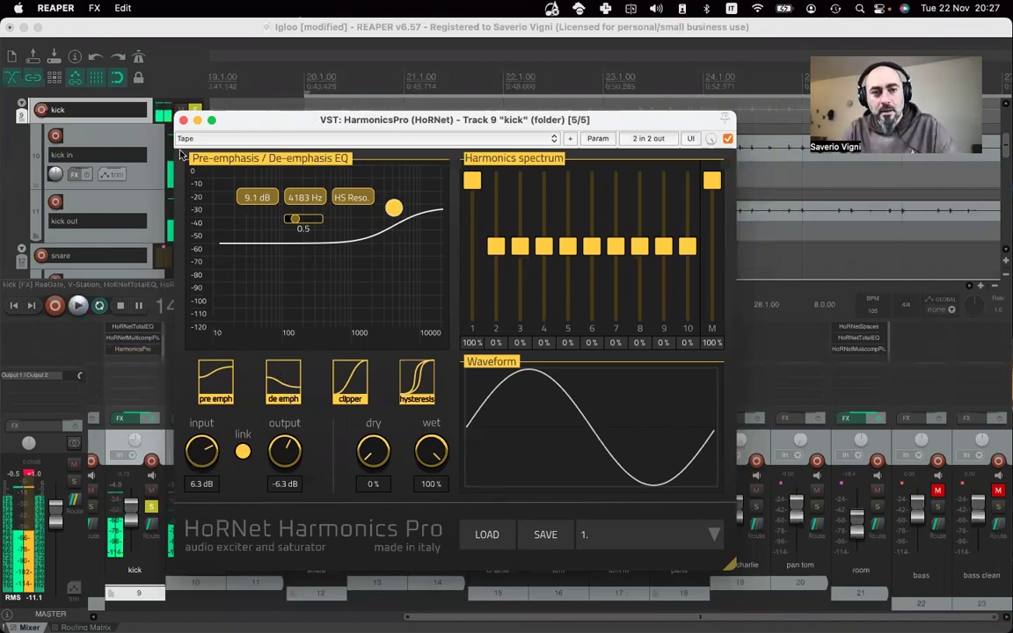
{"action": "key", "text": "Escape"}
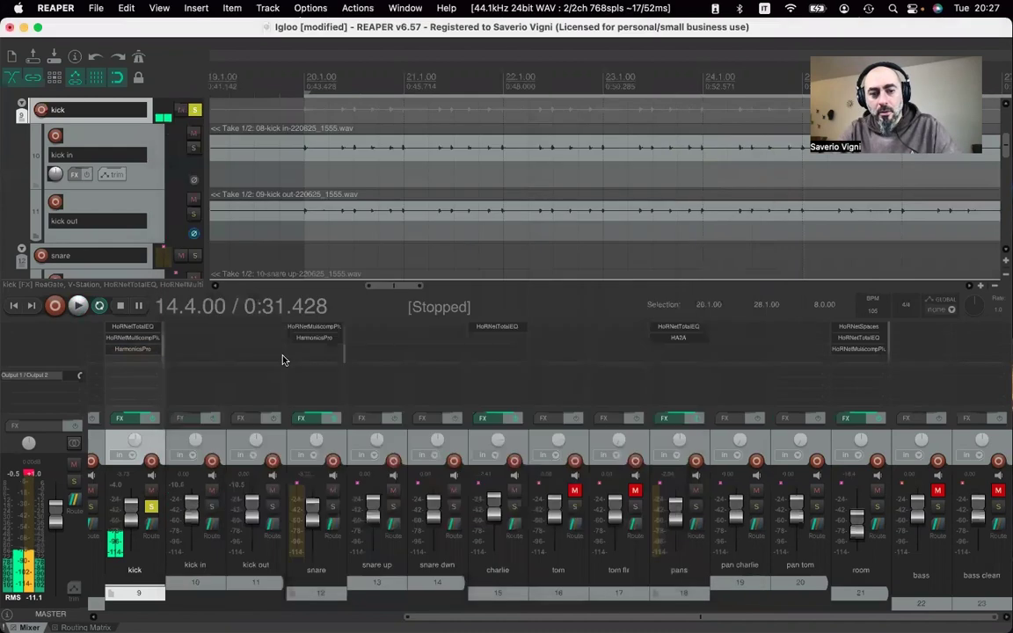
{"action": "left_click", "coordinate": [150, 510]}
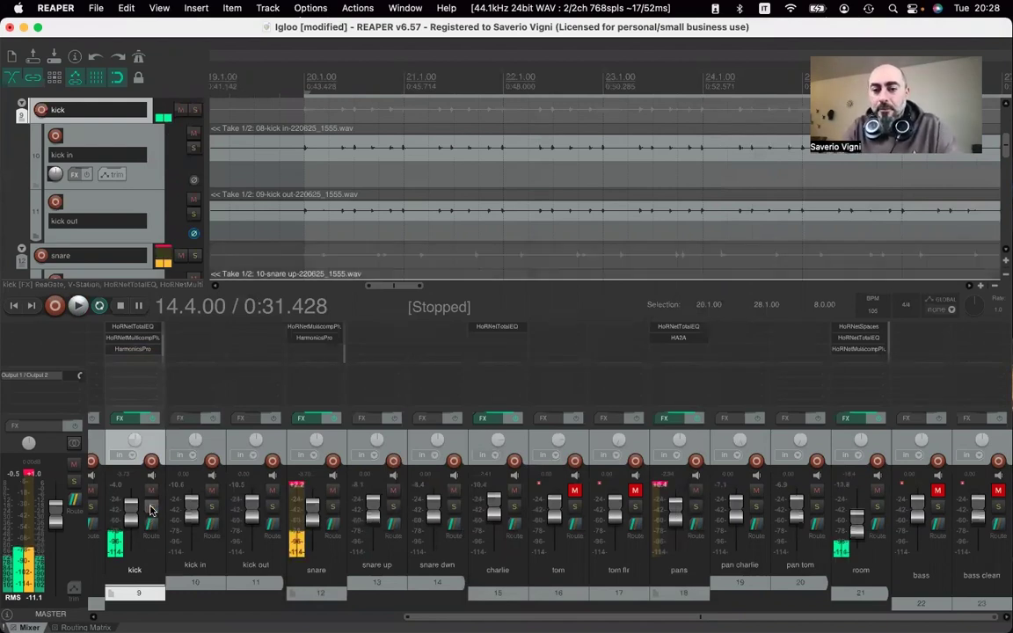